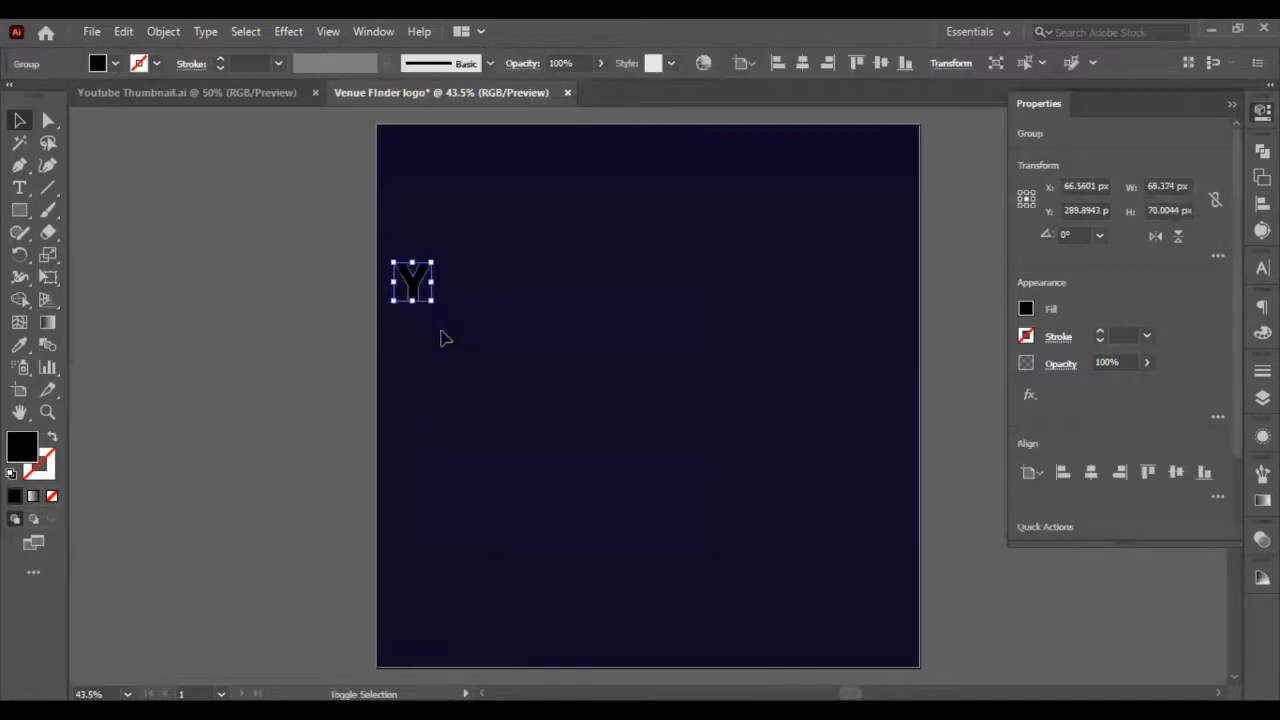
Enlarge the letter Y to about 416 by 426 px and fill it with white (ffffff)
{"action": "left_click_drag", "start_coordinate": [433, 306], "coordinate": [523, 403]}
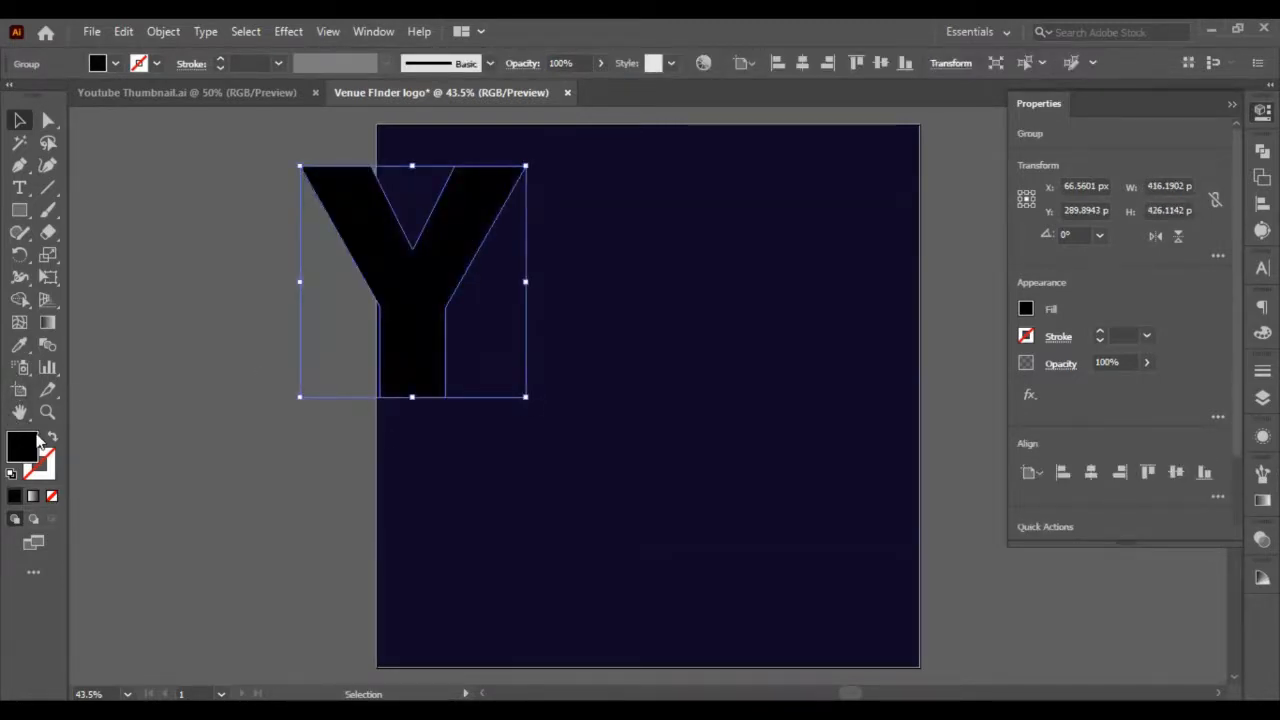
{"action": "left_click_drag", "start_coordinate": [710, 355], "coordinate": [676, 314]}
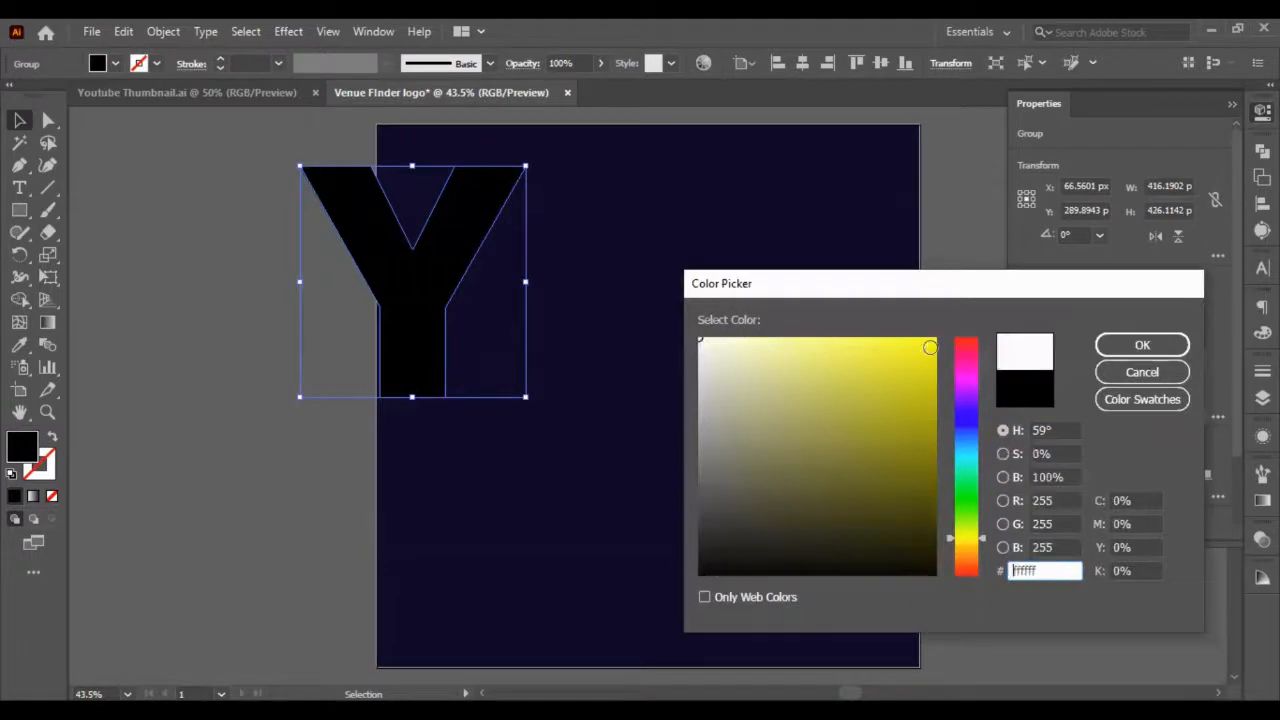
{"action": "left_click", "coordinate": [1117, 346]}
{"action": "left_click", "coordinate": [266, 451]}
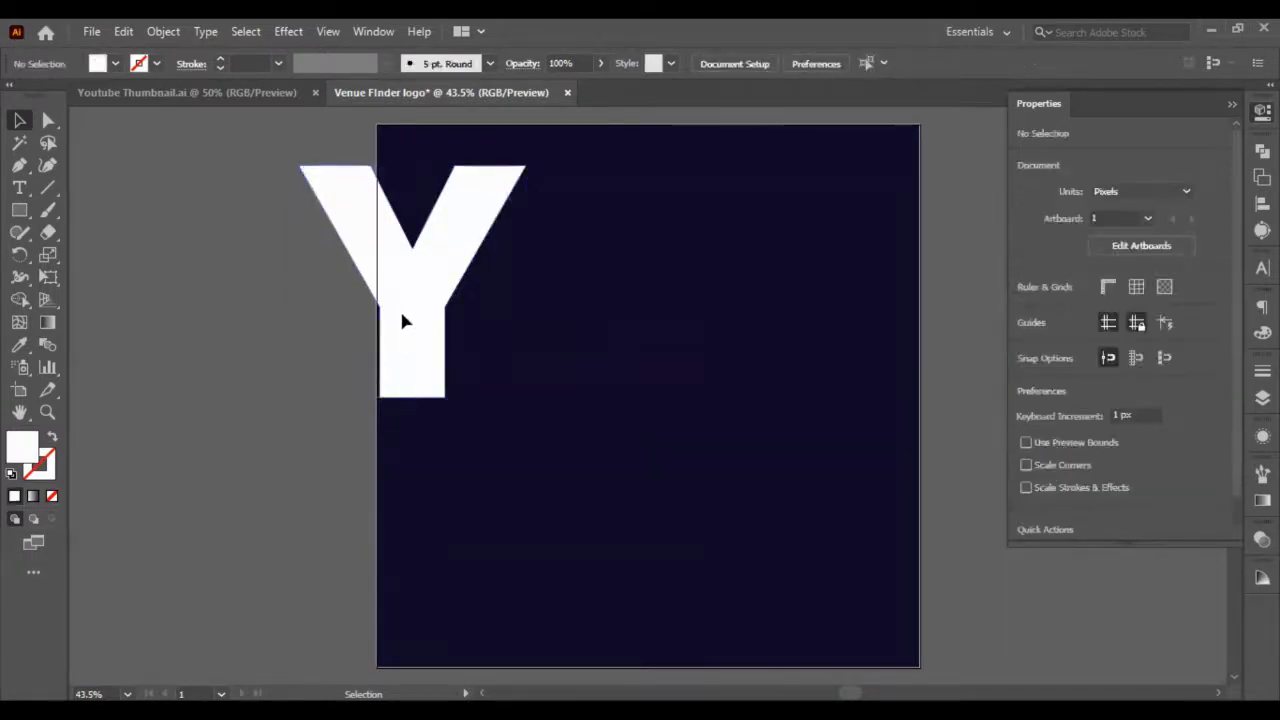
Move the white Y fully onto the artboard, slightly above and beside its center
{"action": "left_click_drag", "start_coordinate": [401, 316], "coordinate": [581, 296]}
{"action": "left_click", "coordinate": [300, 340]}
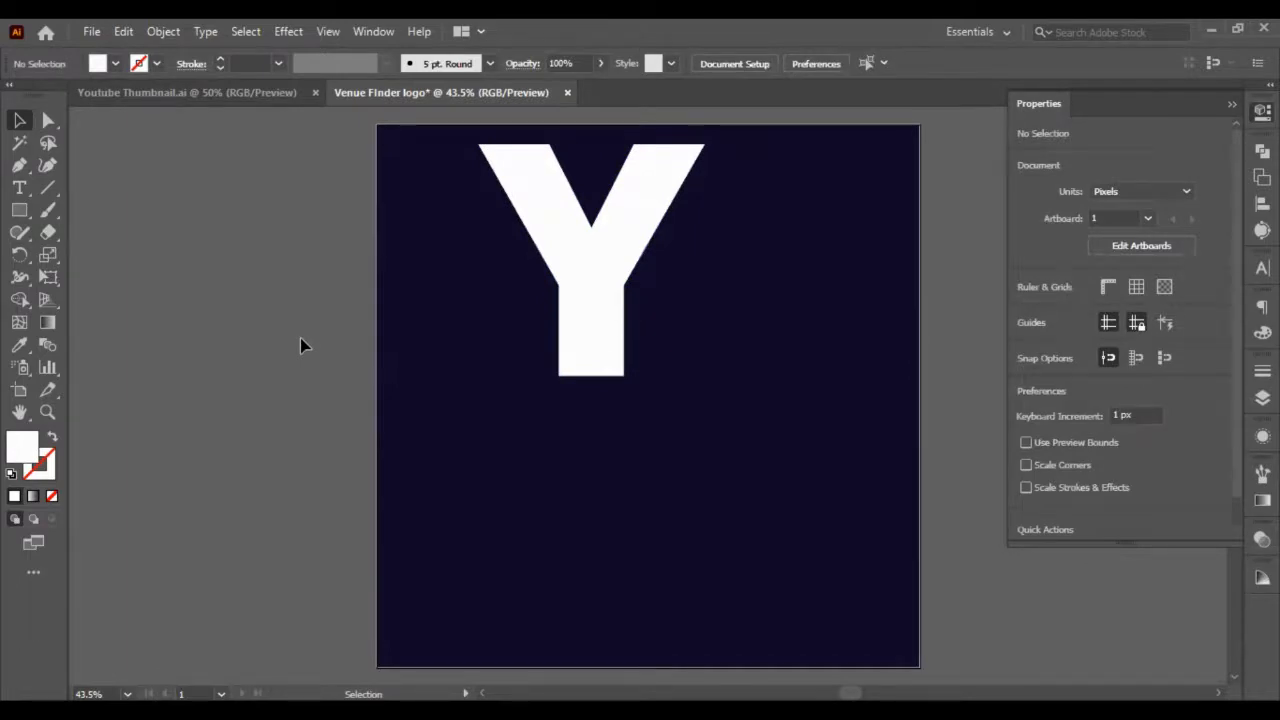
{"action": "left_click_drag", "start_coordinate": [625, 243], "coordinate": [612, 338]}
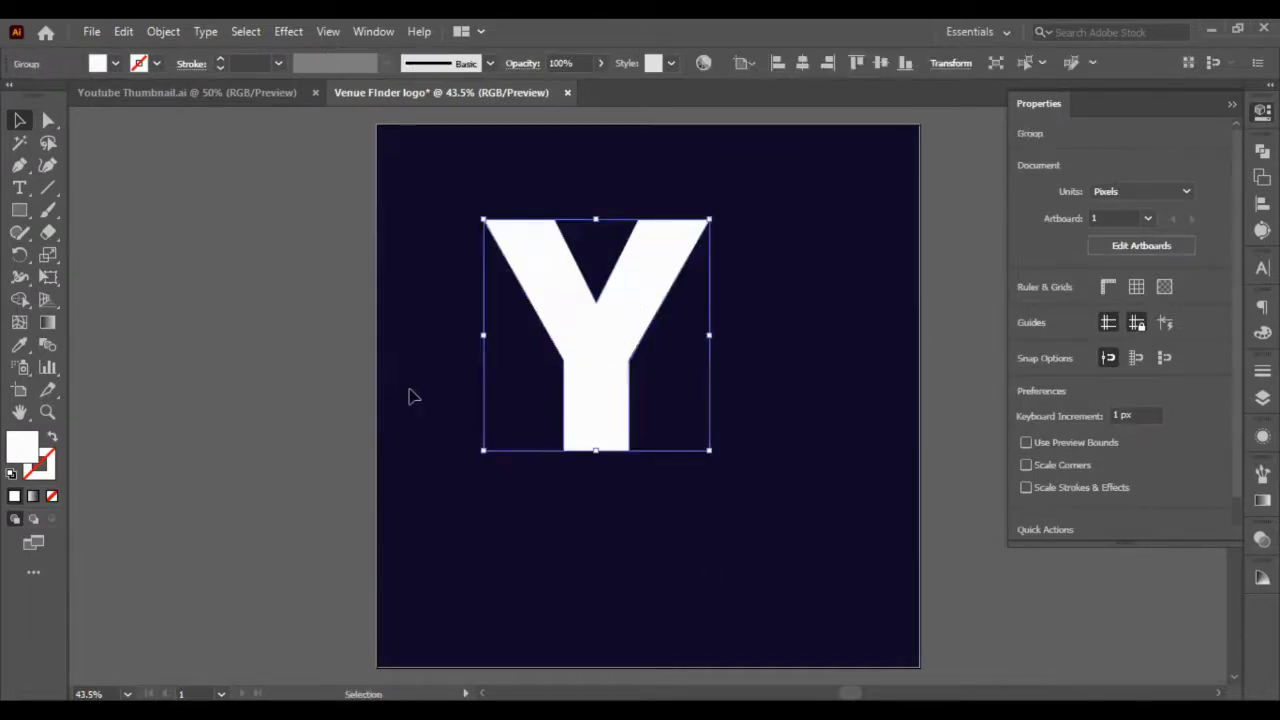
{"action": "left_click", "coordinate": [424, 231]}
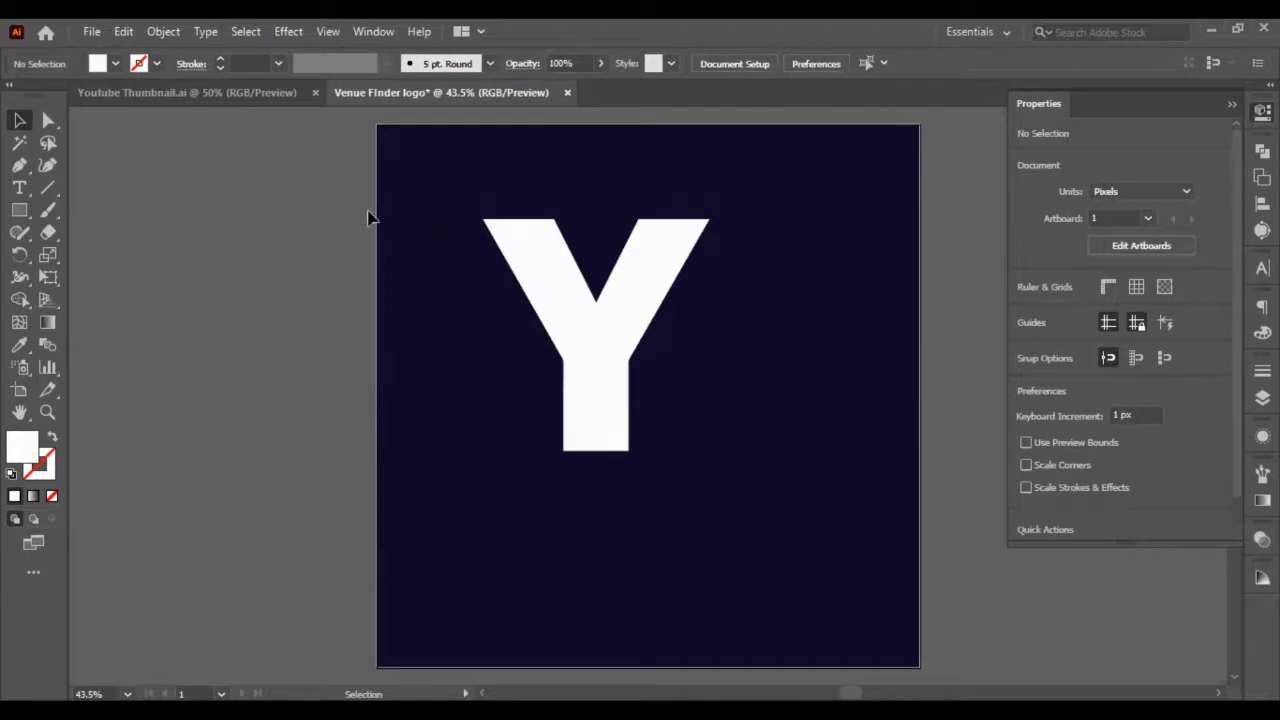
Draw a closed white triangle with the Pen tool from the Y's left inner top corner to its right junction and outer right top corner
{"action": "left_click", "coordinate": [19, 165]}
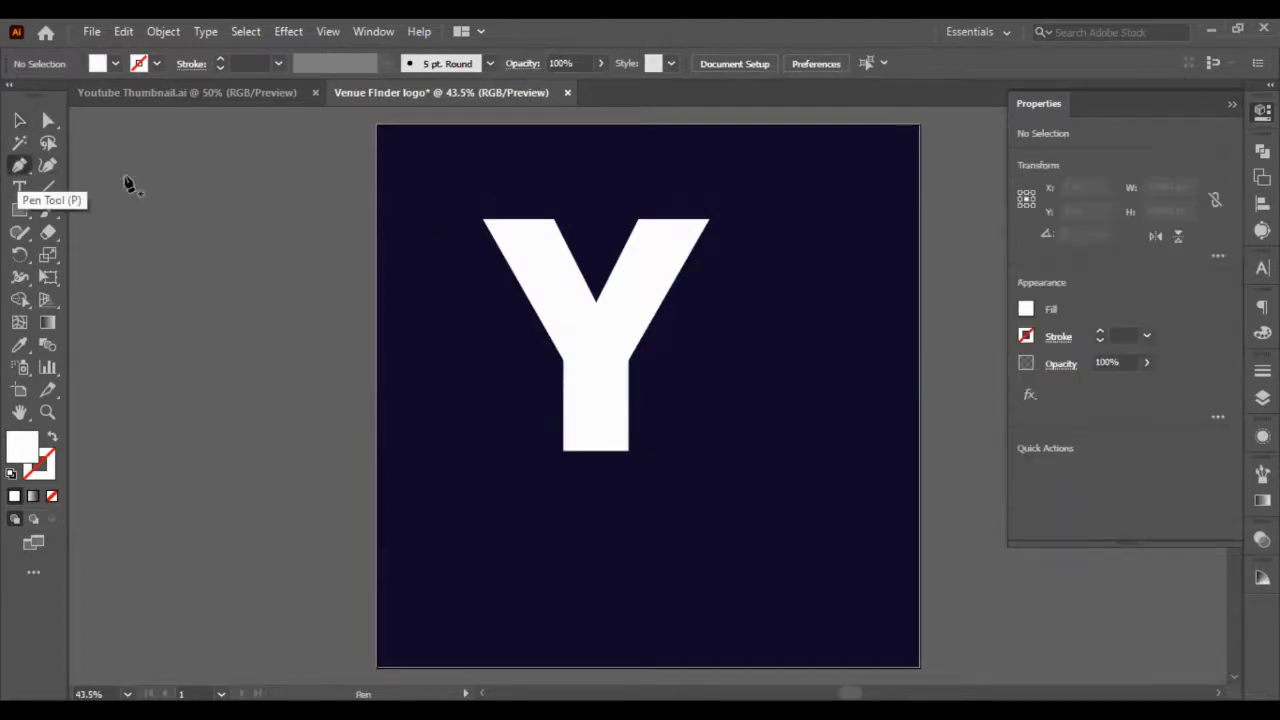
{"action": "left_click", "coordinate": [553, 218]}
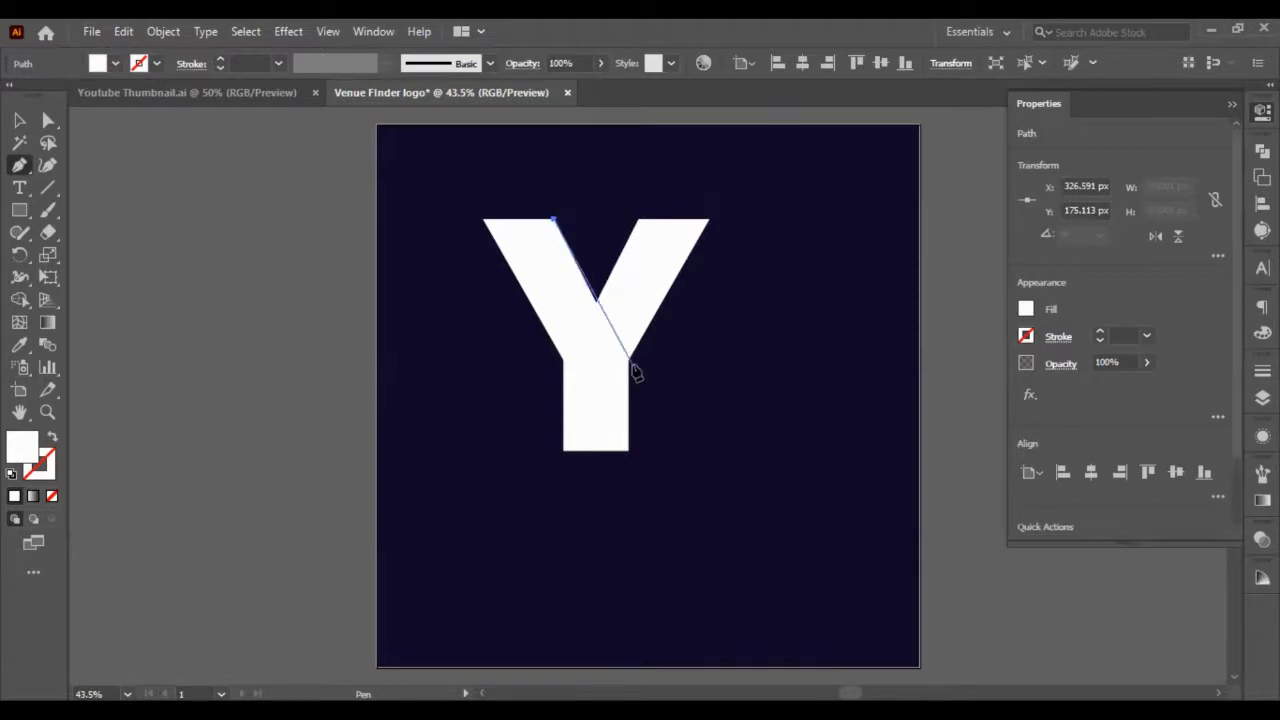
{"action": "left_click", "coordinate": [628, 362]}
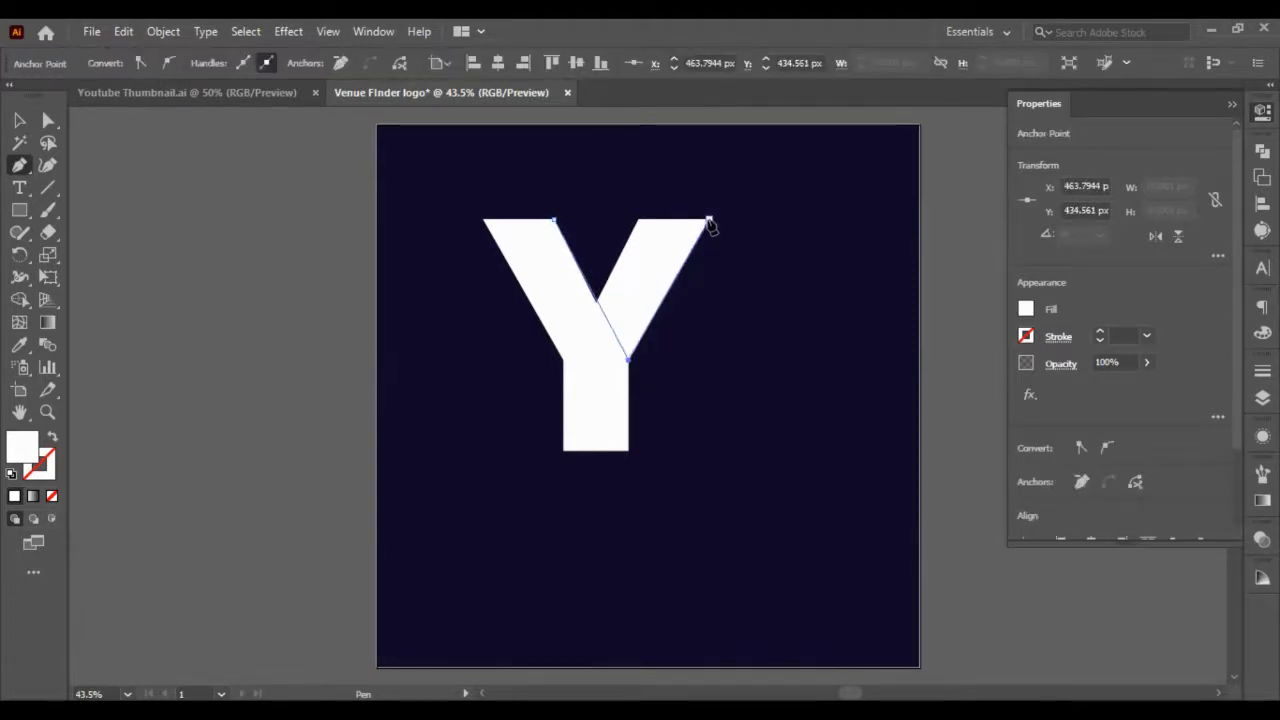
{"action": "left_click", "coordinate": [708, 220]}
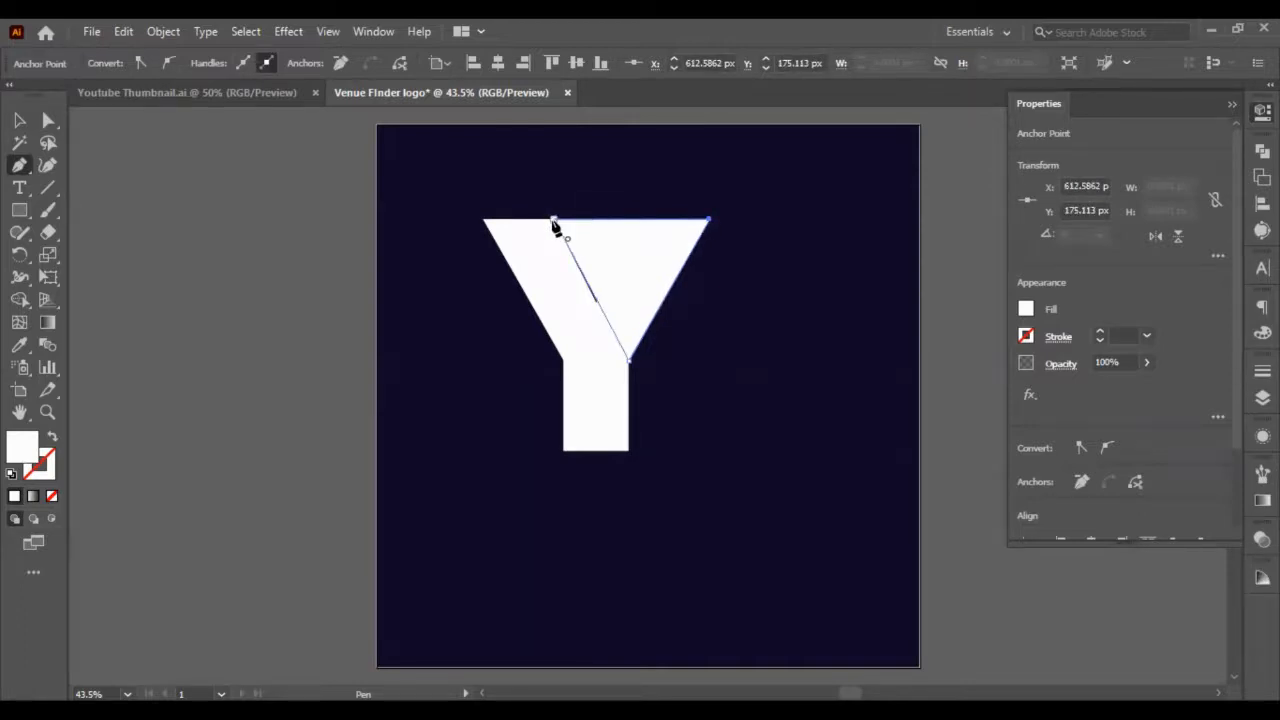
{"action": "left_click", "coordinate": [553, 220]}
{"action": "key", "text": "v"}
{"action": "left_click", "coordinate": [197, 349]}
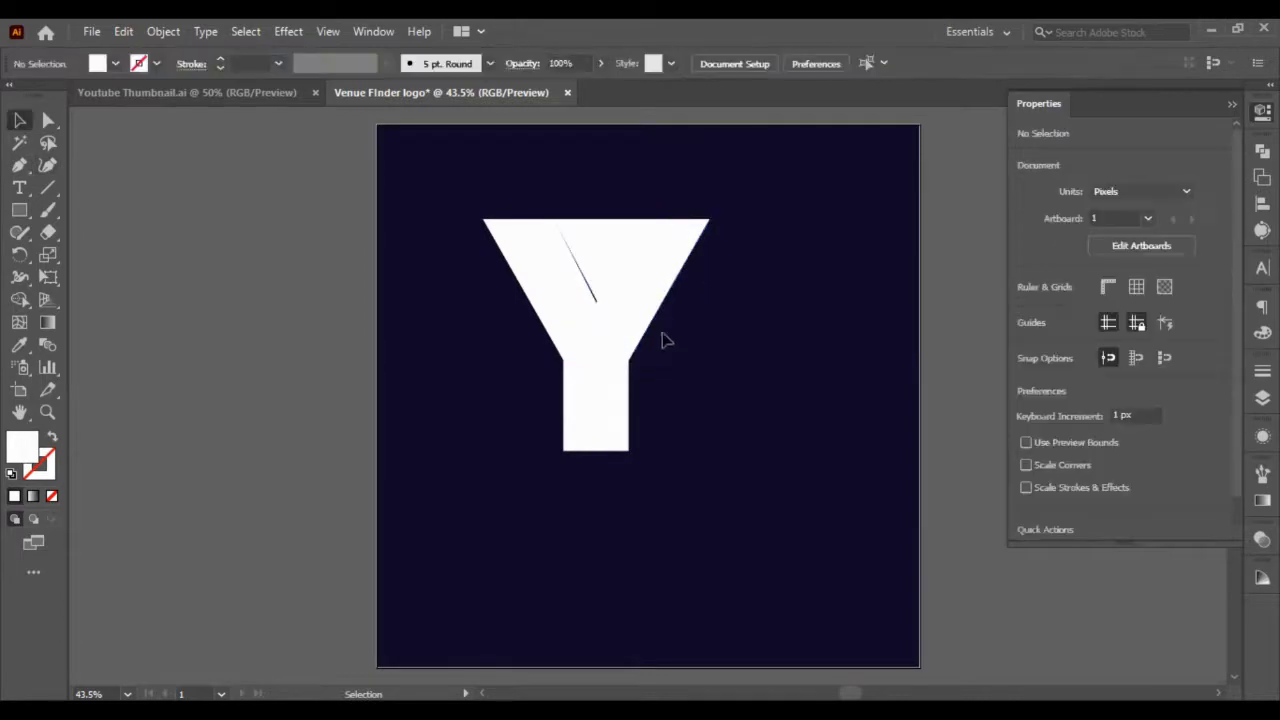
Try moving the triangle off the Y to its right side, and undo the move
{"action": "left_click_drag", "start_coordinate": [618, 310], "coordinate": [730, 335]}
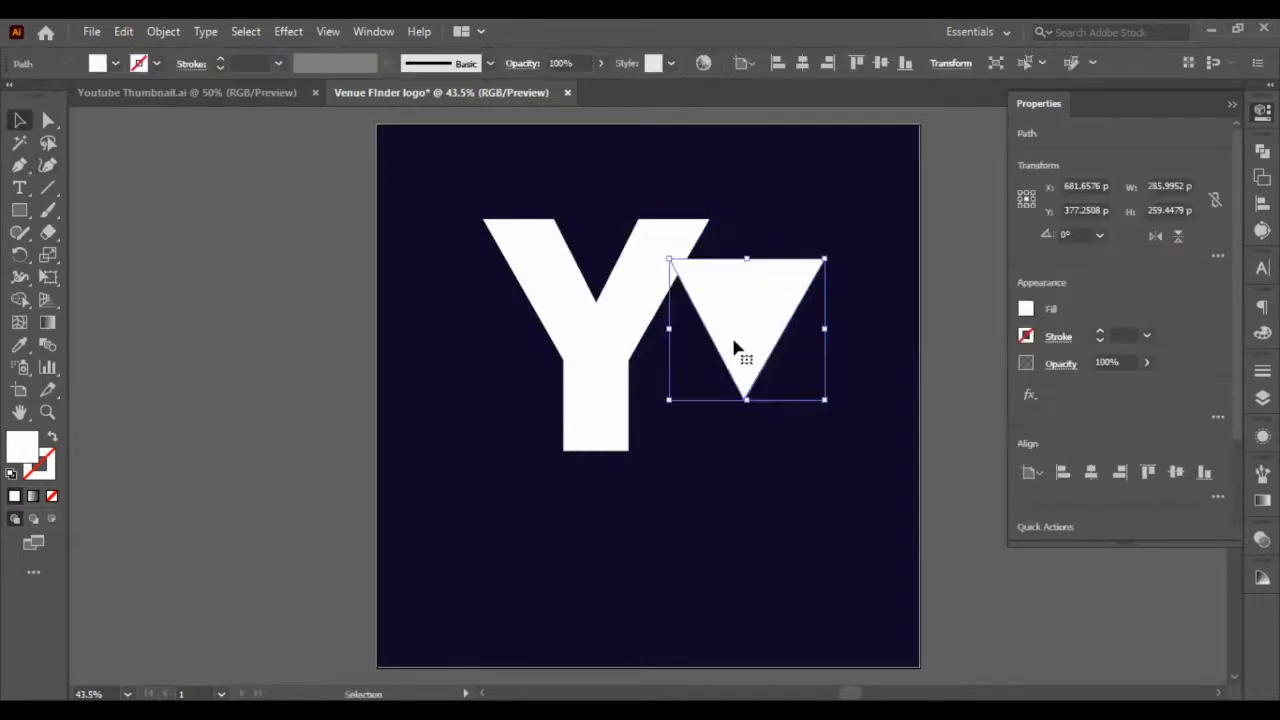
{"action": "key", "text": "ctrl"}
{"action": "key", "text": "ctrl+z"}
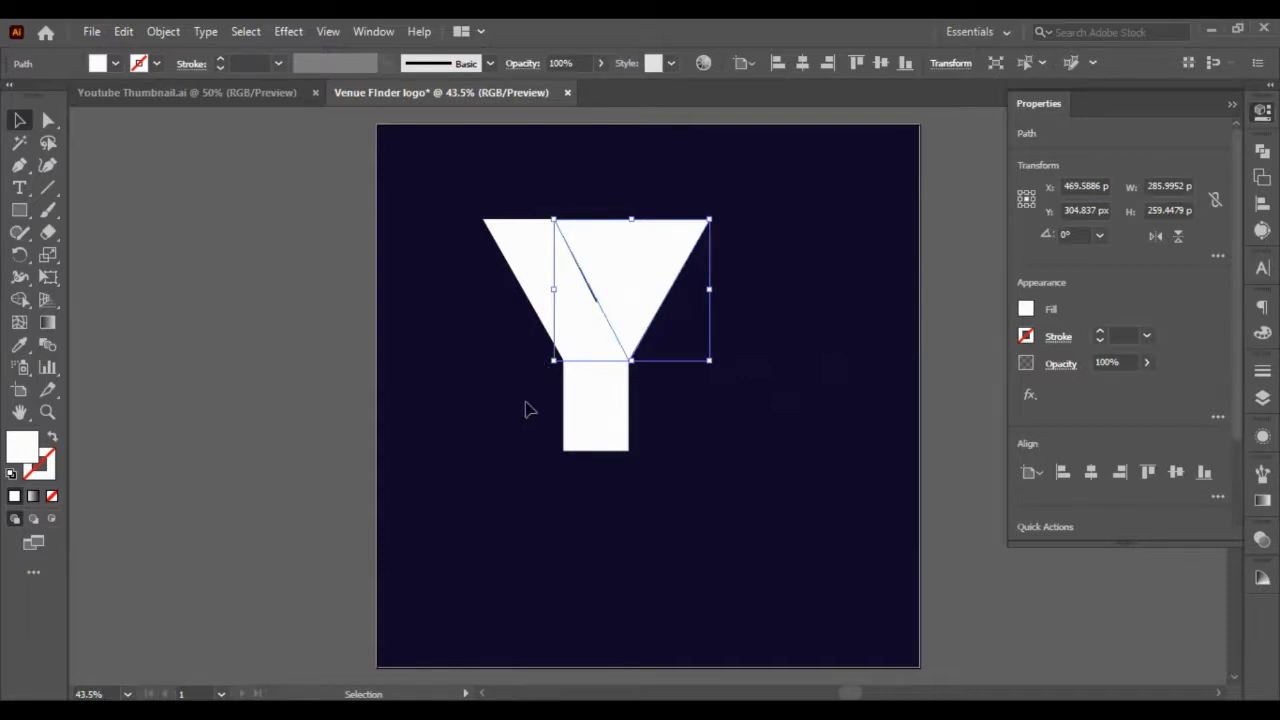
Recolor the triangle with the gray sampled from the area outside the artboard
{"action": "left_click", "coordinate": [19, 346]}
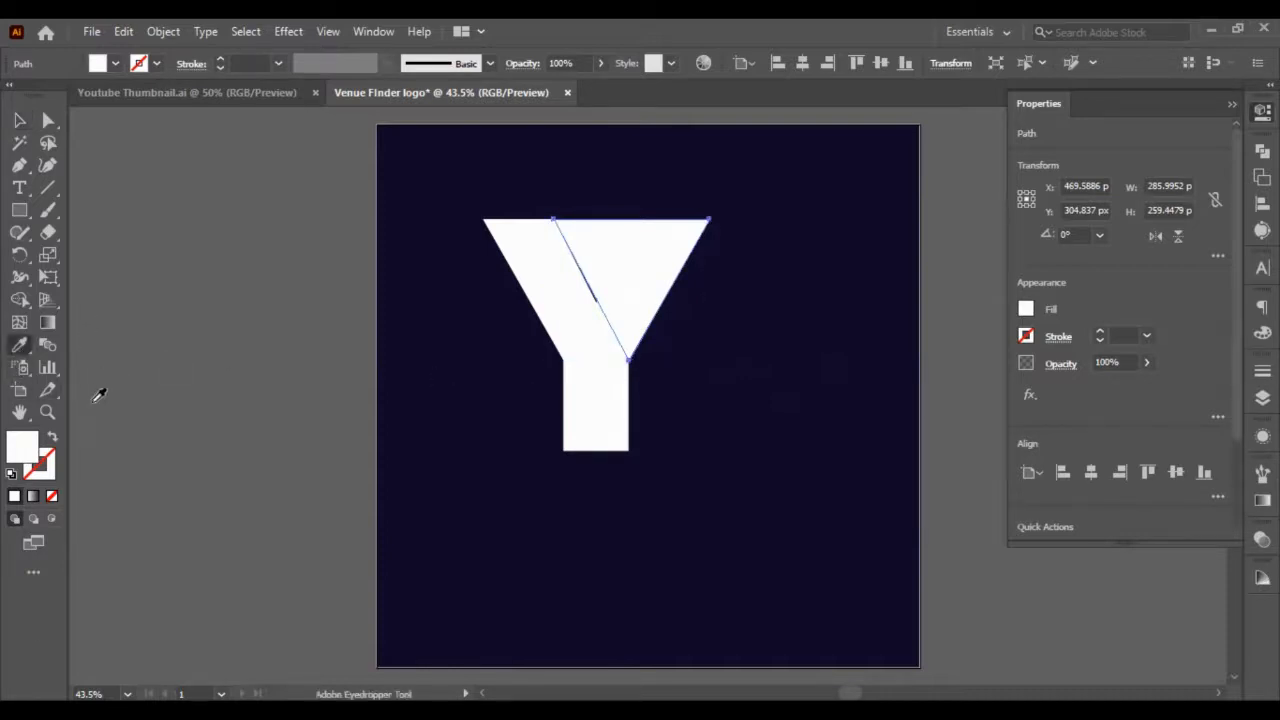
{"action": "left_click", "coordinate": [207, 400]}
{"action": "left_click", "coordinate": [20, 121]}
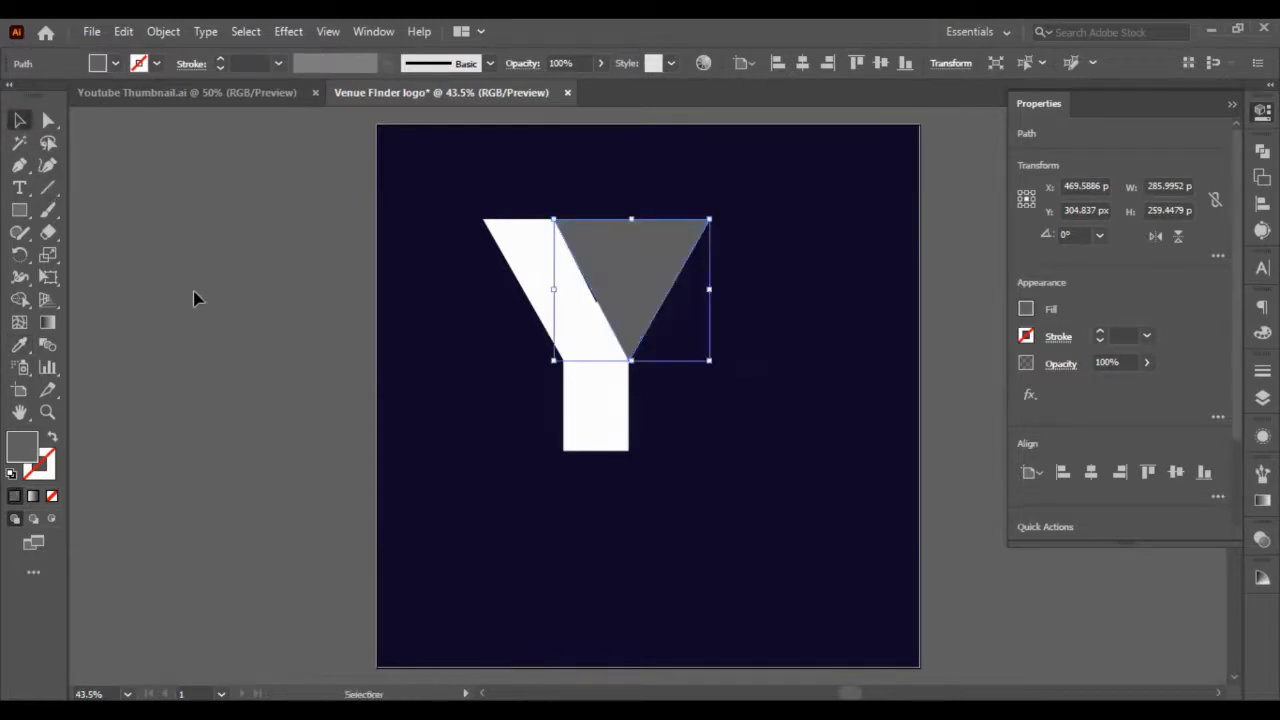
{"action": "left_click", "coordinate": [193, 291]}
{"action": "left_click", "coordinate": [632, 248]}
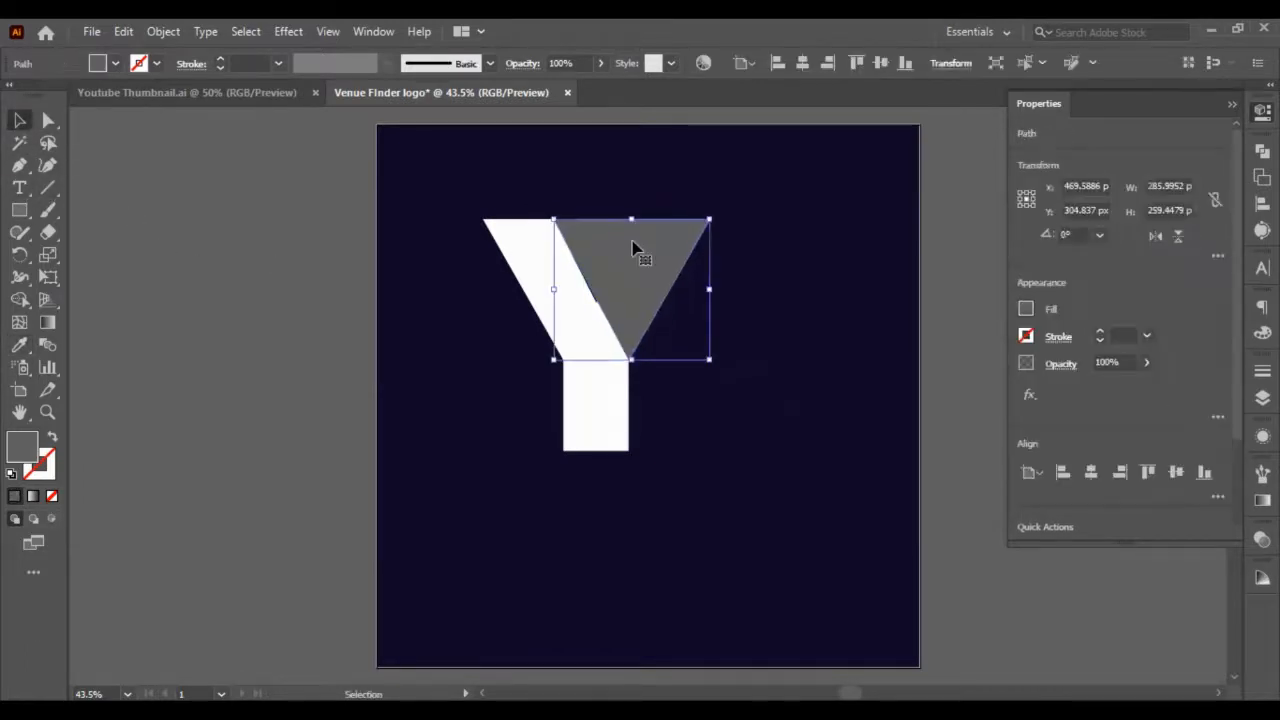
{"action": "left_click", "coordinate": [330, 301]}
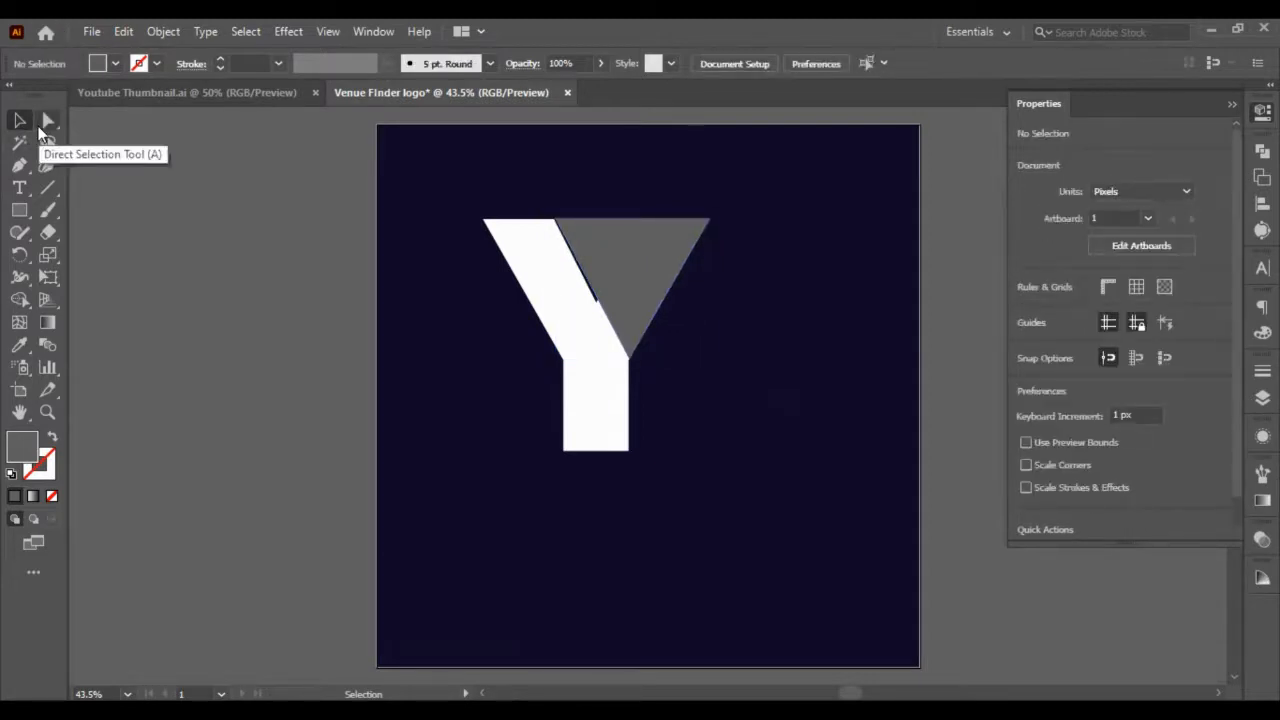
Undo the triangle's gray fill and its drawing, back to the plain white Y
{"action": "key", "text": "ctrl+z"}
{"action": "key", "text": "ctrl+z"}
{"action": "key", "text": "ctrl+z"}
{"action": "key", "text": "ctrl+z"}
{"action": "key", "text": "ctrl+z"}
{"action": "key", "text": "ctrl+z"}
{"action": "key", "text": "ctrl+z"}
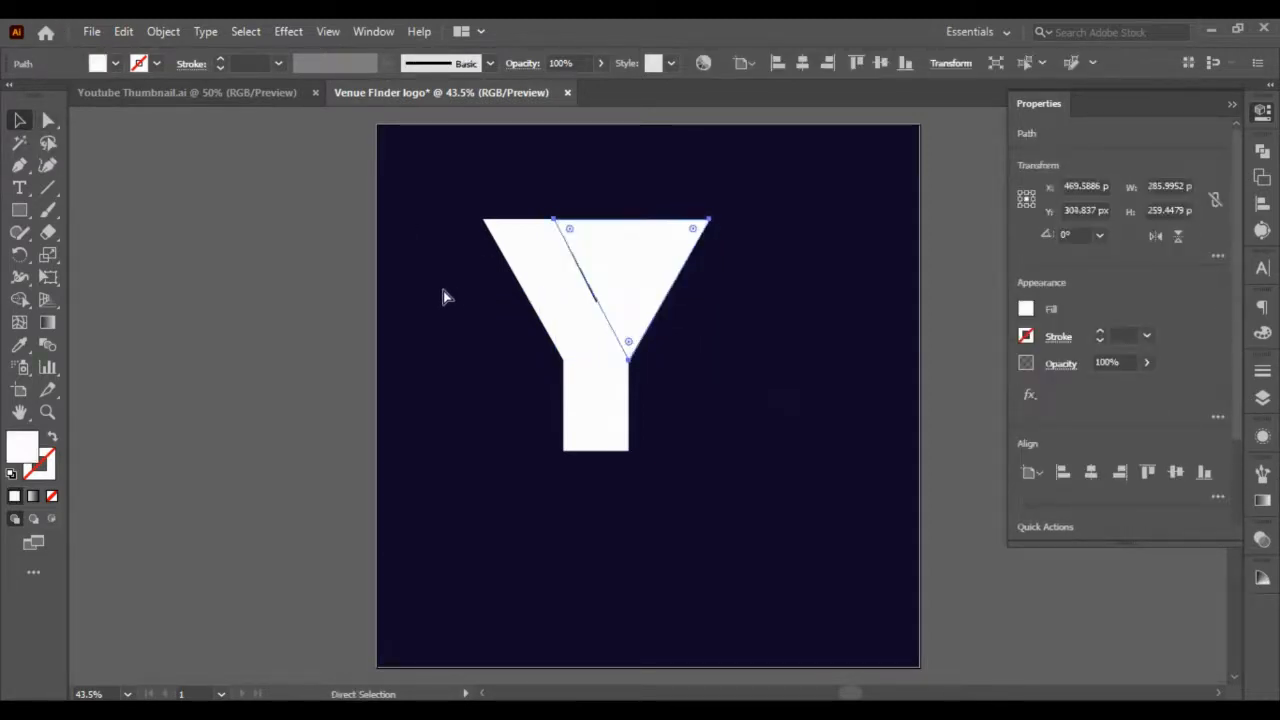
{"action": "key", "text": "ctrl+z"}
{"action": "key", "text": "ctrl+z"}
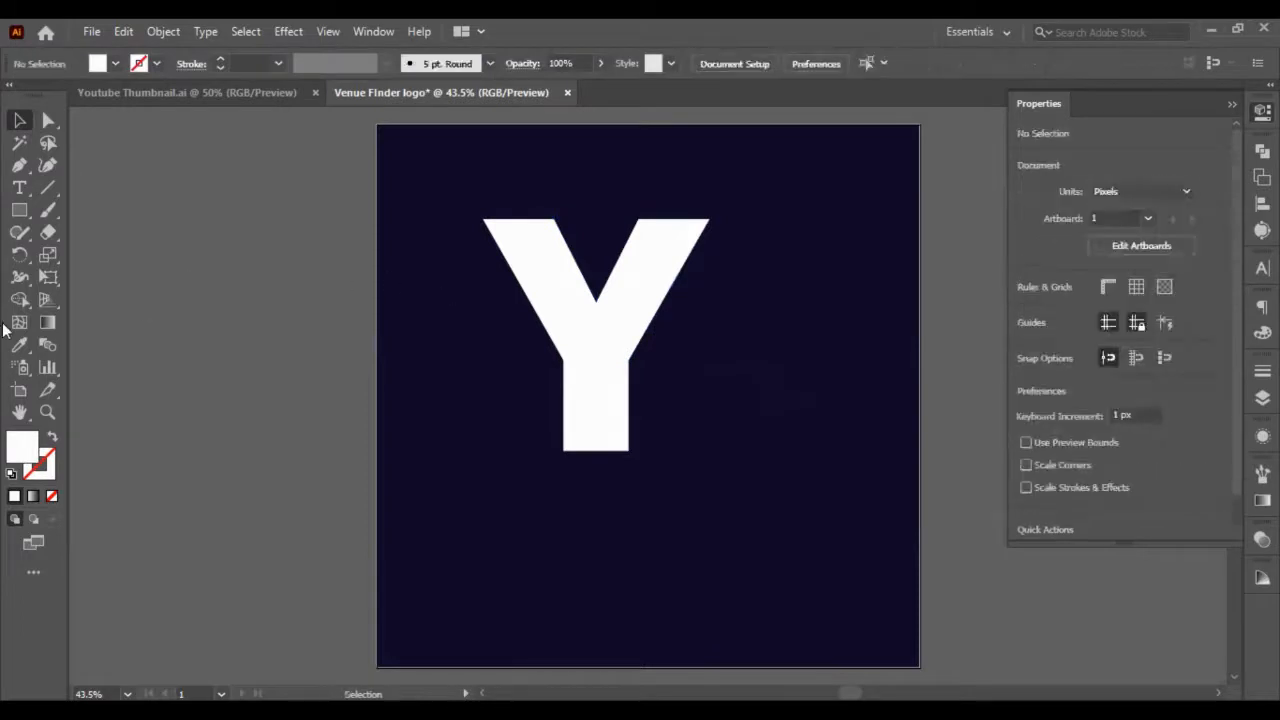
Draw a closed Pen path over the Y's right arm, following the inner notch point, right junction, outer right top corner and left inner top corner
{"action": "left_click", "coordinate": [19, 166]}
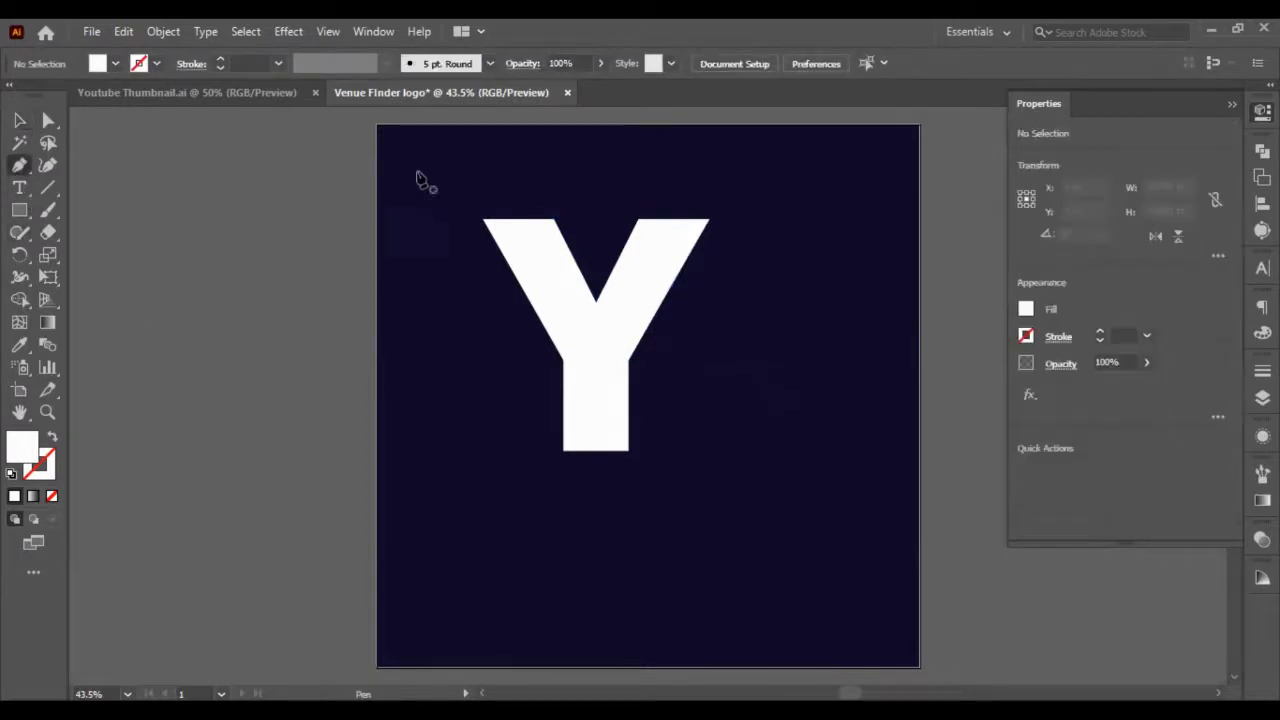
{"action": "left_click", "coordinate": [553, 219]}
{"action": "left_click", "coordinate": [595, 301]}
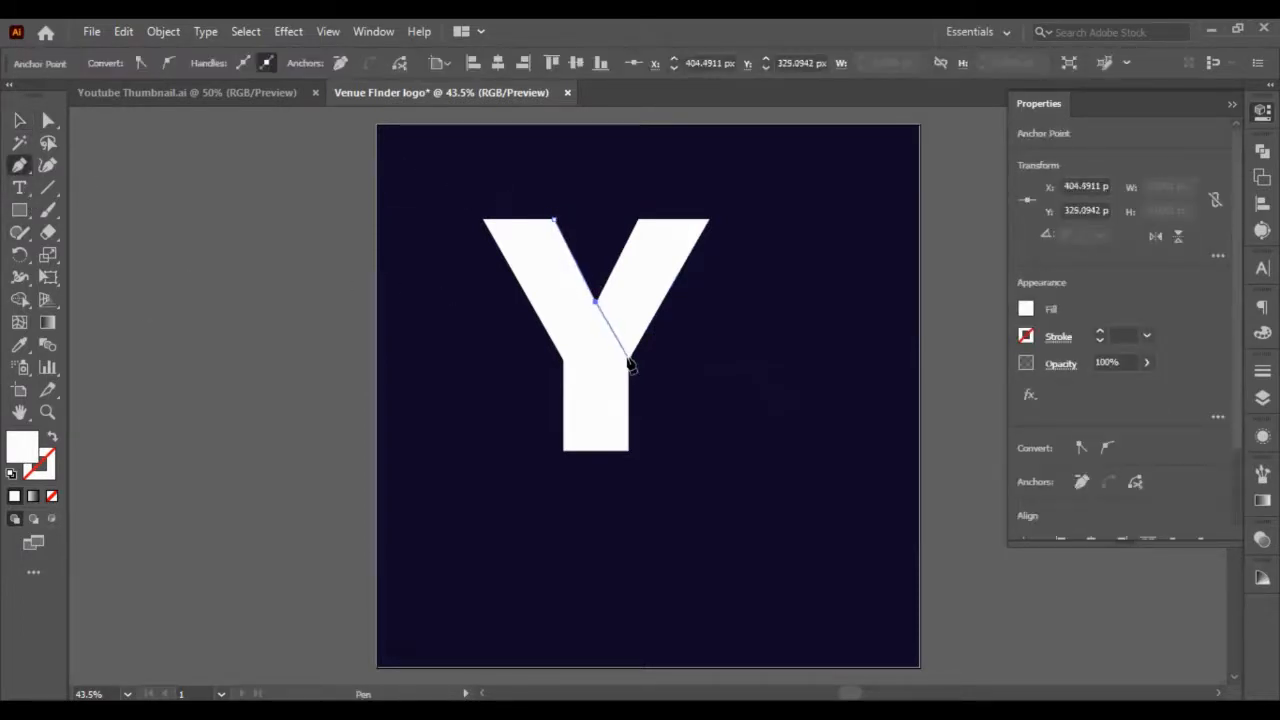
{"action": "left_click", "coordinate": [629, 361]}
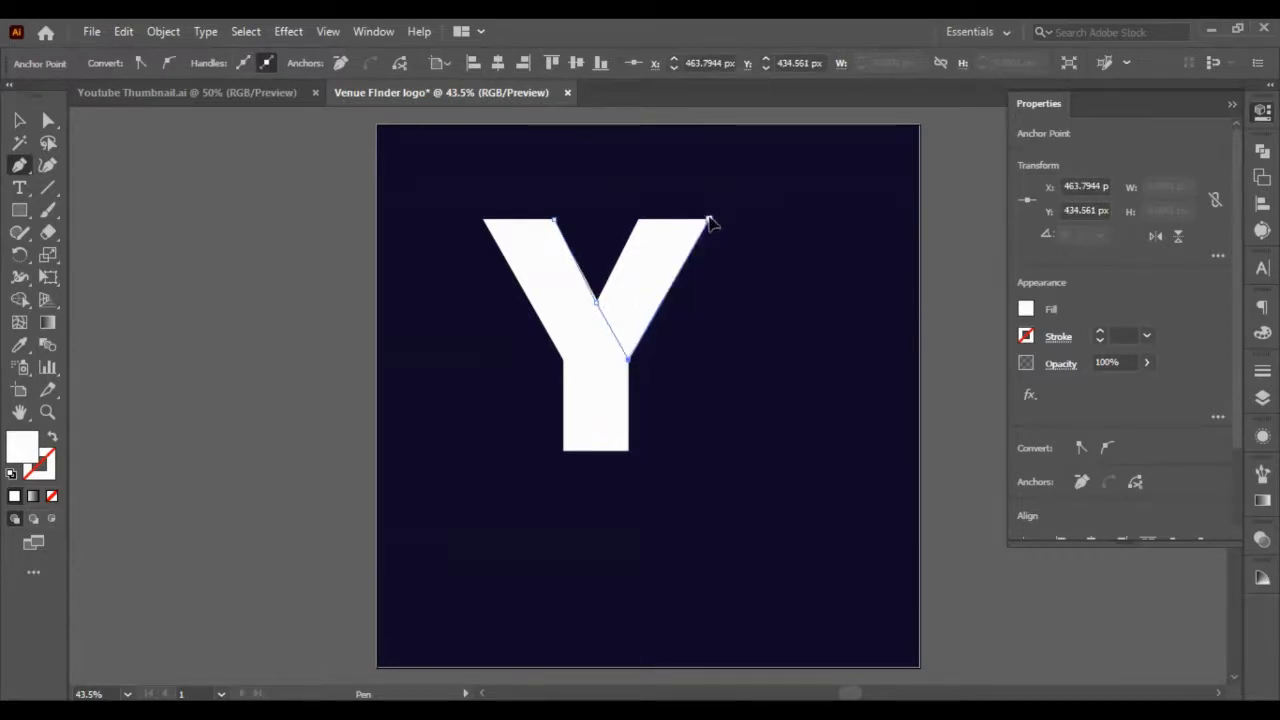
{"action": "left_click", "coordinate": [708, 219]}
{"action": "left_click", "coordinate": [553, 219]}
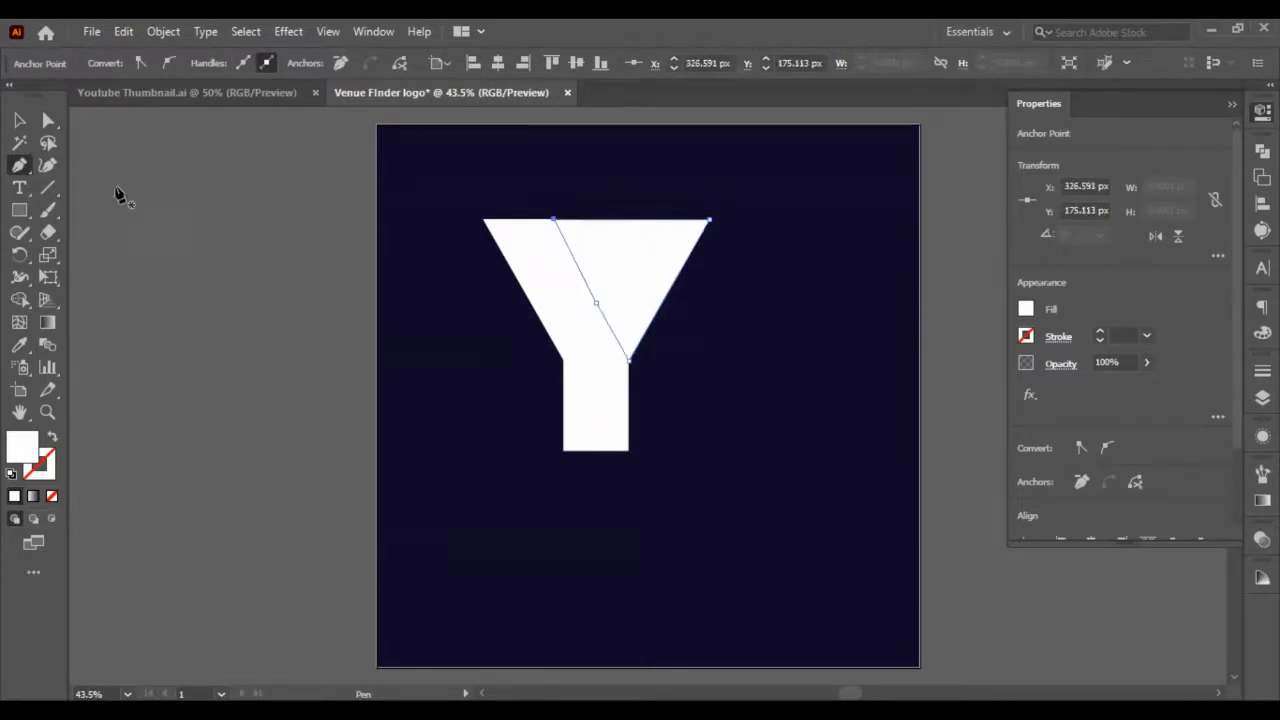
{"action": "left_click", "coordinate": [48, 120]}
{"action": "left_click", "coordinate": [318, 366]}
Nudge the right triangular shape about 12 px up and 10 px right to open a gap along the Y's left arm
{"action": "scroll", "coordinate": [546, 306], "scroll_direction": "up", "scroll_amount": 2}
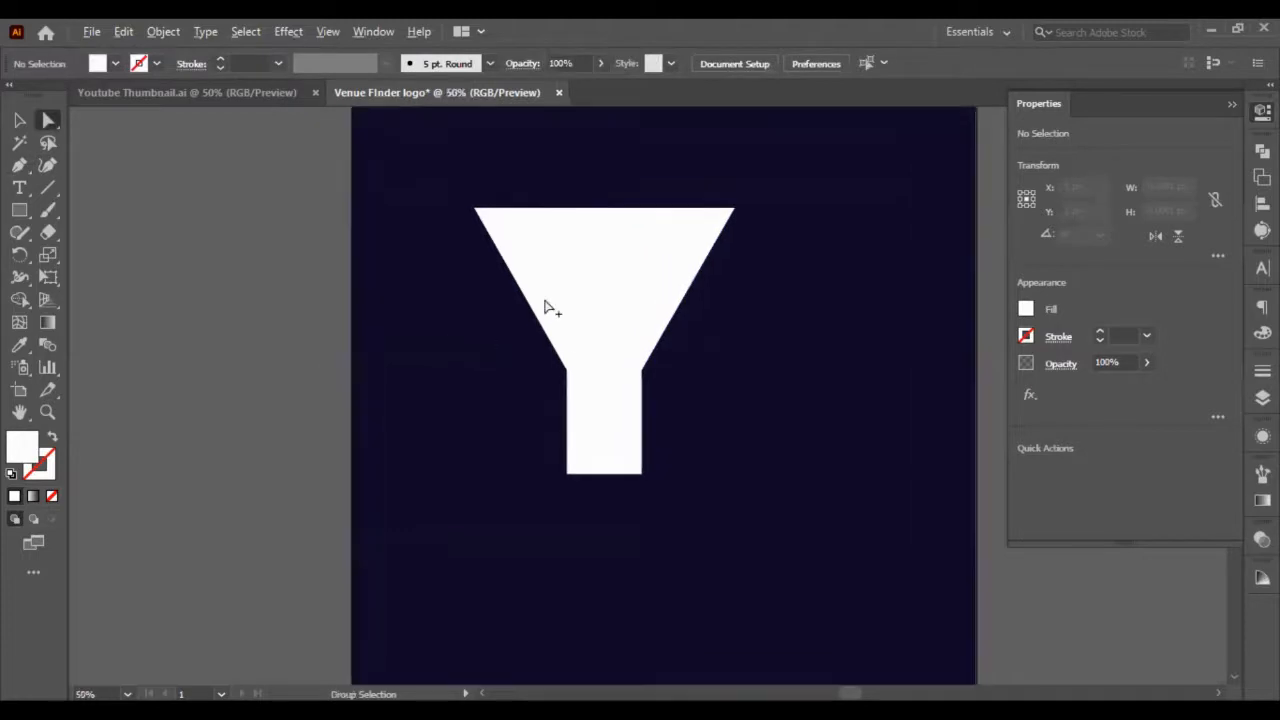
{"action": "scroll", "coordinate": [660, 260], "scroll_direction": "up", "scroll_amount": 1}
{"action": "scroll", "coordinate": [661, 259], "scroll_direction": "down", "scroll_amount": 2}
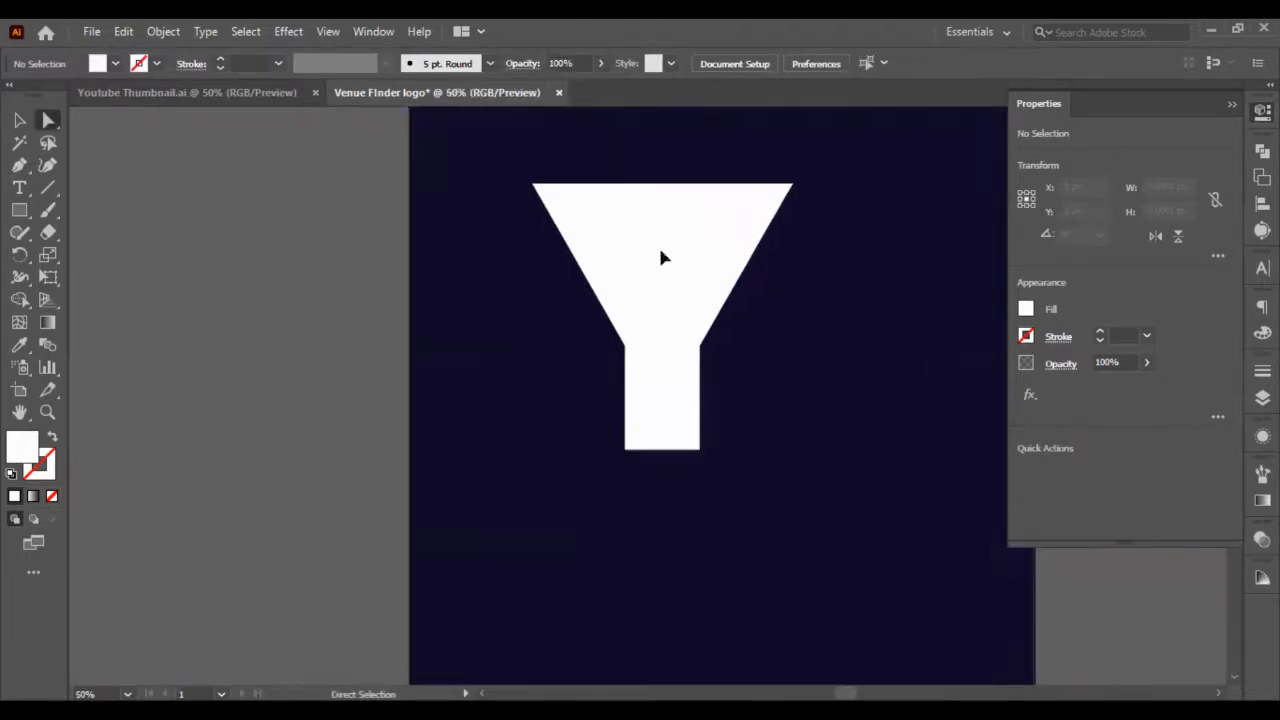
{"action": "left_click", "coordinate": [680, 267]}
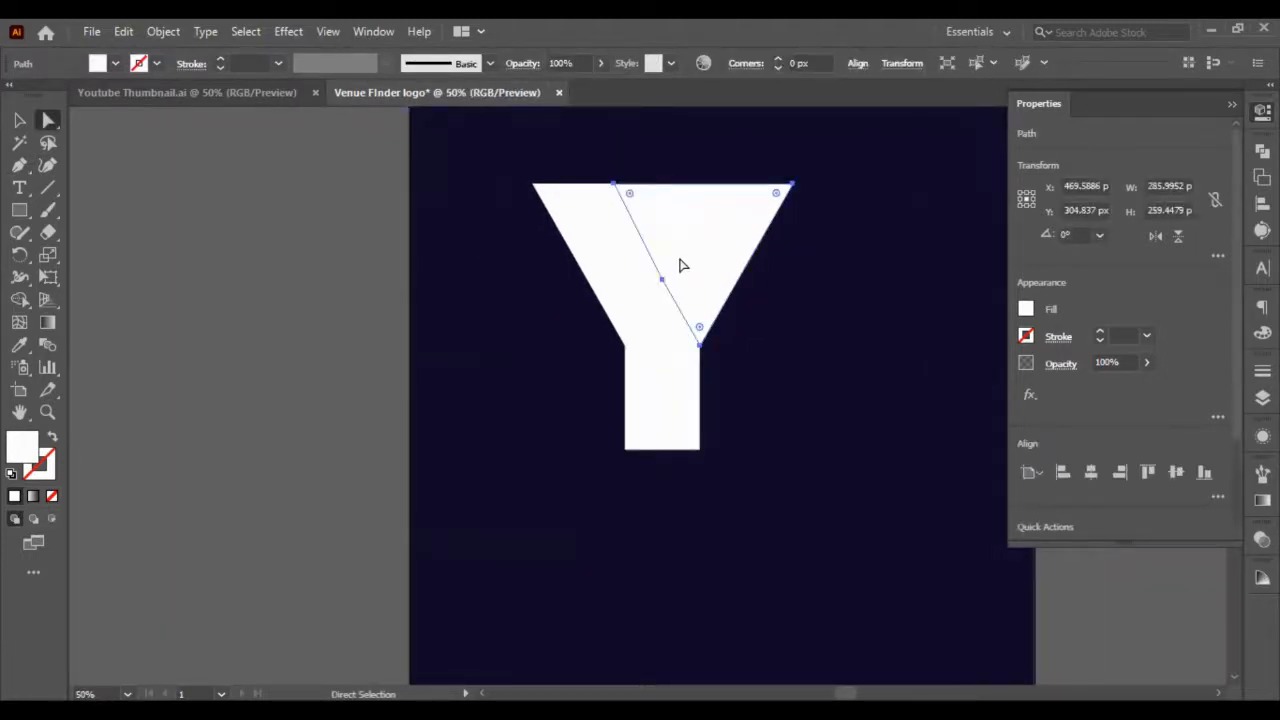
{"action": "key", "text": "Up"}
{"action": "key", "text": "Up"}
{"action": "key", "text": "Up"}
{"action": "key", "text": "Up"}
{"action": "key", "text": "Up"}
{"action": "key", "text": "Up"}
{"action": "key", "text": "Up"}
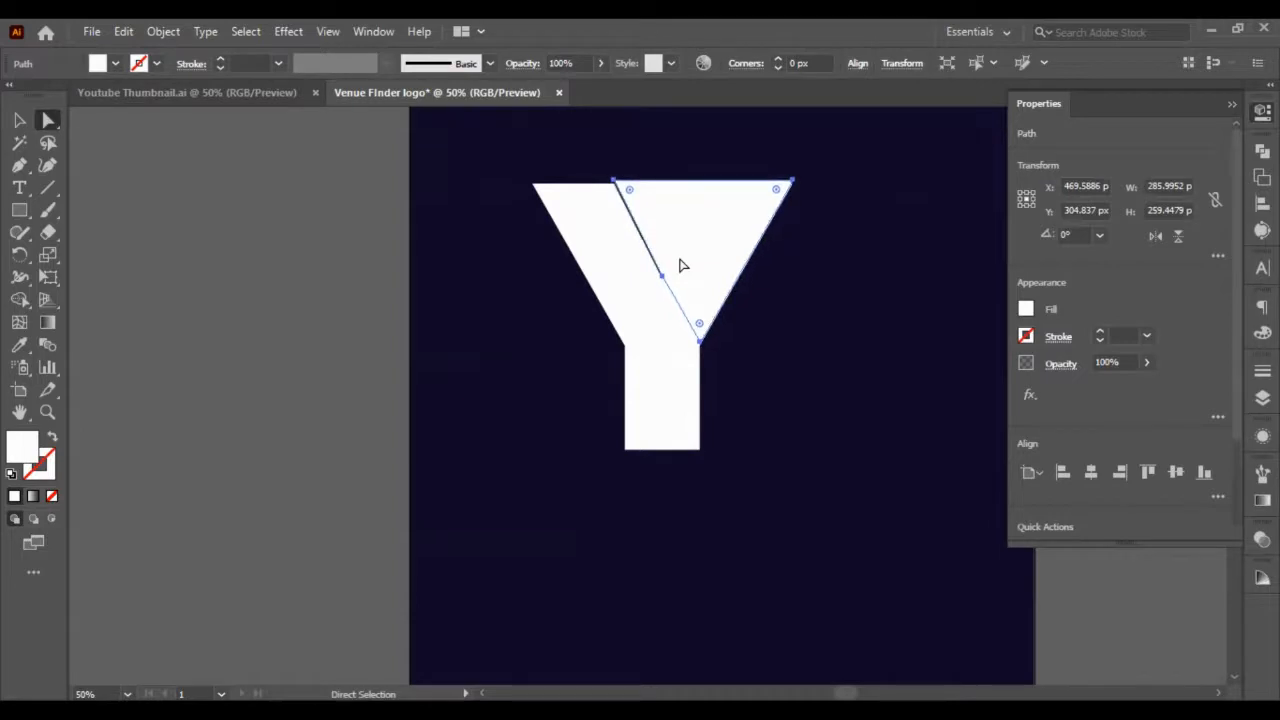
{"action": "key", "text": "Right"}
{"action": "key", "text": "Right"}
{"action": "key", "text": "Right"}
{"action": "key", "text": "Right"}
{"action": "key", "text": "Right"}
{"action": "key", "text": "Right"}
{"action": "key", "text": "Right"}
{"action": "key", "text": "Right"}
{"action": "key", "text": "Right"}
{"action": "key", "text": "Right"}
{"action": "key", "text": "Up"}
{"action": "key", "text": "Up"}
{"action": "key", "text": "Up"}
{"action": "key", "text": "Up"}
{"action": "key", "text": "Up"}
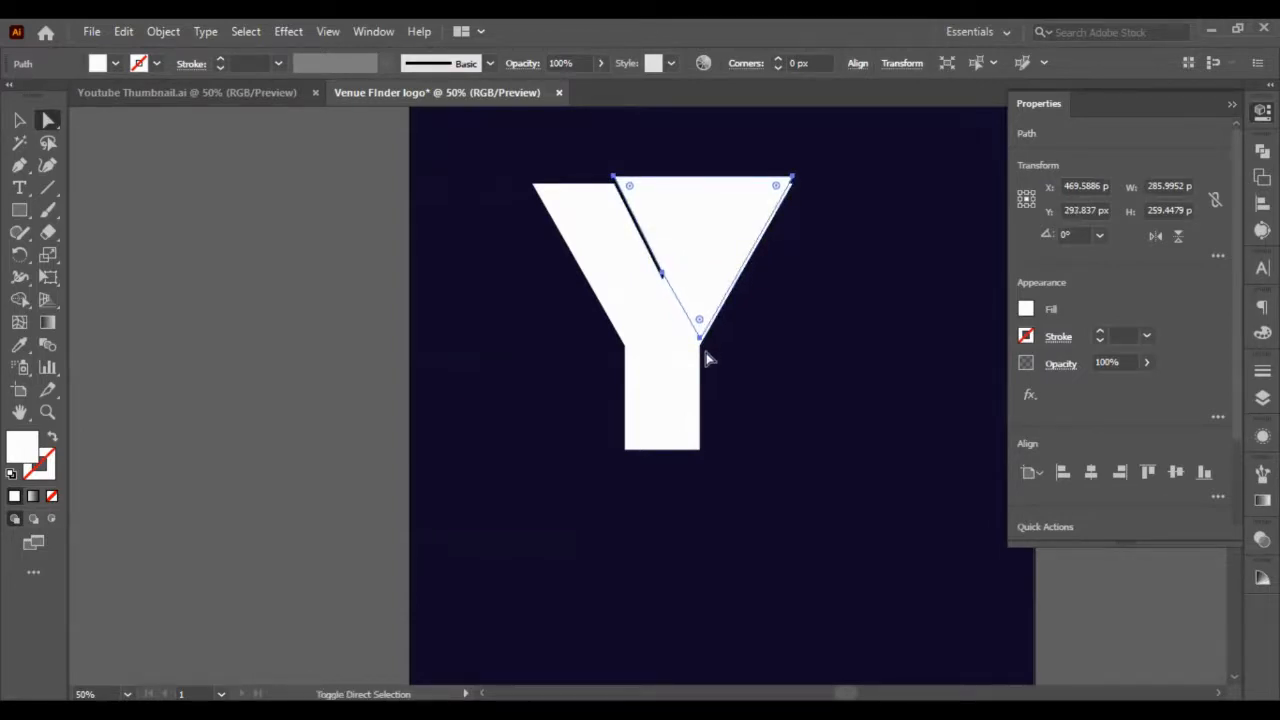
{"action": "left_click", "coordinate": [243, 370]}
Trace the Y's left arm as a closed Pen path through its top corners, the inner notch and both corners where the stem begins
{"action": "scroll", "coordinate": [686, 214], "scroll_direction": "up", "scroll_amount": 1}
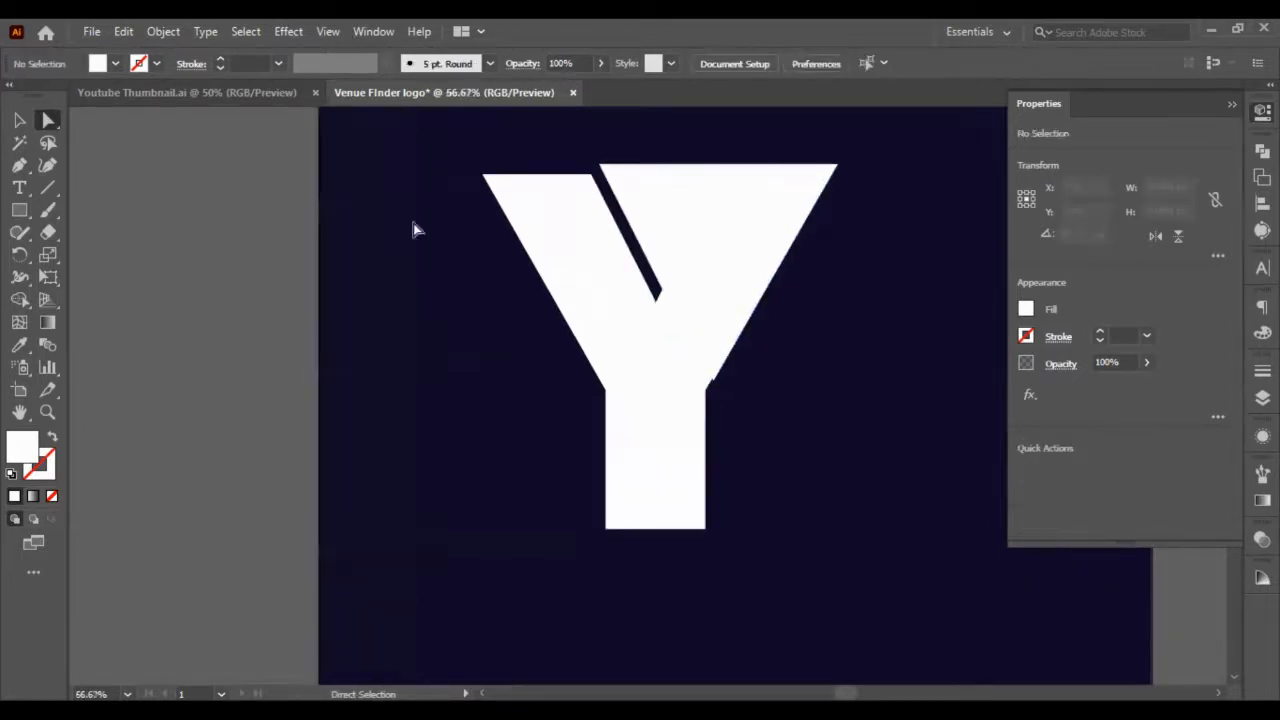
{"action": "left_click", "coordinate": [19, 165]}
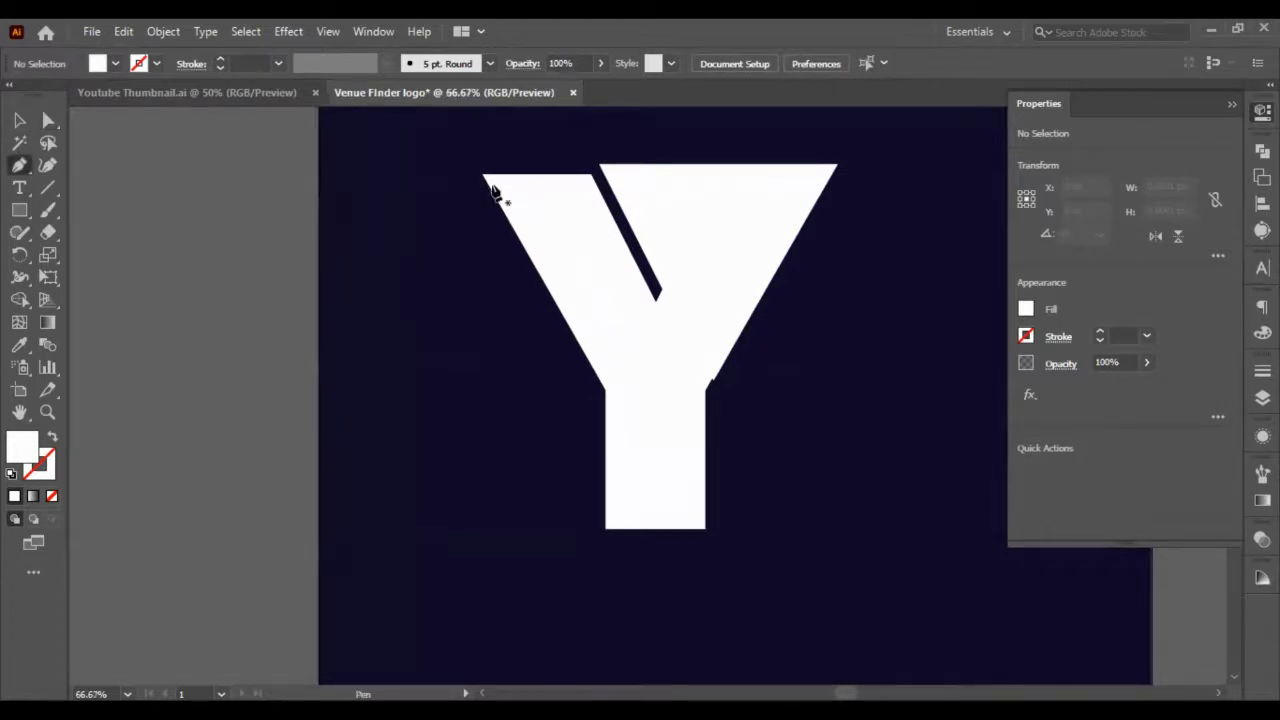
{"action": "left_click", "coordinate": [482, 175]}
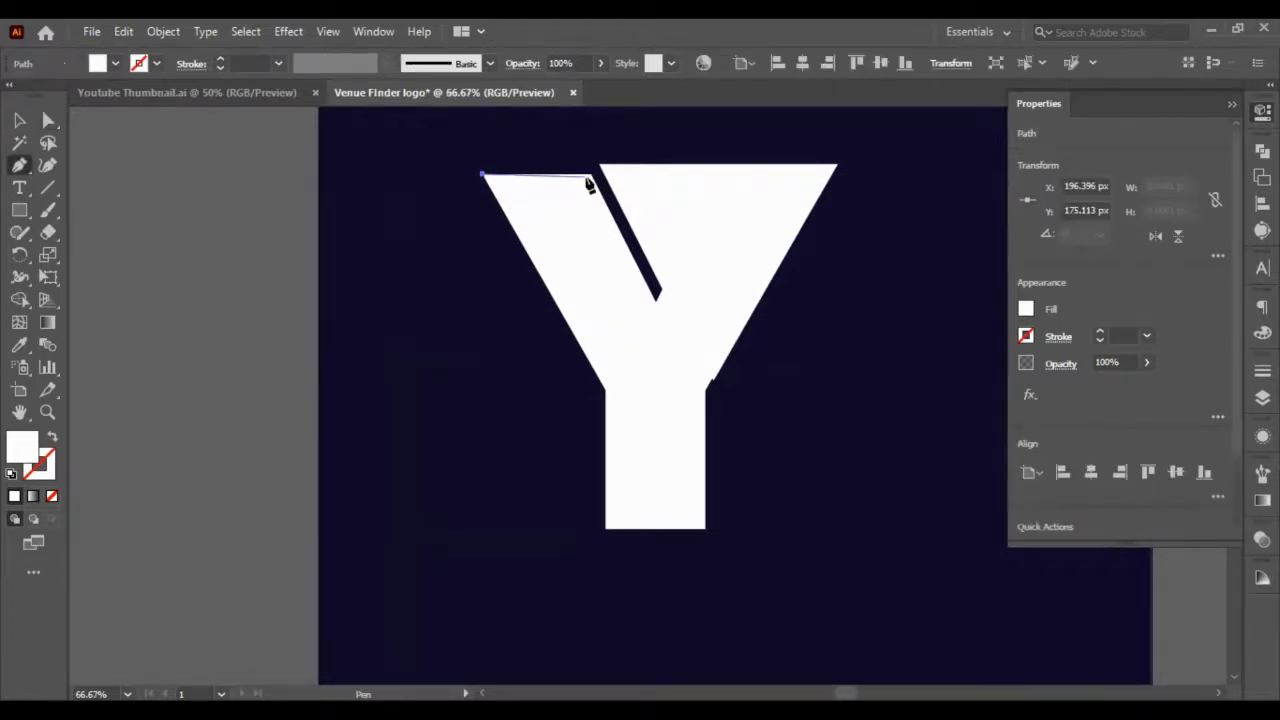
{"action": "left_click", "coordinate": [591, 176]}
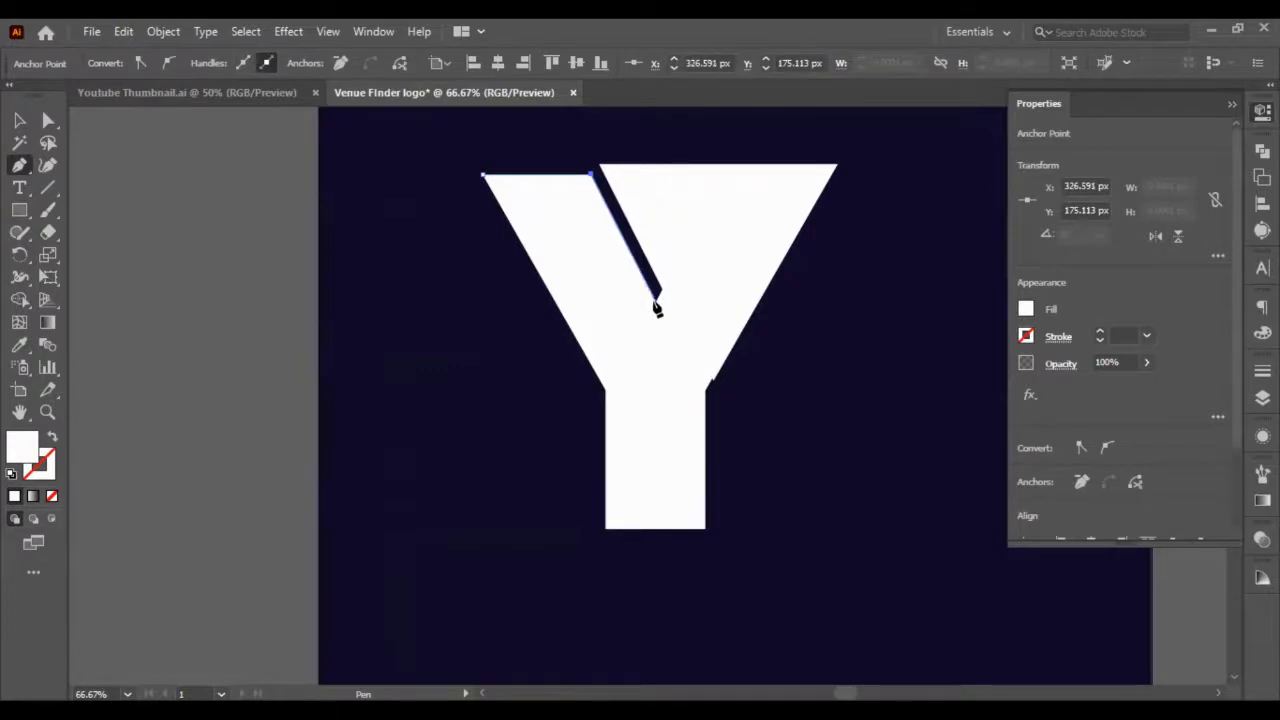
{"action": "left_click", "coordinate": [656, 301]}
{"action": "left_click", "coordinate": [704, 388]}
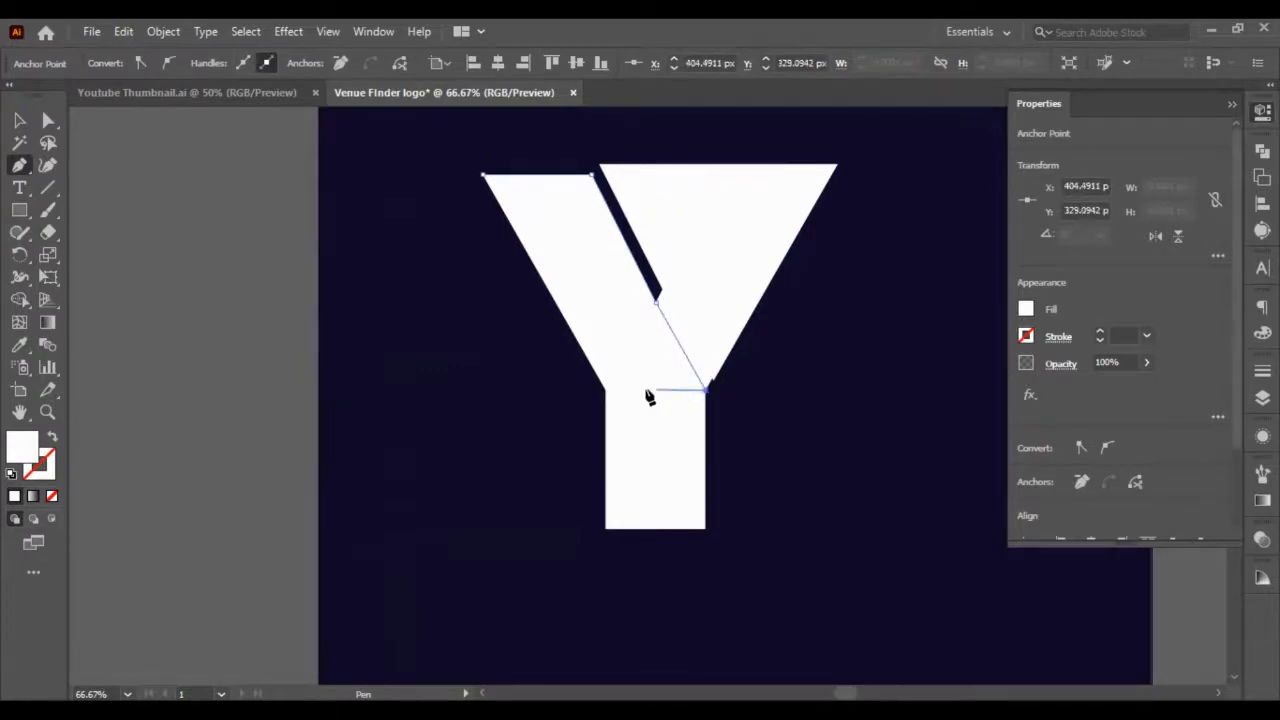
{"action": "left_click", "coordinate": [604, 391]}
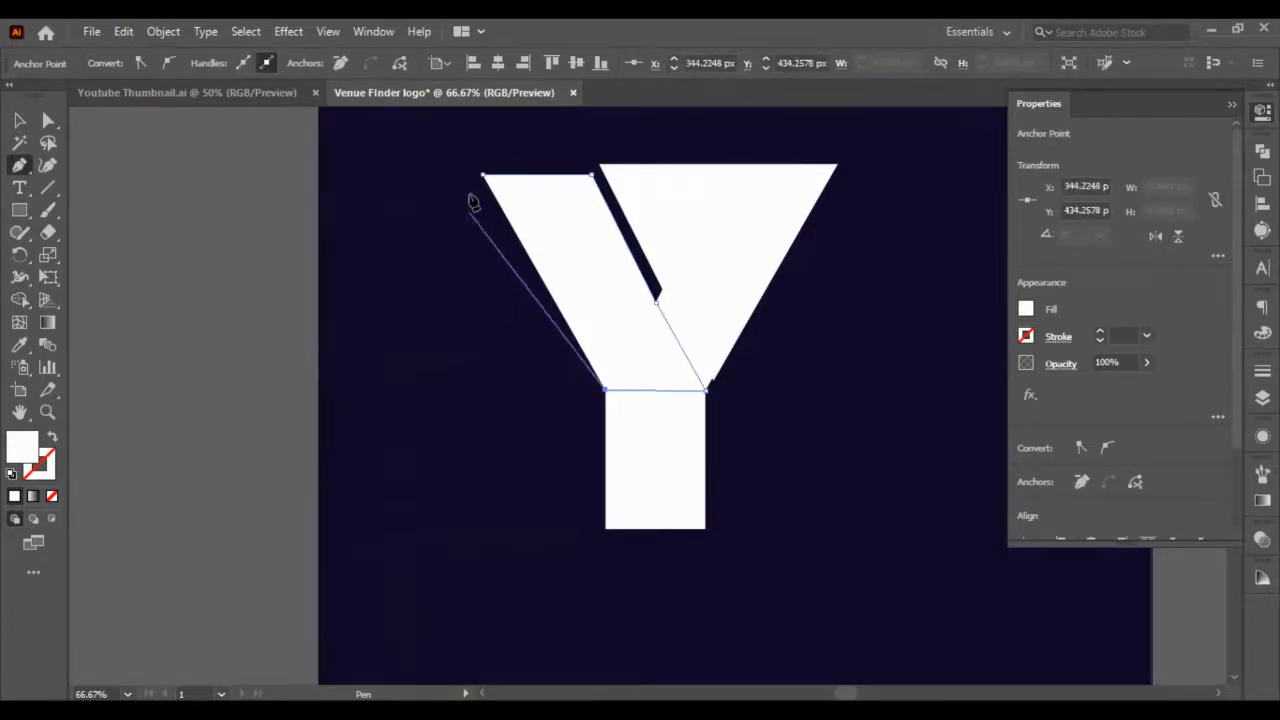
{"action": "left_click", "coordinate": [482, 177]}
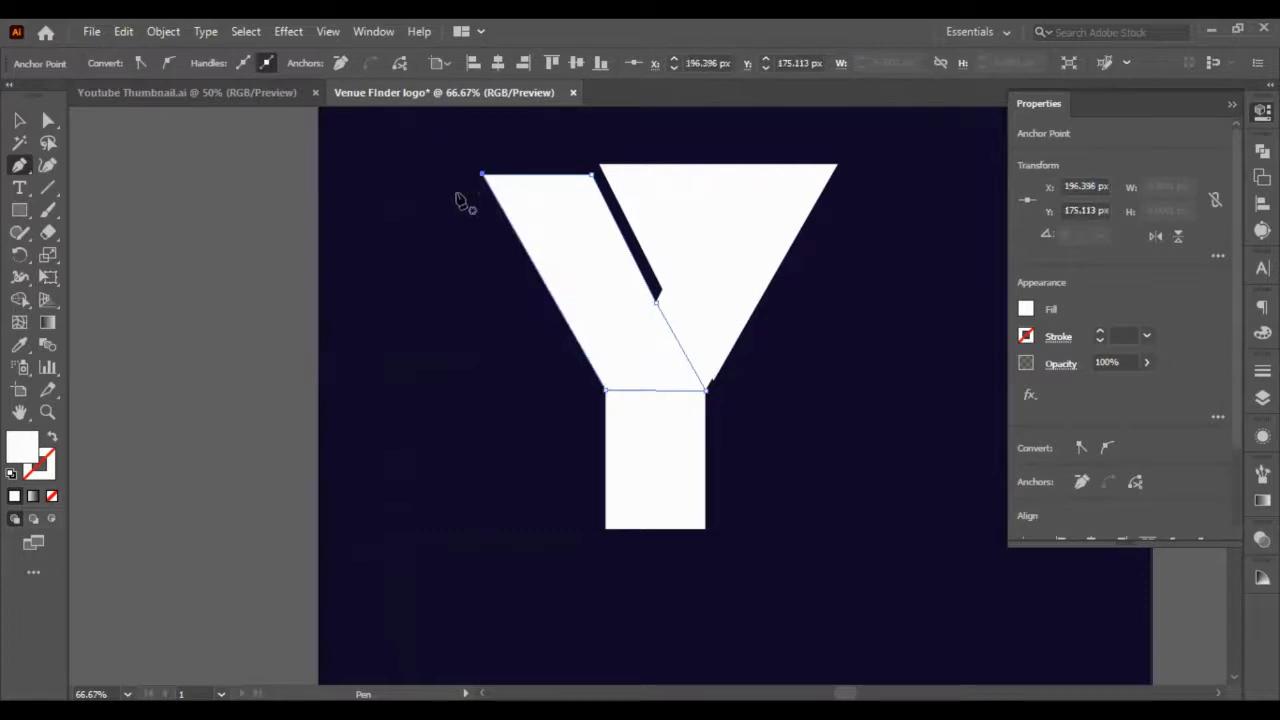
Raise the left arm shape 10 px so its top edge lines up with the right triangle's top edge
{"action": "left_click", "coordinate": [19, 120]}
{"action": "left_click", "coordinate": [261, 360]}
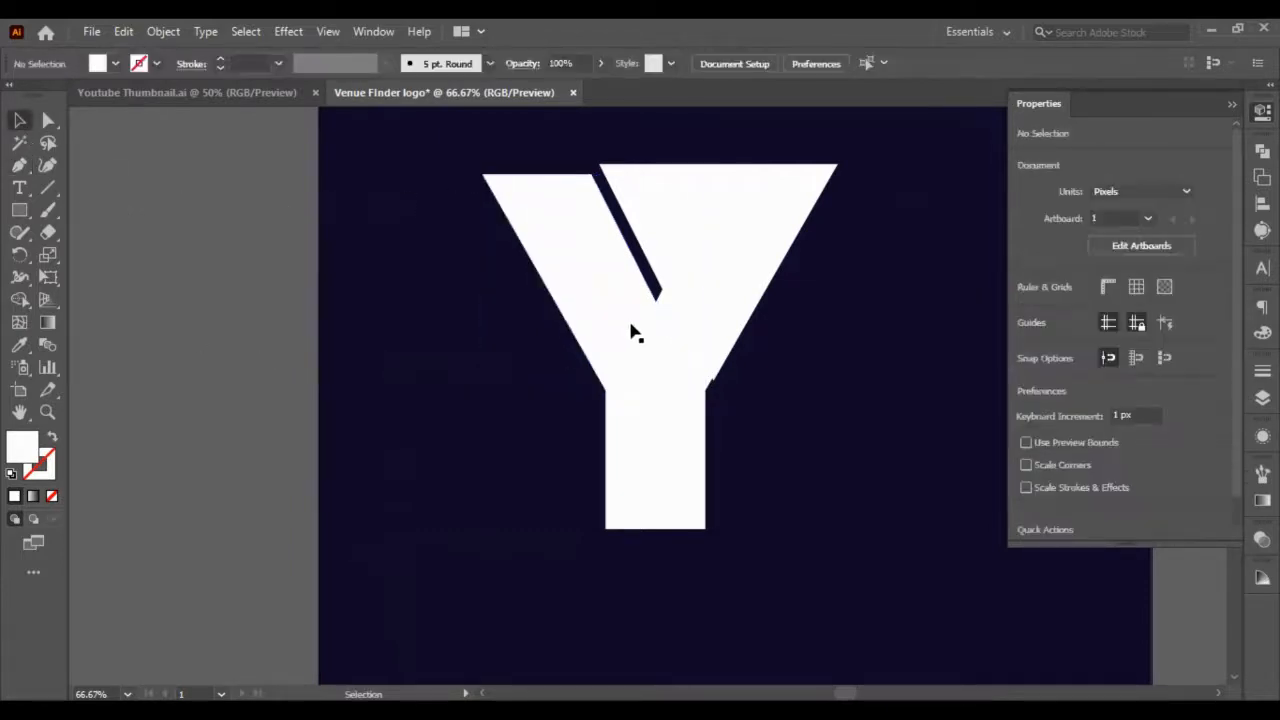
{"action": "left_click", "coordinate": [590, 283]}
{"action": "key", "text": "shift+Up"}
{"action": "key", "text": "shift+Up"}
{"action": "key", "text": "shift+Down"}
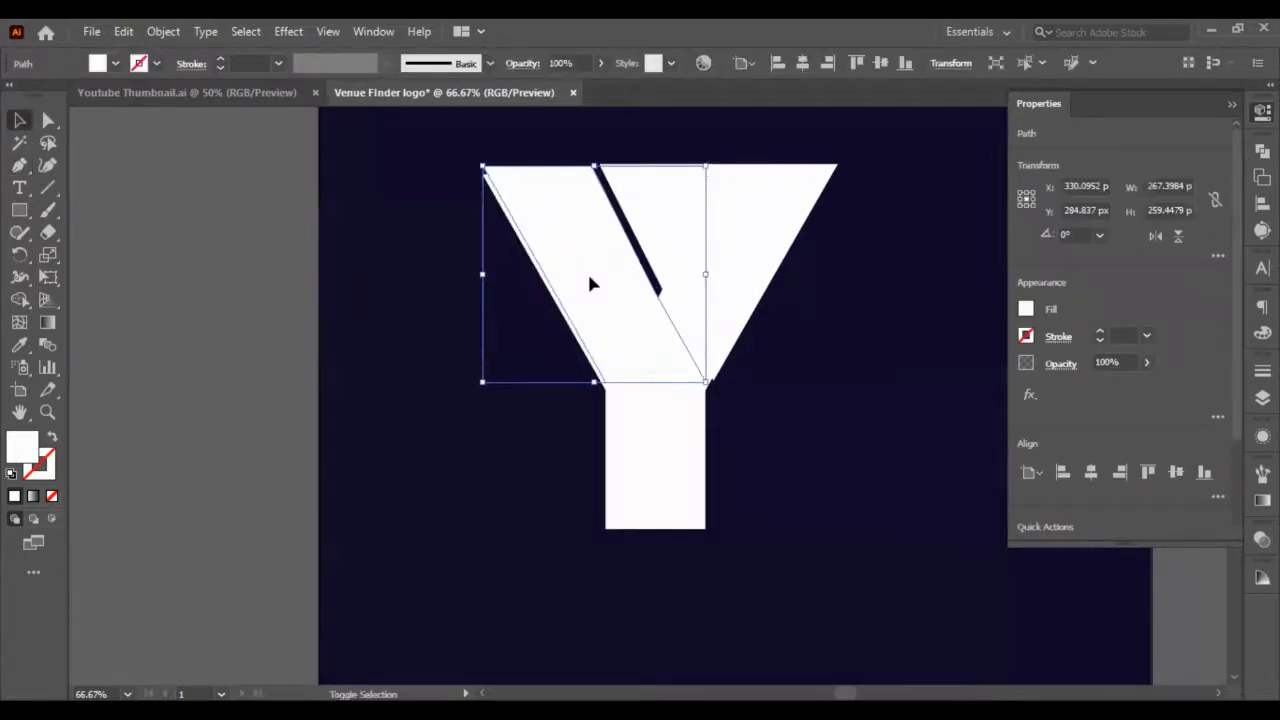
{"action": "key", "text": "shift+Left"}
{"action": "key", "text": "shift+Right"}
{"action": "left_click", "coordinate": [302, 325]}
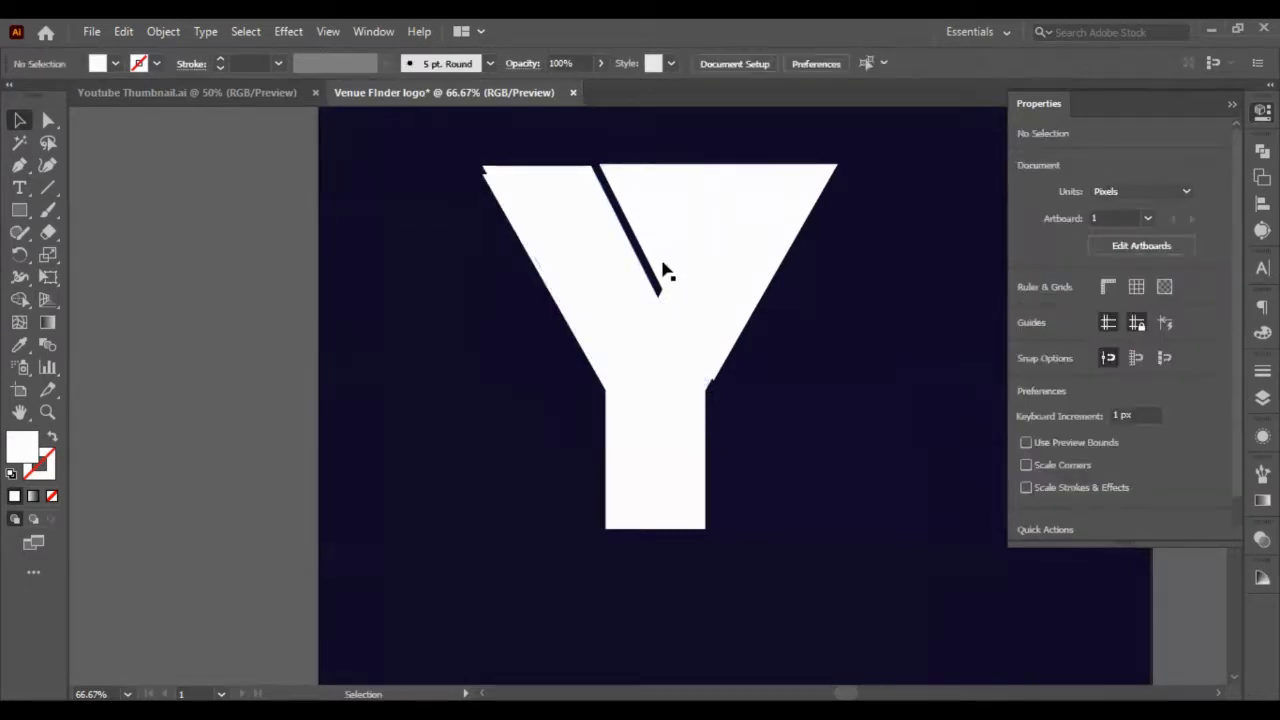
Move the left arm shape and the triangle together off the original Y to the empty lower right area of the artboard
{"action": "left_click_drag", "start_coordinate": [583, 257], "coordinate": [868, 547]}
{"action": "left_click", "coordinate": [136, 465]}
{"action": "scroll", "coordinate": [158, 442], "scroll_direction": "right", "scroll_amount": 3}
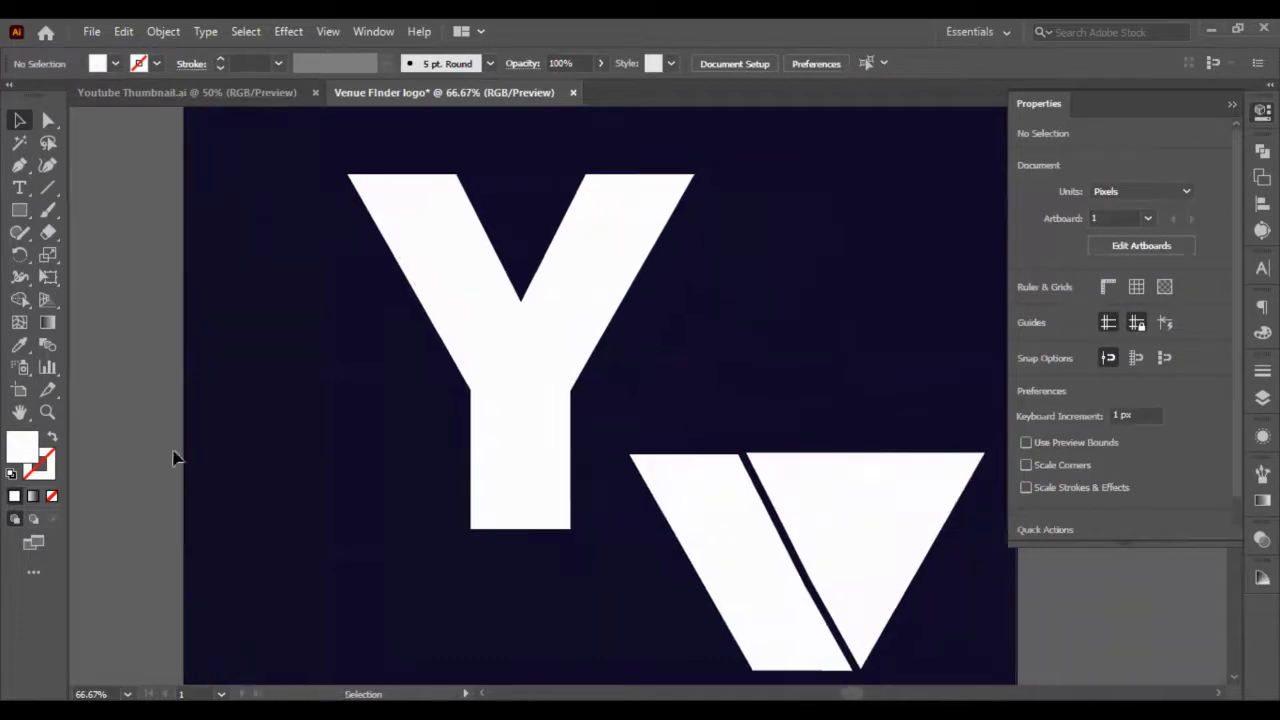
{"action": "scroll", "coordinate": [176, 454], "scroll_direction": "down", "scroll_amount": 3}
{"action": "scroll", "coordinate": [674, 424], "scroll_direction": "up", "scroll_amount": 1}
{"action": "scroll", "coordinate": [676, 426], "scroll_direction": "down", "scroll_amount": 2}
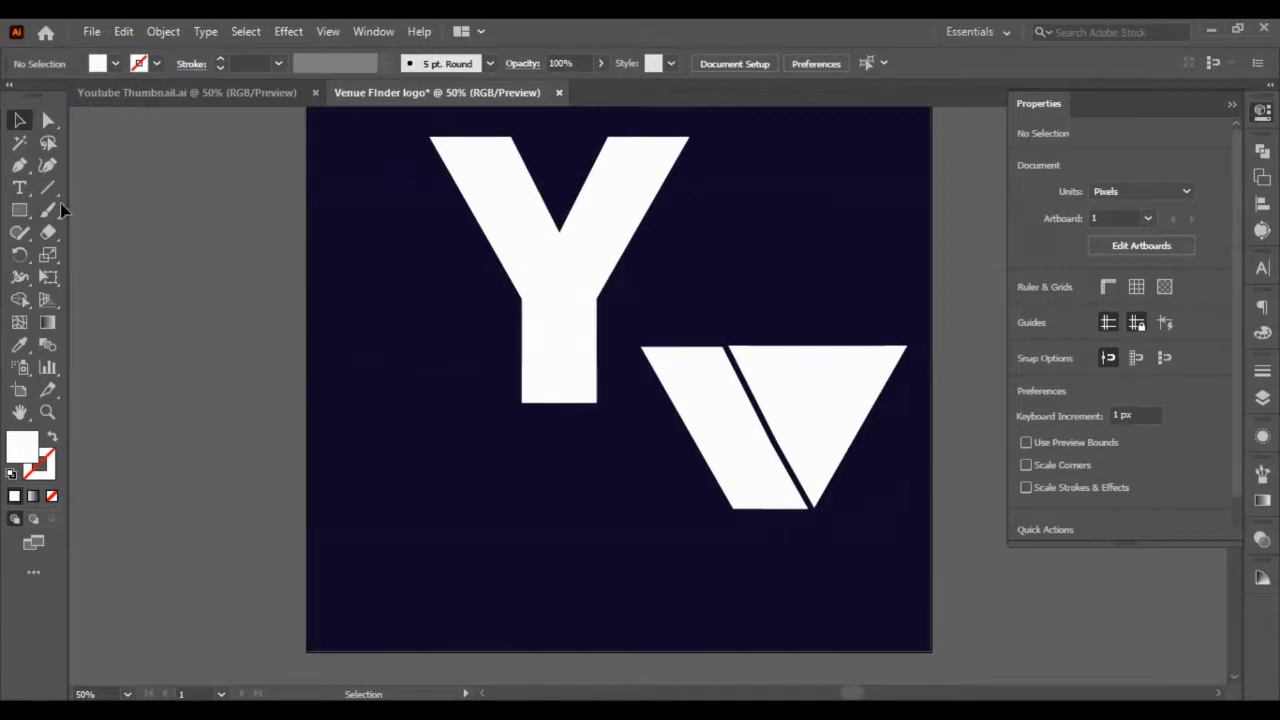
{"action": "left_click", "coordinate": [19, 165]}
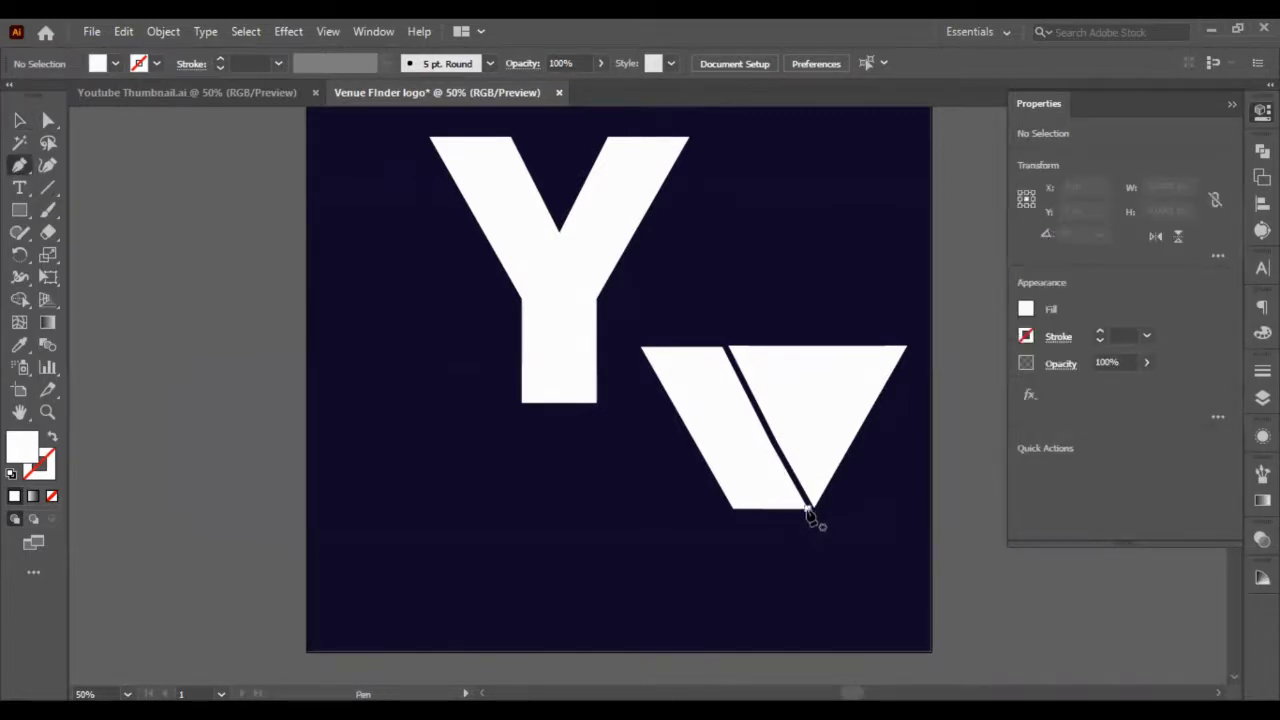
{"action": "left_click", "coordinate": [807, 509]}
{"action": "left_click", "coordinate": [733, 509]}
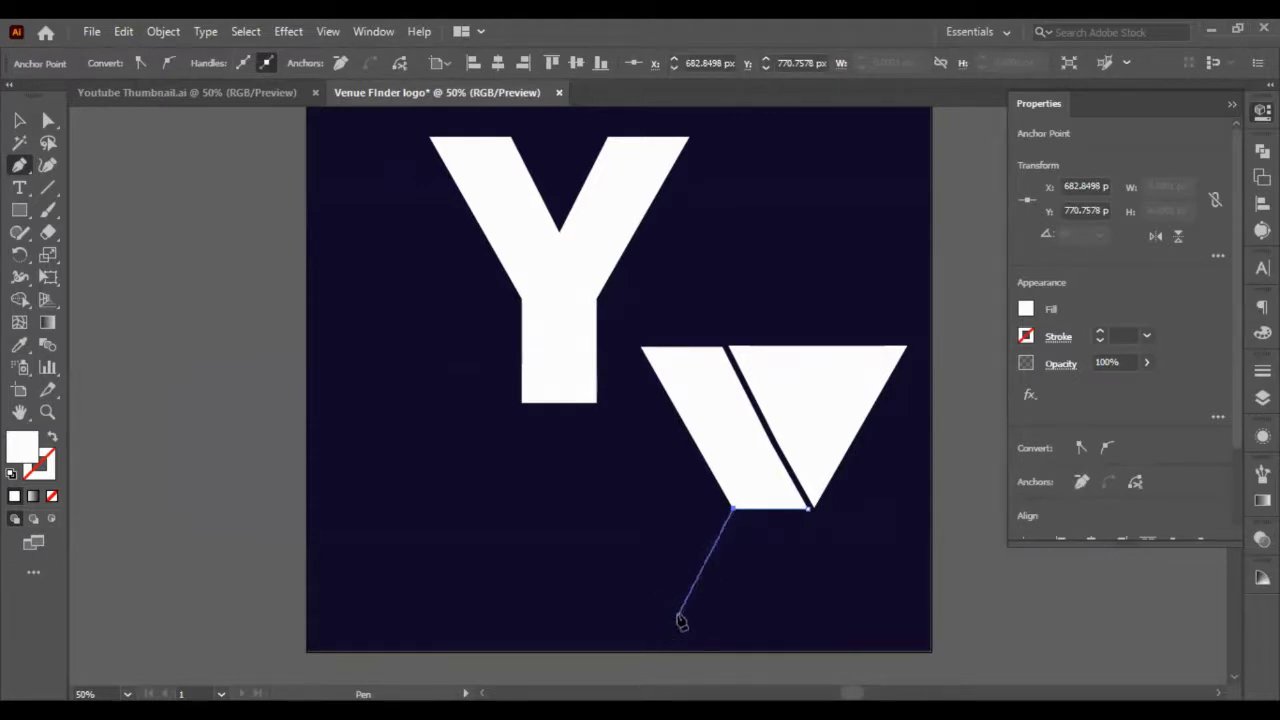
{"action": "key", "text": "a"}
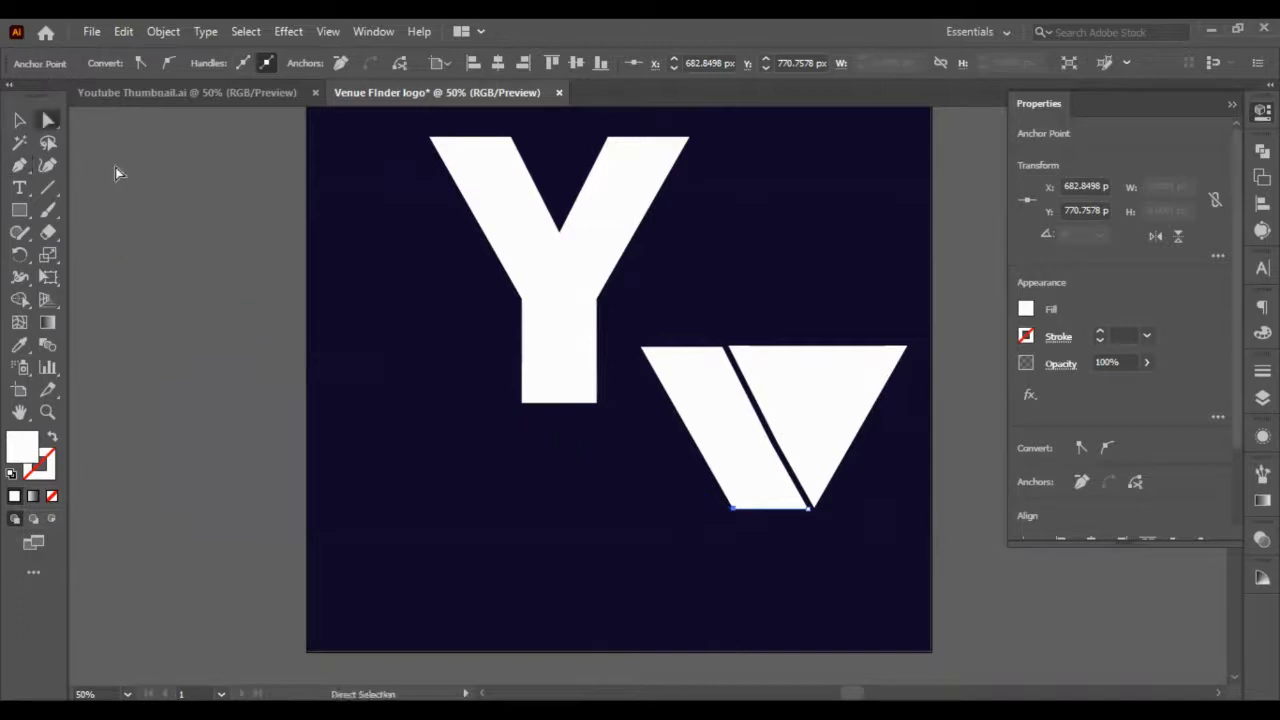
{"action": "left_click", "coordinate": [571, 521]}
Duplicate the left arm shape in place and flip the copy vertically
{"action": "left_click", "coordinate": [740, 462]}
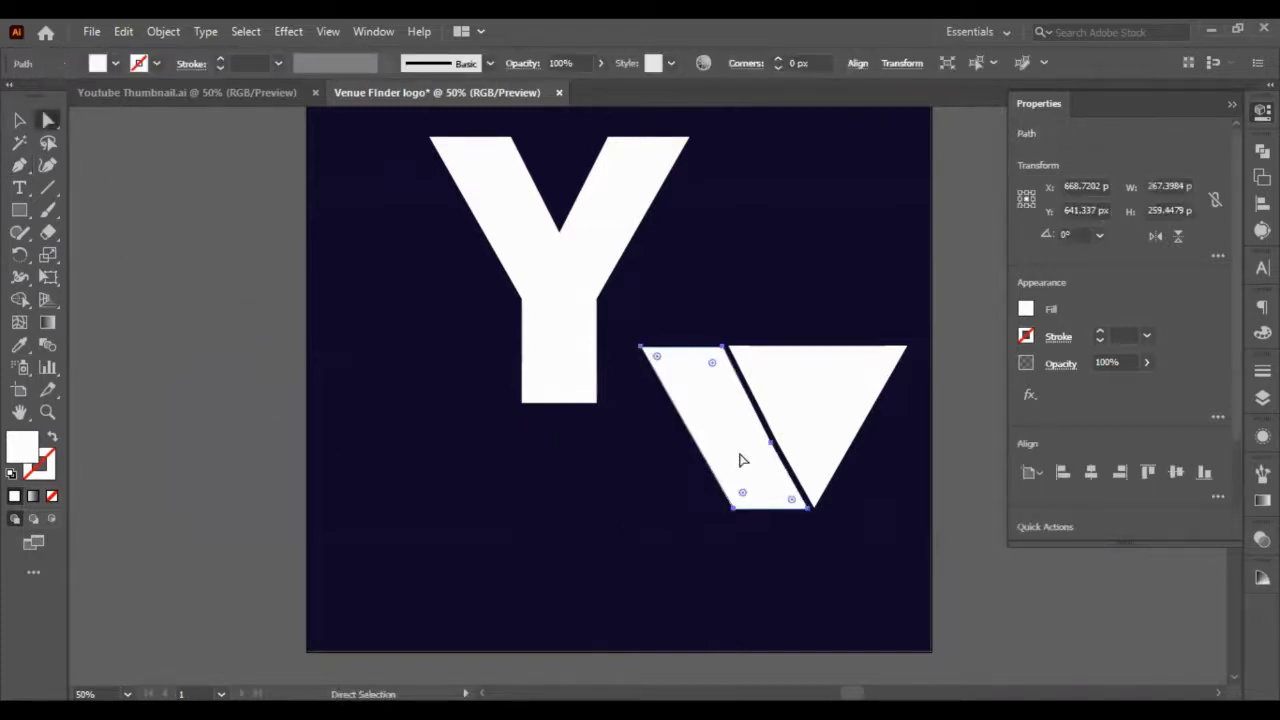
{"action": "key", "text": "v"}
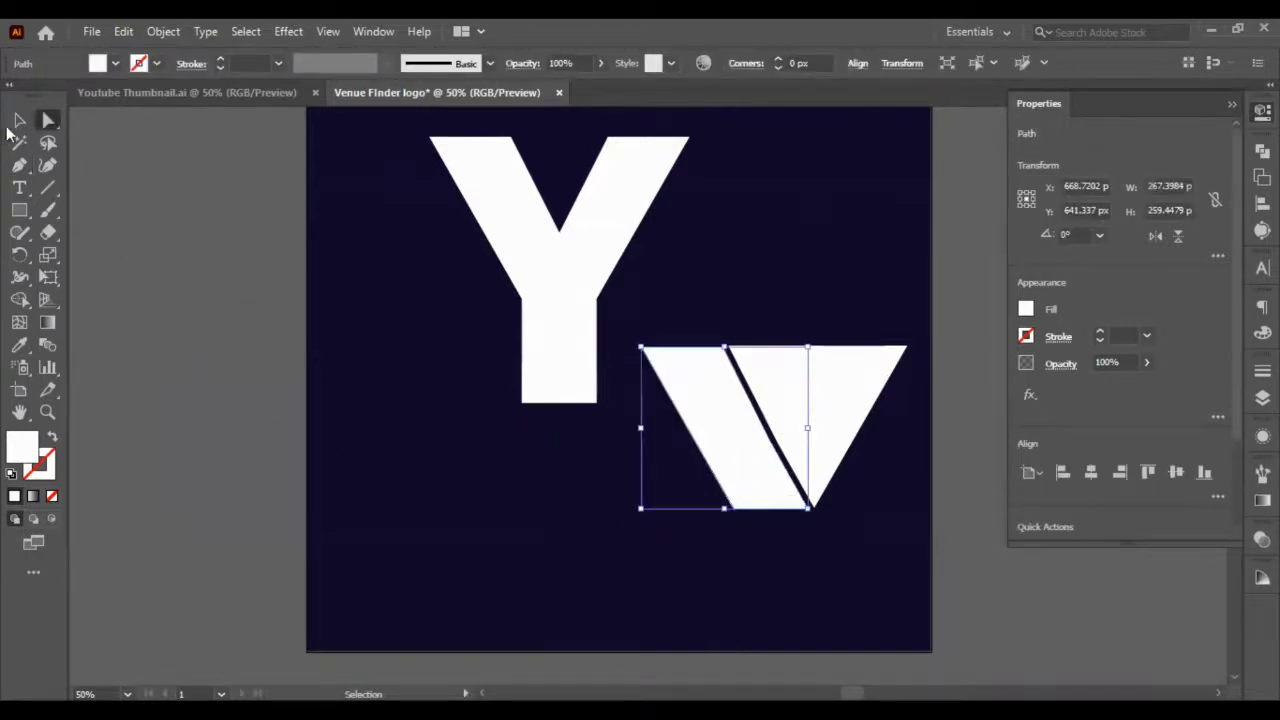
{"action": "left_click", "coordinate": [18, 121]}
{"action": "left_click", "coordinate": [329, 277]}
{"action": "left_click", "coordinate": [737, 425]}
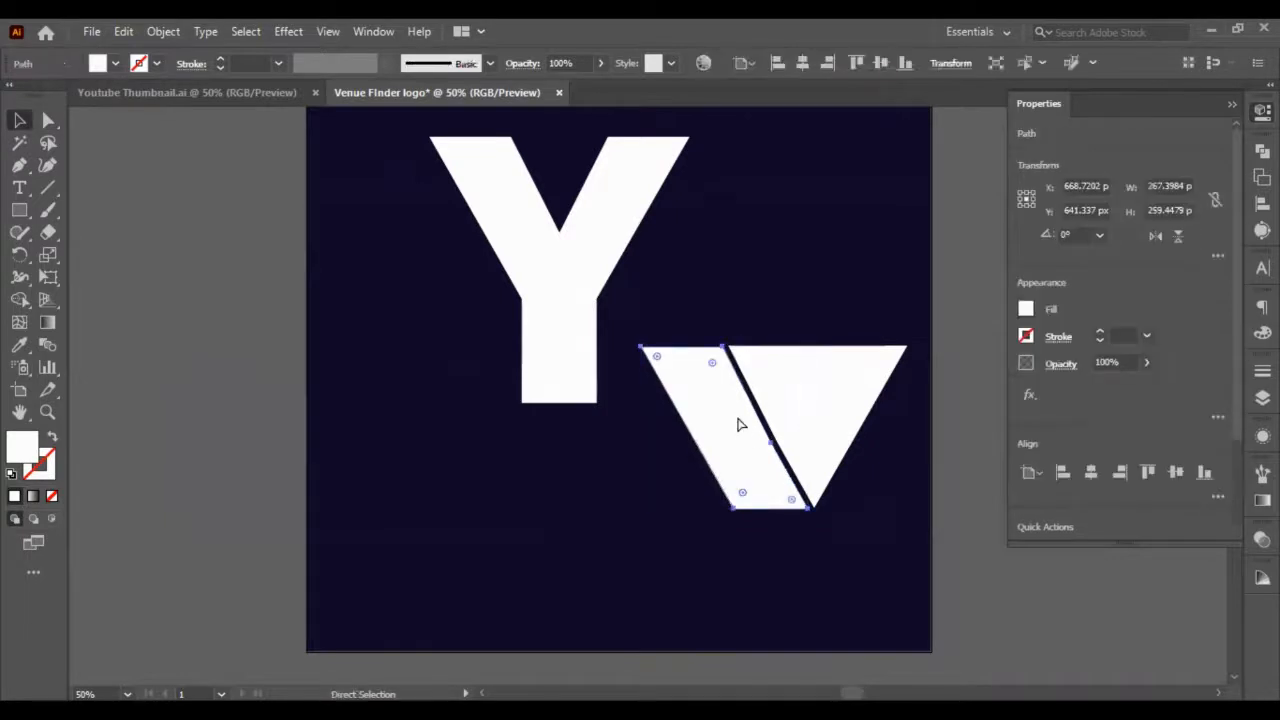
{"action": "key", "text": "v"}
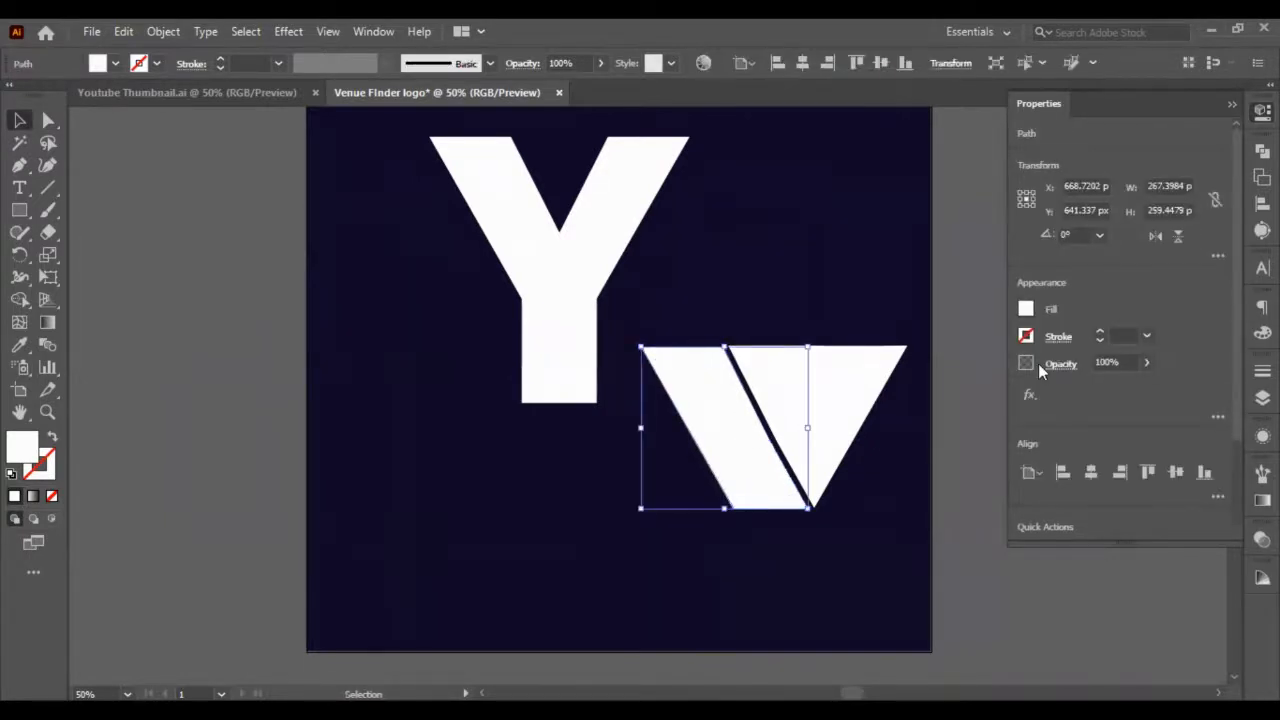
{"action": "left_click", "coordinate": [1160, 239]}
{"action": "left_click", "coordinate": [1173, 238]}
{"action": "left_click", "coordinate": [1160, 240]}
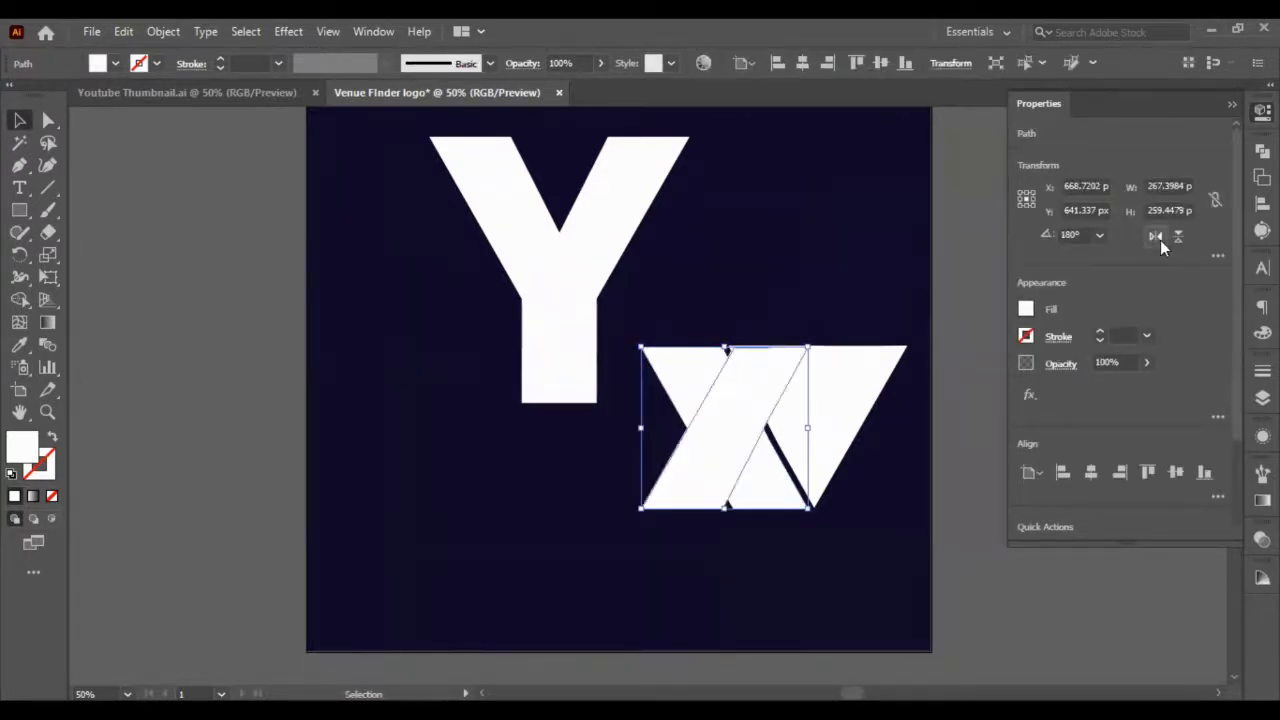
Move the flipped copy straight down about 259 px until its top edge meets the left arm's bottom edge
{"action": "key", "text": "shift+Down"}
{"action": "key", "text": "shift+Down"}
{"action": "key", "text": "shift+Down"}
{"action": "key", "text": "shift+Down"}
{"action": "key", "text": "shift+Down"}
{"action": "key", "text": "shift+Down"}
{"action": "key", "text": "shift+Down"}
{"action": "key", "text": "shift+Down"}
{"action": "key", "text": "shift+Down"}
{"action": "key", "text": "shift+Down"}
{"action": "key", "text": "shift+Down"}
{"action": "key", "text": "shift+Down"}
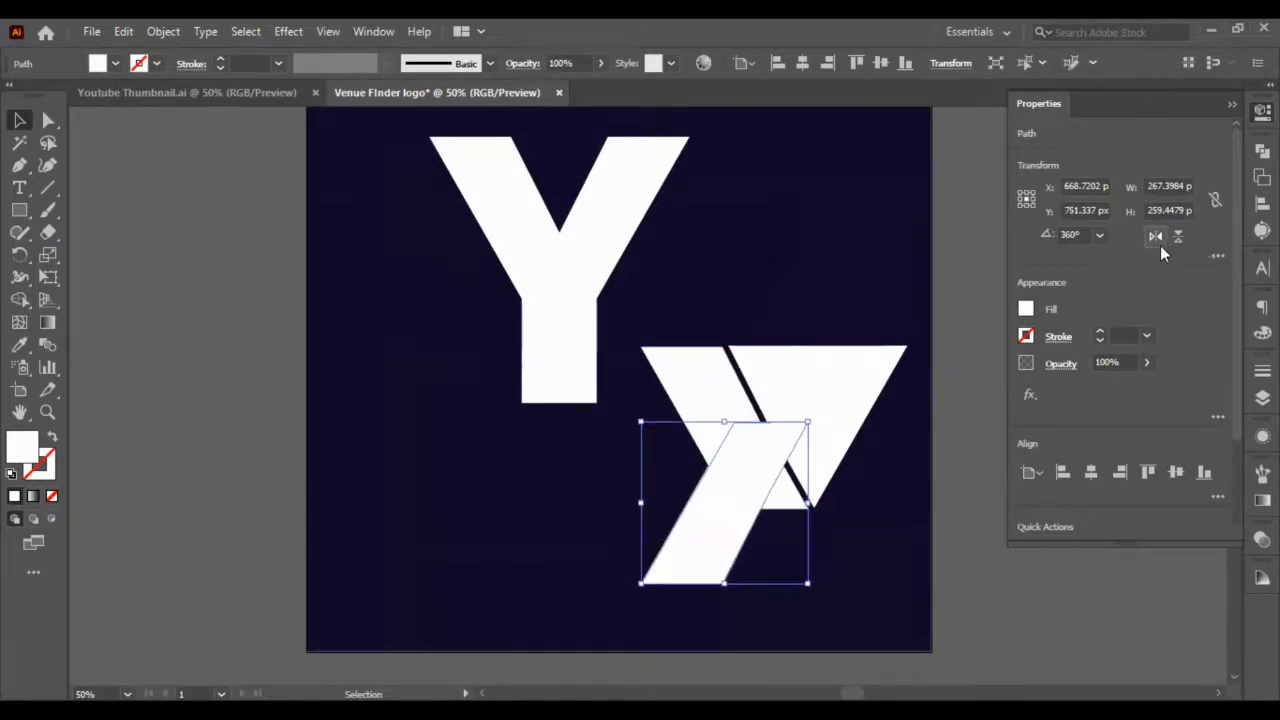
{"action": "key", "text": "shift+Down"}
{"action": "key", "text": "shift+Down"}
{"action": "key", "text": "shift+Down"}
{"action": "key", "text": "shift+Down"}
{"action": "key", "text": "shift+Down"}
{"action": "key", "text": "shift+Down"}
{"action": "key", "text": "shift+Down"}
{"action": "key", "text": "shift+Down"}
{"action": "key", "text": "shift+Down"}
{"action": "key", "text": "shift+Down"}
{"action": "key", "text": "shift+Down"}
{"action": "key", "text": "shift+Down"}
{"action": "key", "text": "shift+Down"}
{"action": "key", "text": "shift+Down"}
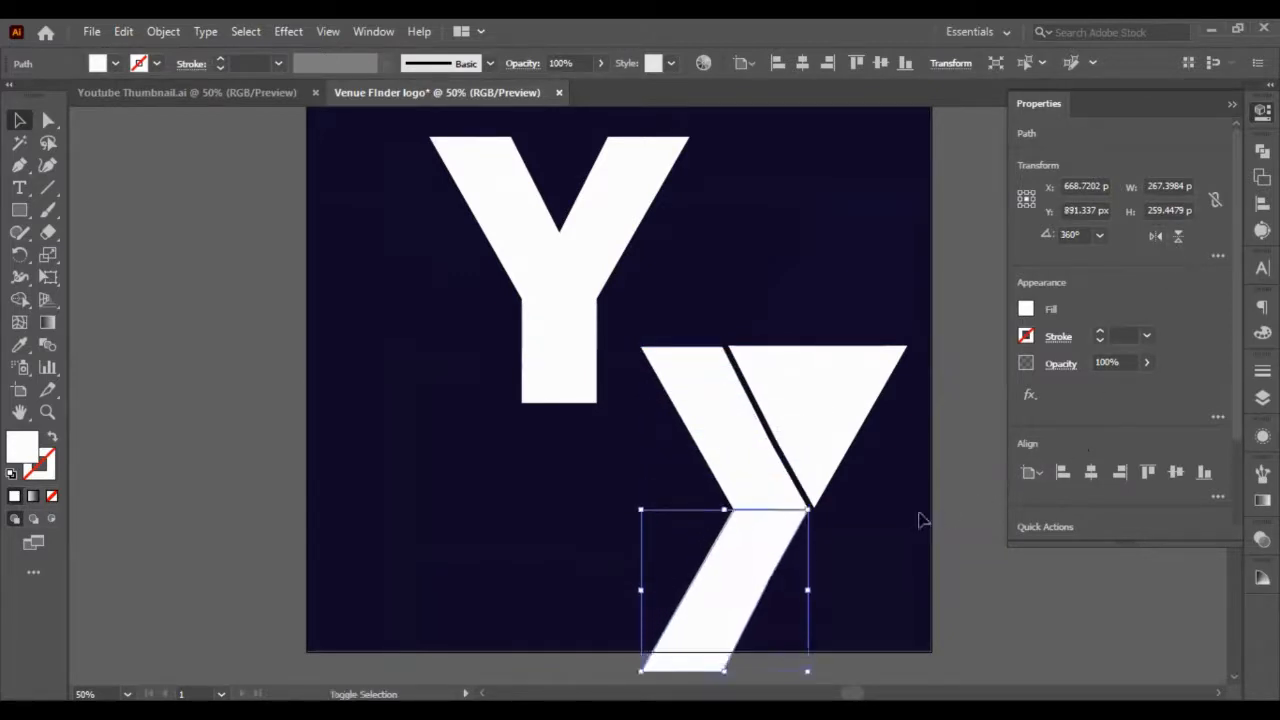
{"action": "scroll", "coordinate": [805, 555], "scroll_direction": "up", "scroll_amount": 4}
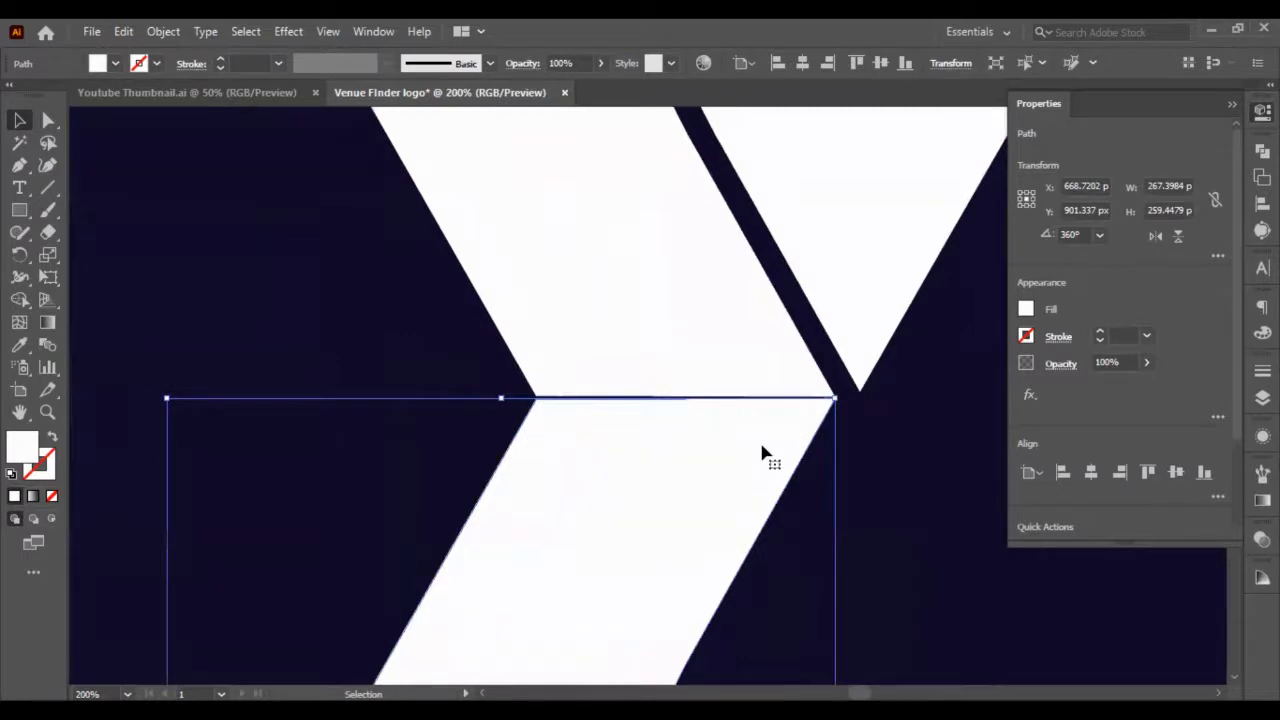
{"action": "key", "text": "Up"}
{"action": "key", "text": "Left"}
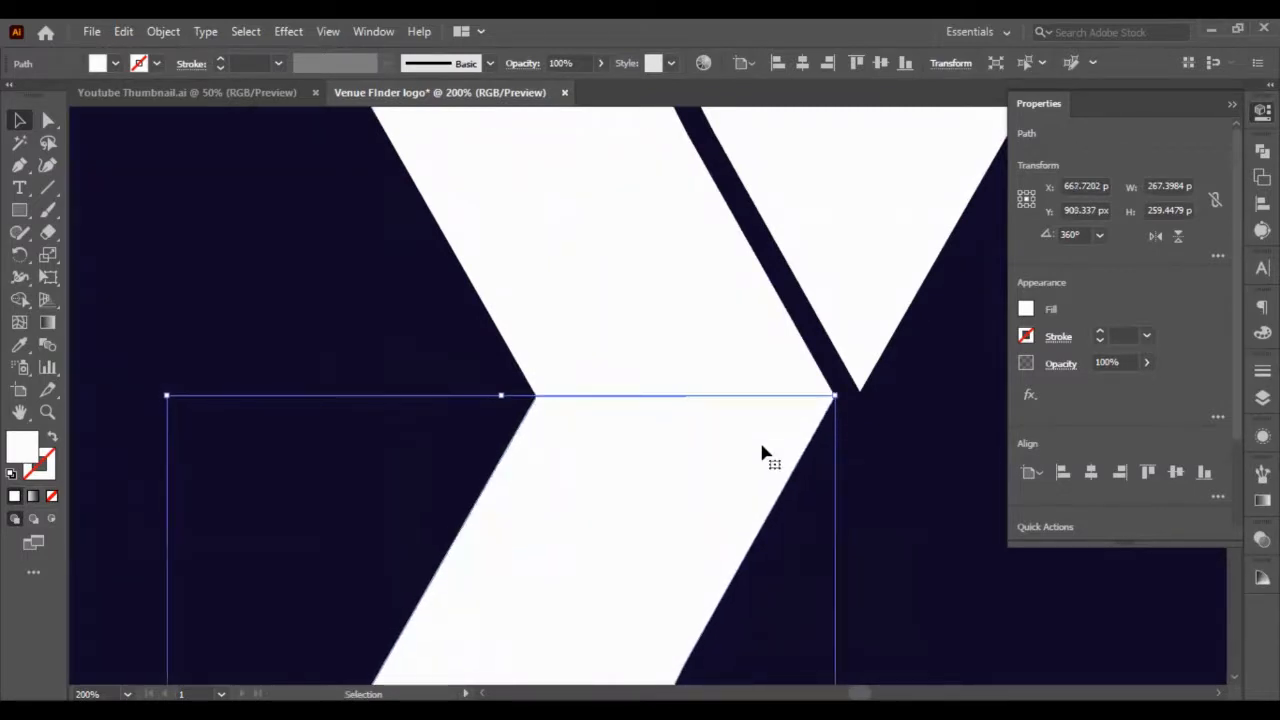
Lower the flipped bottom piece 10 px to open a horizontal gap beneath the left arm
{"action": "left_click", "coordinate": [837, 451]}
{"action": "left_click", "coordinate": [709, 454]}
{"action": "key", "text": "shift+Down"}
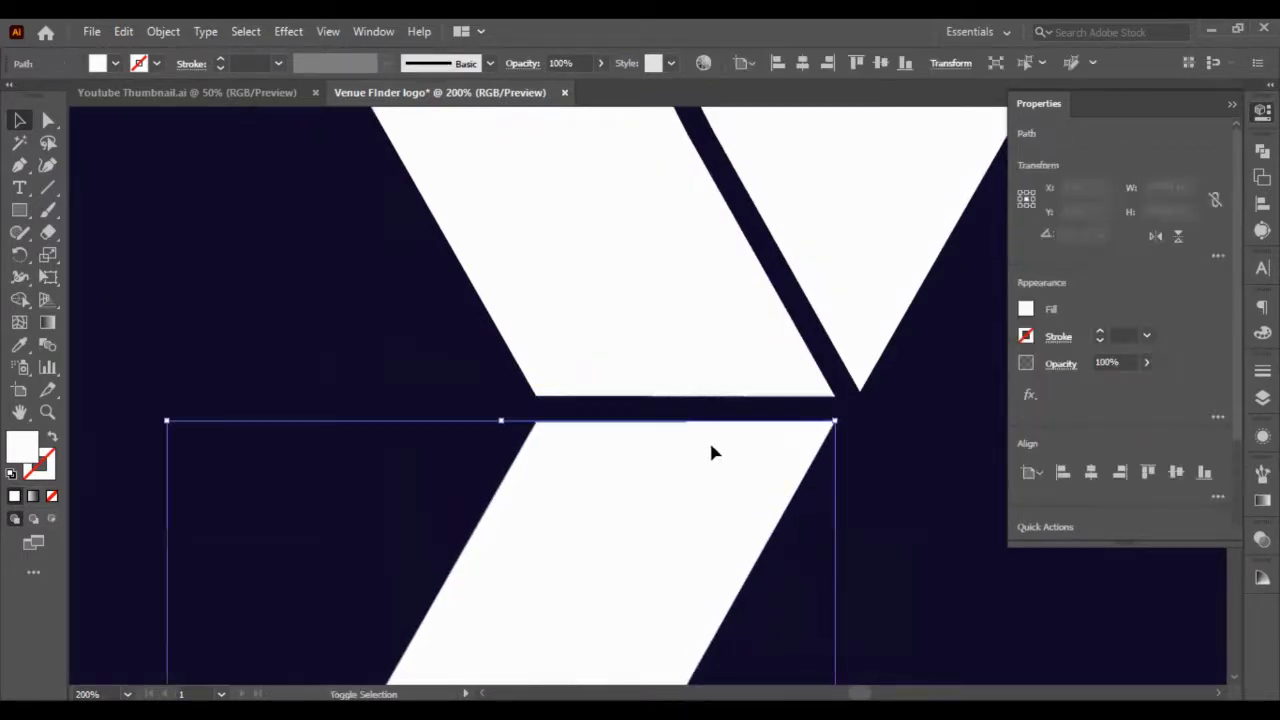
Nudge the triangle left against the left arm and down until its tip is level with the arm's bottom edge
{"action": "left_click", "coordinate": [877, 277]}
{"action": "key", "text": "Left"}
{"action": "key", "text": "Left"}
{"action": "key", "text": "Left"}
{"action": "key", "text": "Left"}
{"action": "key", "text": "Left"}
{"action": "key", "text": "Left"}
{"action": "key", "text": "Left"}
{"action": "key", "text": "Left"}
{"action": "key", "text": "Left"}
{"action": "key", "text": "Left"}
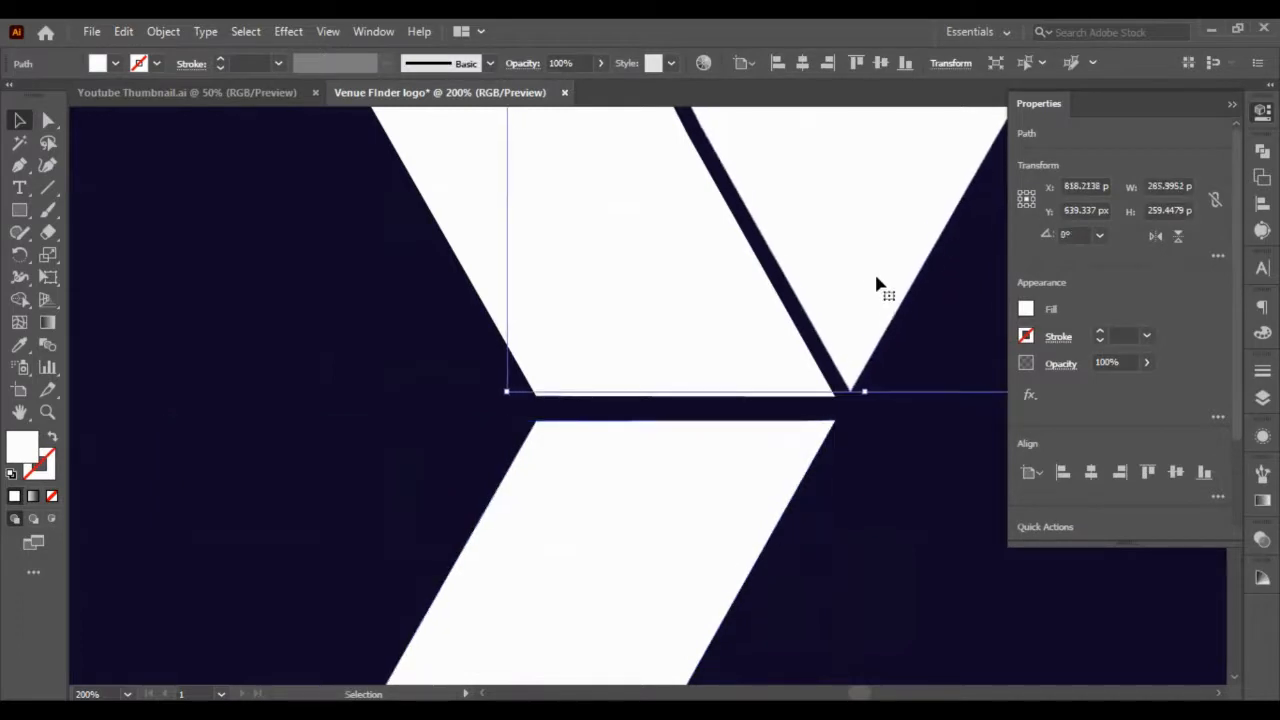
{"action": "key", "text": "Left"}
{"action": "key", "text": "Left"}
{"action": "key", "text": "Down"}
{"action": "key", "text": "Down"}
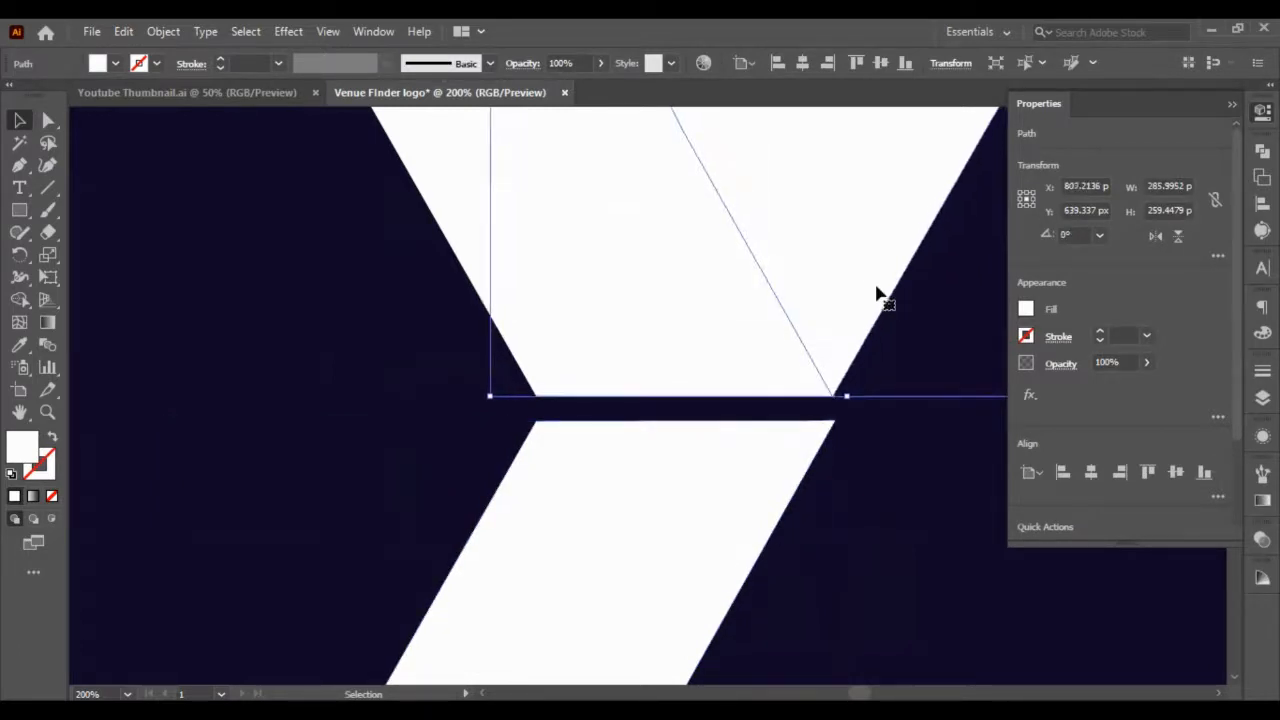
{"action": "key", "text": "Right"}
{"action": "key", "text": "Down"}
{"action": "key", "text": "Down"}
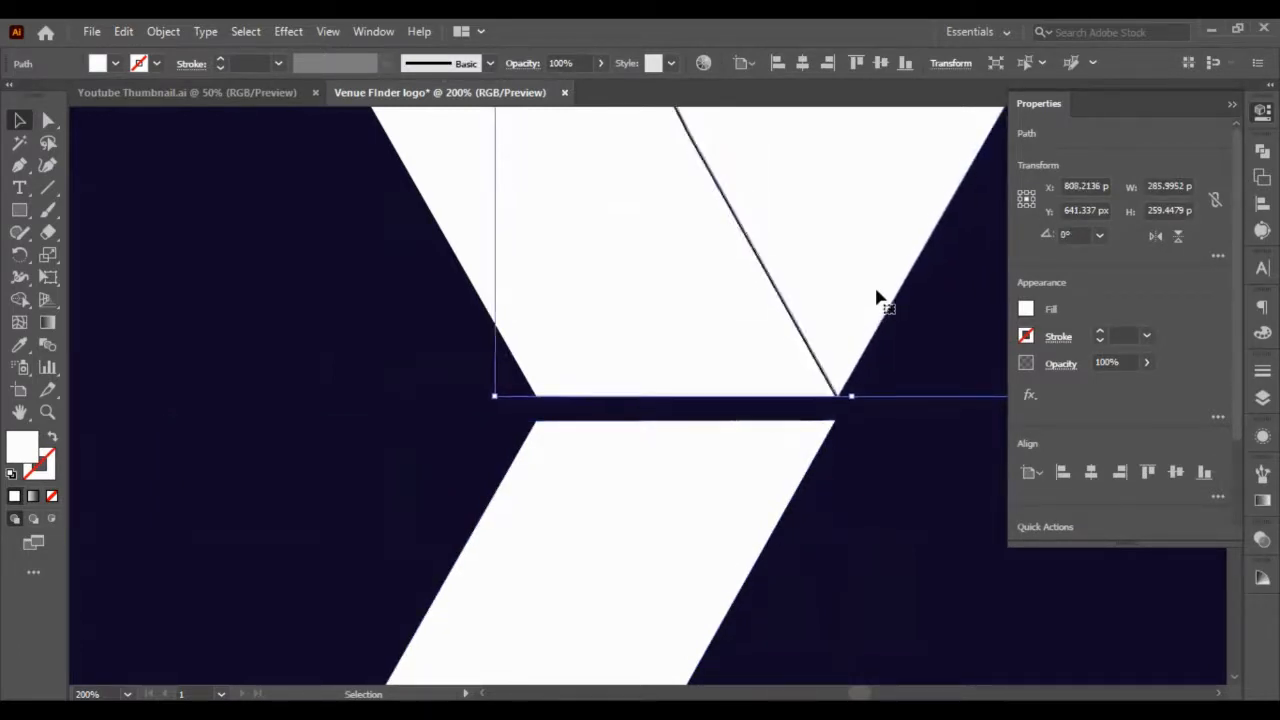
Shift the triangle 10 px right to leave an even diagonal gap beside the left arm, and deselect it
{"action": "key", "text": "shift+Right"}
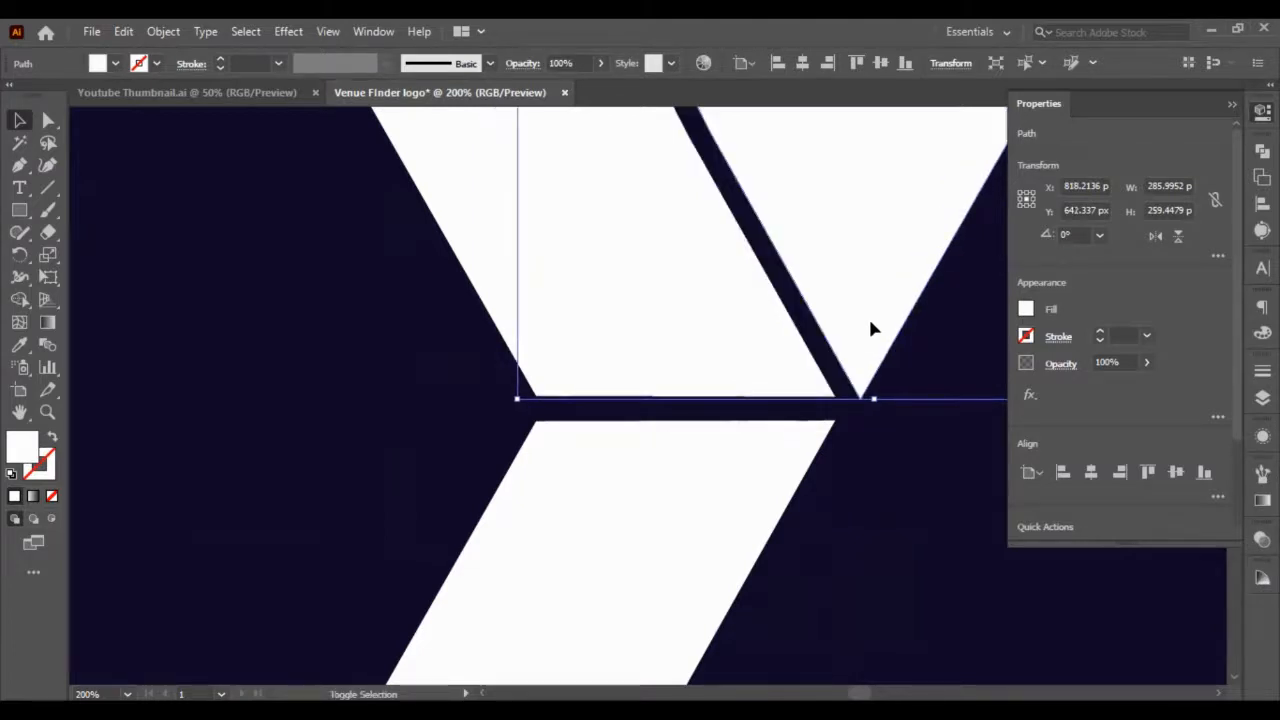
{"action": "scroll", "coordinate": [890, 430], "scroll_direction": "up", "scroll_amount": 3}
{"action": "scroll", "coordinate": [900, 458], "scroll_direction": "down", "scroll_amount": 1}
{"action": "key", "text": "ctrl+minus"}
{"action": "key", "text": "ctrl+minus"}
{"action": "left_click", "coordinate": [935, 546]}
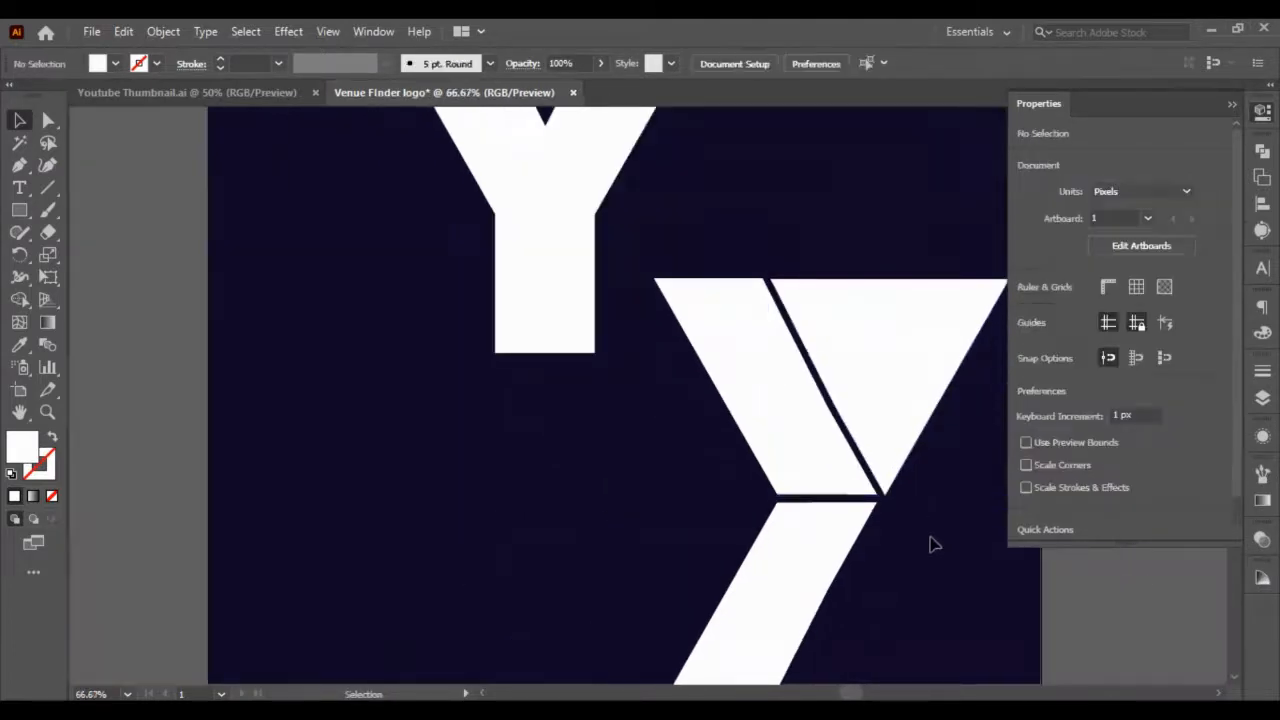
Select all three new logo pieces and move them together up about 108 px so they fit on the artboard
{"action": "left_click", "coordinate": [826, 591]}
{"action": "left_click", "coordinate": [765, 471], "text": "shift"}
{"action": "left_click", "coordinate": [846, 441], "text": "shift"}
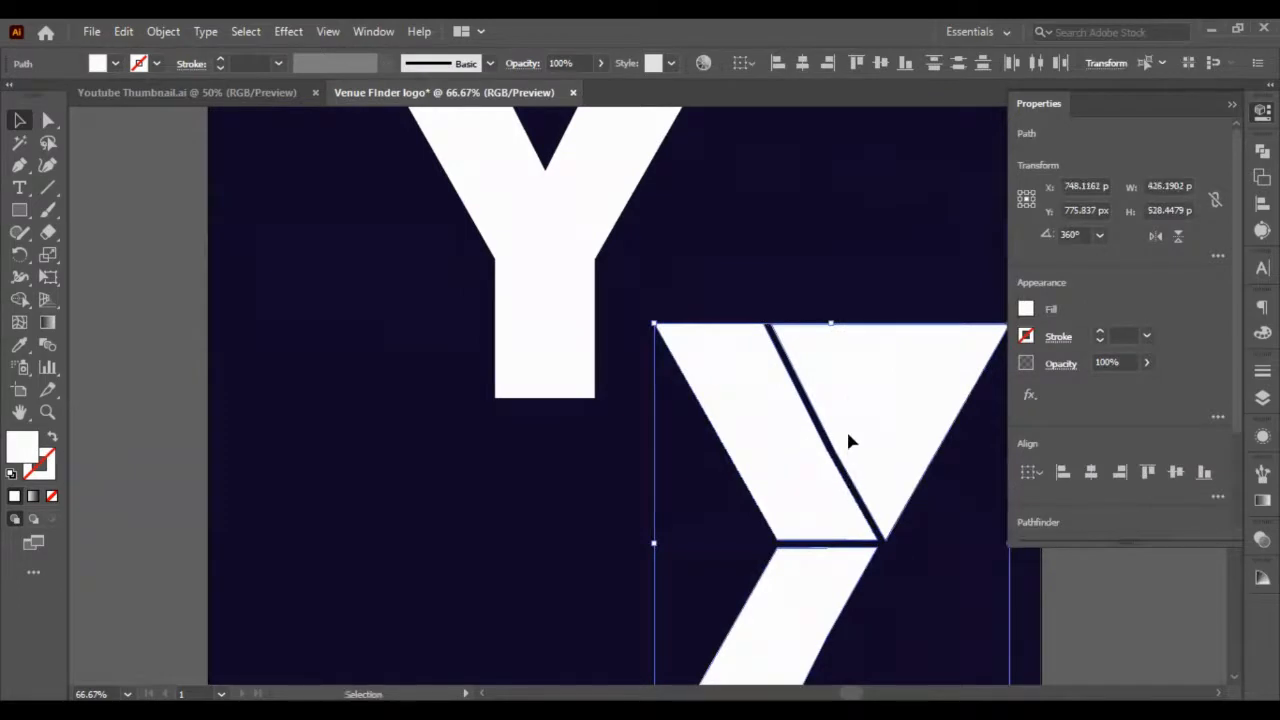
{"action": "key", "text": "ctrl+shift+a"}
{"action": "left_click", "coordinate": [872, 548]}
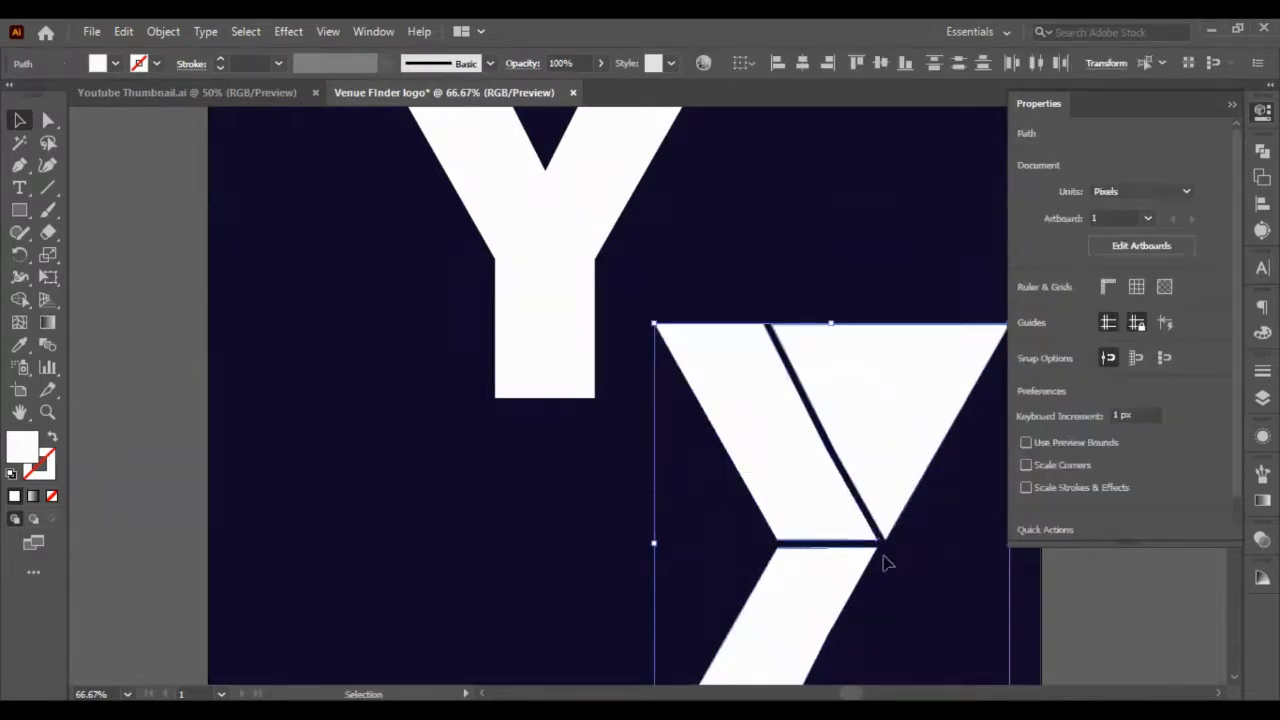
{"action": "left_click", "coordinate": [888, 425], "text": "shift"}
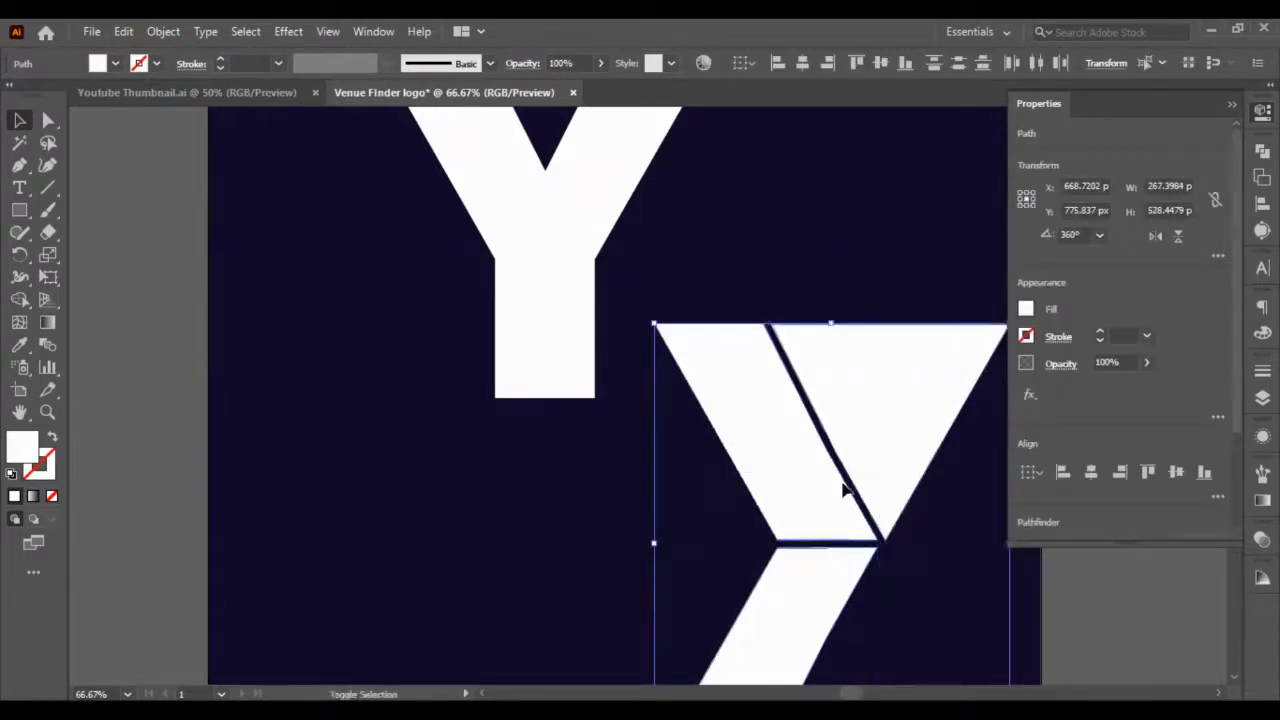
{"action": "left_click_drag", "start_coordinate": [842, 481], "coordinate": [846, 391]}
{"action": "scroll", "coordinate": [920, 481], "scroll_direction": "down", "scroll_amount": 3}
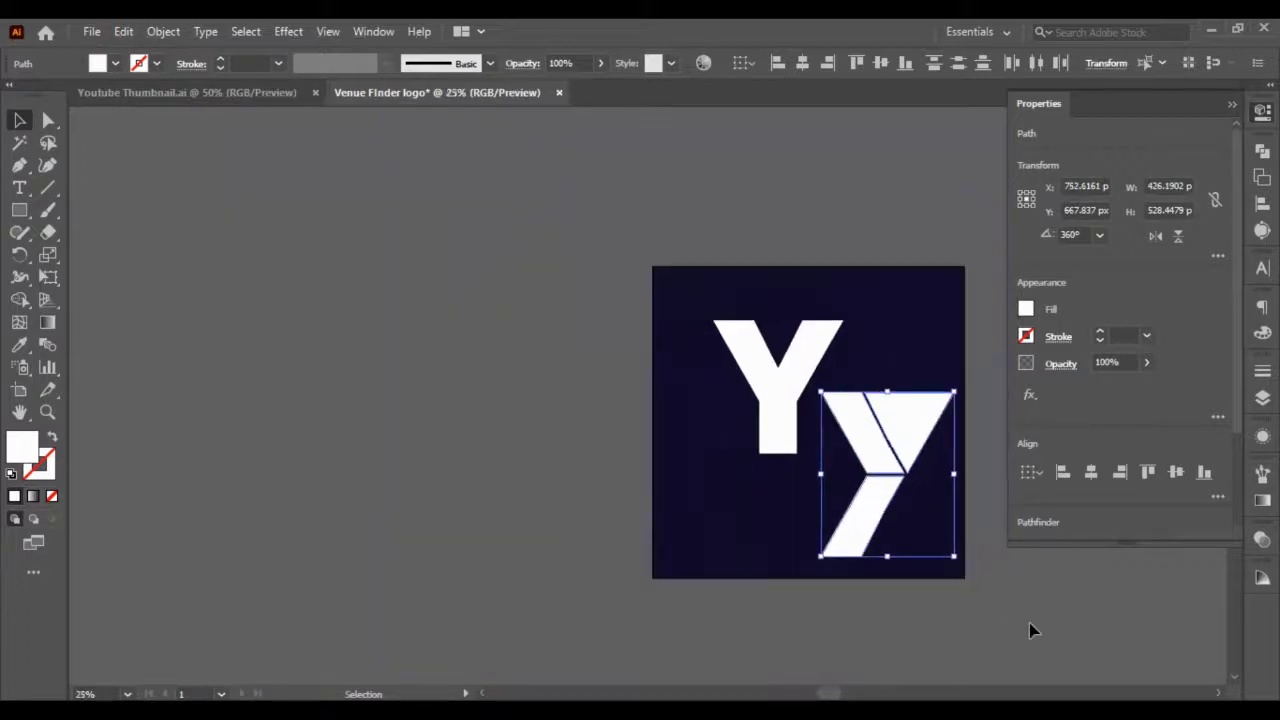
{"action": "key", "text": "ctrl+shift+a"}
Place a duplicate of the three-piece Y on the empty canvas to the left of the artboard
{"action": "scroll", "coordinate": [880, 560], "scroll_direction": "up", "scroll_amount": 2}
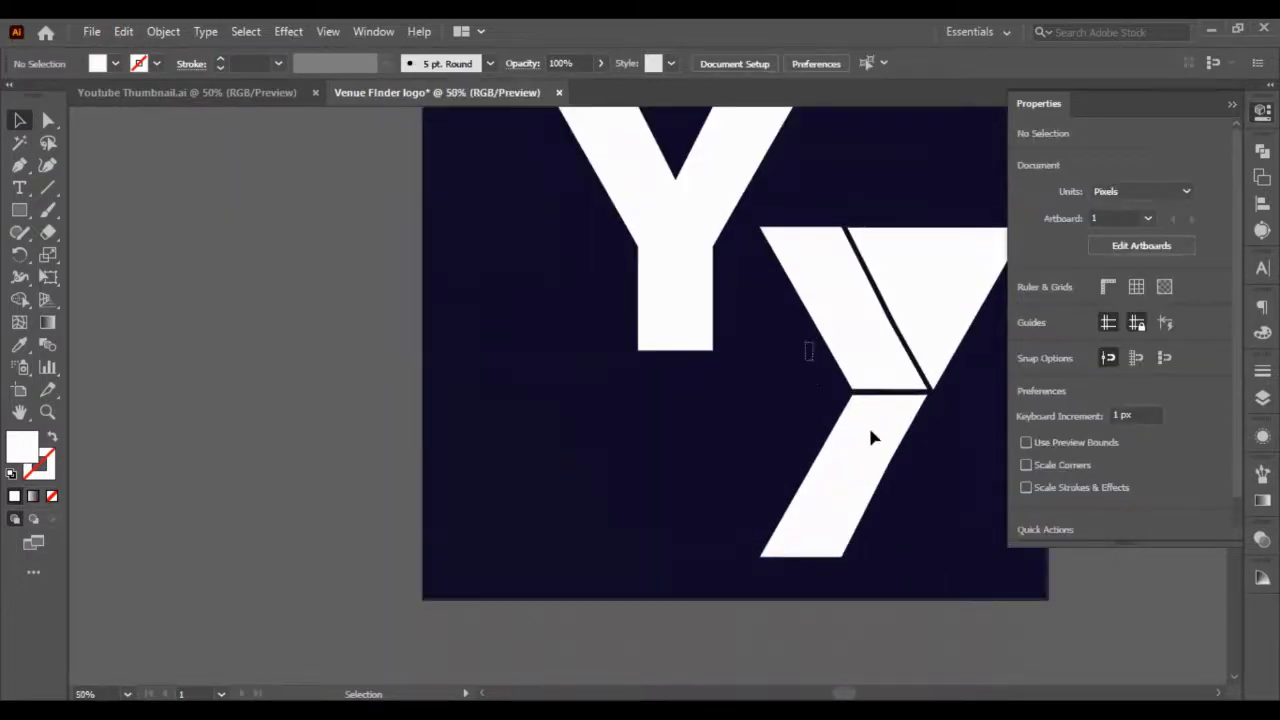
{"action": "left_click", "coordinate": [900, 366]}
{"action": "left_click_drag", "start_coordinate": [900, 366], "coordinate": [165, 262]}
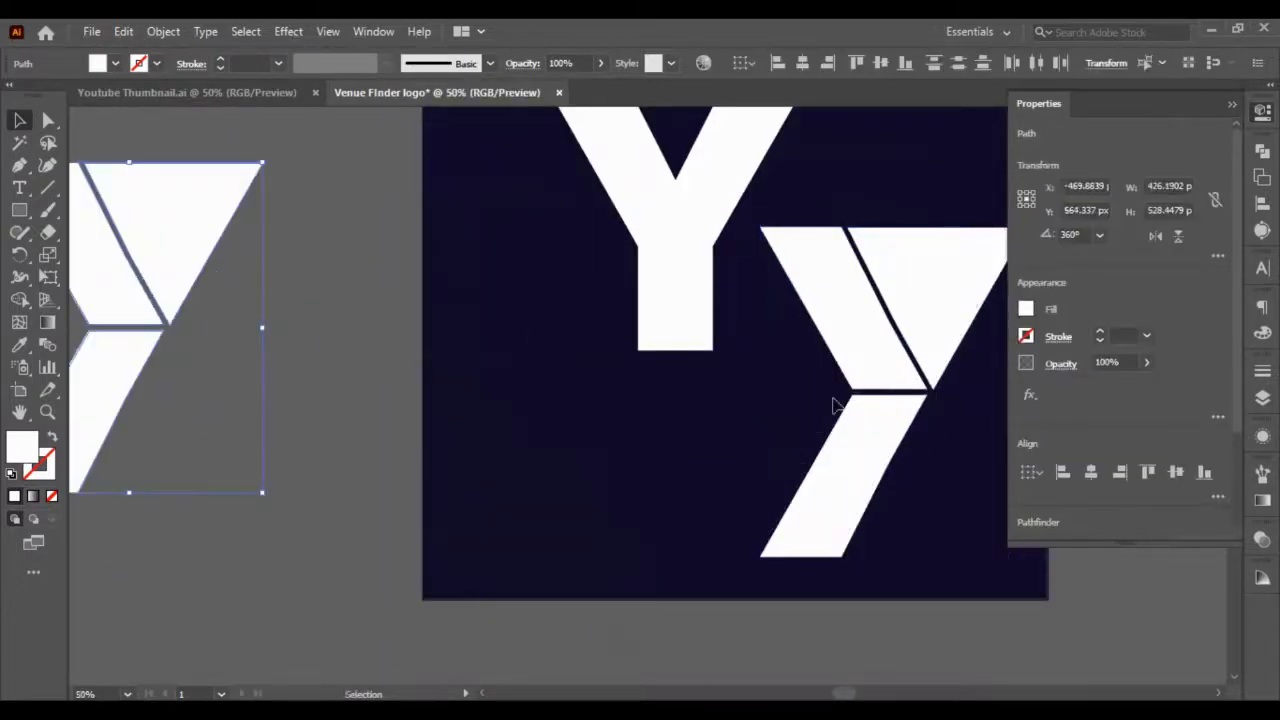
Delete the lower slanted piece from the three-piece Y on the artboard
{"action": "left_click", "coordinate": [865, 437]}
{"action": "key", "text": "Delete"}
{"action": "scroll", "coordinate": [940, 190], "scroll_direction": "right", "scroll_amount": 5}
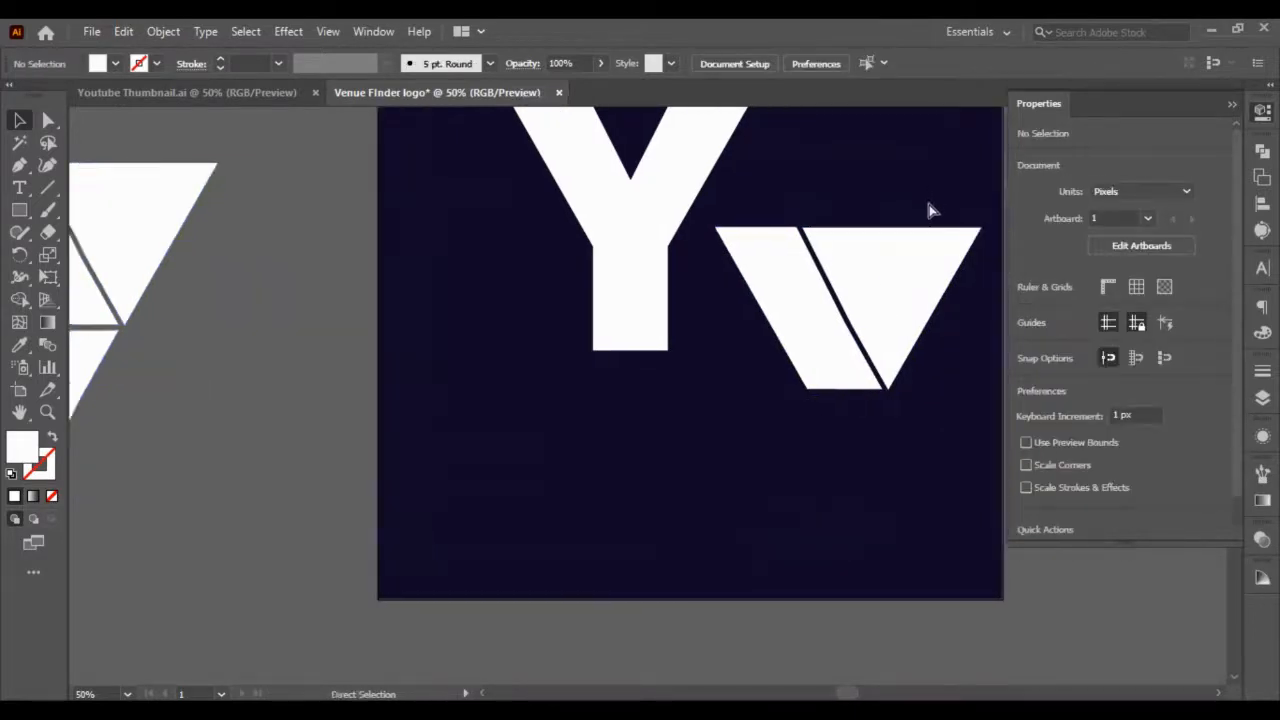
Scale the triangle down proportionally to about 182 by 165 px and place it beside the slanted bar's lower end
{"action": "left_click", "coordinate": [685, 250]}
{"action": "scroll", "coordinate": [685, 250], "scroll_direction": "up", "scroll_amount": 1}
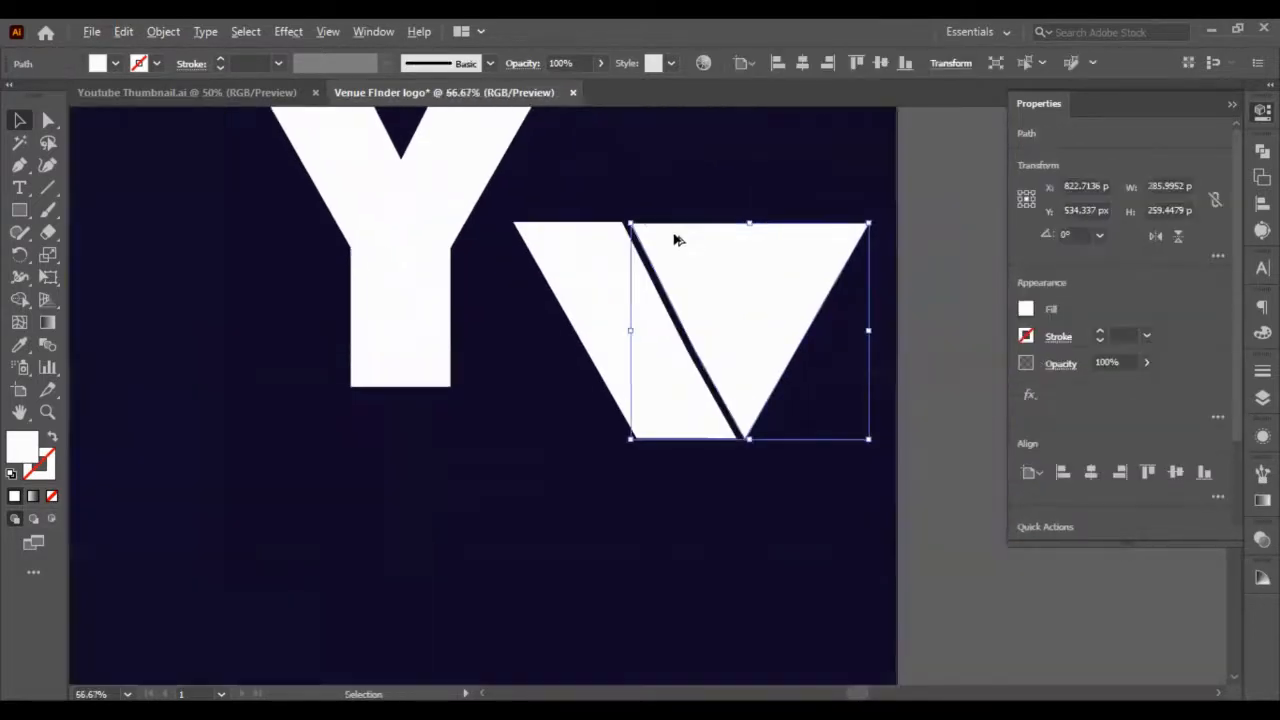
{"action": "left_click_drag", "start_coordinate": [629, 222], "coordinate": [716, 300]}
{"action": "left_click_drag", "start_coordinate": [755, 348], "coordinate": [725, 354]}
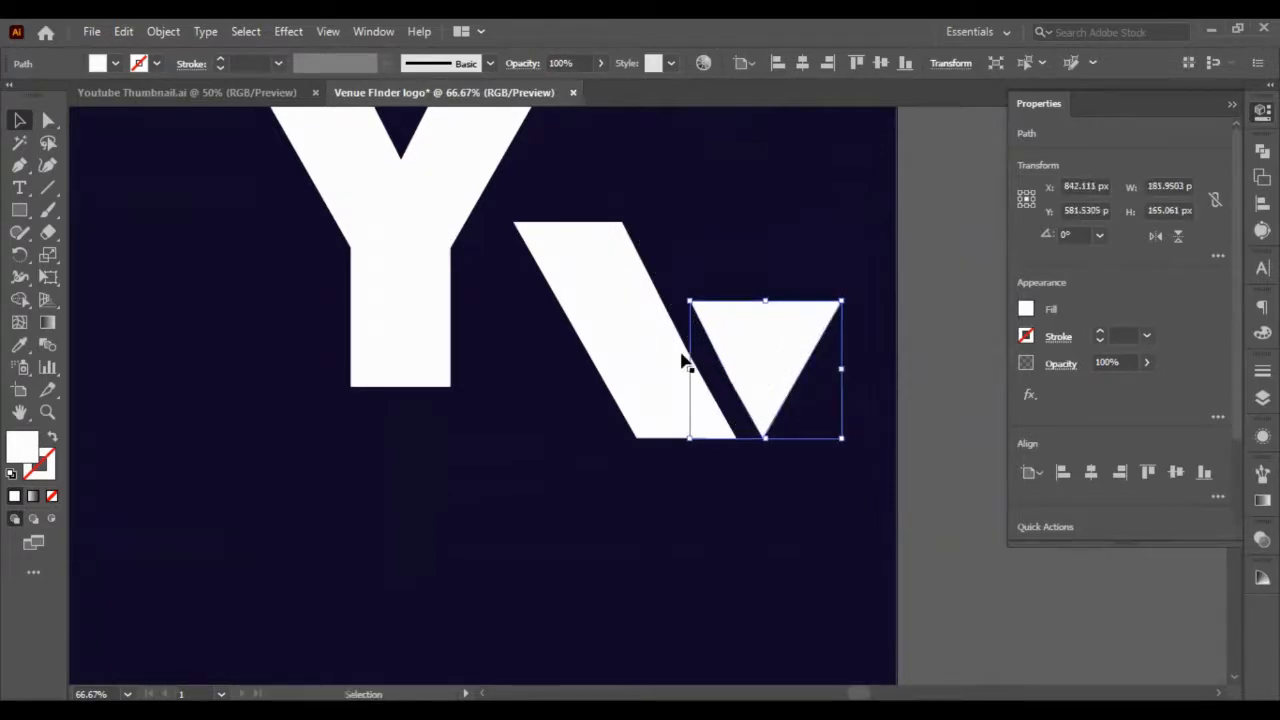
Remove the extra middle anchor point on the slanted bar's right edge with the Direct Selection tool
{"action": "left_click", "coordinate": [686, 364]}
{"action": "scroll", "coordinate": [686, 362], "scroll_direction": "up", "scroll_amount": 2}
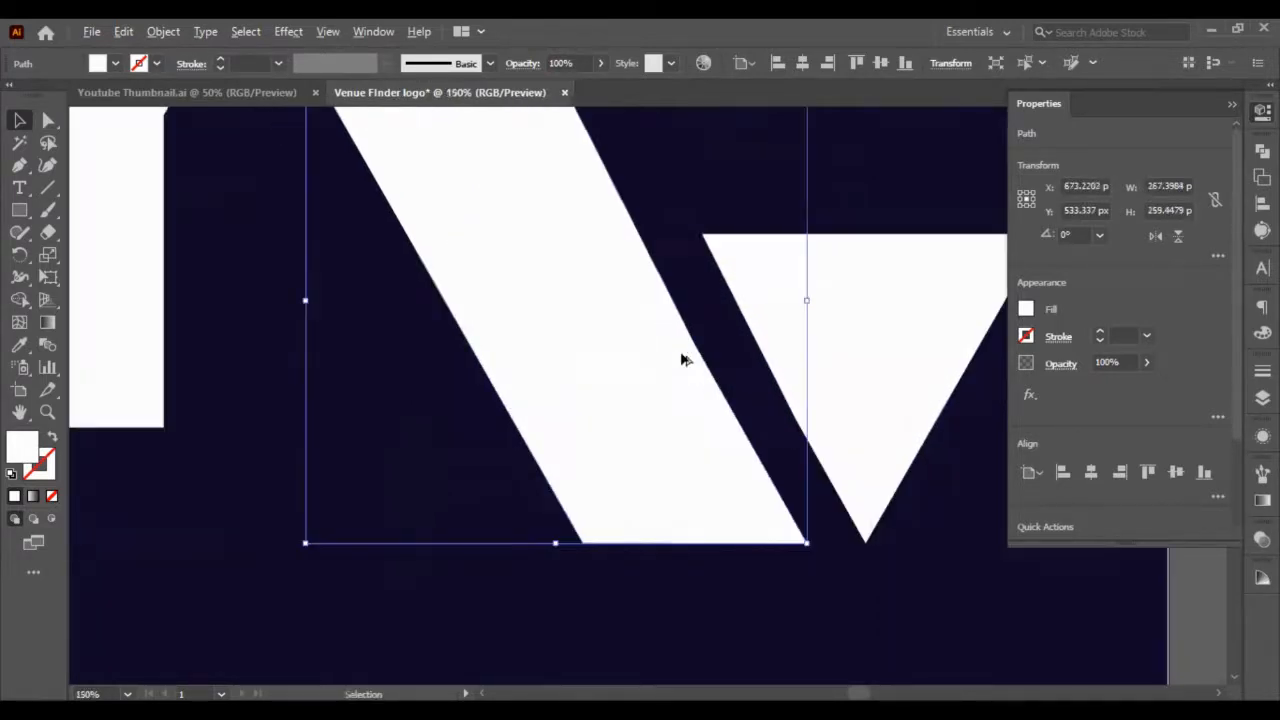
{"action": "left_click", "coordinate": [50, 121]}
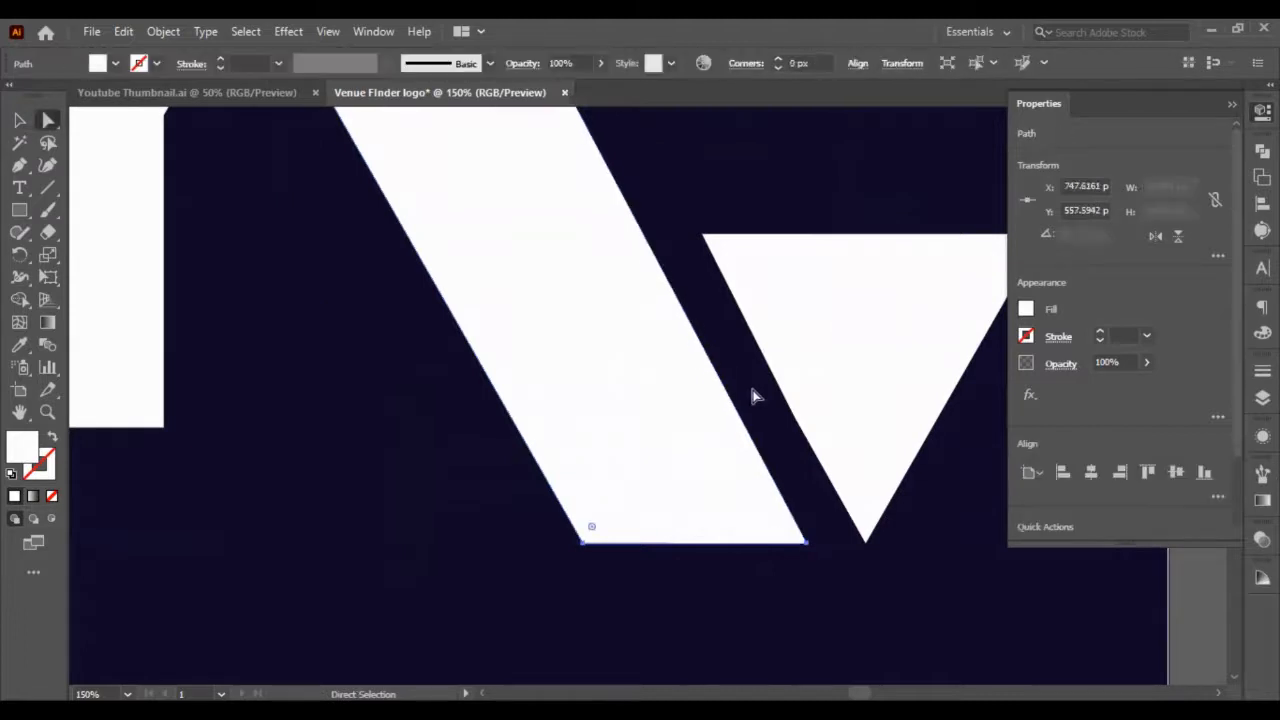
{"action": "scroll", "coordinate": [756, 390], "scroll_direction": "up", "scroll_amount": 3}
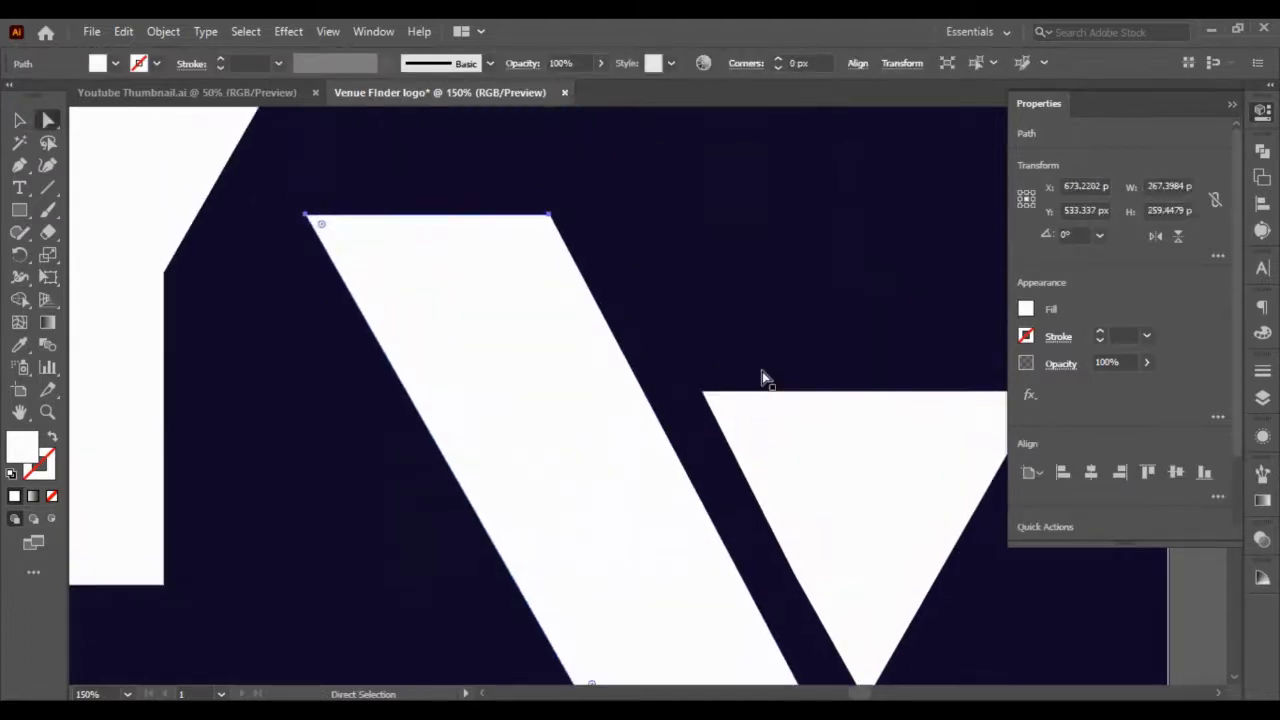
Move the slanted bar's upper-right corner anchor point 20 px to the left
{"action": "left_click", "coordinate": [551, 216]}
{"action": "key", "text": "shift+Left"}
{"action": "key", "text": "shift+Left"}
{"action": "scroll", "coordinate": [520, 270], "scroll_direction": "down", "scroll_amount": 2}
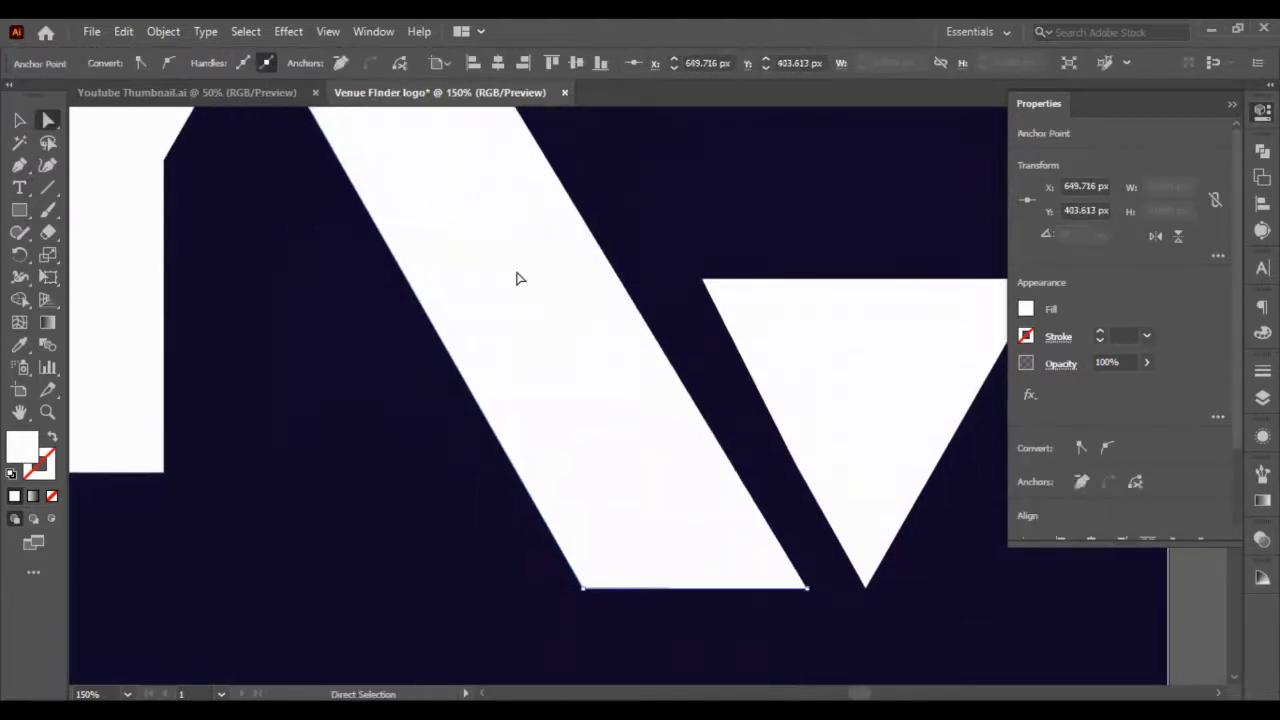
Close the slanted bar's open right edge by joining its upper-right and lower-right anchor points with the Pen tool
{"action": "left_click", "coordinate": [19, 165]}
{"action": "scroll", "coordinate": [465, 176], "scroll_direction": "up", "scroll_amount": 1}
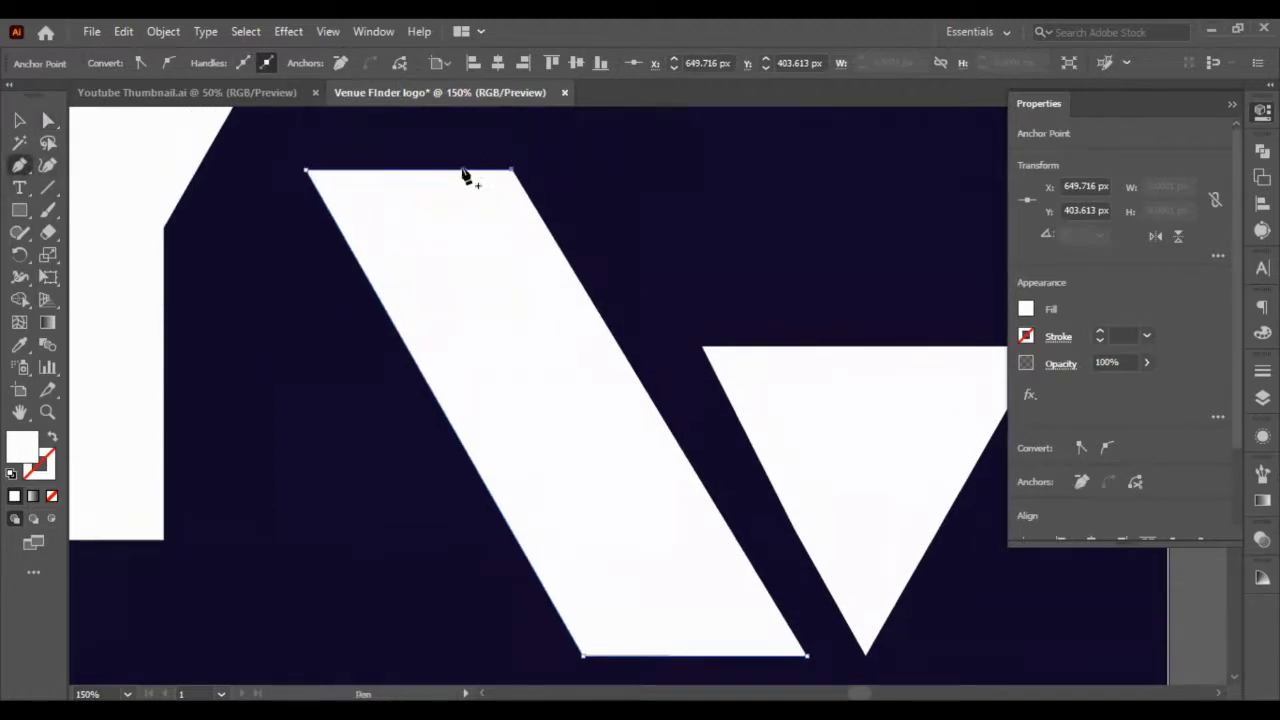
{"action": "left_click", "coordinate": [511, 170]}
{"action": "scroll", "coordinate": [734, 394], "scroll_direction": "down", "scroll_amount": 2}
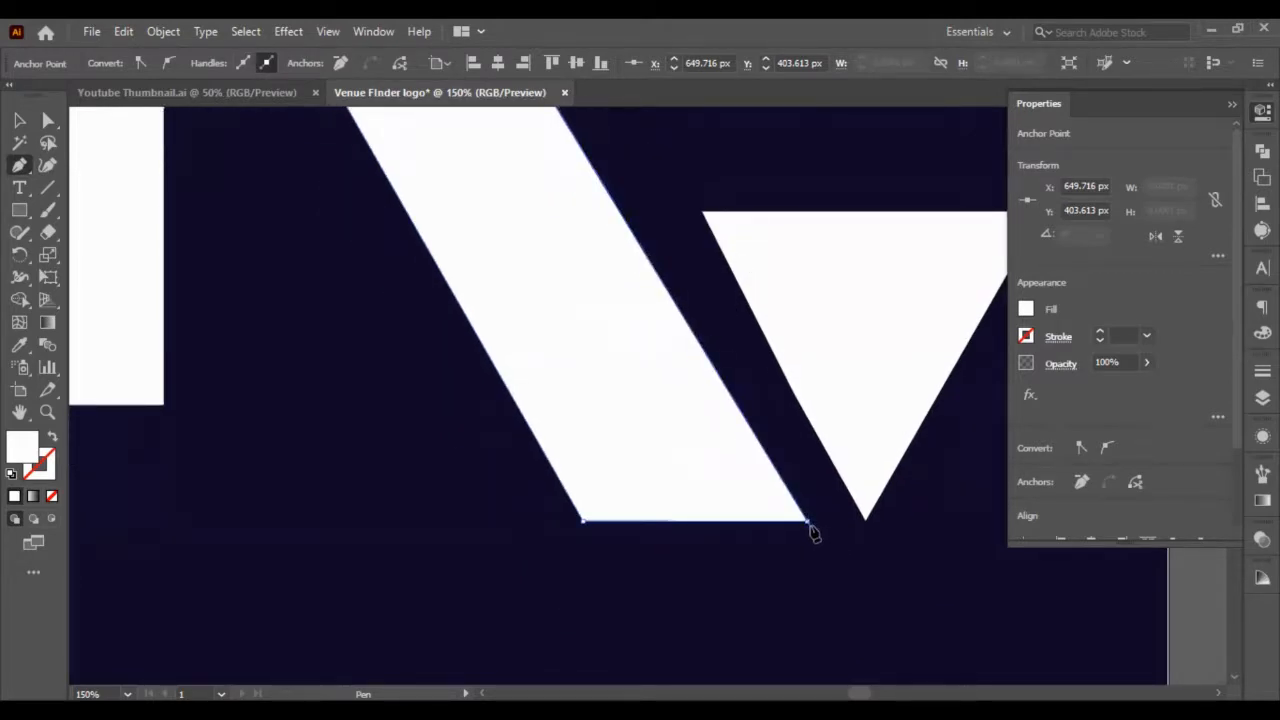
{"action": "left_click", "coordinate": [808, 522]}
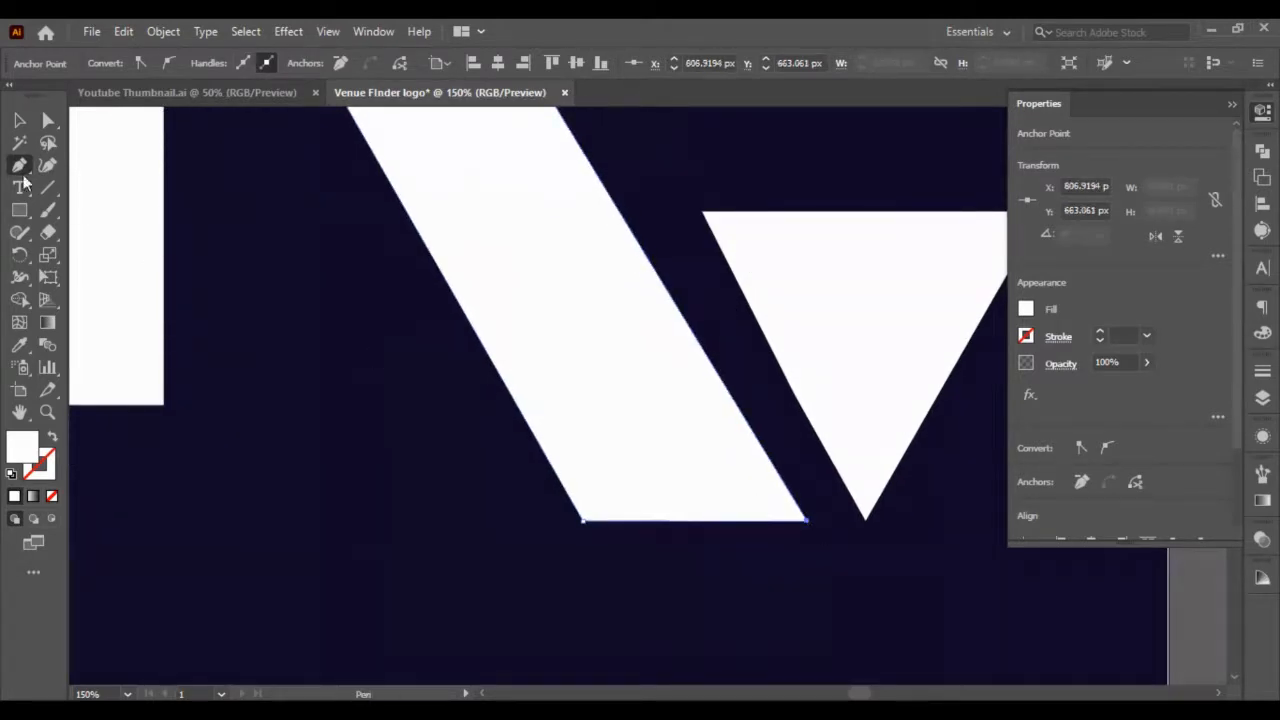
{"action": "left_click", "coordinate": [16, 119]}
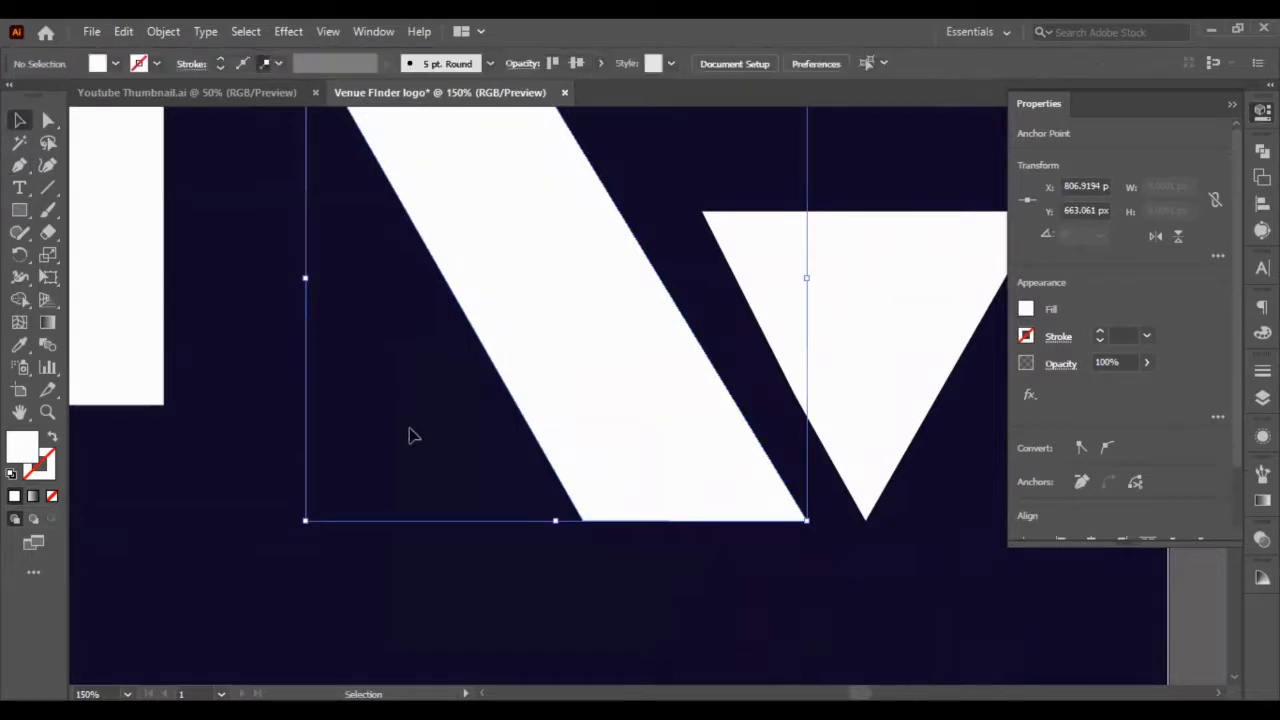
Move the triangle closer to the slanted bar and delete the extra middle anchor point on the triangle's left edge
{"action": "scroll", "coordinate": [410, 429], "scroll_direction": "down", "scroll_amount": 2}
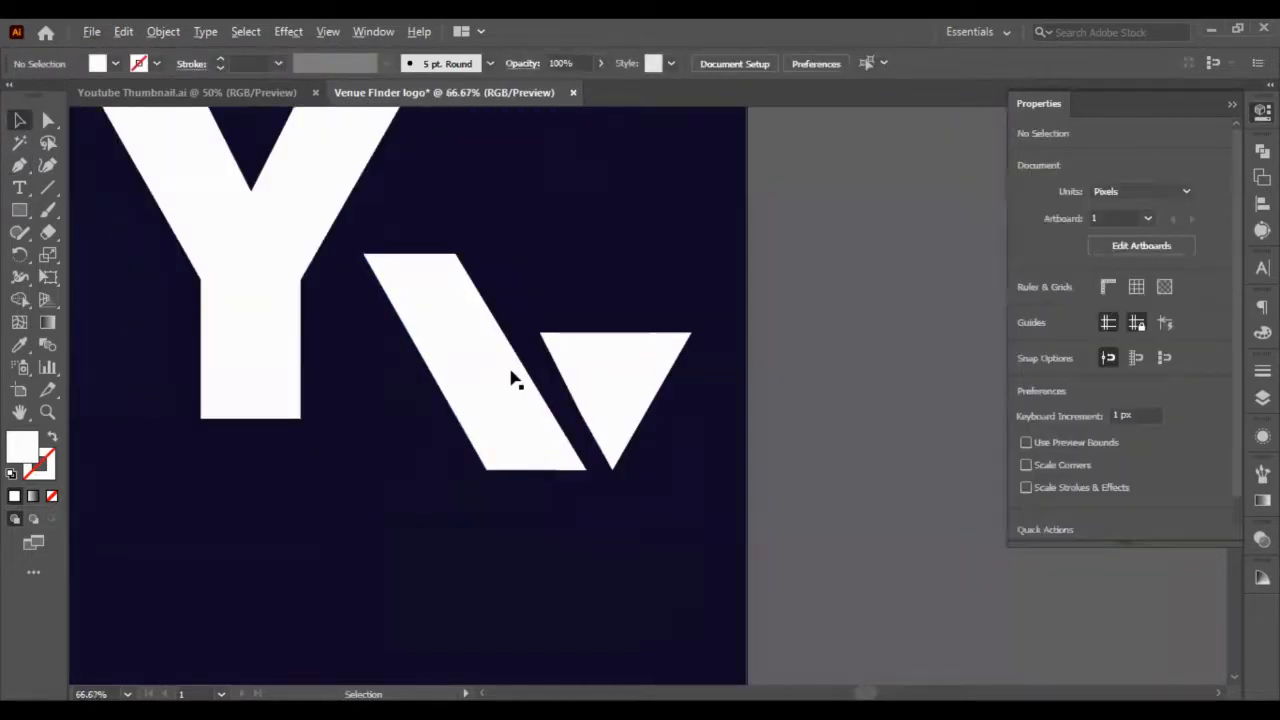
{"action": "scroll", "coordinate": [512, 378], "scroll_direction": "up", "scroll_amount": 2}
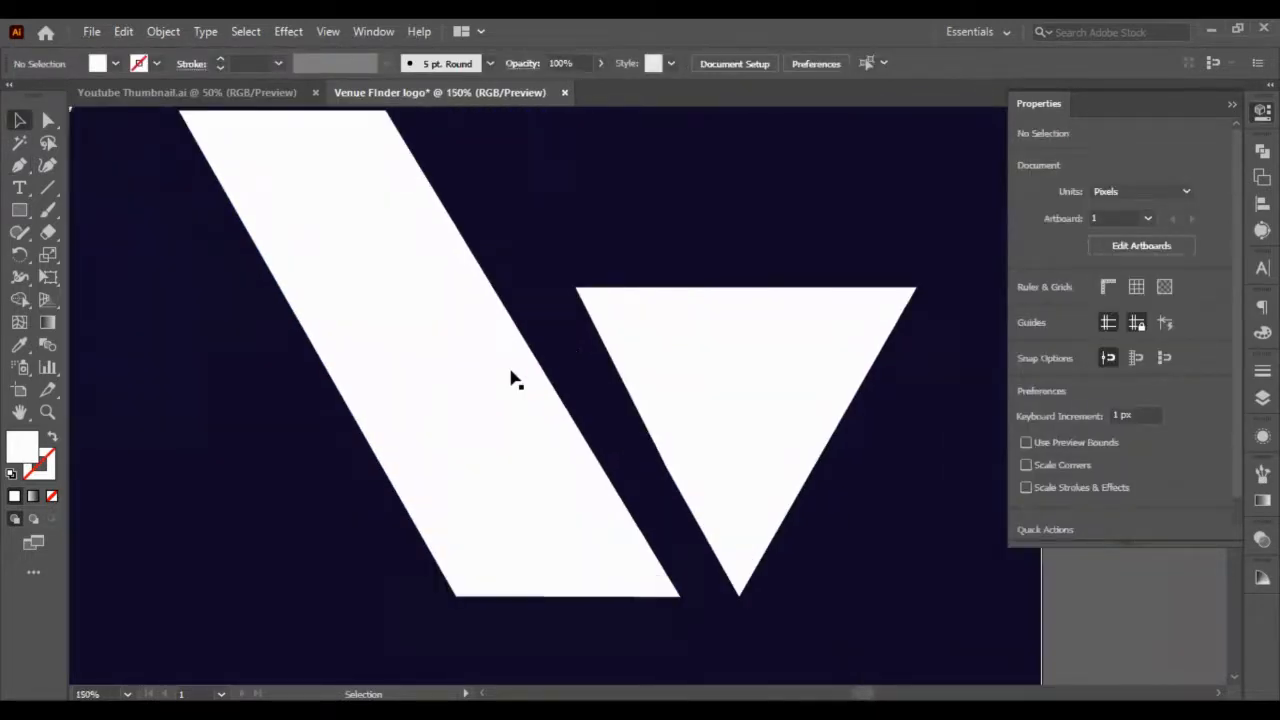
{"action": "left_click_drag", "start_coordinate": [691, 352], "coordinate": [657, 358]}
{"action": "left_click", "coordinate": [49, 121]}
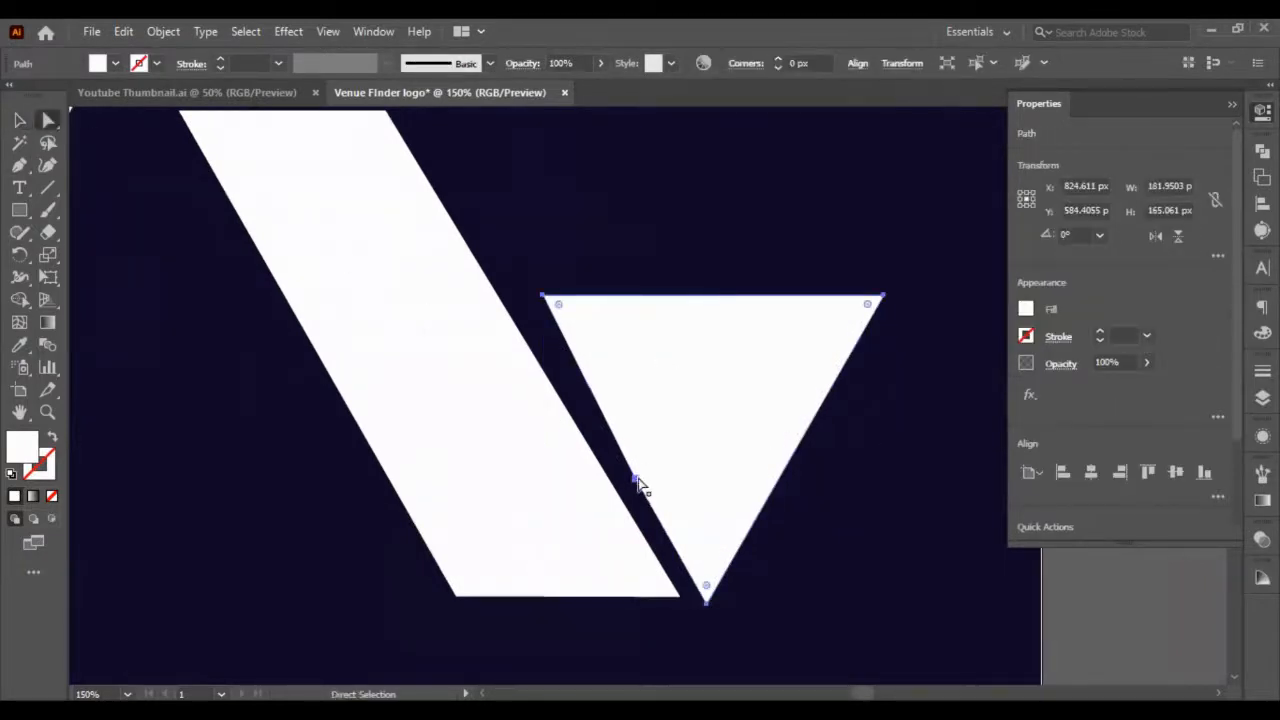
{"action": "left_click", "coordinate": [635, 481]}
{"action": "key", "text": "Delete"}
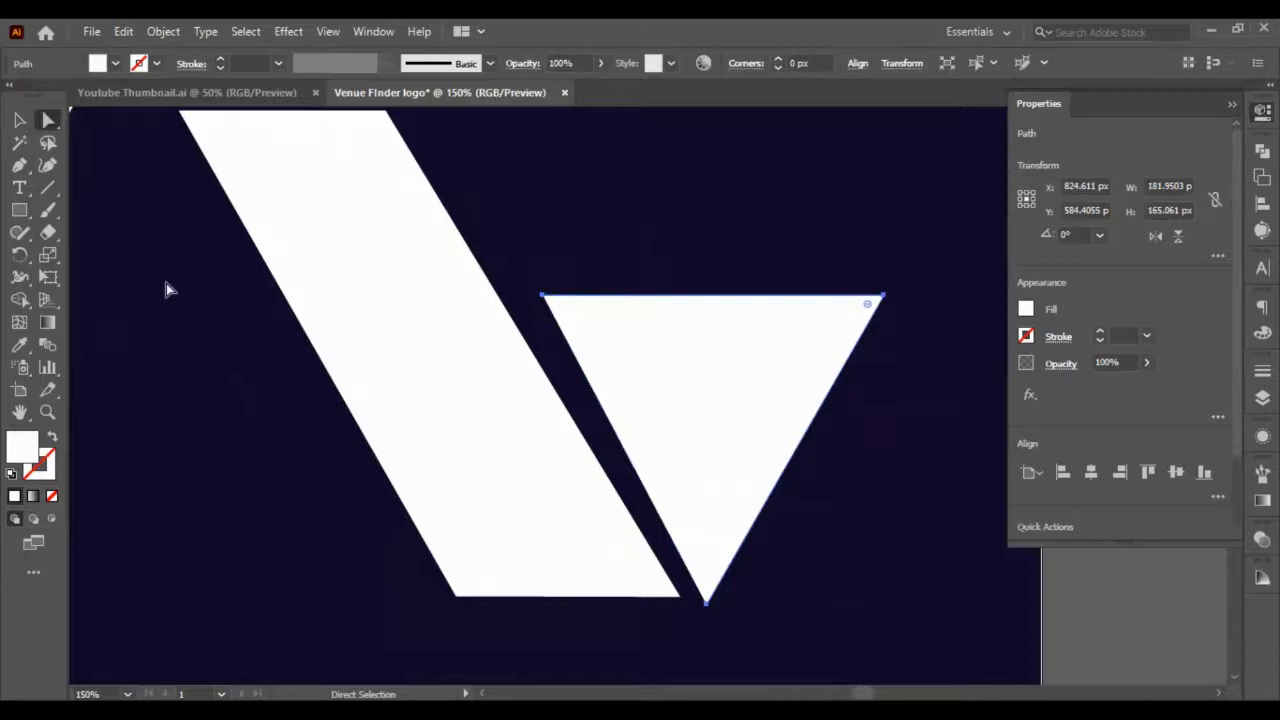
Close the triangle's open left edge by joining its upper-left corner and lower tip with the Pen tool
{"action": "left_click", "coordinate": [19, 165]}
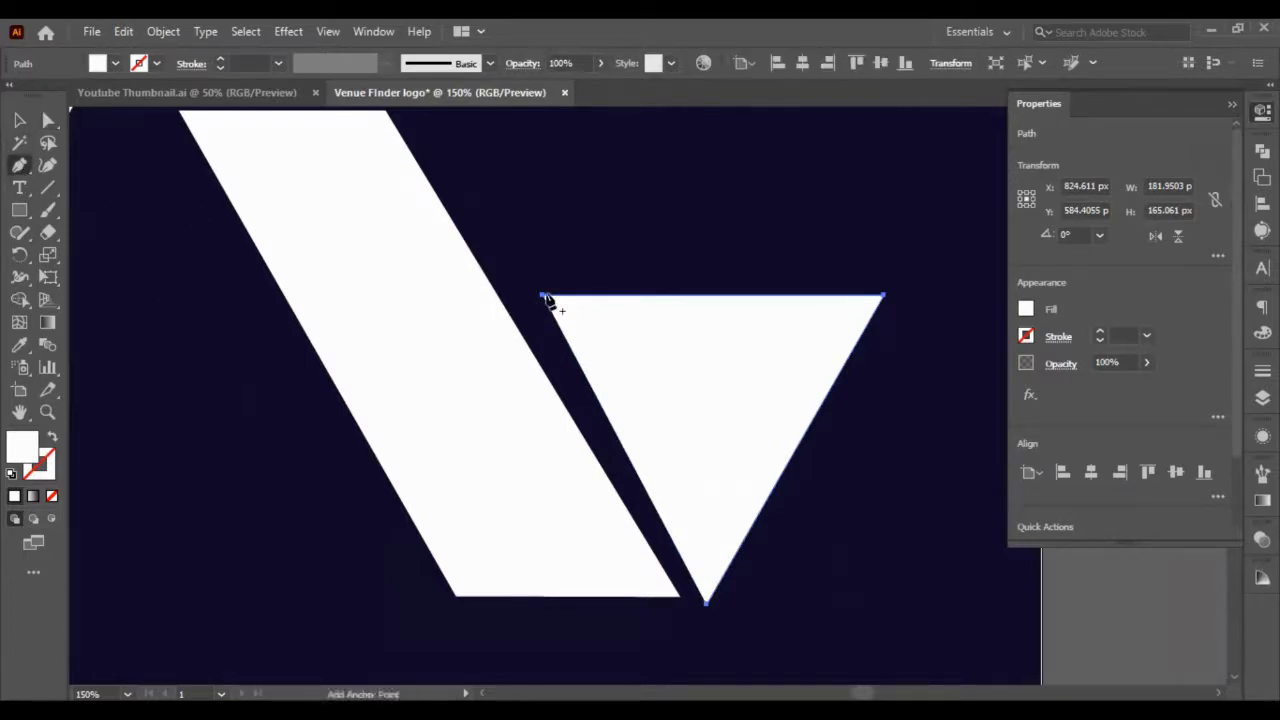
{"action": "left_click", "coordinate": [545, 297]}
{"action": "left_click", "coordinate": [706, 604]}
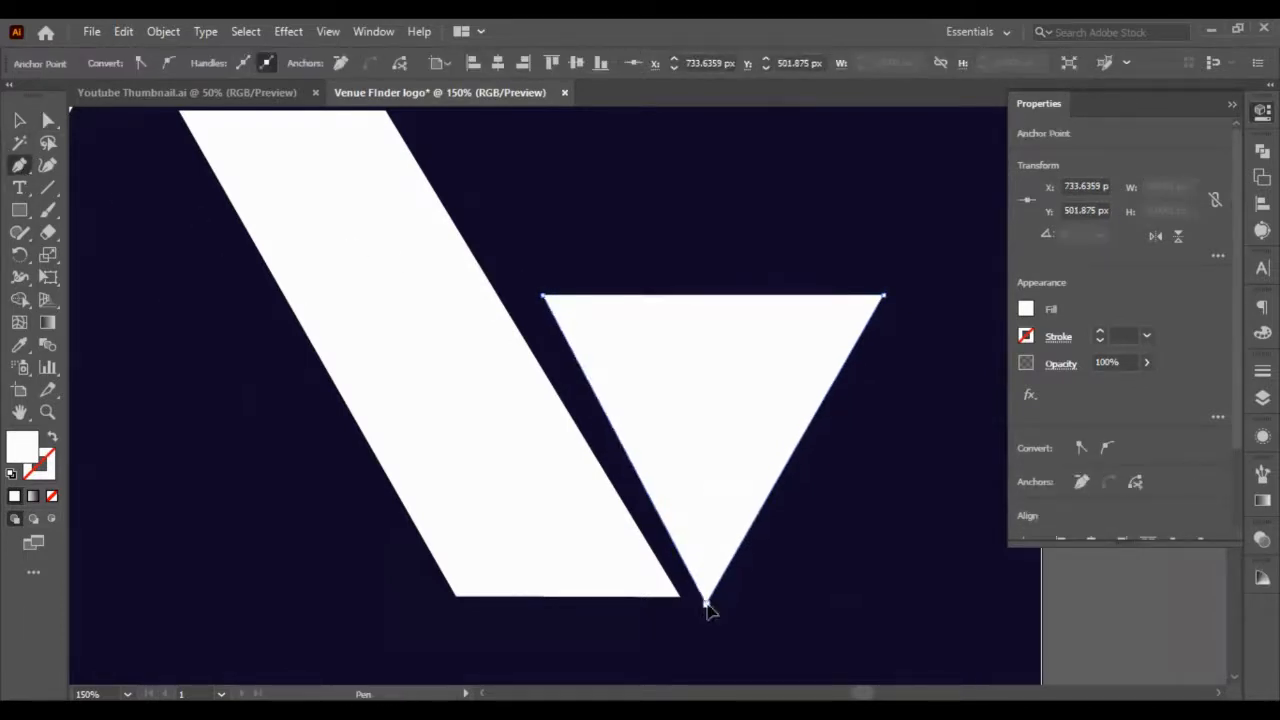
{"action": "left_click", "coordinate": [19, 121]}
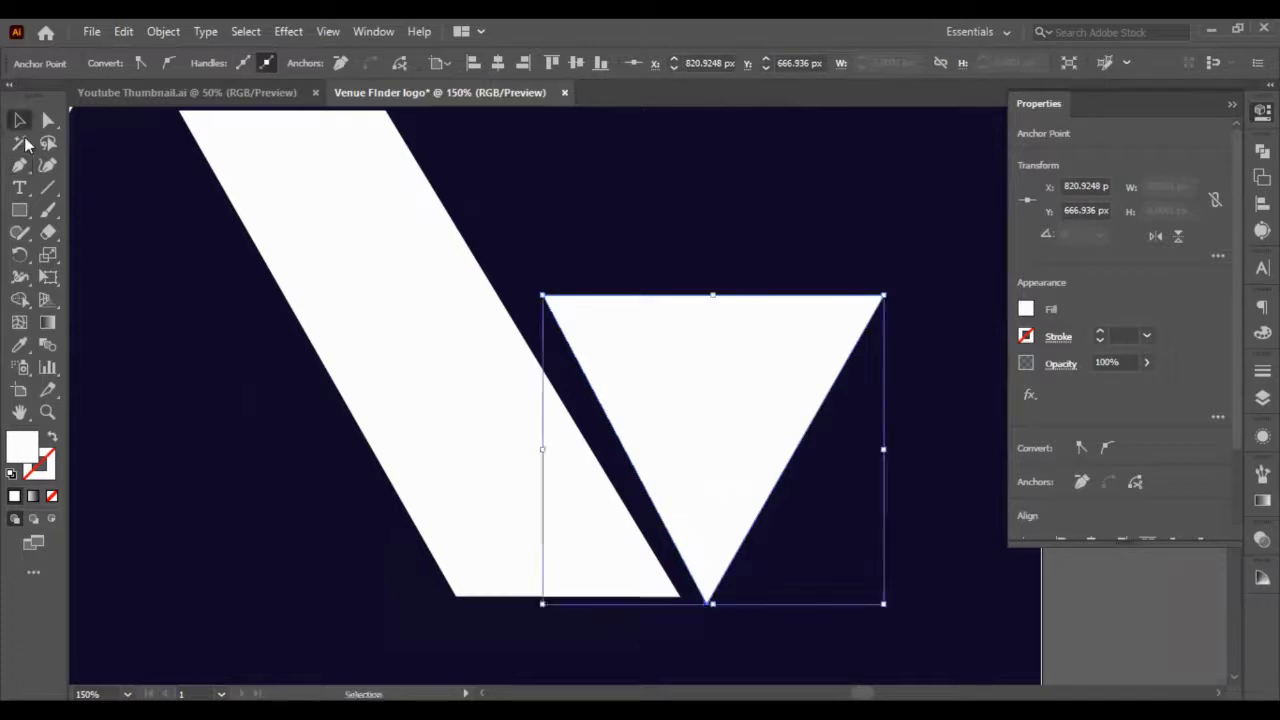
Nudge the triangle so its lower tip meets the slanted bar's lower-right corner
{"action": "left_click", "coordinate": [548, 398]}
{"action": "left_click", "coordinate": [660, 352]}
{"action": "key", "text": "shift+Left"}
{"action": "key", "text": "shift+Down"}
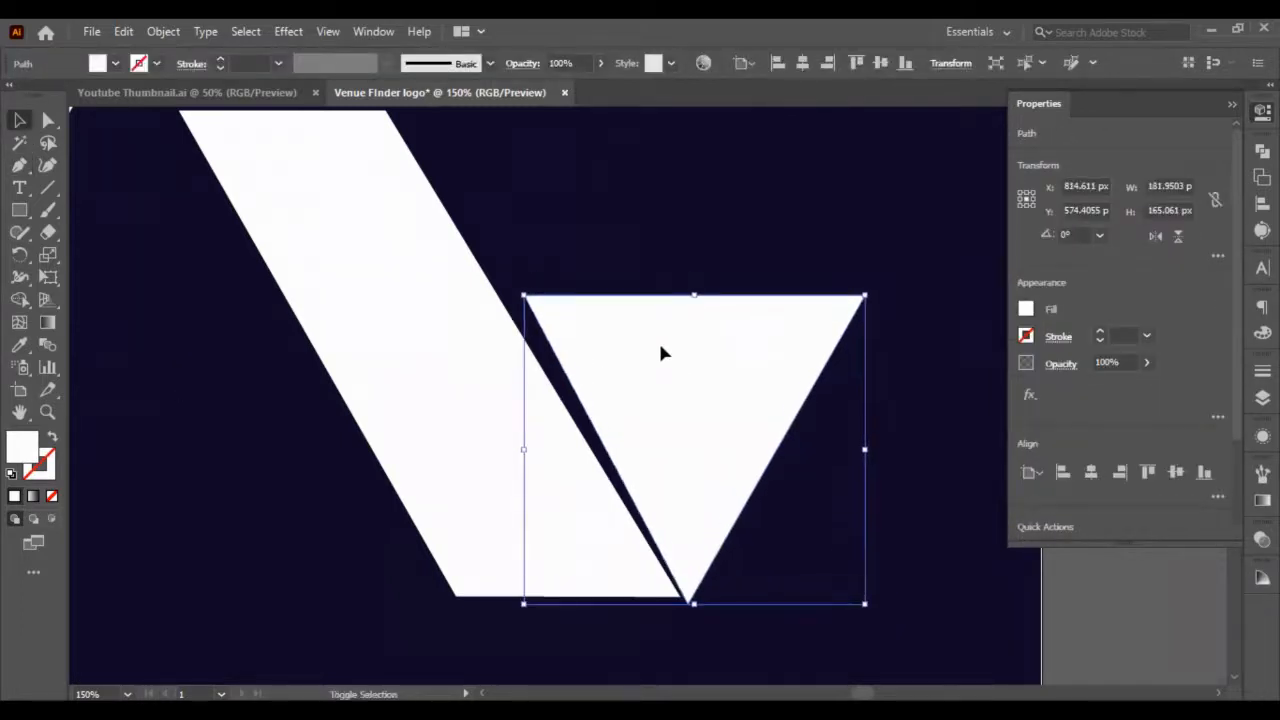
{"action": "key", "text": "Up"}
{"action": "key", "text": "Up"}
{"action": "key", "text": "Up"}
{"action": "key", "text": "Left"}
{"action": "key", "text": "Left"}
{"action": "key", "text": "Left"}
{"action": "key", "text": "Left"}
{"action": "key", "text": "Left"}
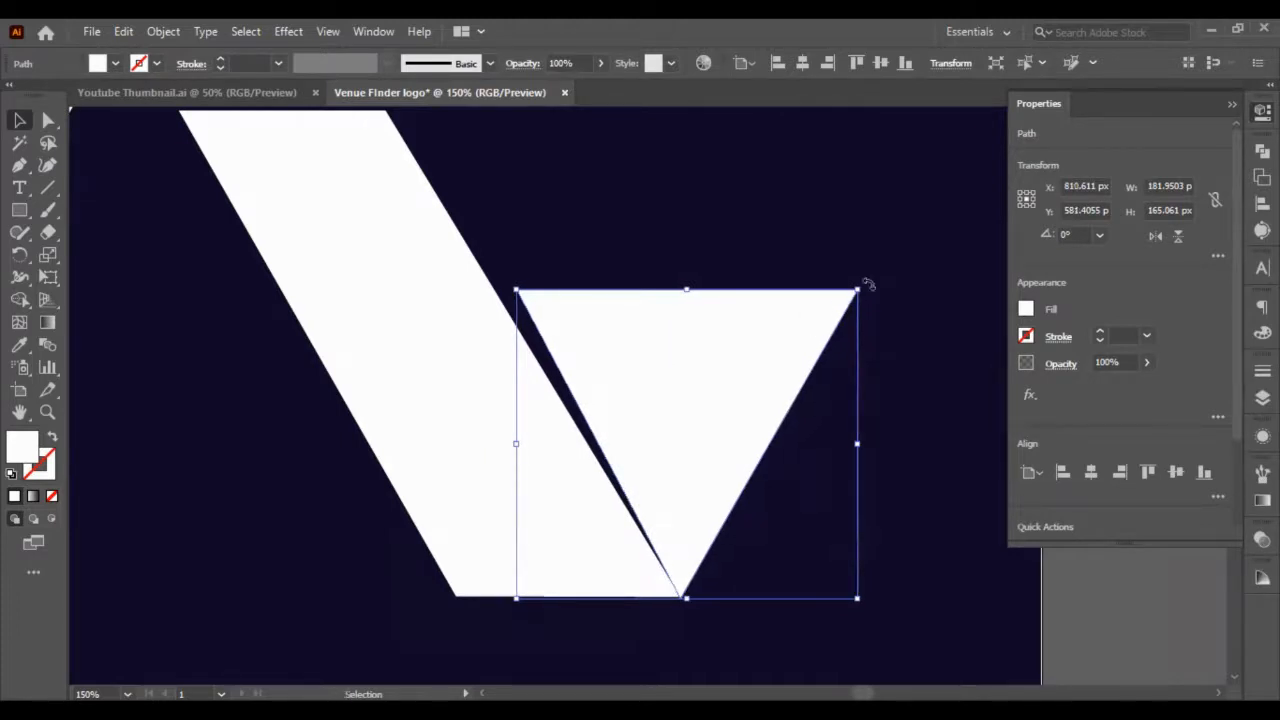
Rotate the triangle about 3.3° and fit its left edge flush against the slanted bar's right edge
{"action": "mouse_move", "coordinate": [868, 281]}
{"action": "left_mouse_down"}
{"action": "mouse_move", "coordinate": [851, 266]}
{"action": "mouse_move", "coordinate": [864, 277]}
{"action": "mouse_move", "coordinate": [846, 280]}
{"action": "left_mouse_up"}
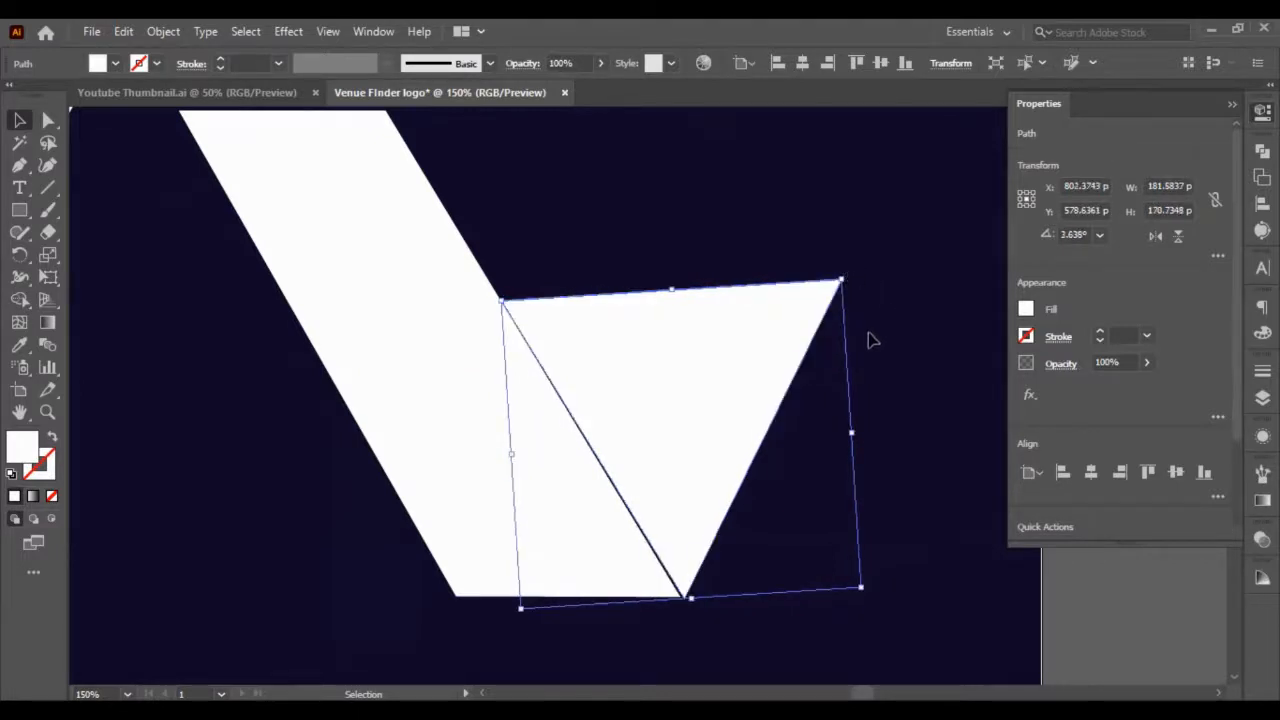
{"action": "scroll", "coordinate": [700, 612], "scroll_direction": "up", "scroll_amount": 7}
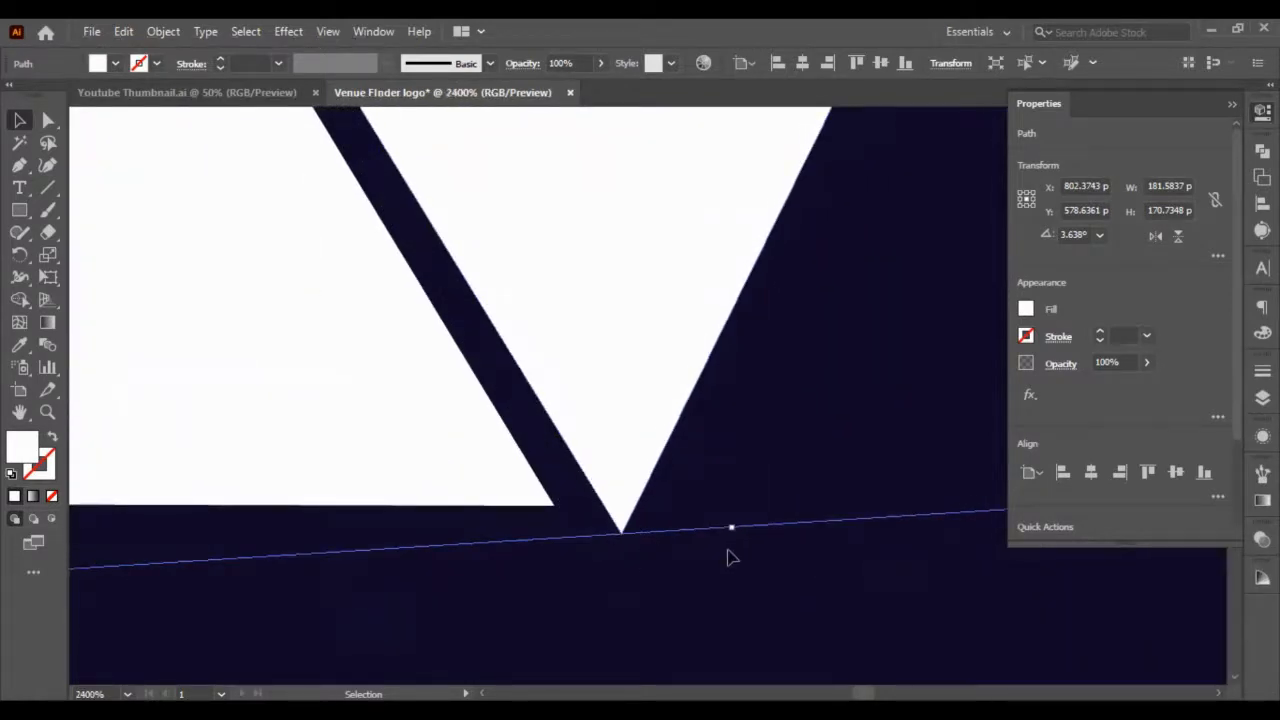
{"action": "left_click_drag", "start_coordinate": [732, 537], "coordinate": [531, 437]}
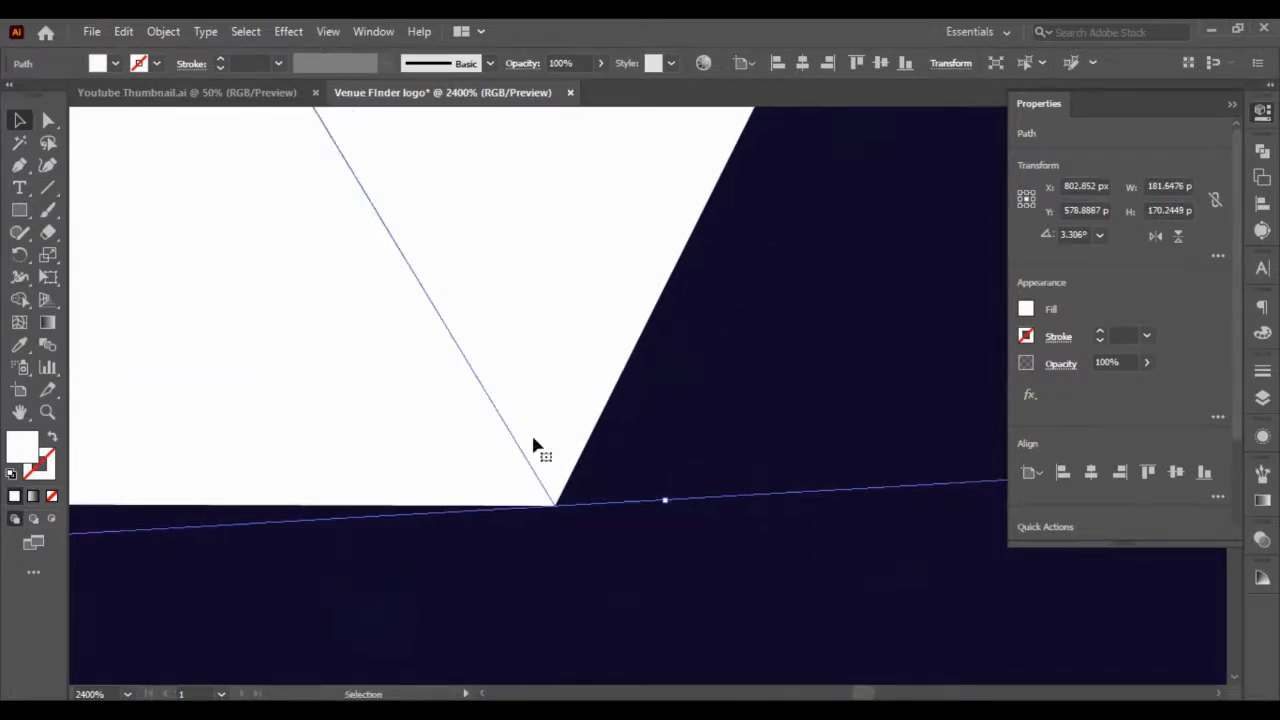
{"action": "scroll", "coordinate": [531, 437], "scroll_direction": "down", "scroll_amount": 7}
{"action": "scroll", "coordinate": [395, 220], "scroll_direction": "up", "scroll_amount": 3}
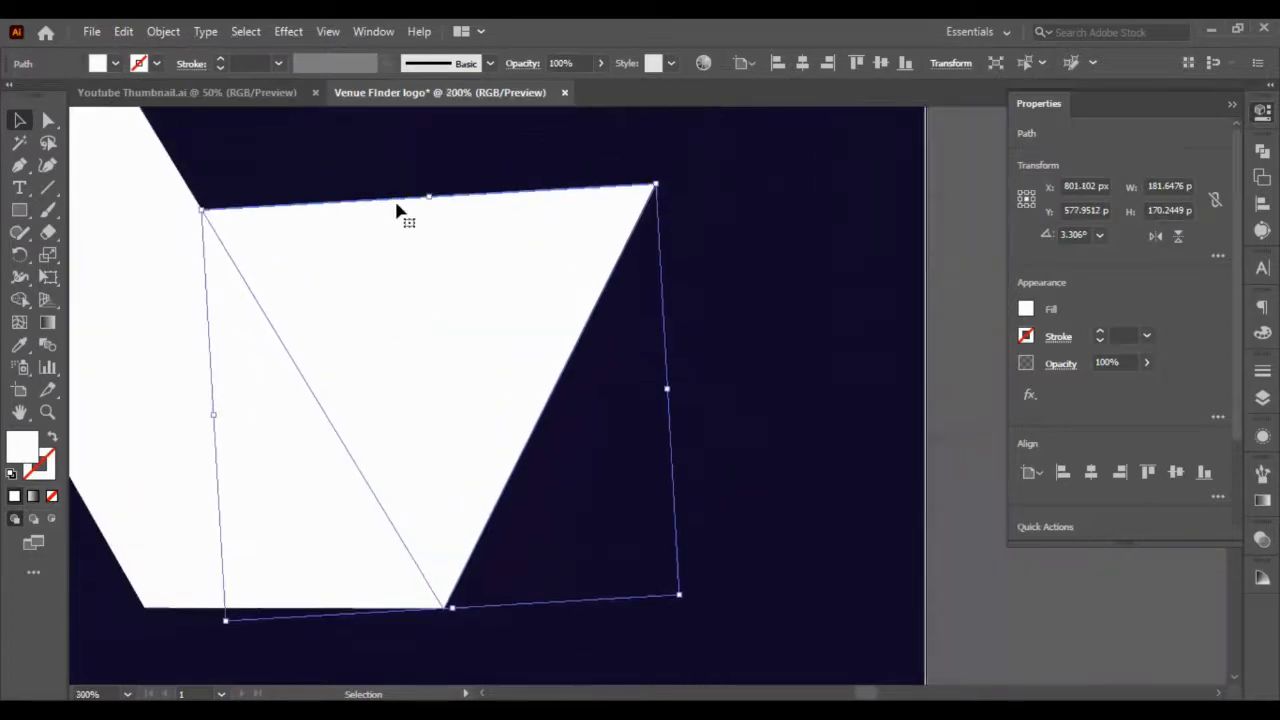
{"action": "left_click", "coordinate": [800, 433]}
{"action": "scroll", "coordinate": [600, 445], "scroll_direction": "down", "scroll_amount": 3}
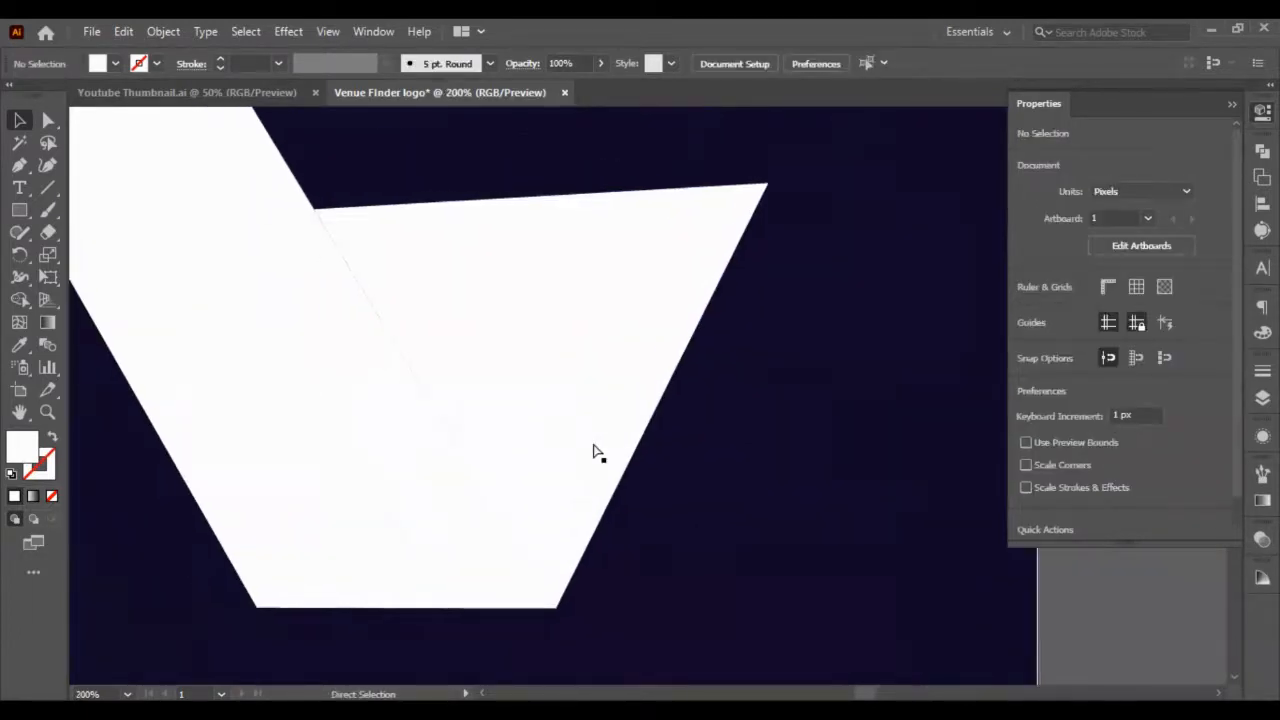
Offset the triangle 20 px right and 20 px up to leave a gap beside the slanted bar
{"action": "left_click", "coordinate": [630, 473]}
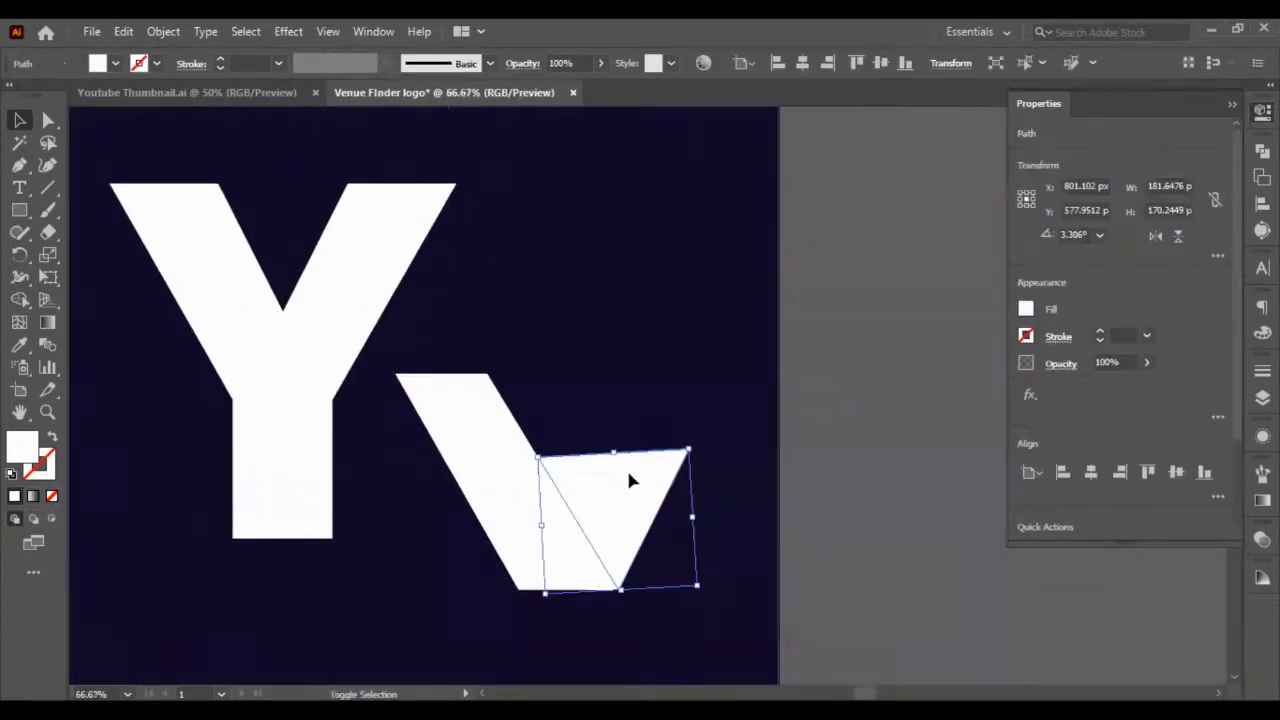
{"action": "key", "text": "shift+Right"}
{"action": "key", "text": "shift+Right"}
{"action": "key", "text": "shift+Up"}
{"action": "key", "text": "shift+Up"}
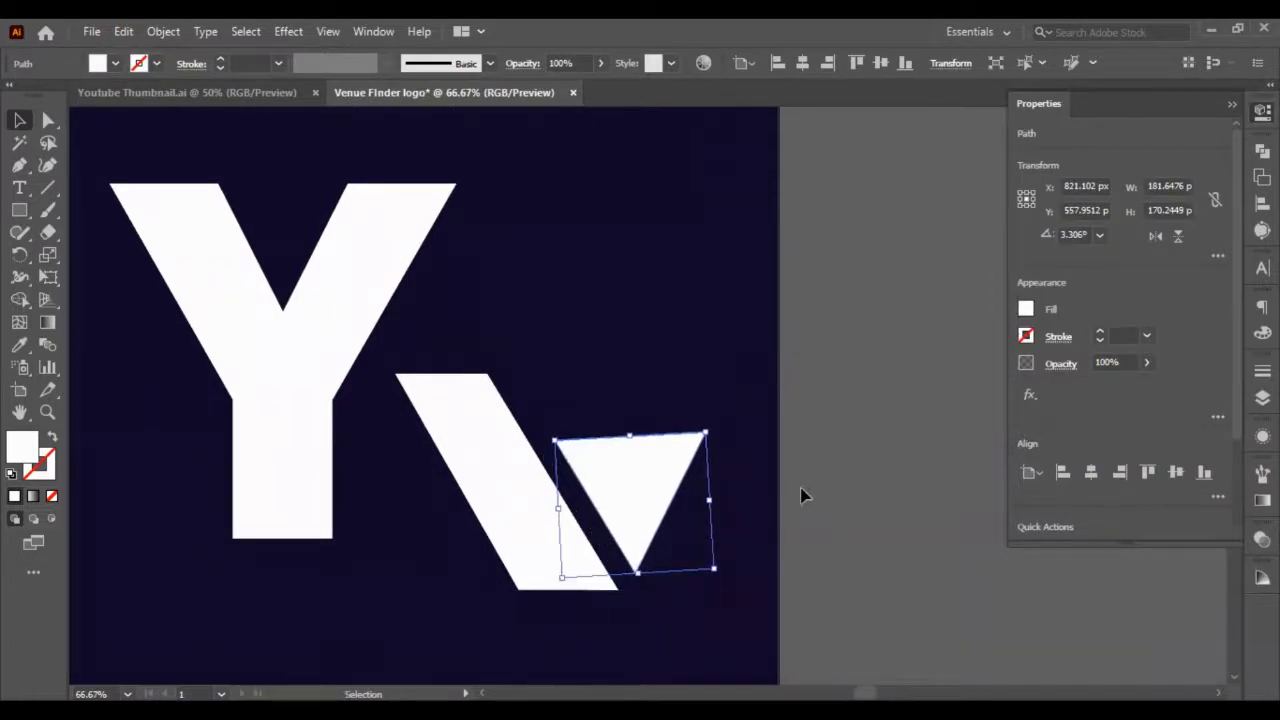
{"action": "left_click", "coordinate": [801, 495]}
Examine the slanted bar and triangle against the full Y and the three-piece Y beside the artboard
{"action": "scroll", "coordinate": [806, 440], "scroll_direction": "down", "scroll_amount": 2}
{"action": "scroll", "coordinate": [806, 440], "scroll_direction": "left", "scroll_amount": 2}
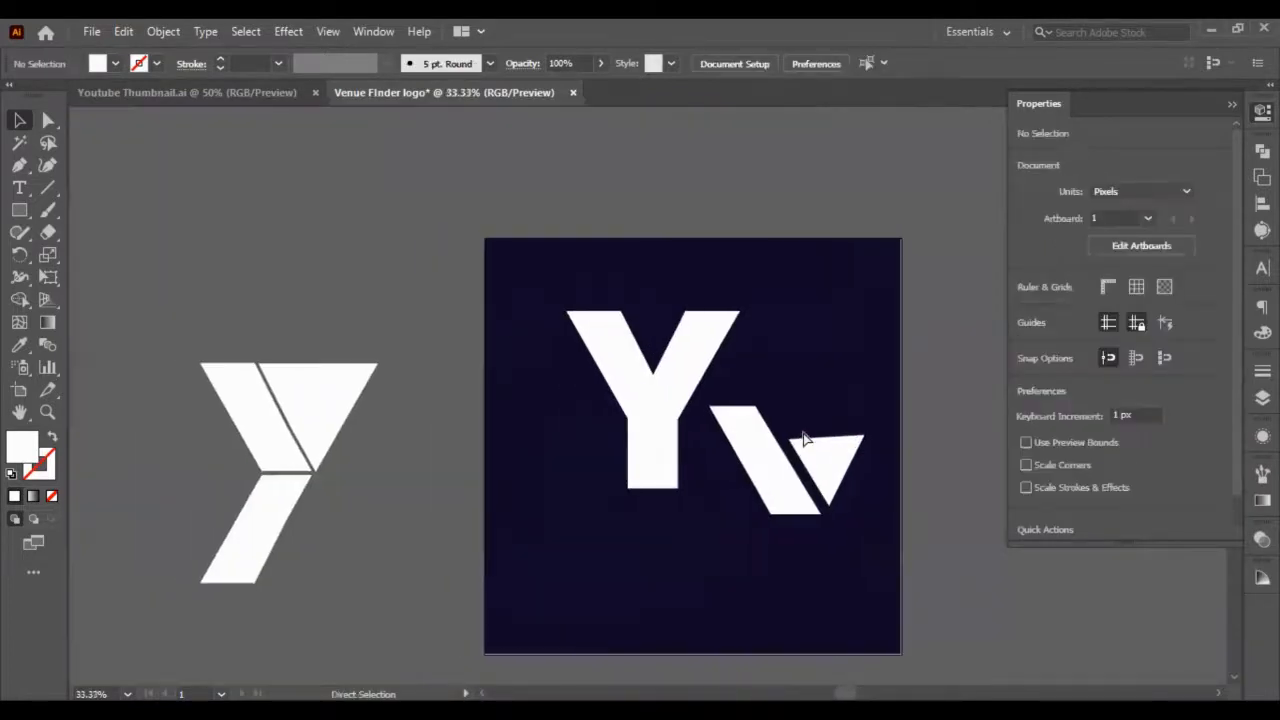
{"action": "scroll", "coordinate": [826, 387], "scroll_direction": "up", "scroll_amount": 2}
{"action": "scroll", "coordinate": [727, 455], "scroll_direction": "right", "scroll_amount": 2}
{"action": "scroll", "coordinate": [595, 473], "scroll_direction": "down", "scroll_amount": 1}
{"action": "scroll", "coordinate": [674, 466], "scroll_direction": "down", "scroll_amount": 1}
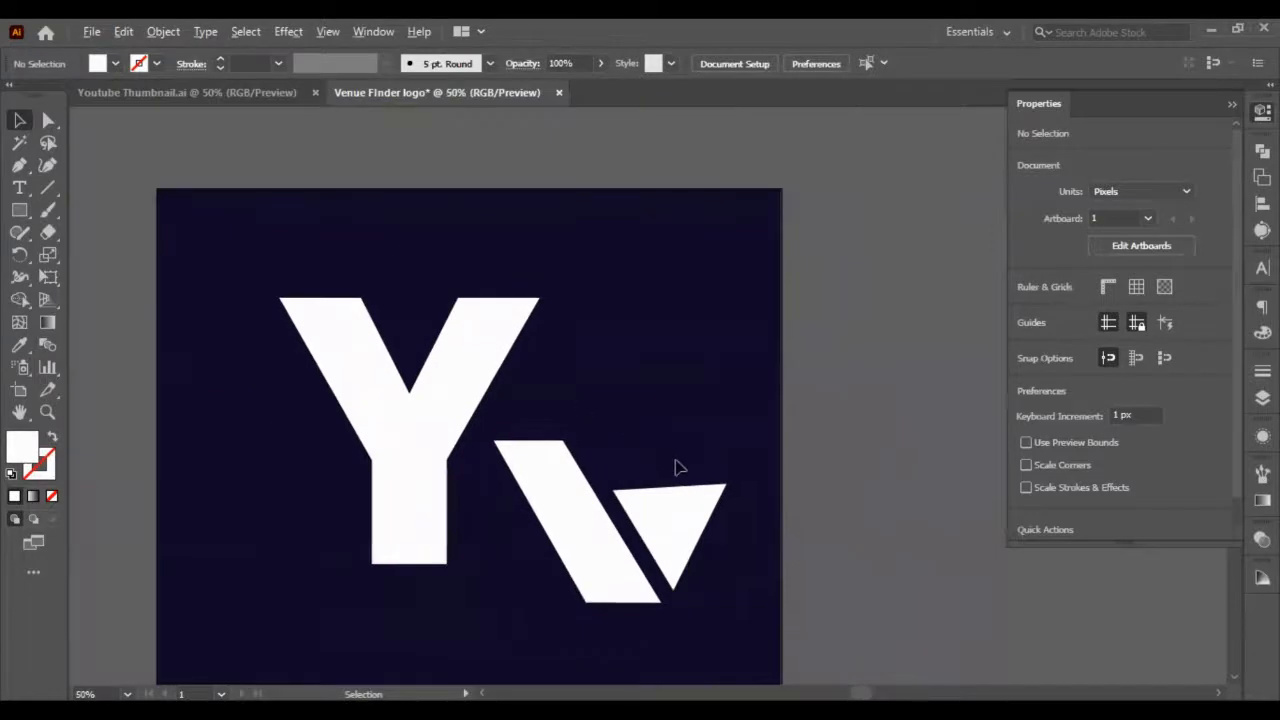
{"action": "scroll", "coordinate": [677, 491], "scroll_direction": "up", "scroll_amount": 4}
{"action": "scroll", "coordinate": [648, 486], "scroll_direction": "down", "scroll_amount": 1}
{"action": "scroll", "coordinate": [568, 460], "scroll_direction": "down", "scroll_amount": 1}
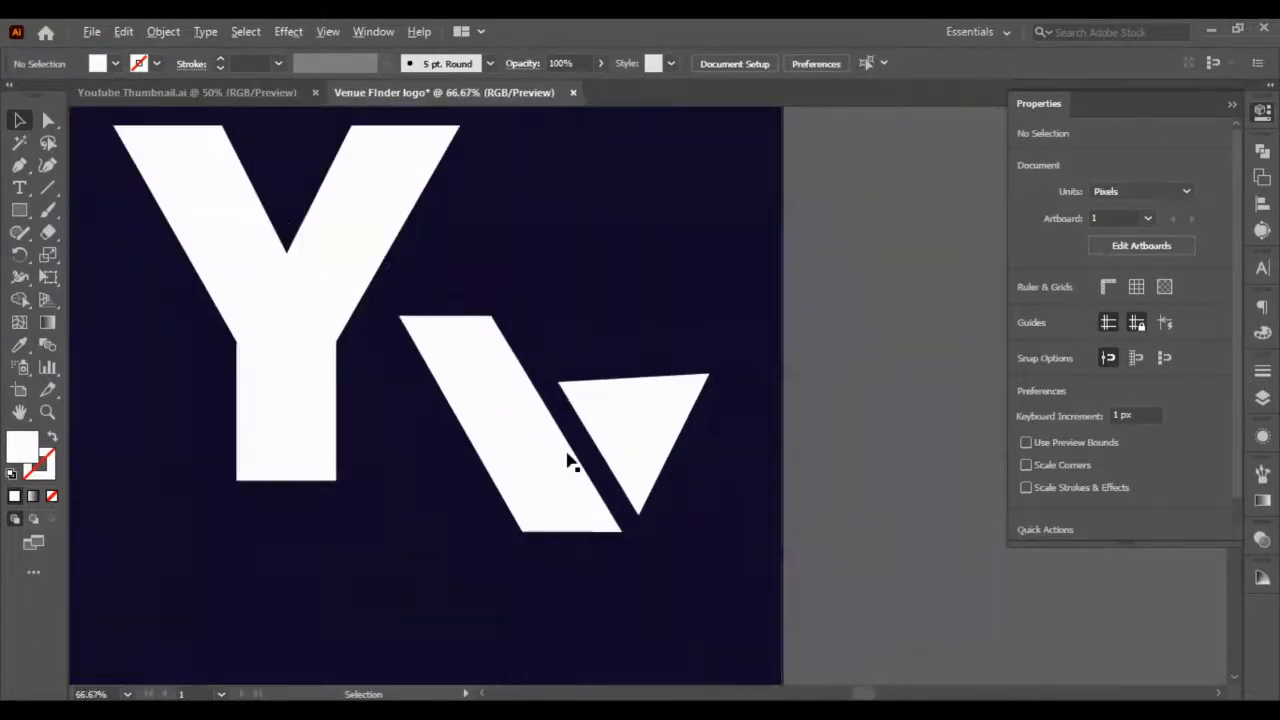
{"action": "scroll", "coordinate": [449, 340], "scroll_direction": "up", "scroll_amount": 2}
{"action": "scroll", "coordinate": [520, 380], "scroll_direction": "down", "scroll_amount": 1}
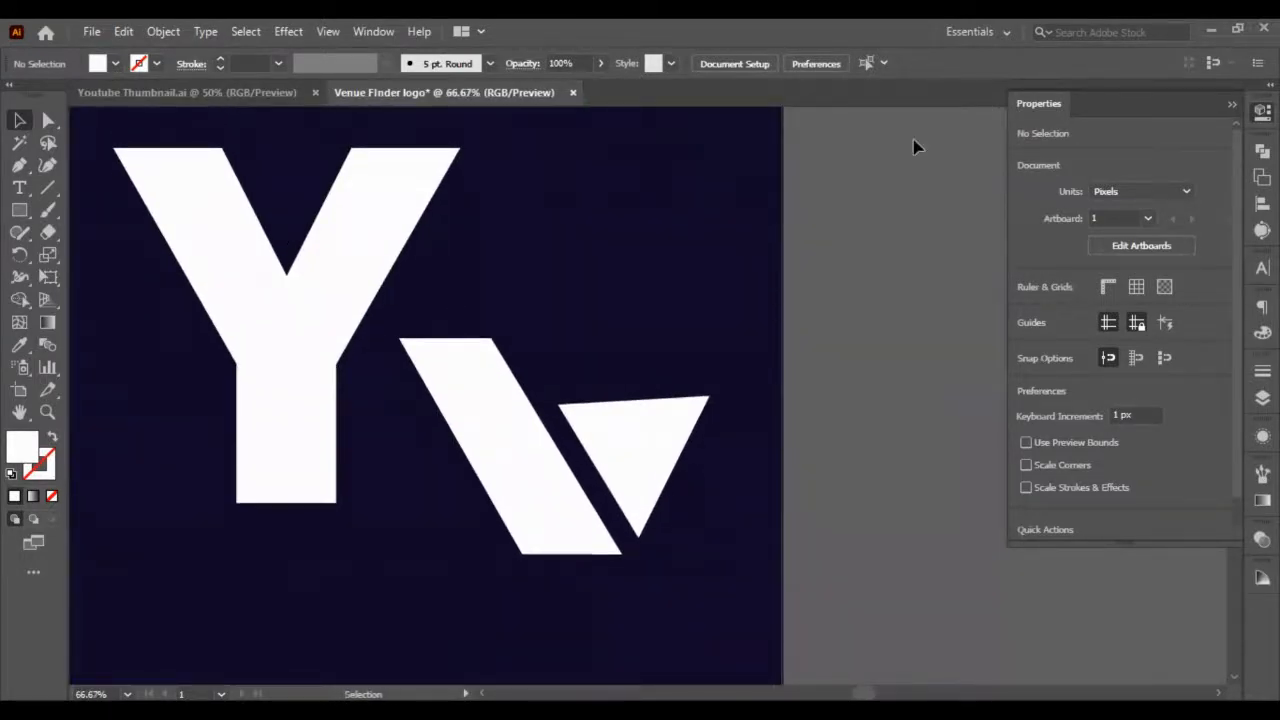
{"action": "scroll", "coordinate": [607, 449], "scroll_direction": "left", "scroll_amount": 1}
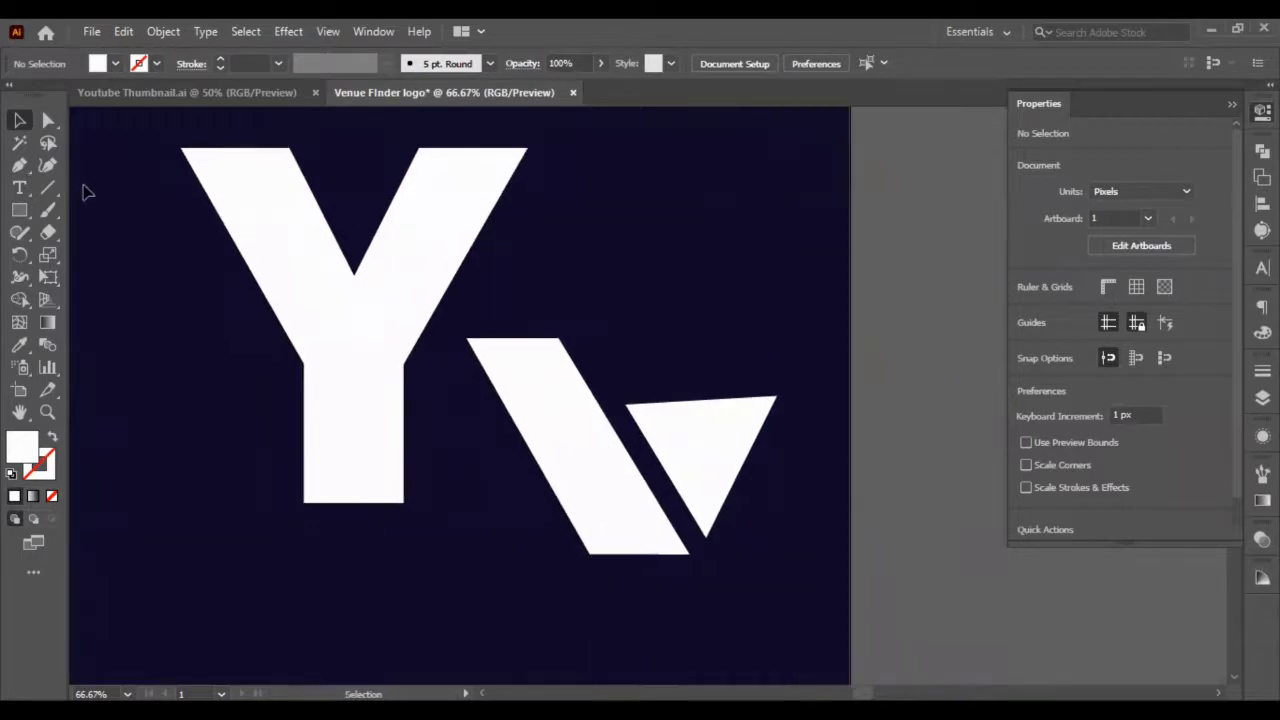
{"action": "scroll", "coordinate": [542, 452], "scroll_direction": "down", "scroll_amount": 5}
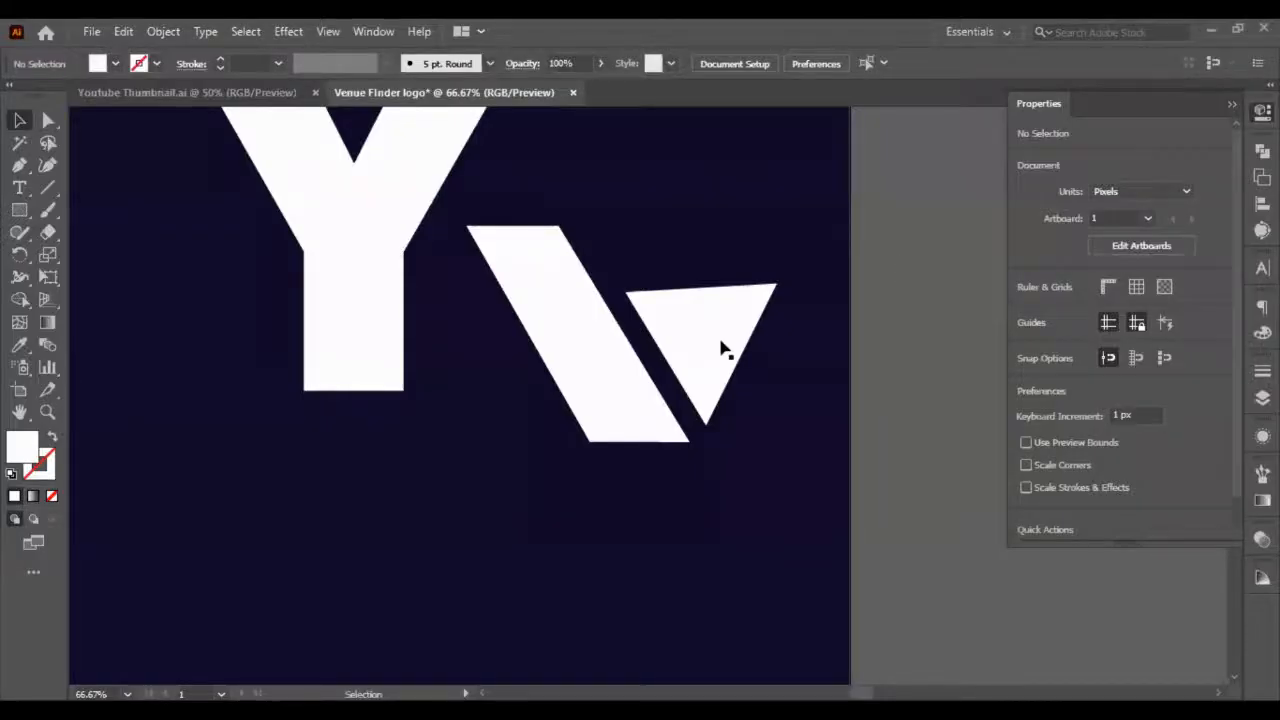
Place a duplicate of the triangle below the slanted bar's lower-left edge and flip it horizontally and vertically
{"action": "left_click", "coordinate": [722, 348]}
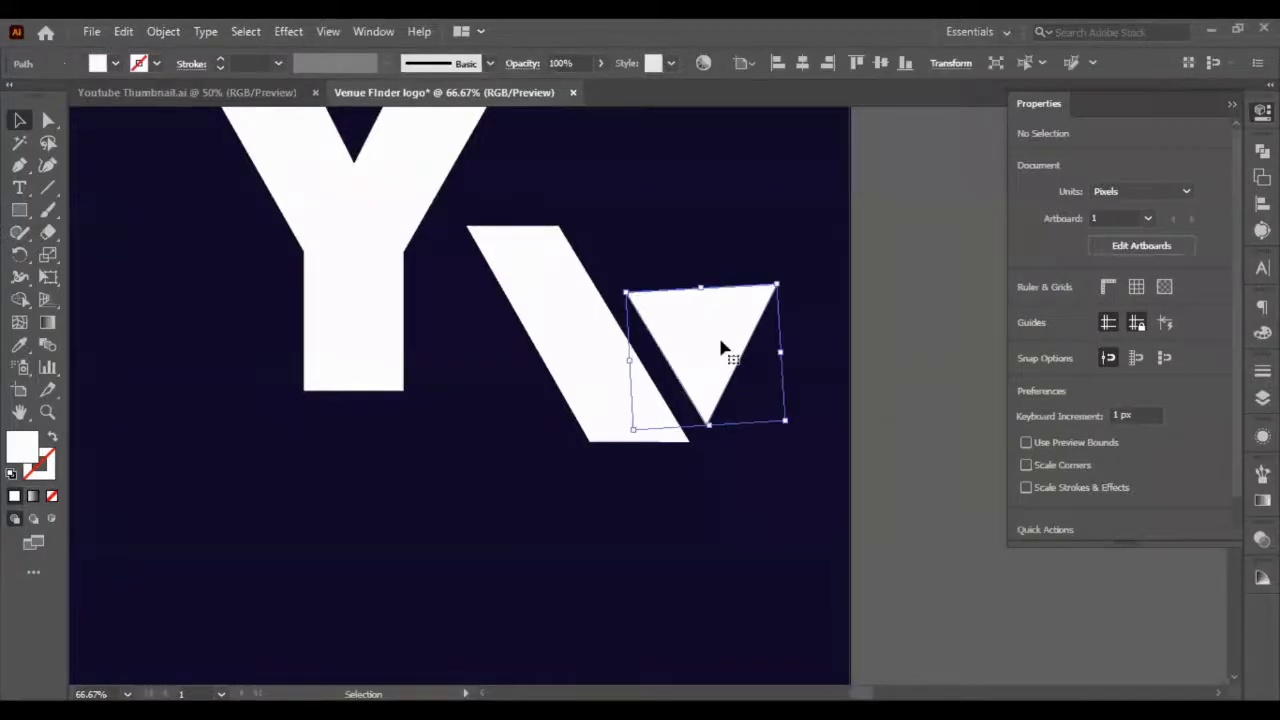
{"action": "left_click_drag", "start_coordinate": [724, 347], "coordinate": [473, 499]}
{"action": "left_click", "coordinate": [1152, 234]}
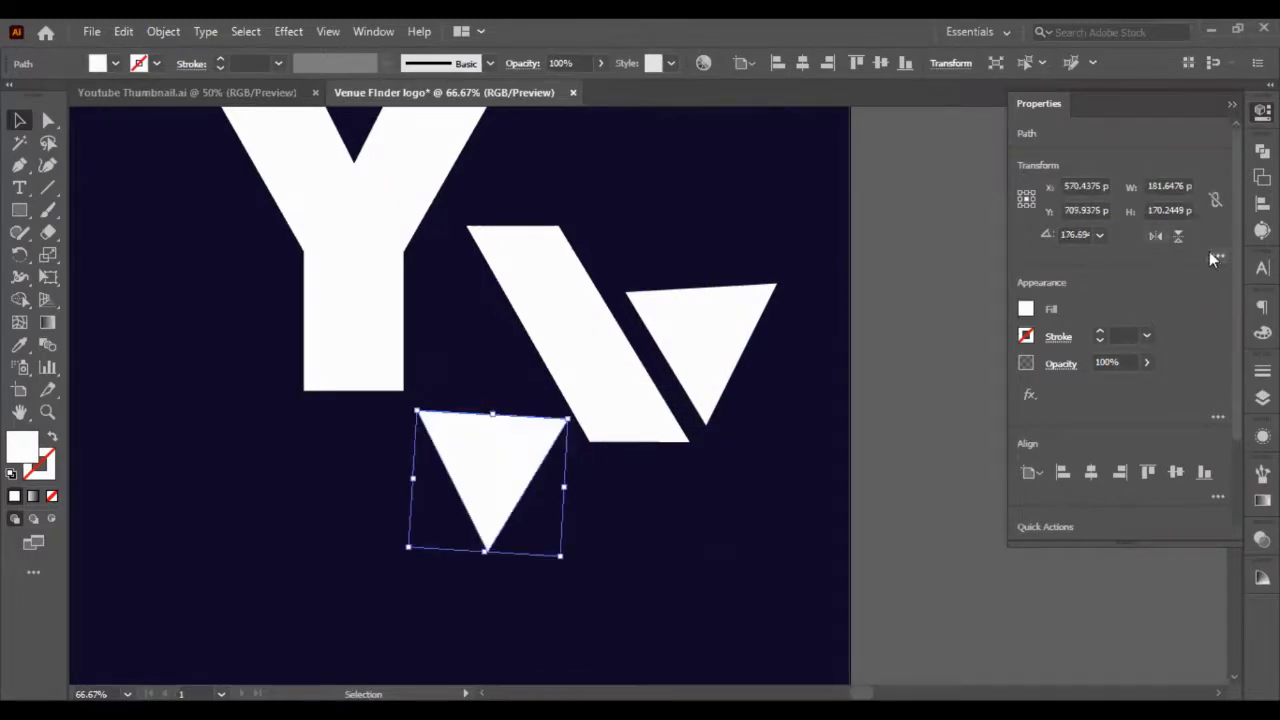
{"action": "left_click", "coordinate": [1178, 237]}
Scale the flipped triangle down to about 81 by 76 px and place it beside the slanted bar's lower-left edge
{"action": "key", "text": "shift+Up"}
{"action": "key", "text": "shift+Up"}
{"action": "key", "text": "shift+Up"}
{"action": "key", "text": "shift+Up"}
{"action": "key", "text": "shift+Up"}
{"action": "key", "text": "shift+Up"}
{"action": "key", "text": "shift+Up"}
{"action": "key", "text": "shift+Up"}
{"action": "key", "text": "shift+Up"}
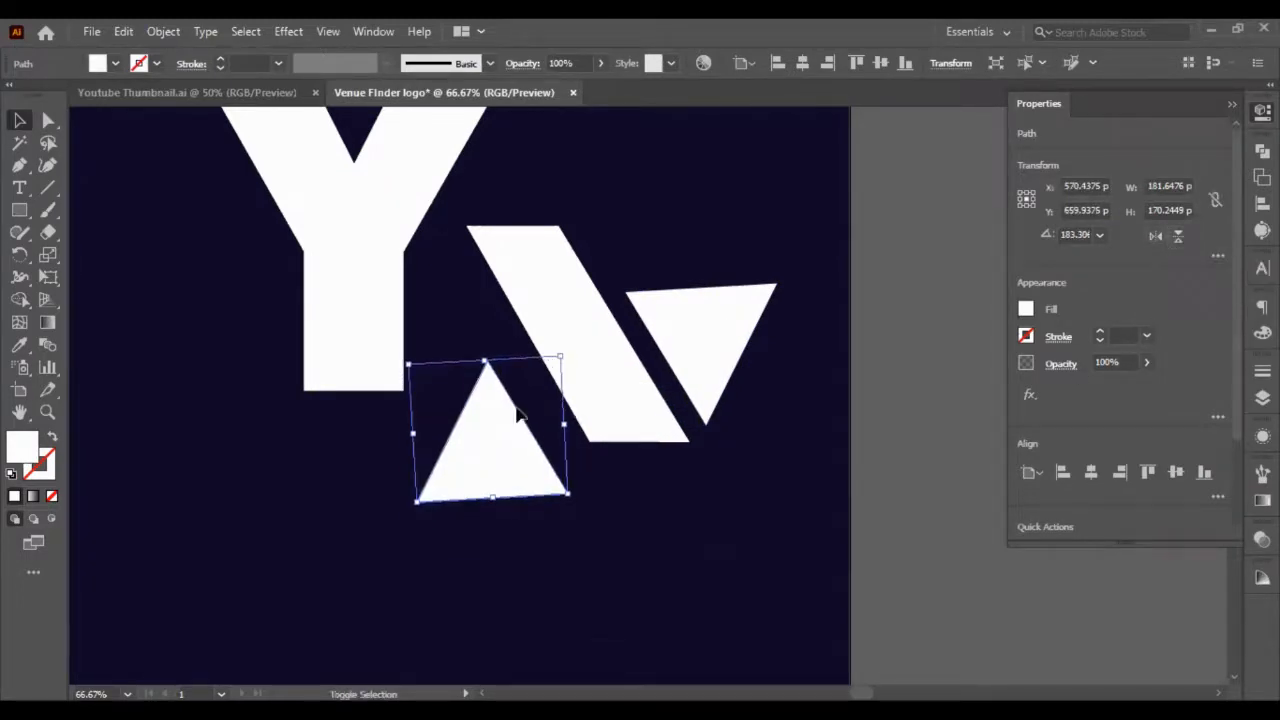
{"action": "left_click_drag", "start_coordinate": [409, 345], "coordinate": [498, 404]}
{"action": "key", "text": "shift+Right"}
{"action": "key", "text": "shift+Right"}
{"action": "key", "text": "shift+Up"}
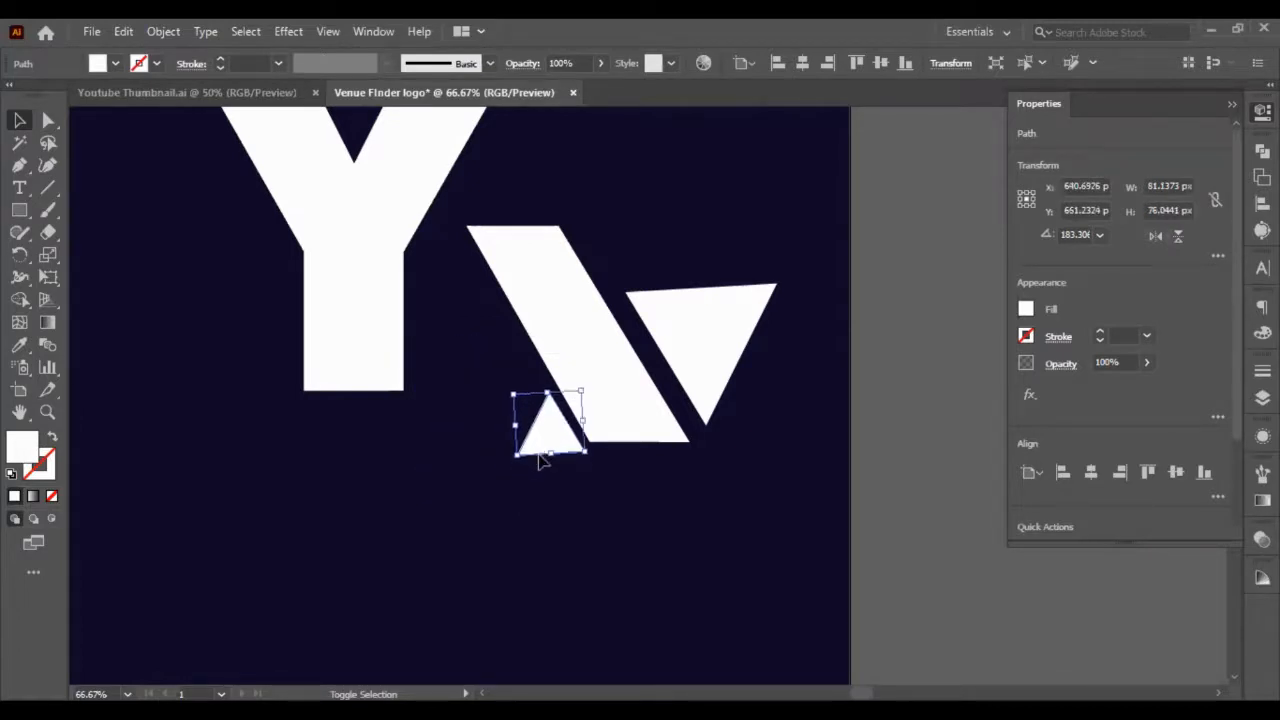
Narrow the slanted bar by shifting its left edge 20 px right and moving its lower-left anchor point to about X 717 px
{"action": "left_click", "coordinate": [50, 120]}
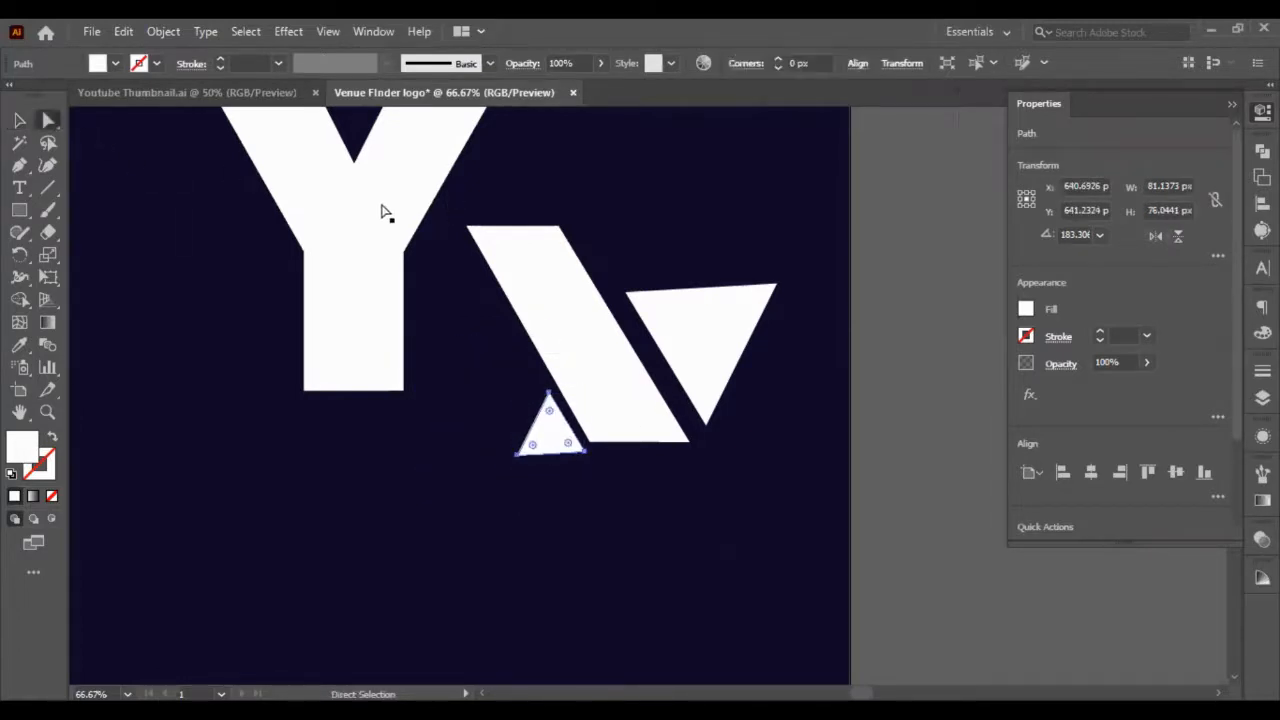
{"action": "left_click", "coordinate": [467, 230]}
{"action": "left_click", "coordinate": [589, 447], "text": "shift"}
{"action": "key", "text": "shift+Right"}
{"action": "key", "text": "shift+Right"}
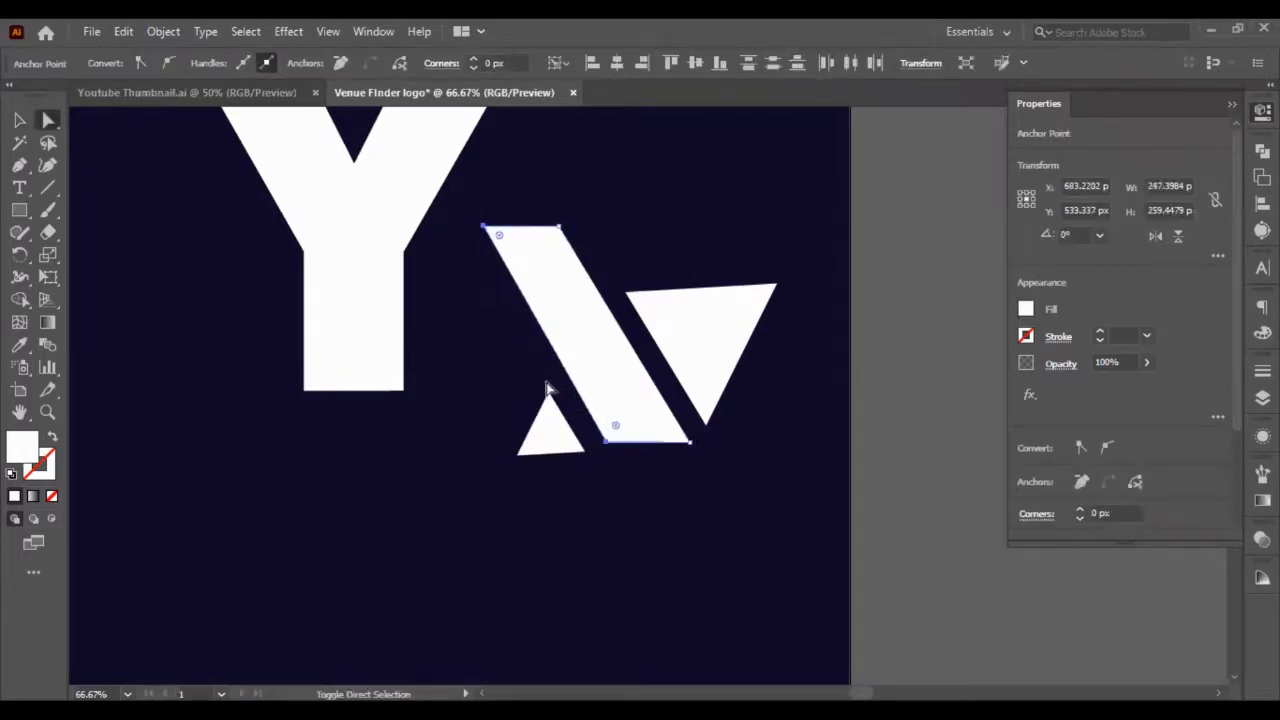
{"action": "key", "text": "shift+Right"}
{"action": "key", "text": "shift+Left"}
{"action": "left_click", "coordinate": [606, 449]}
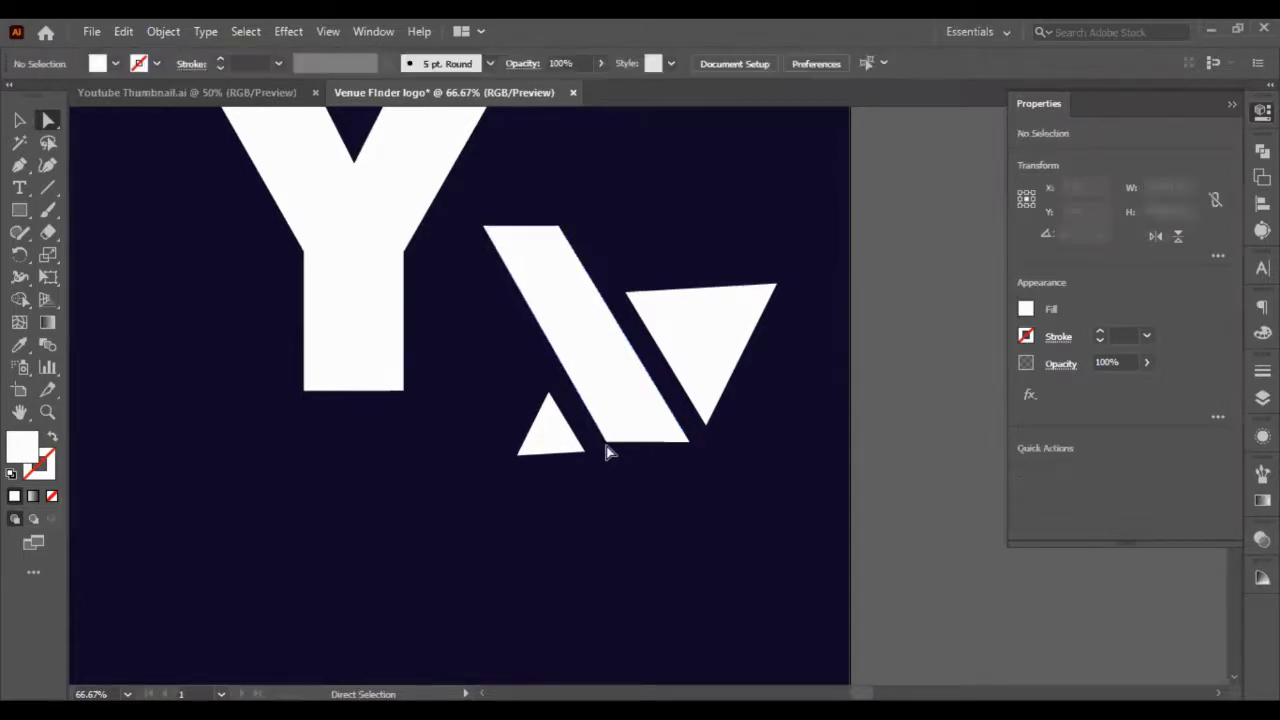
{"action": "left_click", "coordinate": [608, 442]}
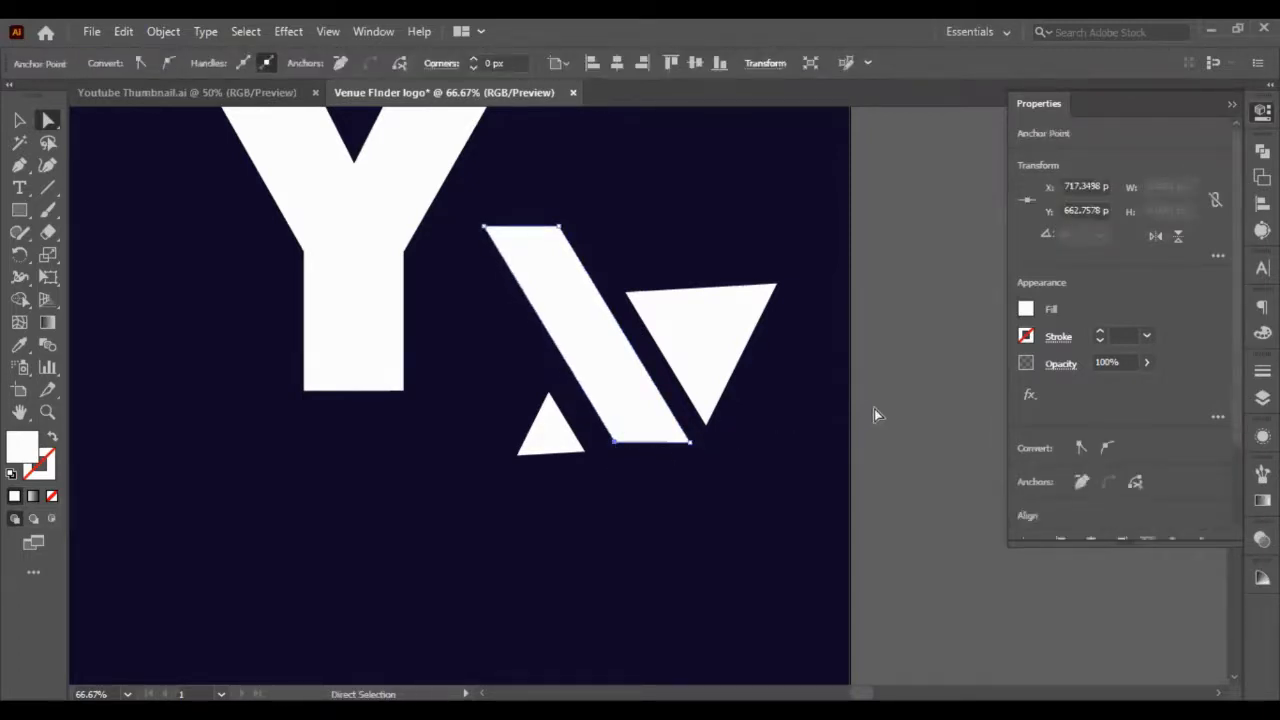
Move the small triangle against the slanted bar so its lower-right corner meets the bar's lower-left corner
{"action": "left_click", "coordinate": [874, 410]}
{"action": "left_click", "coordinate": [616, 443]}
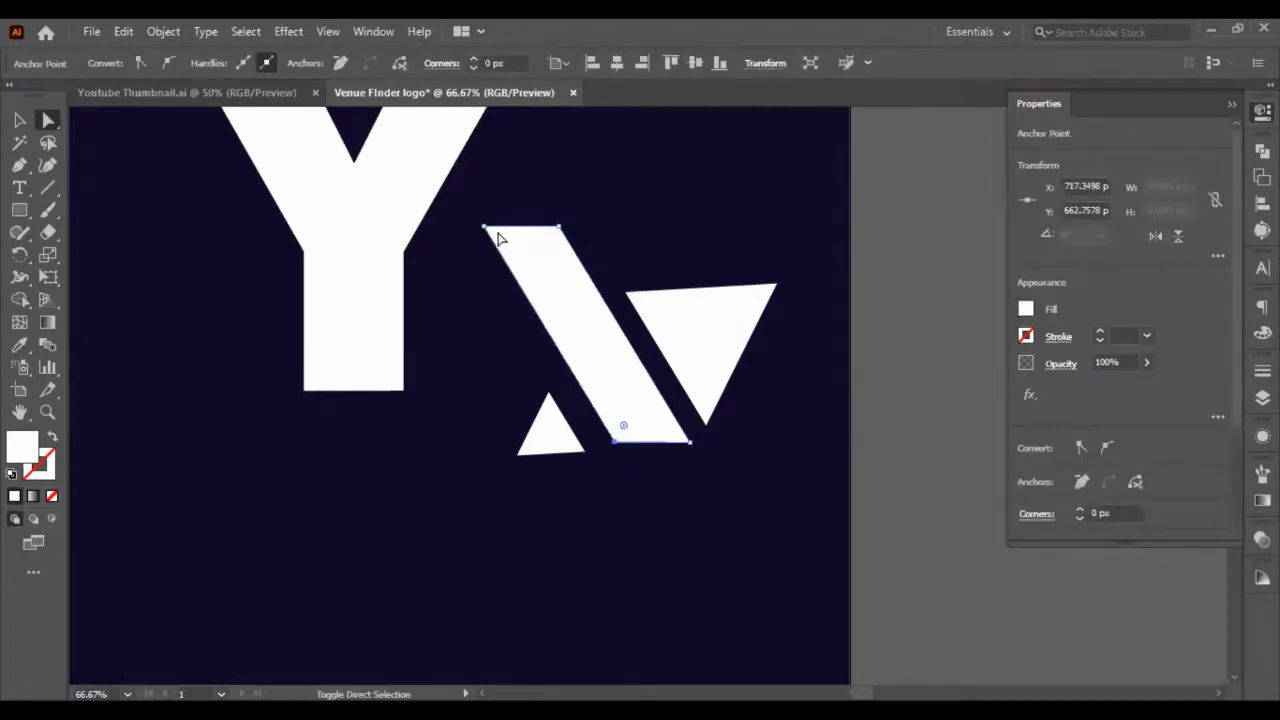
{"action": "left_click", "coordinate": [880, 272]}
{"action": "scroll", "coordinate": [889, 262], "scroll_direction": "up", "scroll_amount": 2}
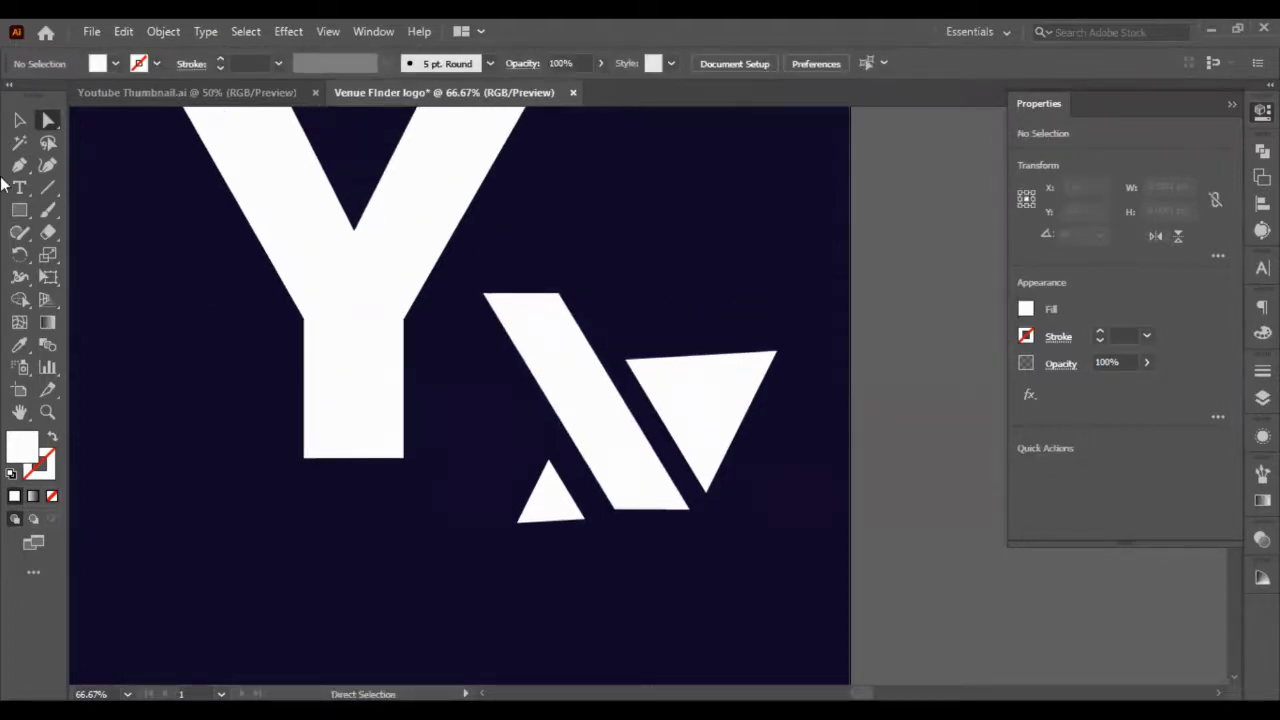
{"action": "left_click", "coordinate": [19, 120]}
{"action": "left_click", "coordinate": [540, 517]}
{"action": "left_click_drag", "start_coordinate": [540, 517], "coordinate": [557, 518]}
{"action": "scroll", "coordinate": [622, 518], "scroll_direction": "up", "scroll_amount": 4}
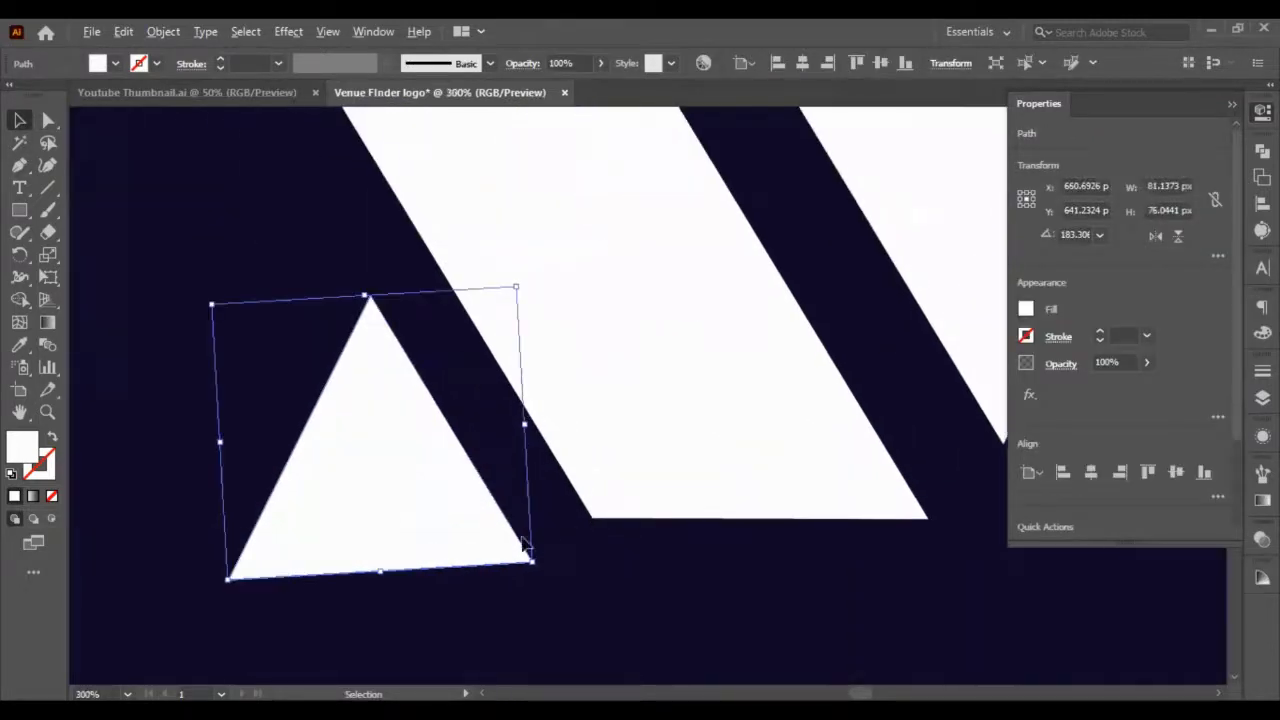
{"action": "left_click_drag", "start_coordinate": [457, 535], "coordinate": [520, 505]}
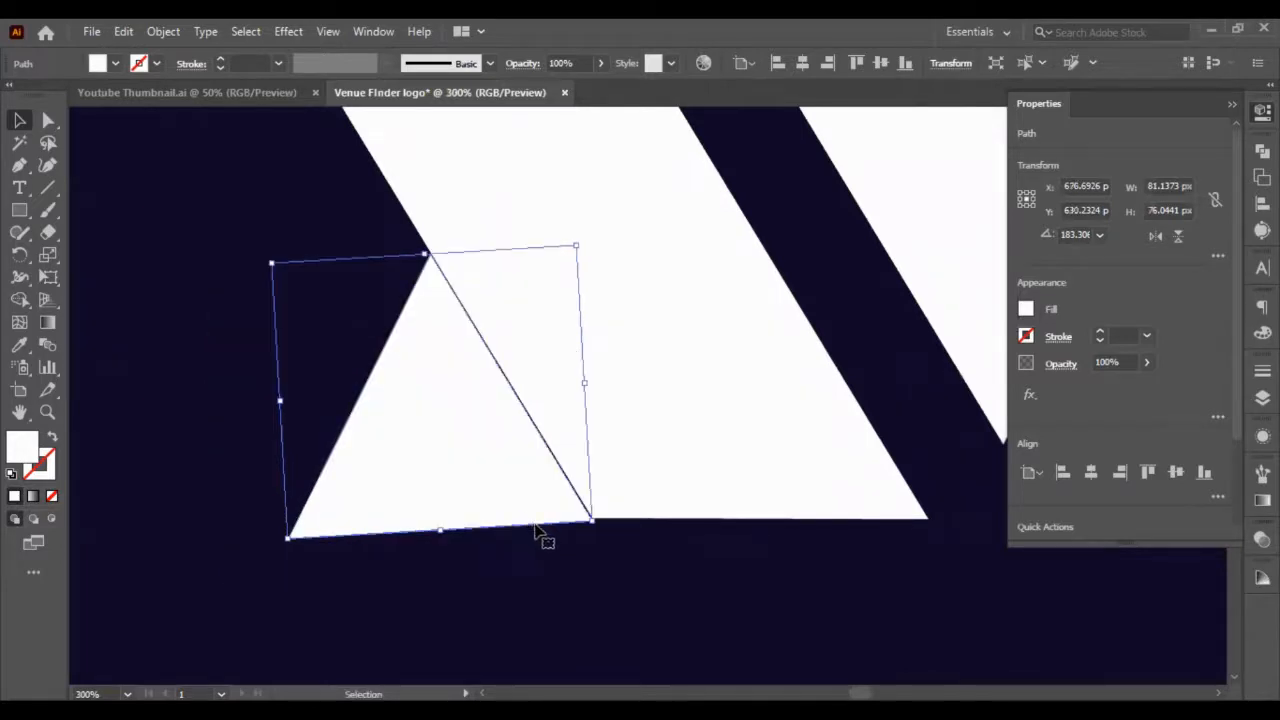
Fine-tune the small triangle's position so its corner coincides exactly with the slanted bar's lower-left corner
{"action": "scroll", "coordinate": [600, 520], "scroll_direction": "up", "scroll_amount": 10}
{"action": "scroll", "coordinate": [676, 590], "scroll_direction": "down", "scroll_amount": 3}
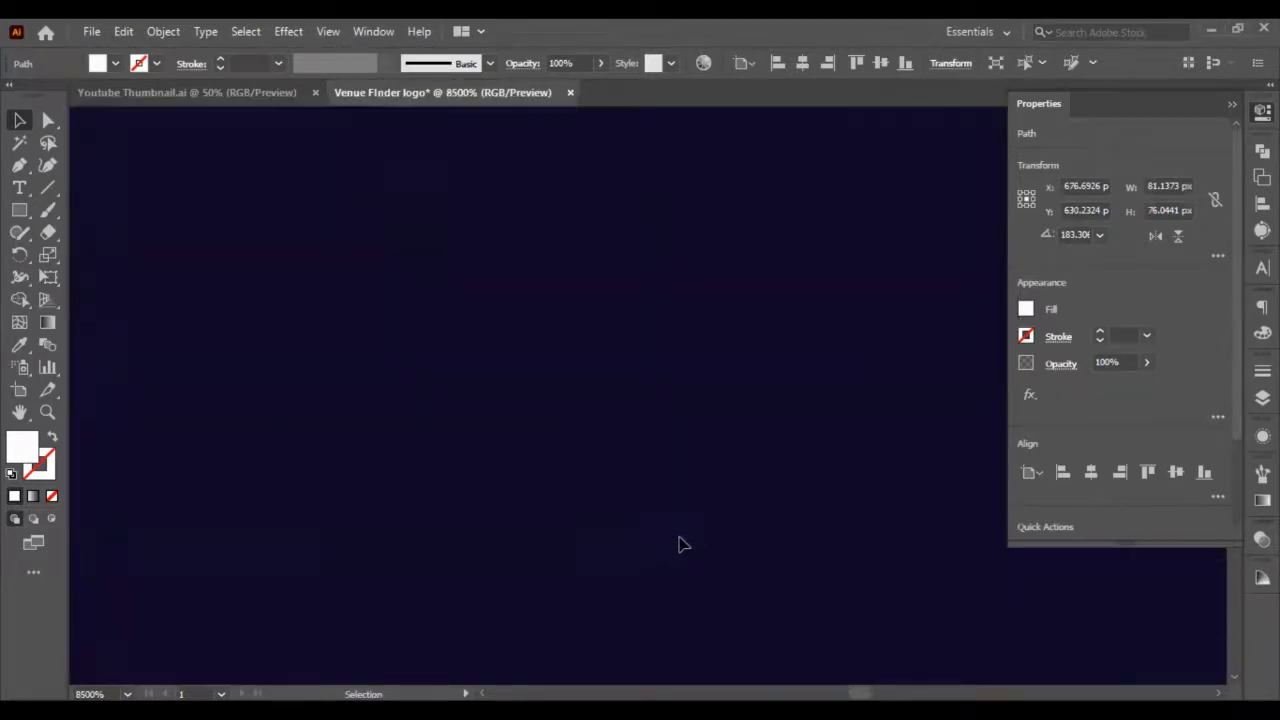
{"action": "left_click_drag", "start_coordinate": [660, 509], "coordinate": [663, 396]}
{"action": "left_click", "coordinate": [716, 488]}
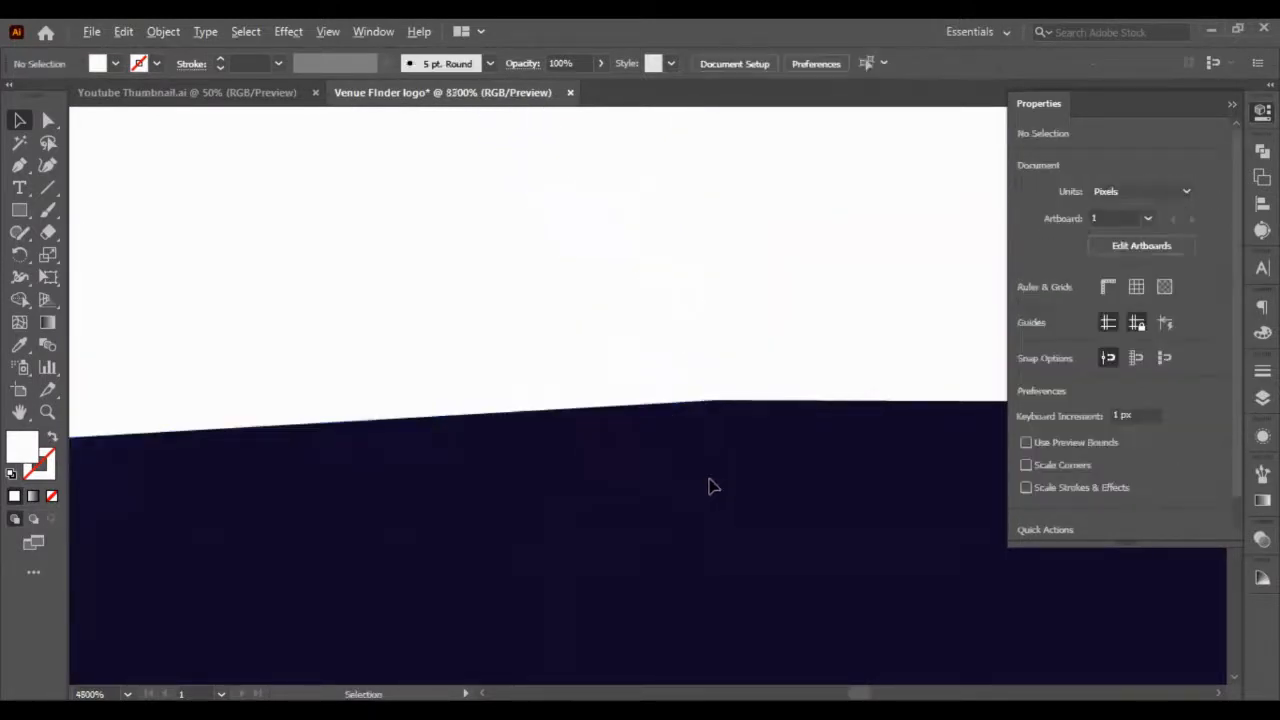
{"action": "scroll", "coordinate": [709, 486], "scroll_direction": "down", "scroll_amount": 12}
Offset the small triangle 30 px to the left of the slanted bar, to about X 647 px
{"action": "left_click", "coordinate": [652, 460]}
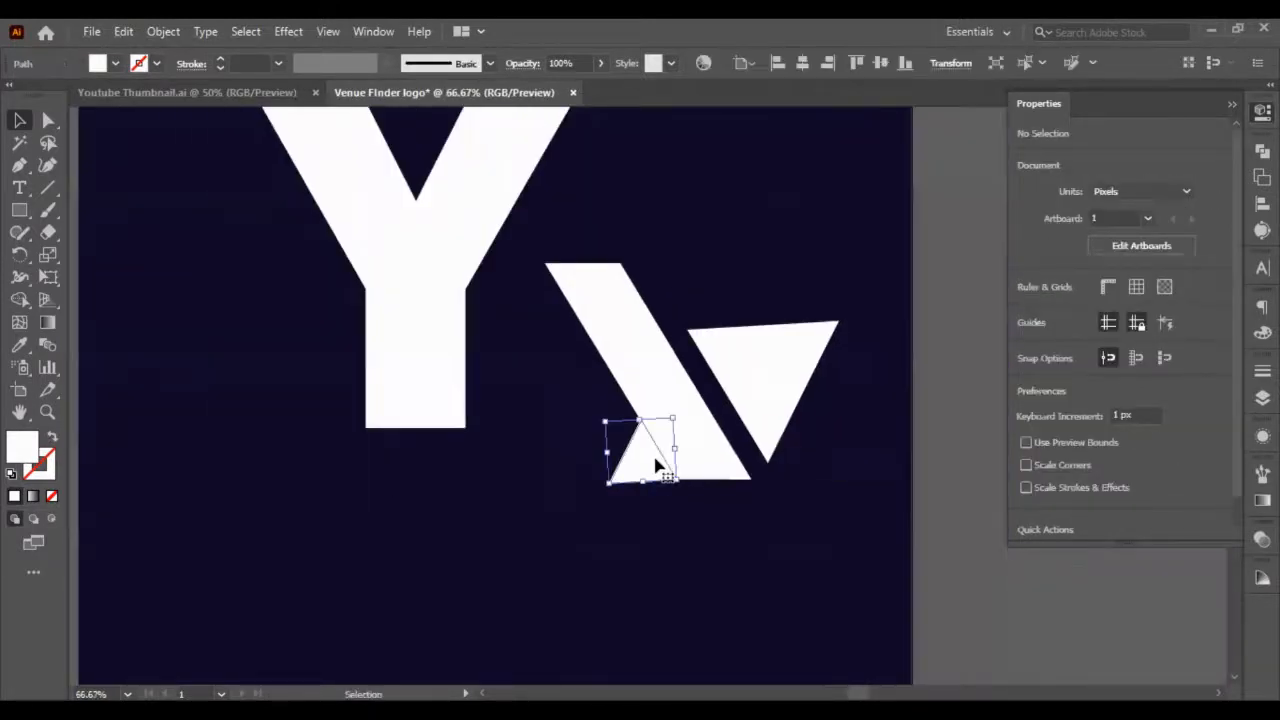
{"action": "key", "text": "shift+Left"}
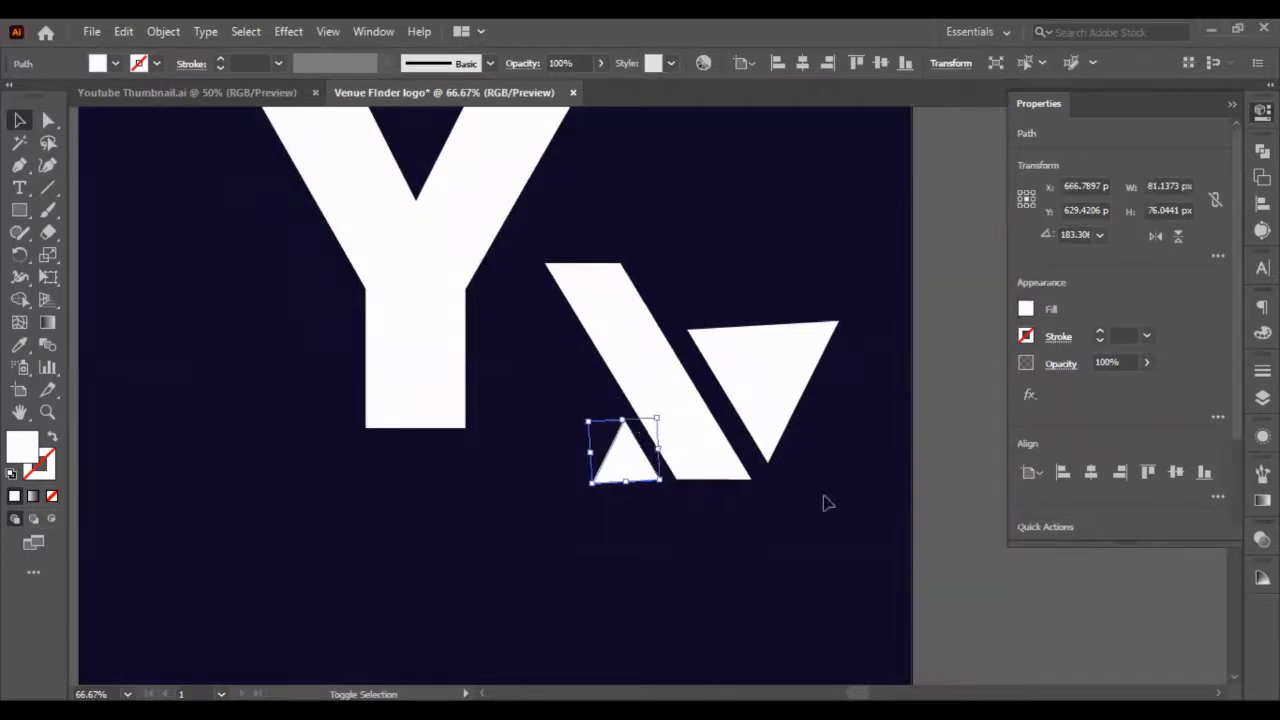
{"action": "key", "text": "shift+Left"}
{"action": "left_click", "coordinate": [905, 512]}
{"action": "scroll", "coordinate": [855, 421], "scroll_direction": "up", "scroll_amount": 2}
{"action": "scroll", "coordinate": [855, 421], "scroll_direction": "down", "scroll_amount": 2}
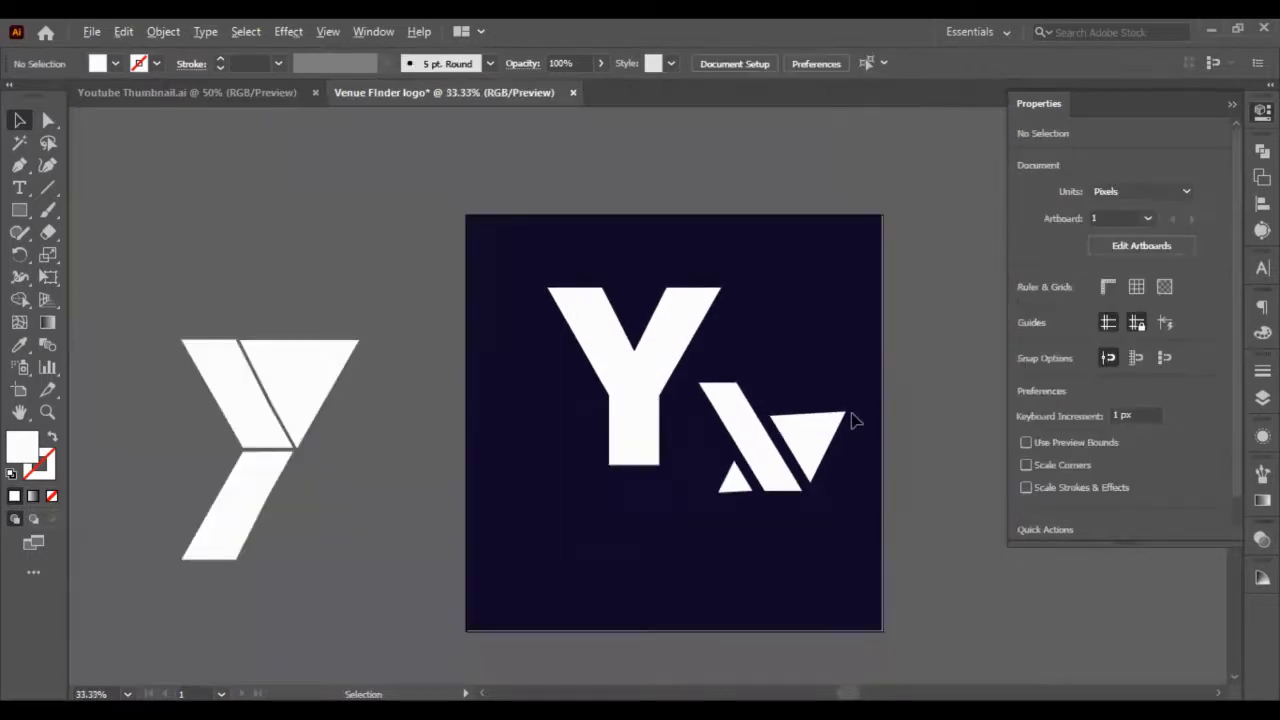
{"action": "scroll", "coordinate": [908, 475], "scroll_direction": "up", "scroll_amount": 2}
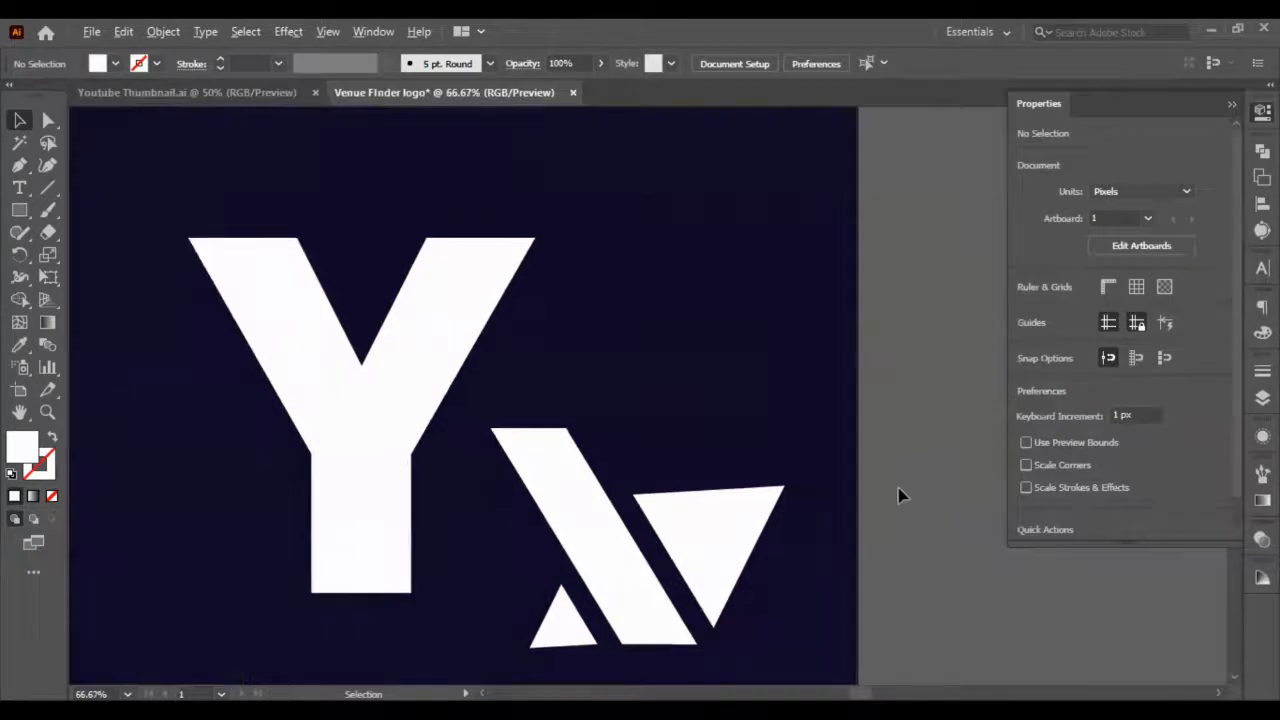
Place a duplicate of the slanted bar and its two triangles outside the artboard's right edge
{"action": "left_click", "coordinate": [571, 409]}
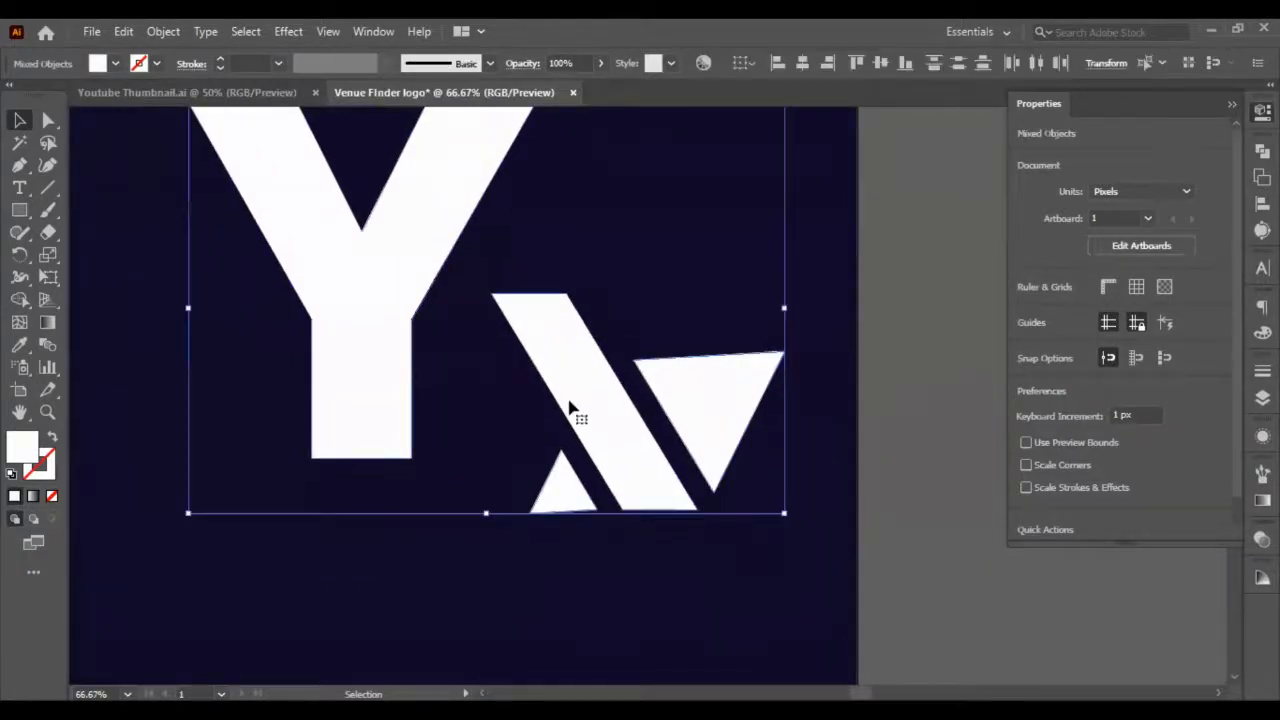
{"action": "left_click", "coordinate": [514, 640]}
{"action": "left_click_drag", "start_coordinate": [806, 522], "coordinate": [836, 333]}
{"action": "scroll", "coordinate": [603, 375], "scroll_direction": "down", "scroll_amount": 2}
{"action": "left_click", "coordinate": [740, 400]}
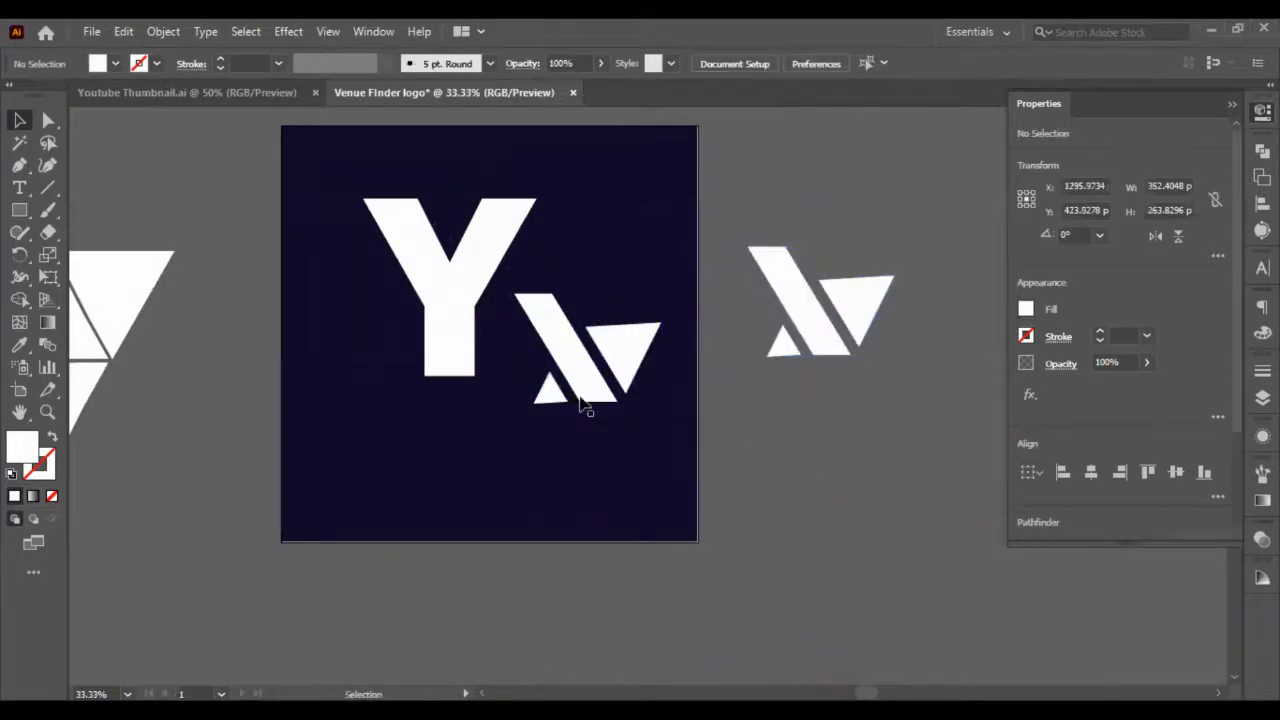
Lengthen the slanted bar by moving its two lower anchor points down and right, to a height of about 379 px
{"action": "scroll", "coordinate": [580, 398], "scroll_direction": "up", "scroll_amount": 2}
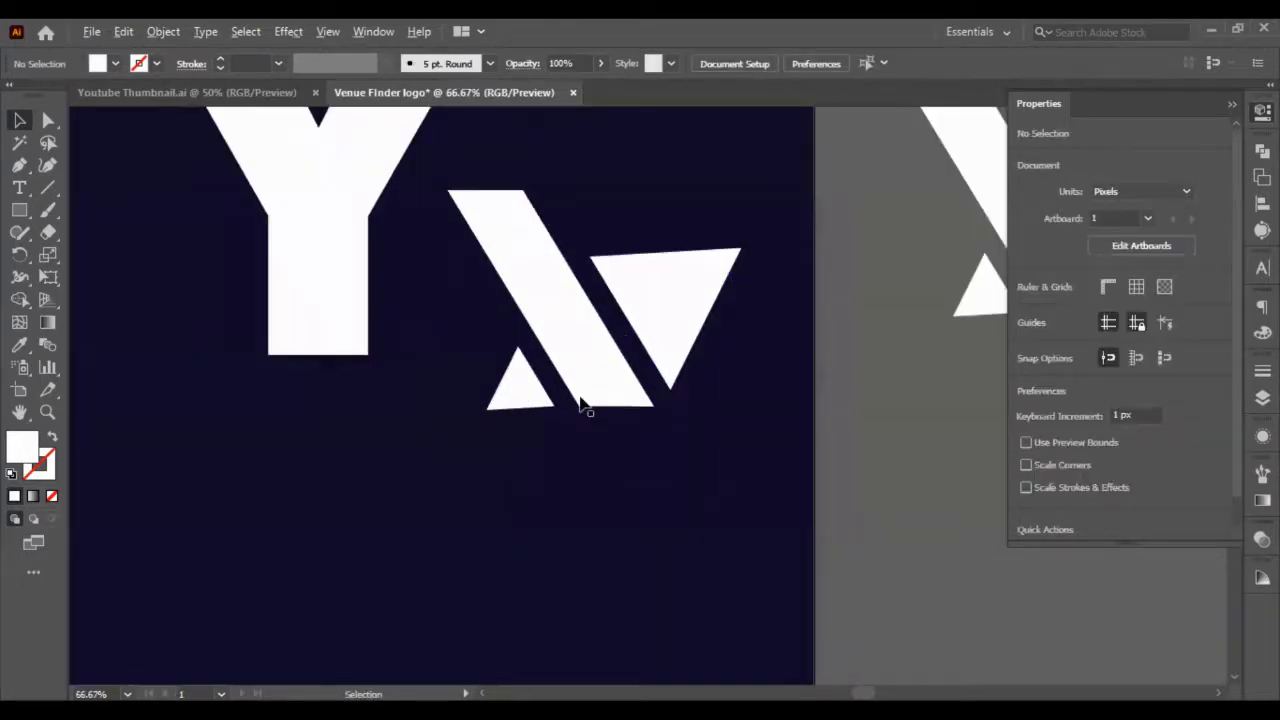
{"action": "left_click", "coordinate": [505, 388]}
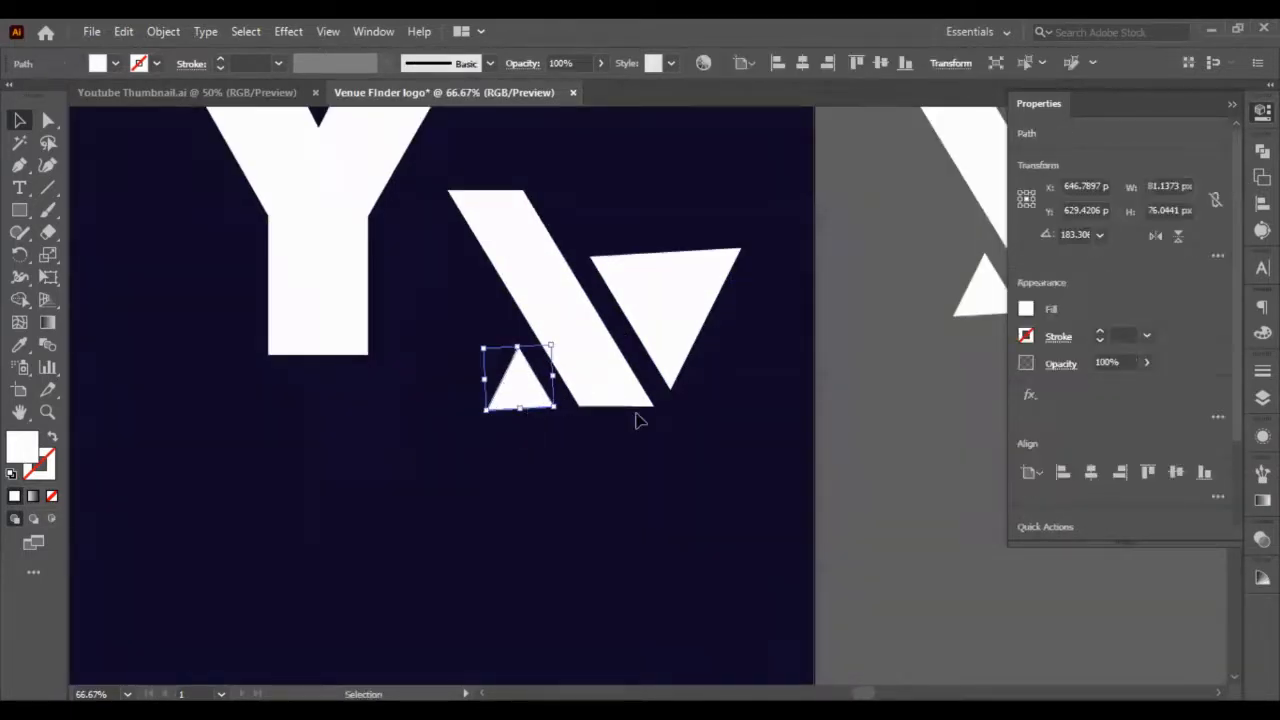
{"action": "left_click", "coordinate": [625, 404]}
{"action": "left_click", "coordinate": [48, 120]}
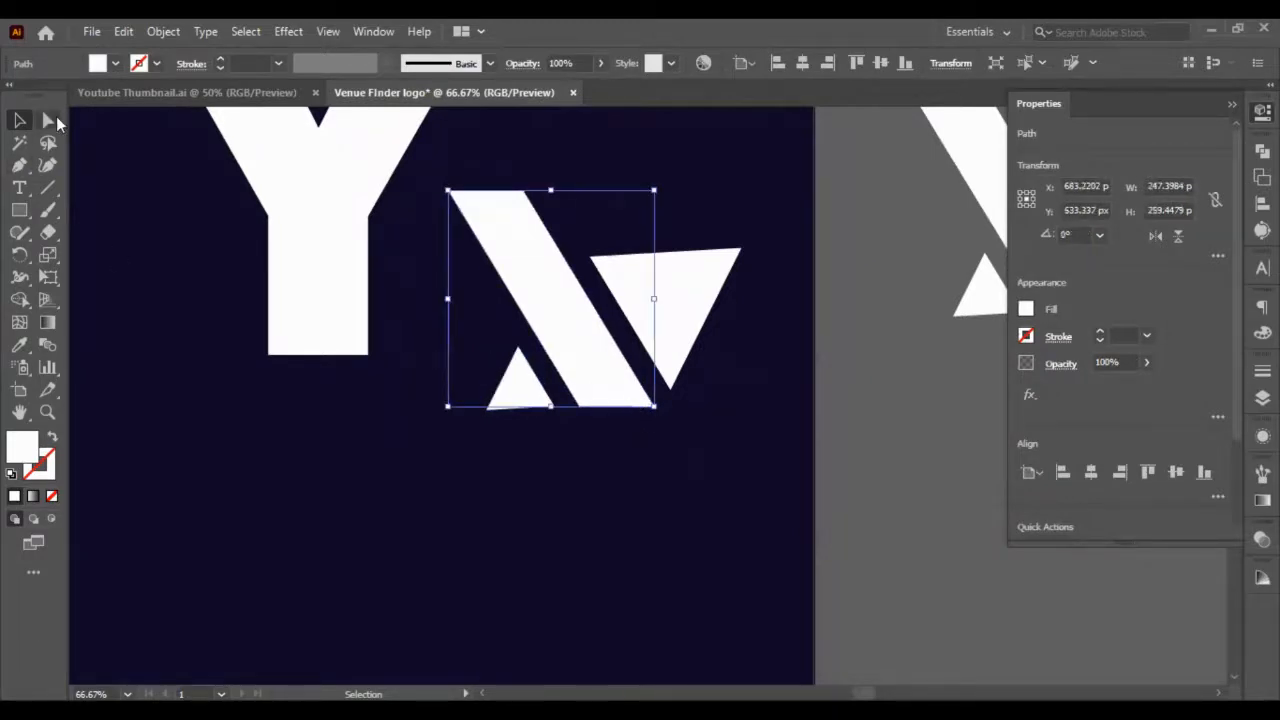
{"action": "left_click_drag", "start_coordinate": [680, 428], "coordinate": [575, 408]}
{"action": "key", "text": "shift+Down"}
{"action": "key", "text": "shift+Right"}
{"action": "key", "text": "shift+Down"}
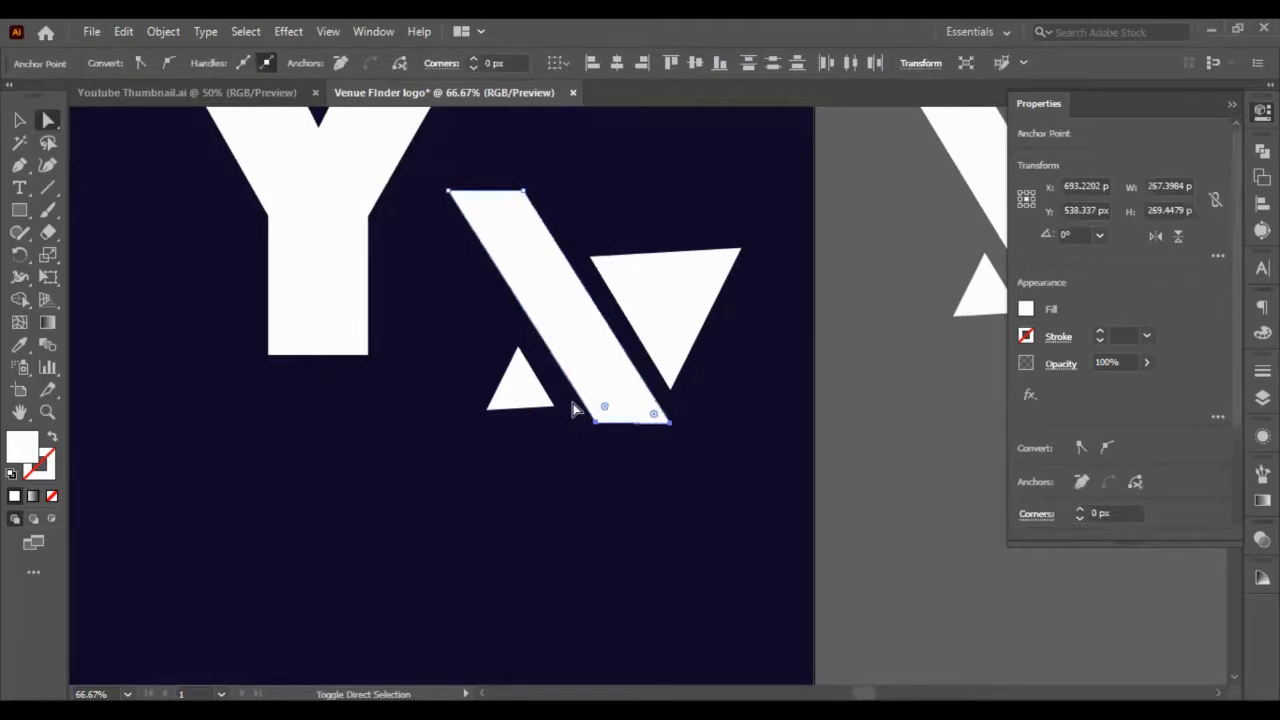
{"action": "key", "text": "shift+Right"}
{"action": "key", "text": "shift+Down"}
{"action": "key", "text": "shift+Right"}
{"action": "key", "text": "shift+Right"}
{"action": "key", "text": "shift+Right"}
{"action": "key", "text": "shift+Right"}
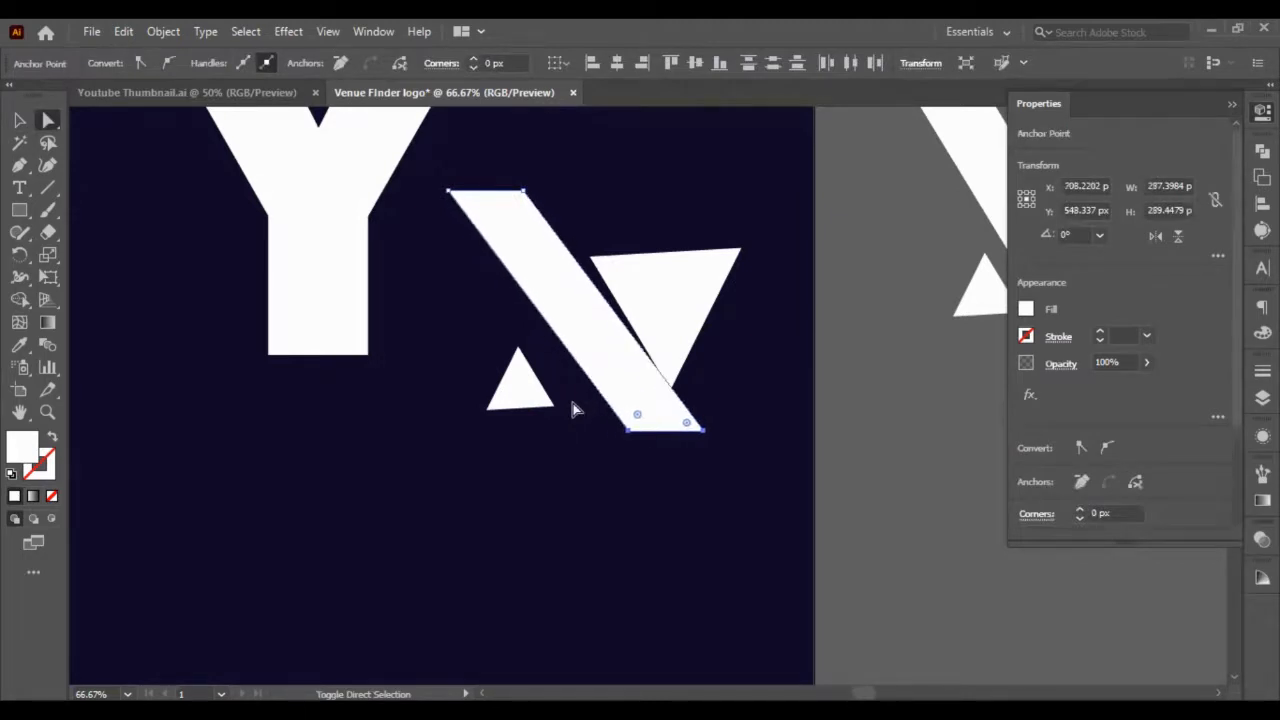
{"action": "key", "text": "shift+Down"}
{"action": "key", "text": "shift+Down"}
{"action": "key", "text": "shift+Down"}
{"action": "key", "text": "shift+Down"}
{"action": "key", "text": "shift+Down"}
{"action": "key", "text": "shift+Down"}
{"action": "key", "text": "shift+Down"}
{"action": "key", "text": "shift+Down"}
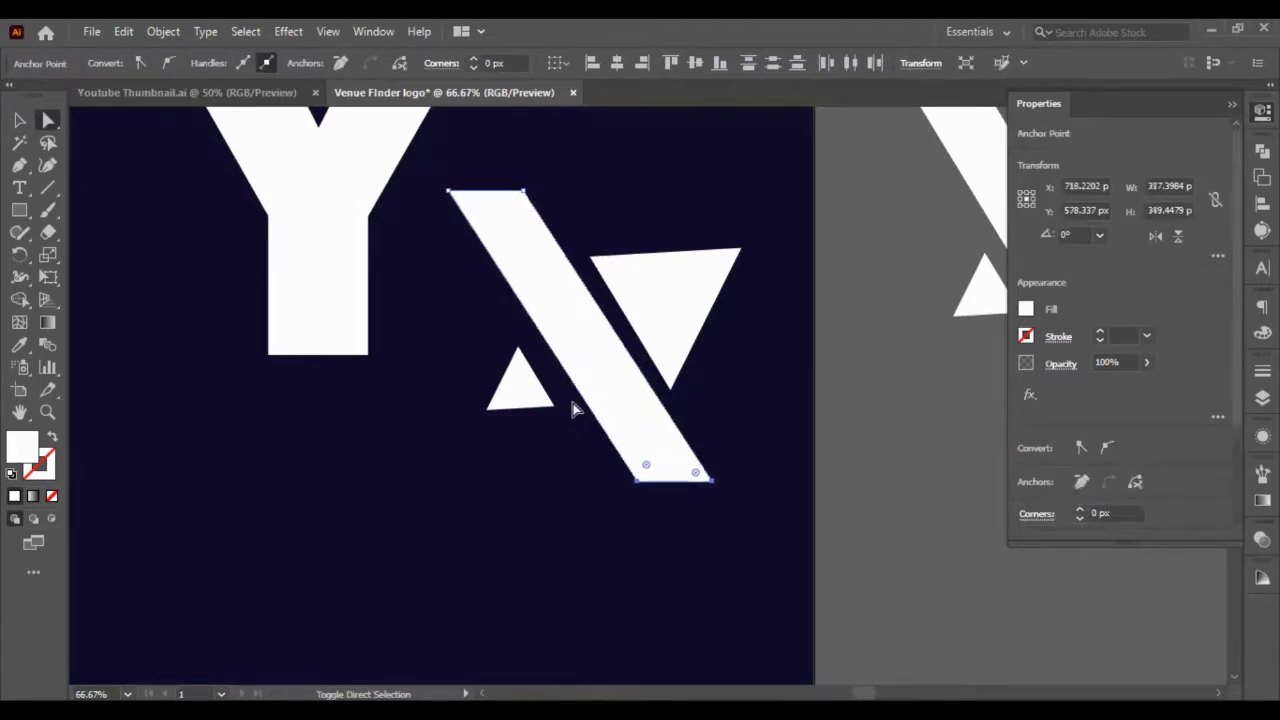
{"action": "key", "text": "shift+Down"}
{"action": "key", "text": "shift+Right"}
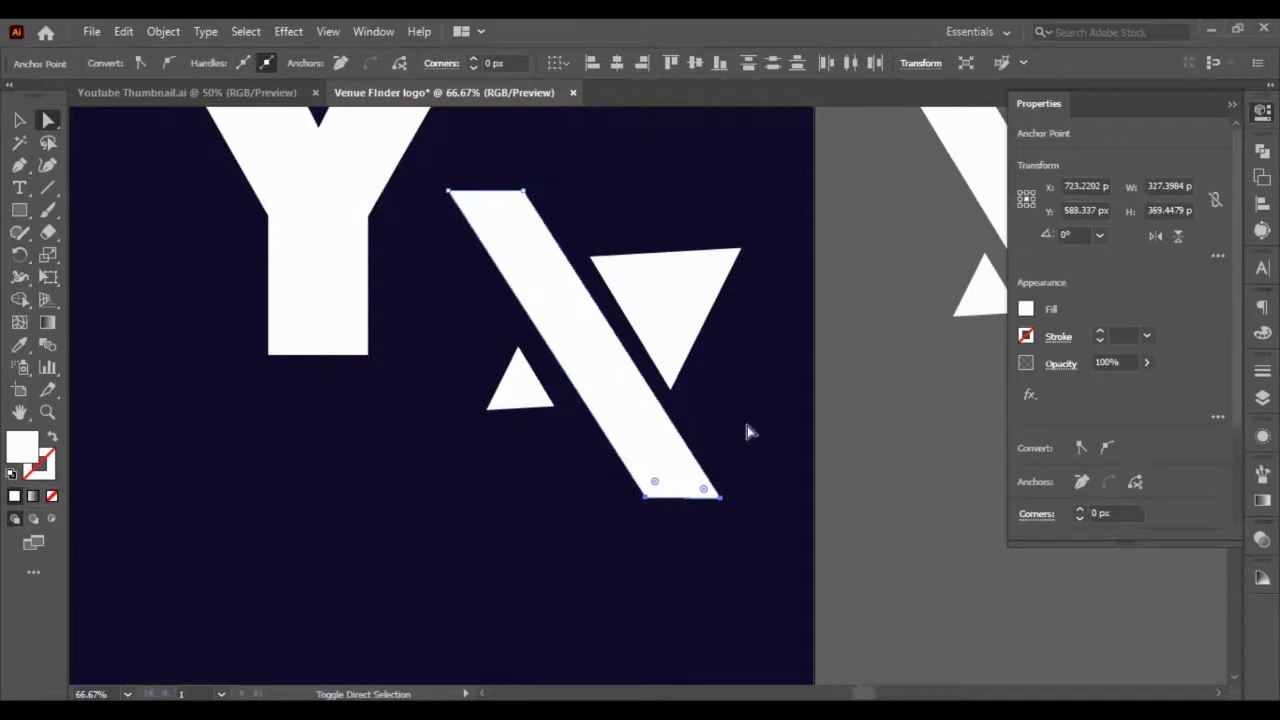
{"action": "key", "text": "shift+Down"}
{"action": "key", "text": "shift+Right"}
{"action": "left_click", "coordinate": [833, 424]}
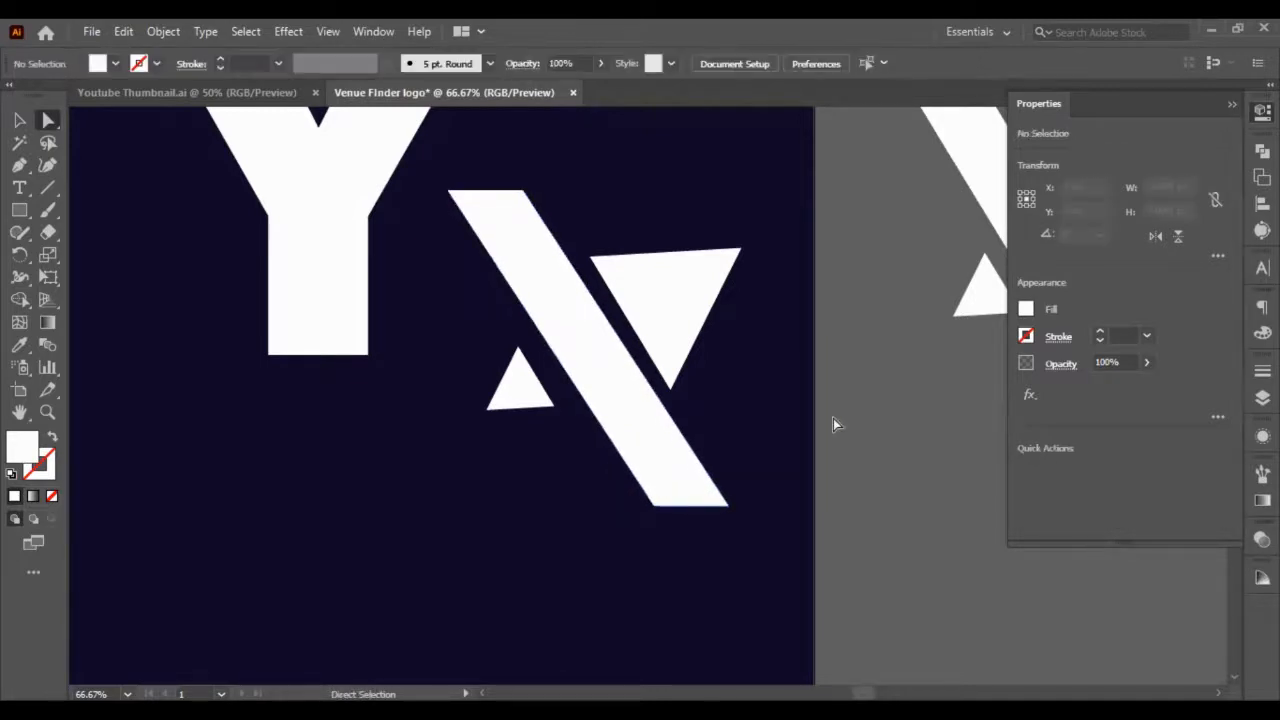
Shift the slanted bar's two lower anchor points slightly left so the bar spans about 327 px in width
{"action": "scroll", "coordinate": [833, 424], "scroll_direction": "up", "scroll_amount": 3}
{"action": "scroll", "coordinate": [818, 437], "scroll_direction": "down", "scroll_amount": 2}
{"action": "scroll", "coordinate": [812, 442], "scroll_direction": "up", "scroll_amount": 2}
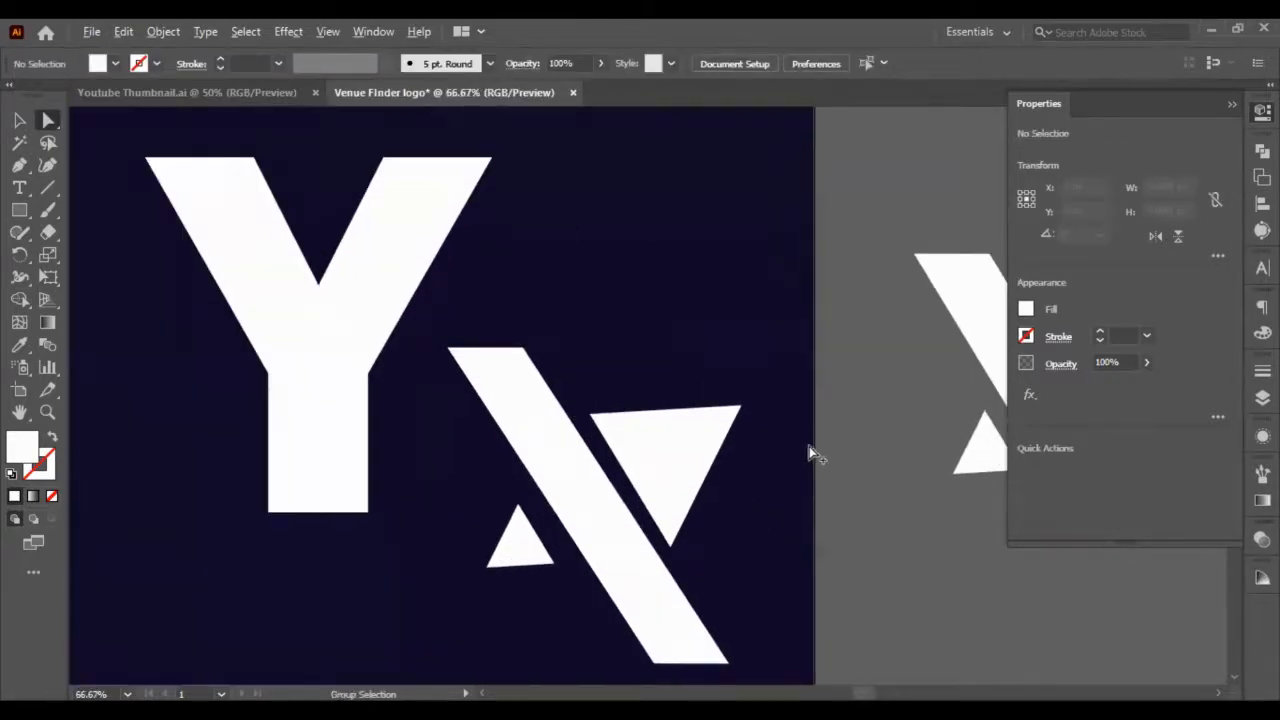
{"action": "scroll", "coordinate": [664, 526], "scroll_direction": "down", "scroll_amount": 2}
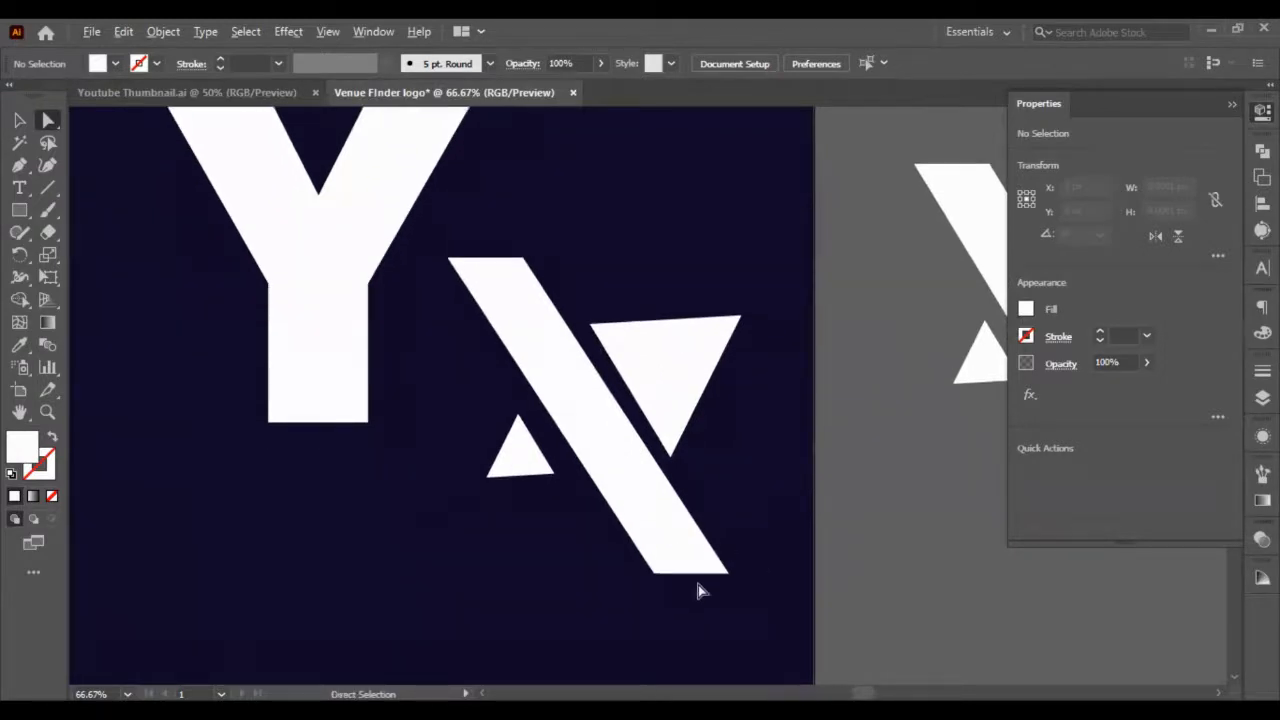
{"action": "left_click_drag", "start_coordinate": [744, 612], "coordinate": [614, 562]}
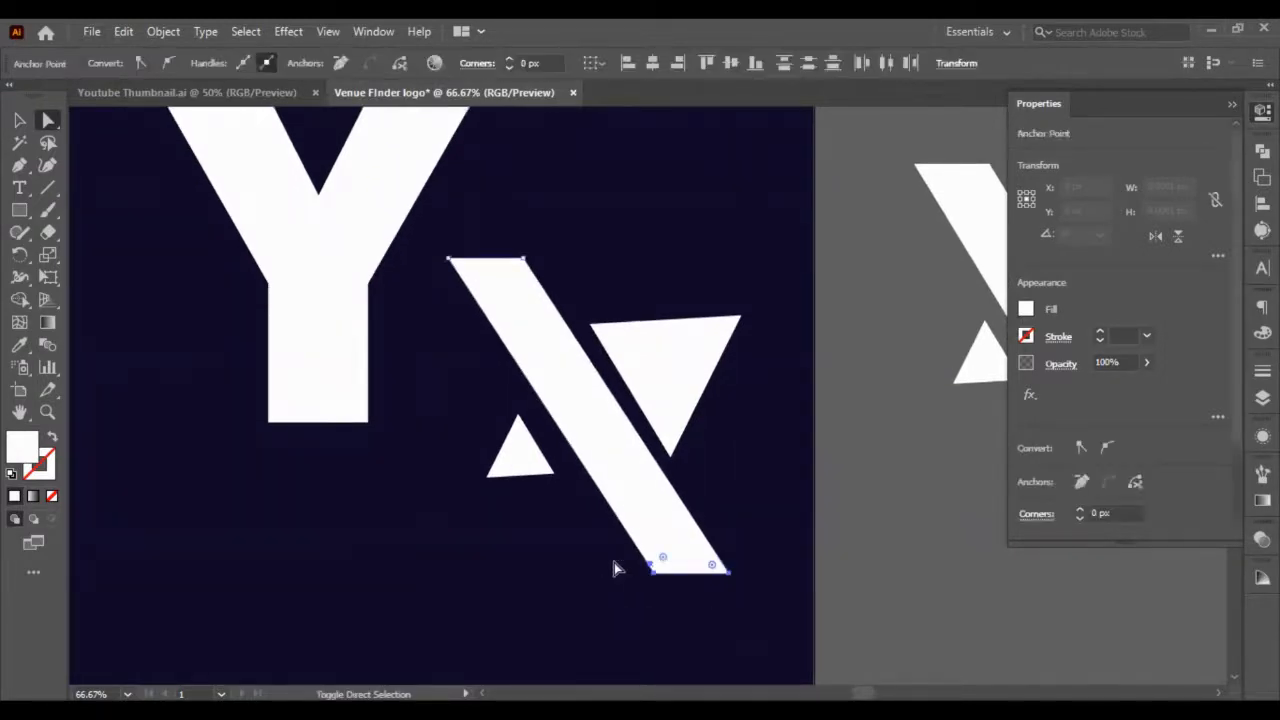
{"action": "left_click", "coordinate": [803, 523]}
{"action": "scroll", "coordinate": [610, 519], "scroll_direction": "down", "scroll_amount": 1}
{"action": "scroll", "coordinate": [610, 519], "scroll_direction": "down", "scroll_amount": 1}
{"action": "scroll", "coordinate": [610, 523], "scroll_direction": "up", "scroll_amount": 3}
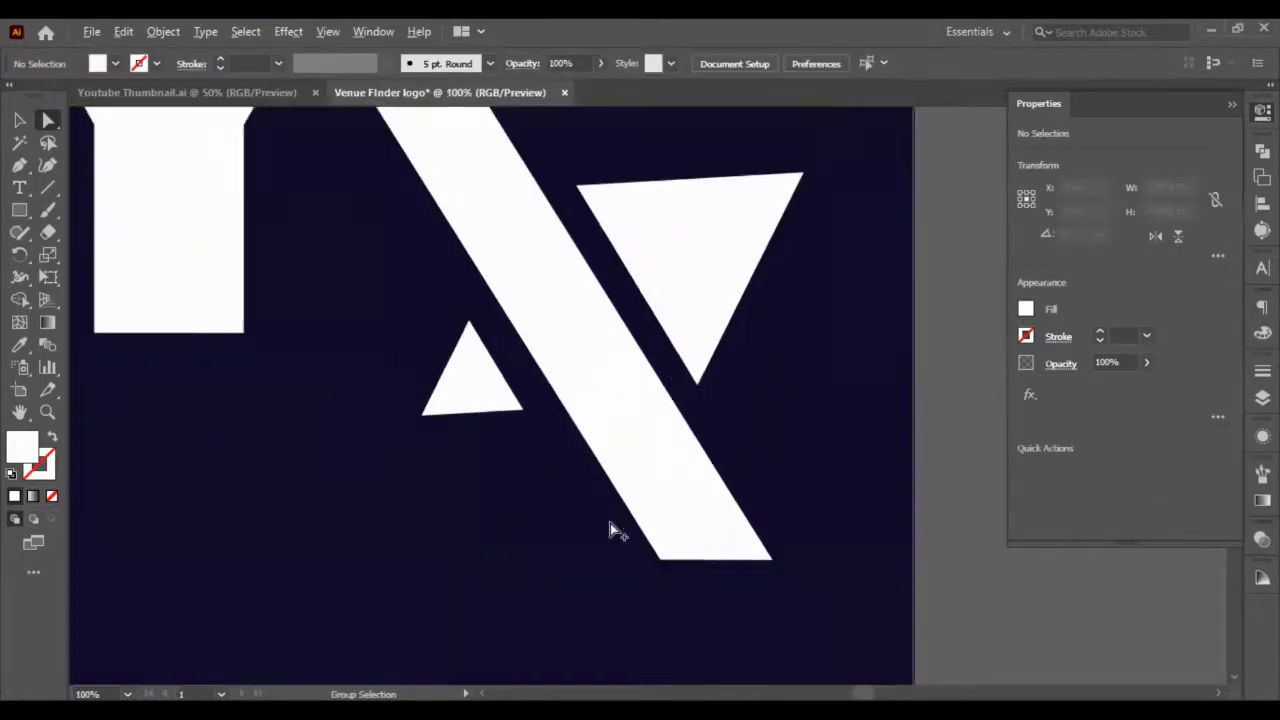
Draw a thin diagonal strip about 126 by 124 px across the slanted bar from the large triangle's bottom tip with the Pen tool
{"action": "left_click", "coordinate": [19, 165]}
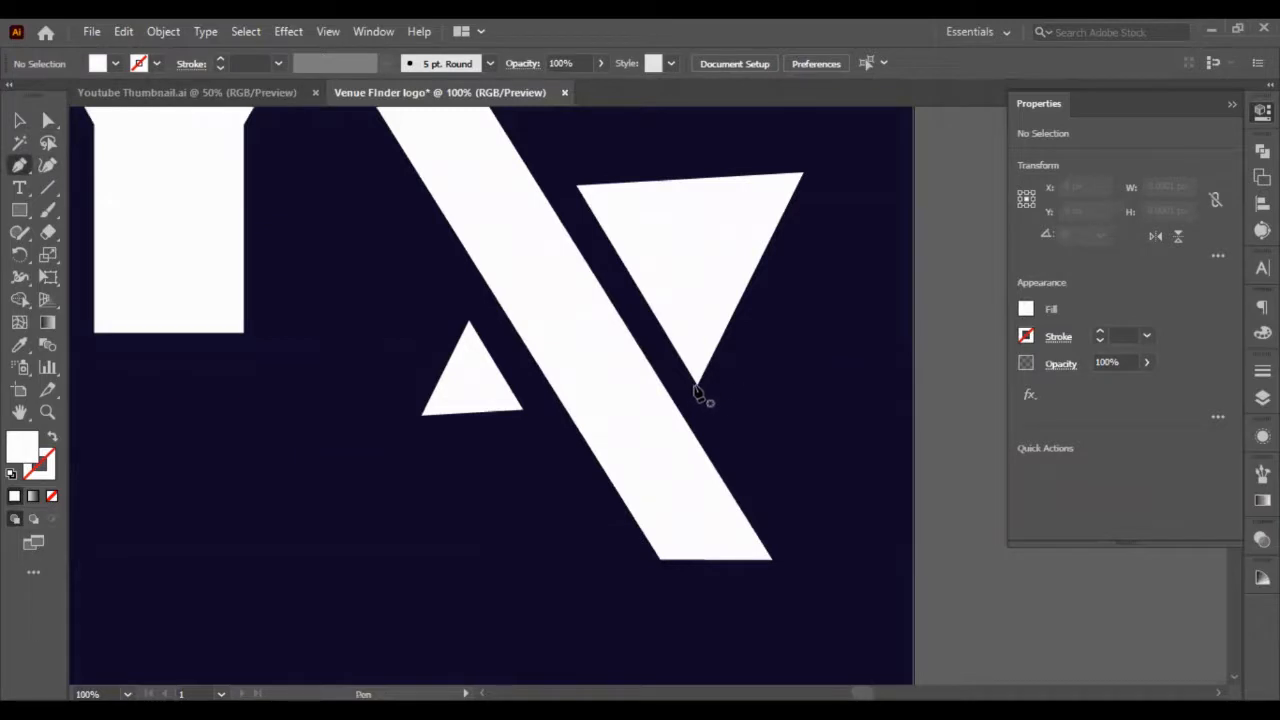
{"action": "left_click", "coordinate": [695, 387]}
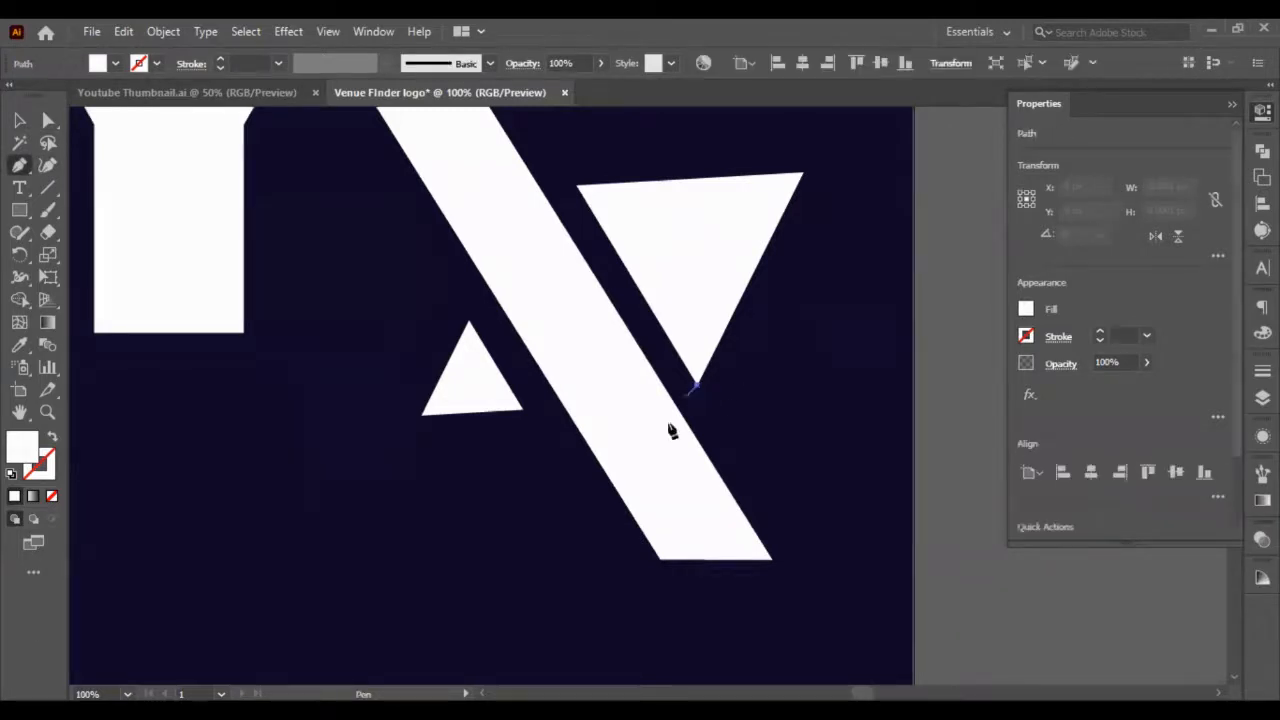
{"action": "left_click", "coordinate": [555, 526]}
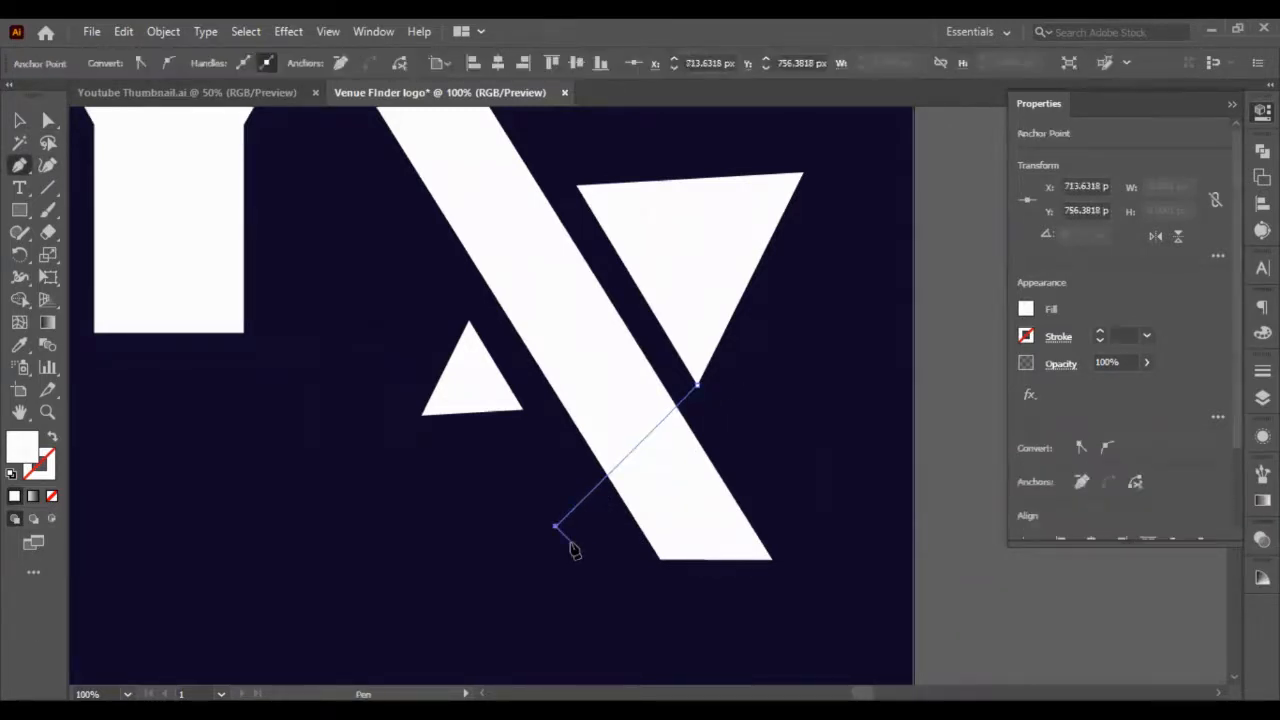
{"action": "left_click", "coordinate": [568, 538]}
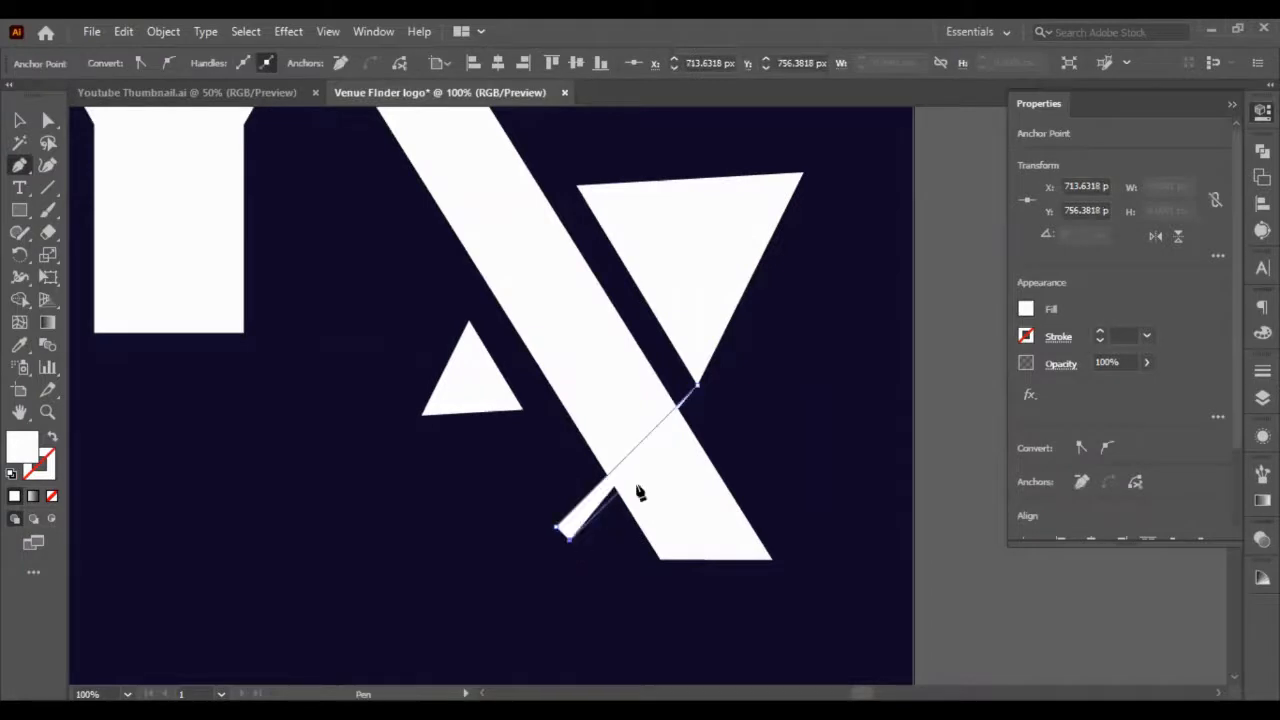
{"action": "left_click", "coordinate": [712, 397]}
{"action": "left_click", "coordinate": [696, 388]}
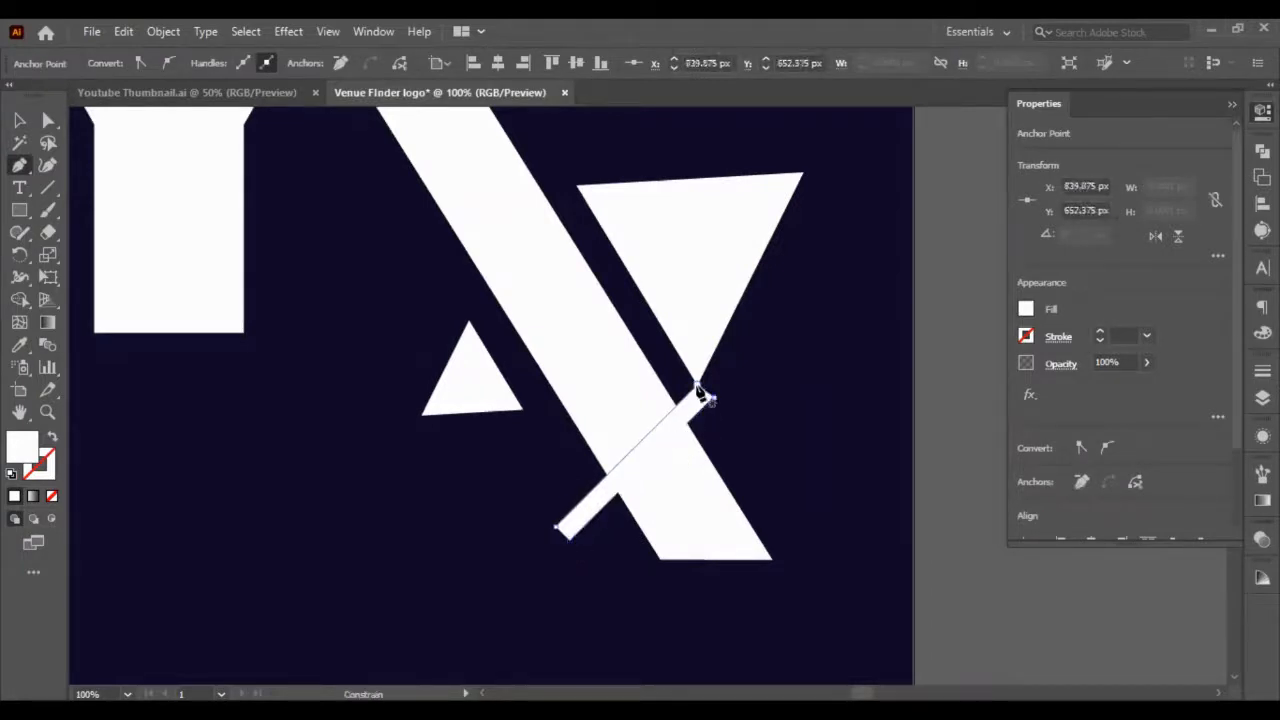
{"action": "left_click", "coordinate": [19, 121]}
Subtract the diagonal strip from the slanted bar with Minus Front and select the resulting split bar
{"action": "left_click", "coordinate": [789, 382]}
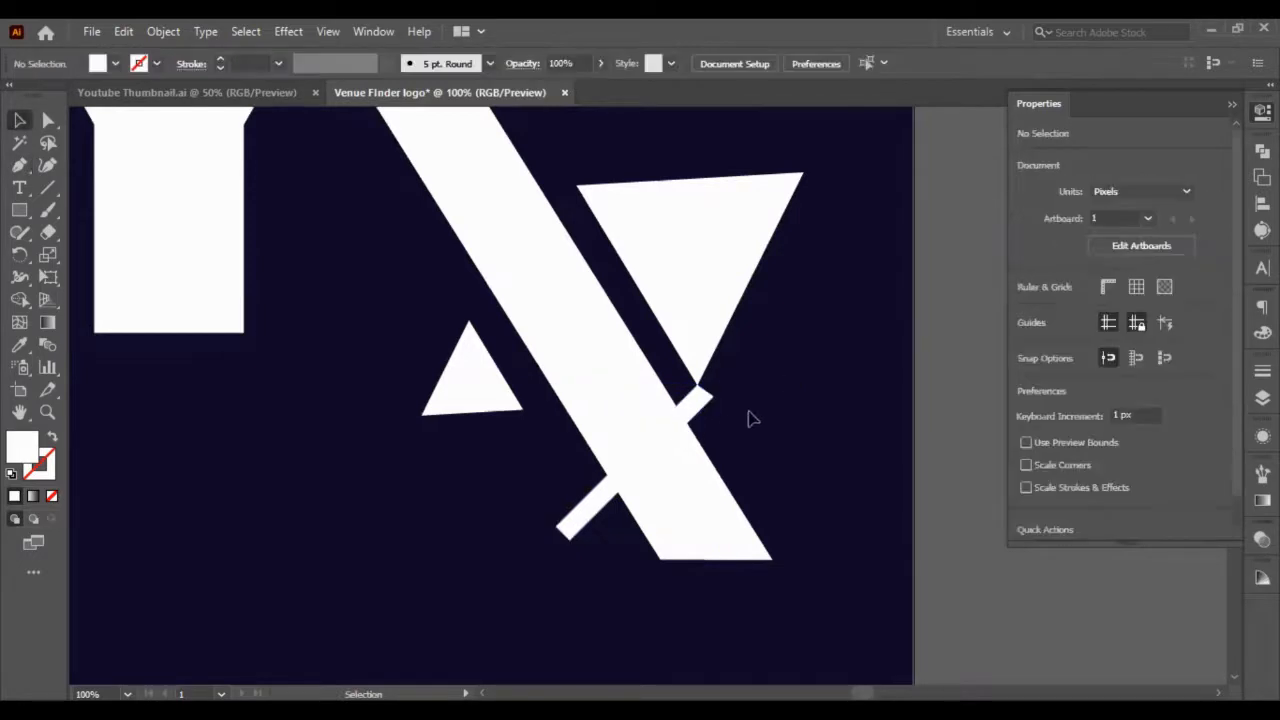
{"action": "left_click", "coordinate": [706, 408]}
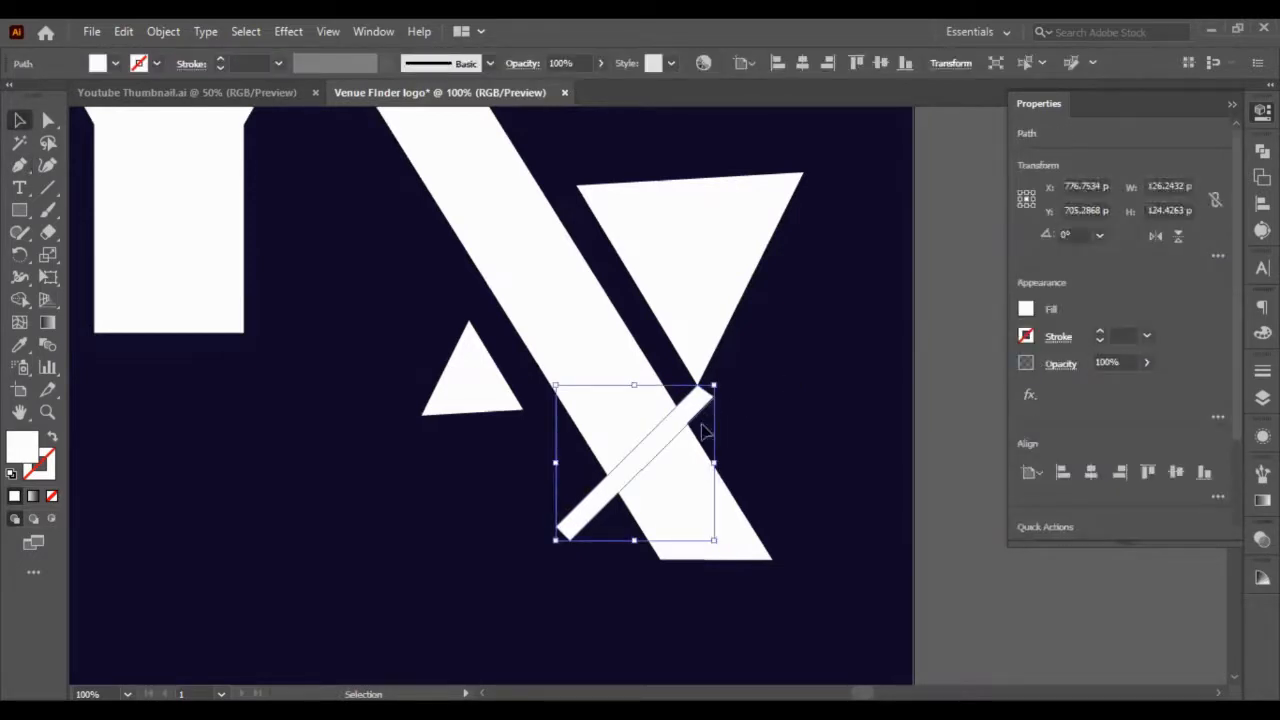
{"action": "left_click", "coordinate": [610, 323], "text": "shift"}
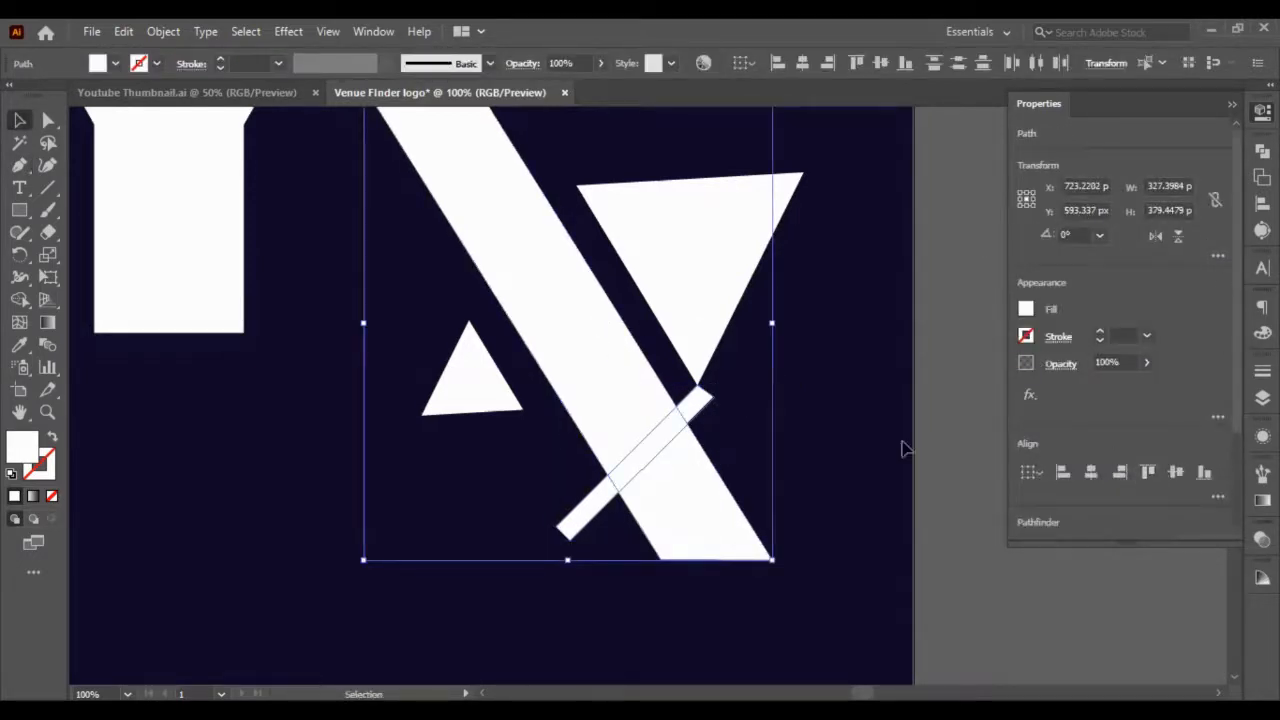
{"action": "left_click", "coordinate": [1262, 151]}
{"action": "left_click", "coordinate": [1078, 192]}
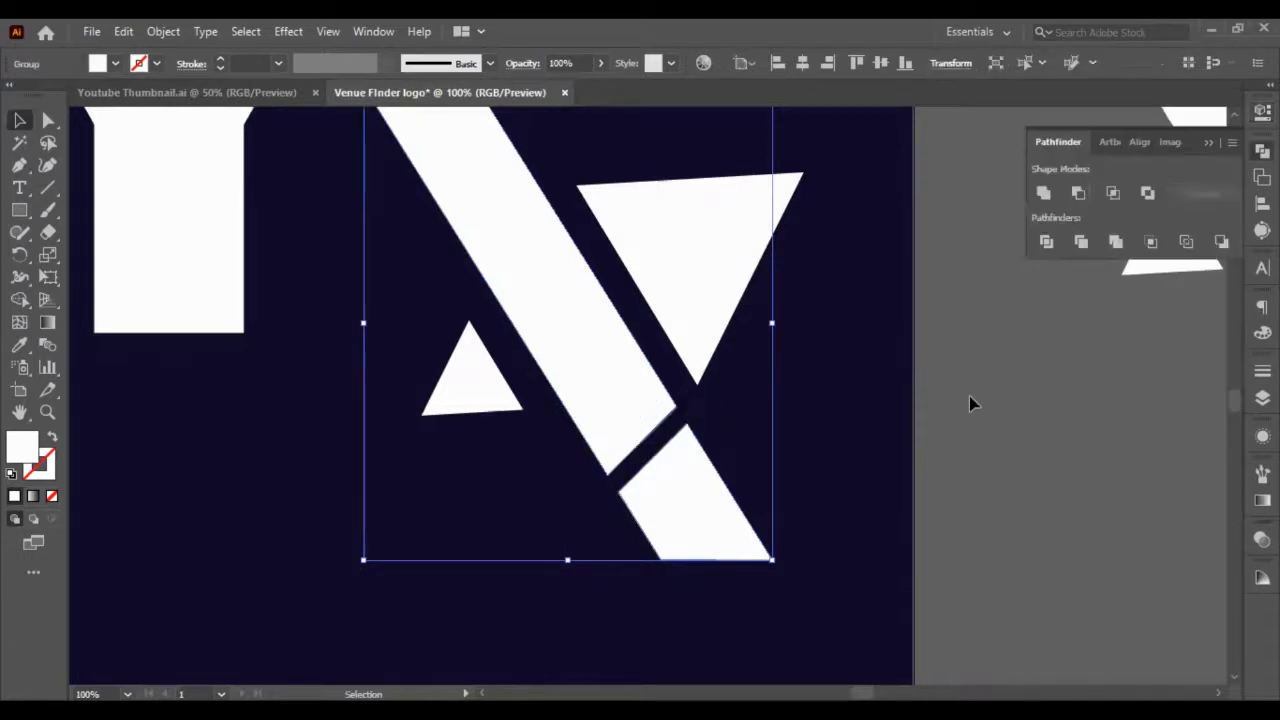
{"action": "left_click", "coordinate": [922, 463]}
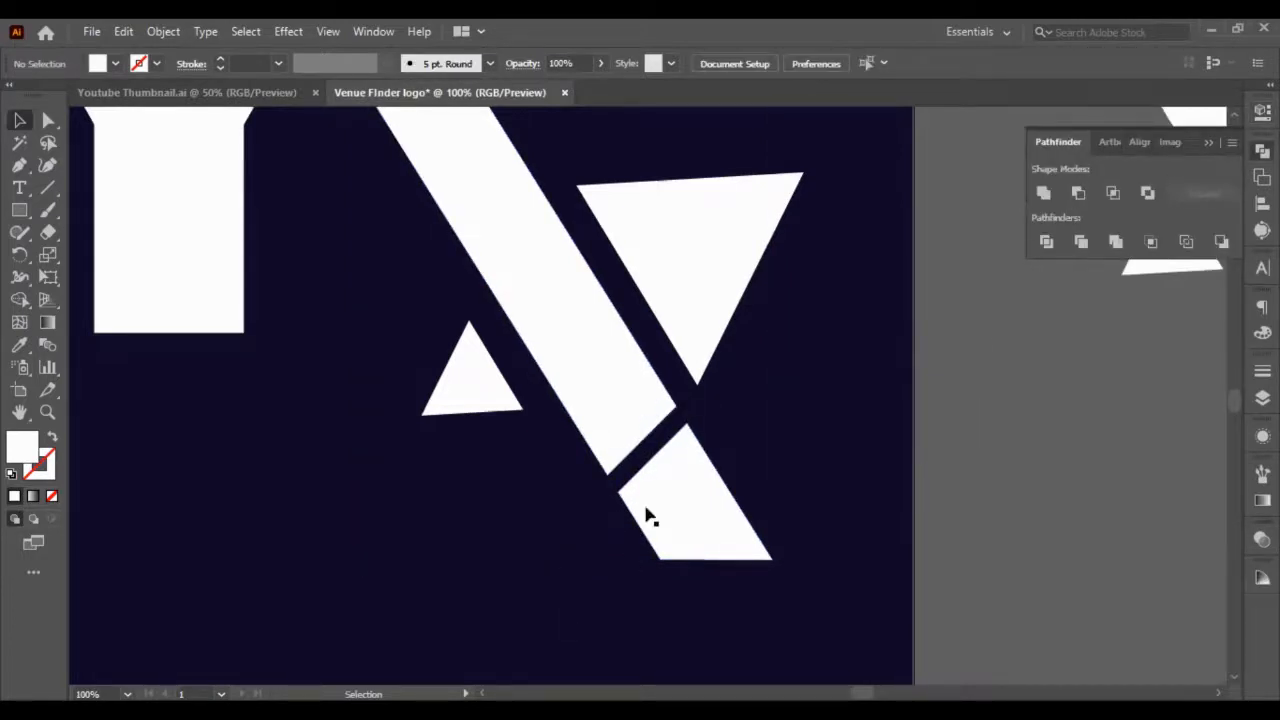
{"action": "left_click", "coordinate": [648, 516]}
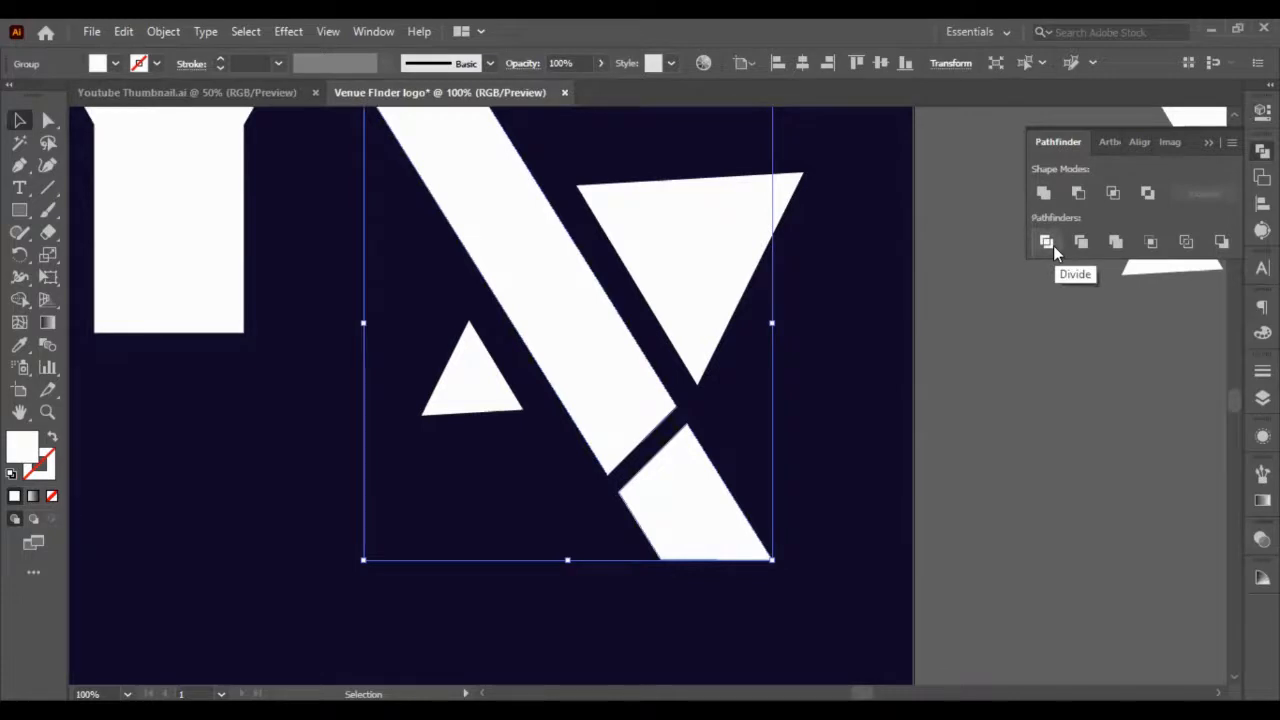
Ungroup the split slanted bar and delete the small triangle beside its lower half
{"action": "left_click", "coordinate": [930, 445]}
{"action": "left_click", "coordinate": [678, 556]}
{"action": "key", "text": "ctrl+shift+g"}
{"action": "left_click", "coordinate": [837, 486]}
{"action": "left_click", "coordinate": [724, 503]}
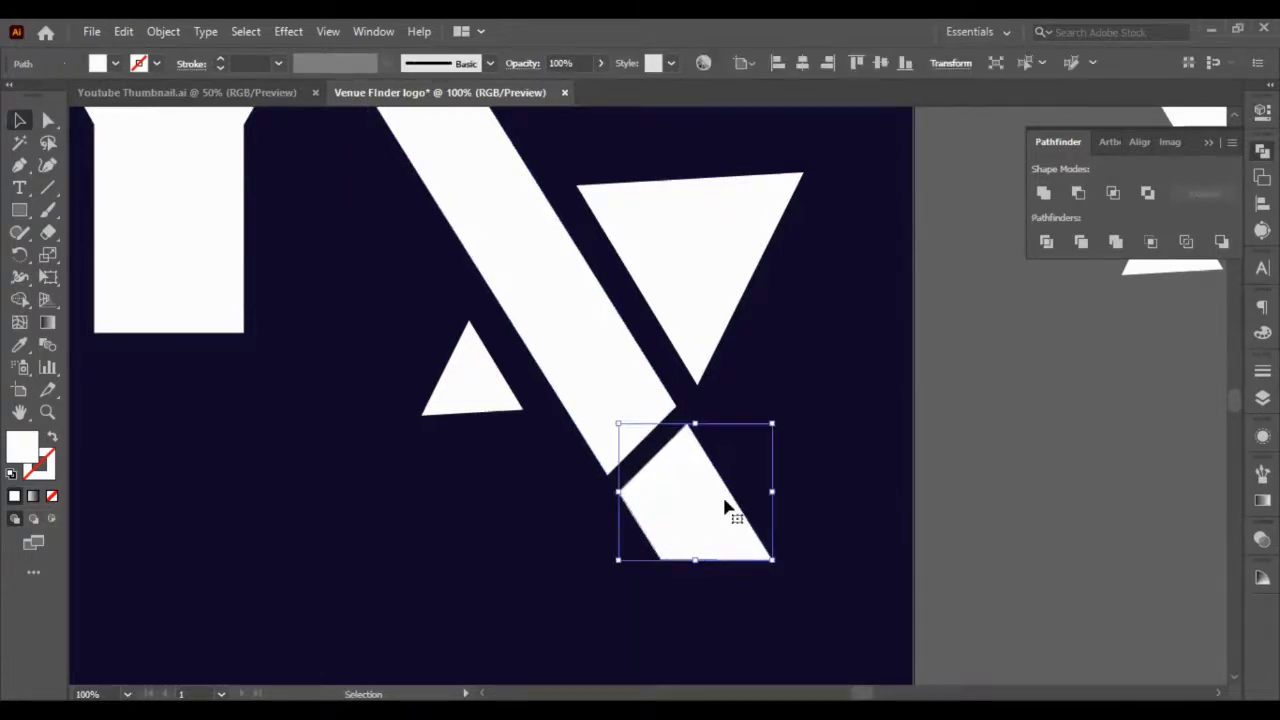
{"action": "scroll", "coordinate": [865, 451], "scroll_direction": "left", "scroll_amount": 1}
{"action": "scroll", "coordinate": [865, 451], "scroll_direction": "down", "scroll_amount": 1}
{"action": "scroll", "coordinate": [865, 451], "scroll_direction": "up", "scroll_amount": 1}
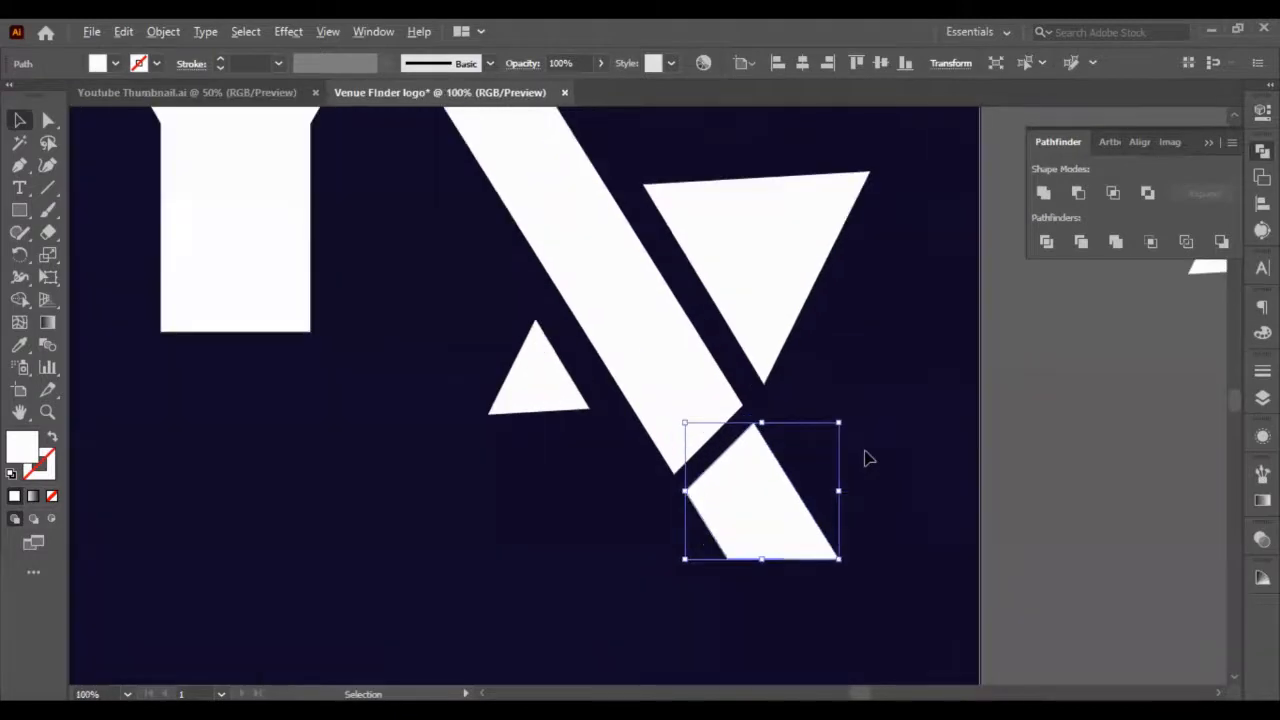
{"action": "left_click", "coordinate": [542, 394]}
{"action": "key", "text": "Delete"}
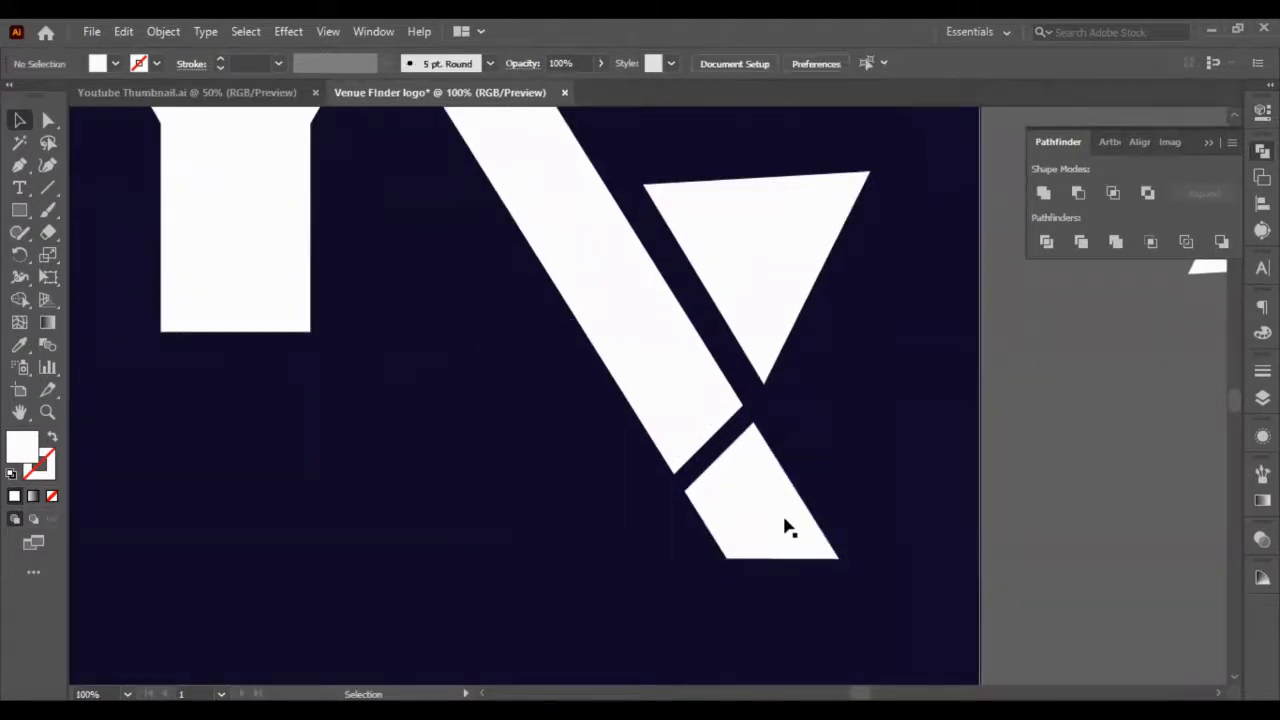
Replace the bar's cut-off lower piece with a horizontally mirrored copy placed on the other side of the bar's tip
{"action": "left_click", "coordinate": [784, 525]}
{"action": "left_click_drag", "start_coordinate": [784, 525], "coordinate": [654, 523]}
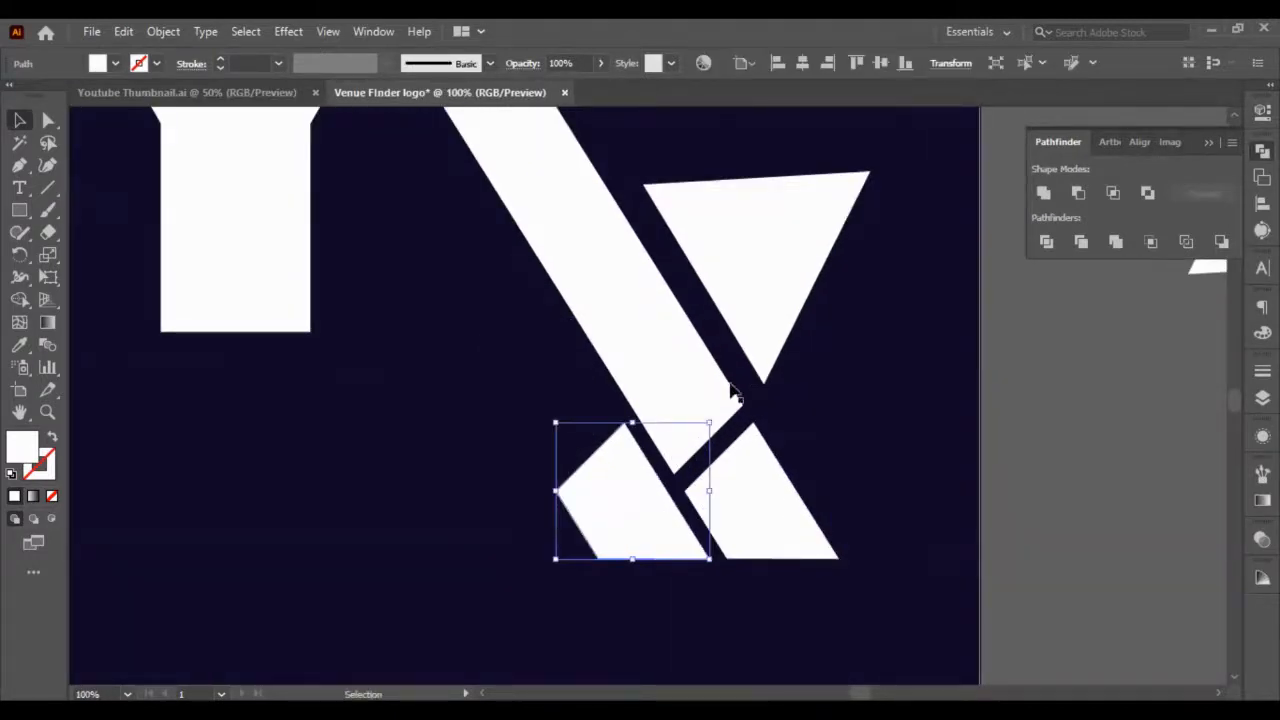
{"action": "left_click", "coordinate": [1262, 150]}
{"action": "left_click", "coordinate": [1162, 240]}
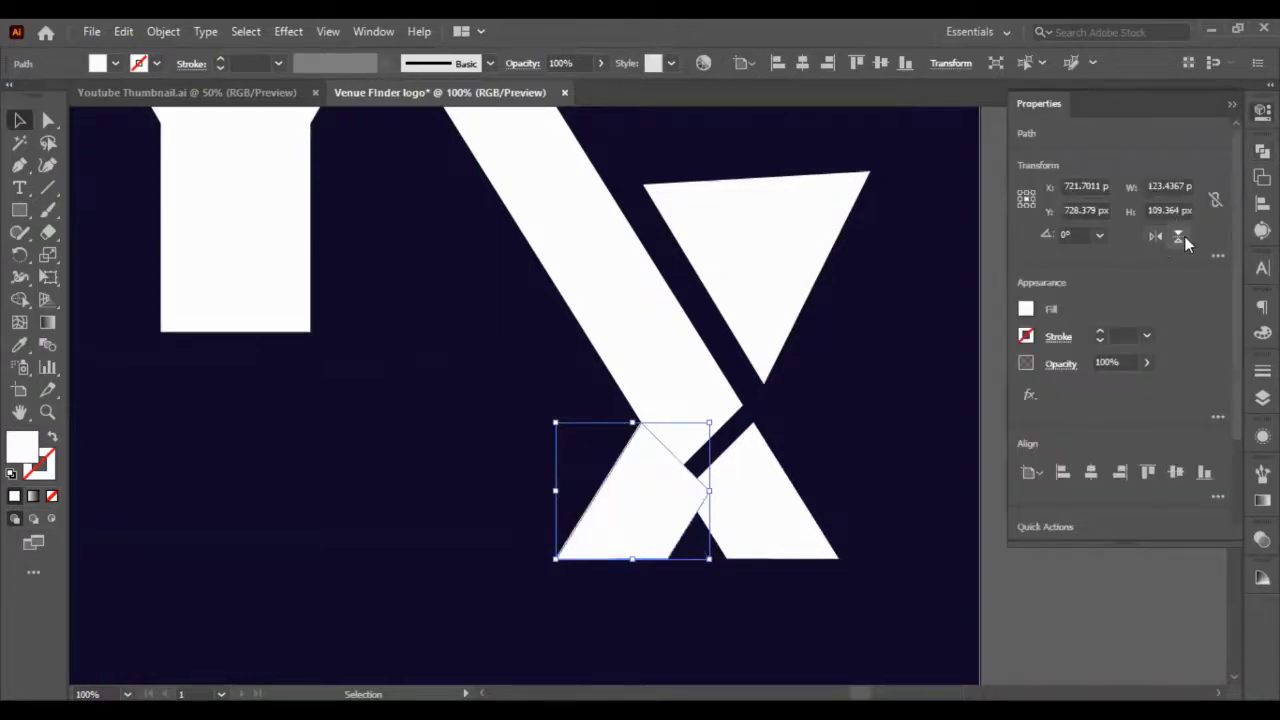
{"action": "left_click", "coordinate": [1184, 236]}
{"action": "left_click", "coordinate": [1160, 232]}
{"action": "key", "text": "shift+Left"}
{"action": "key", "text": "shift+Left"}
{"action": "key", "text": "shift+Left"}
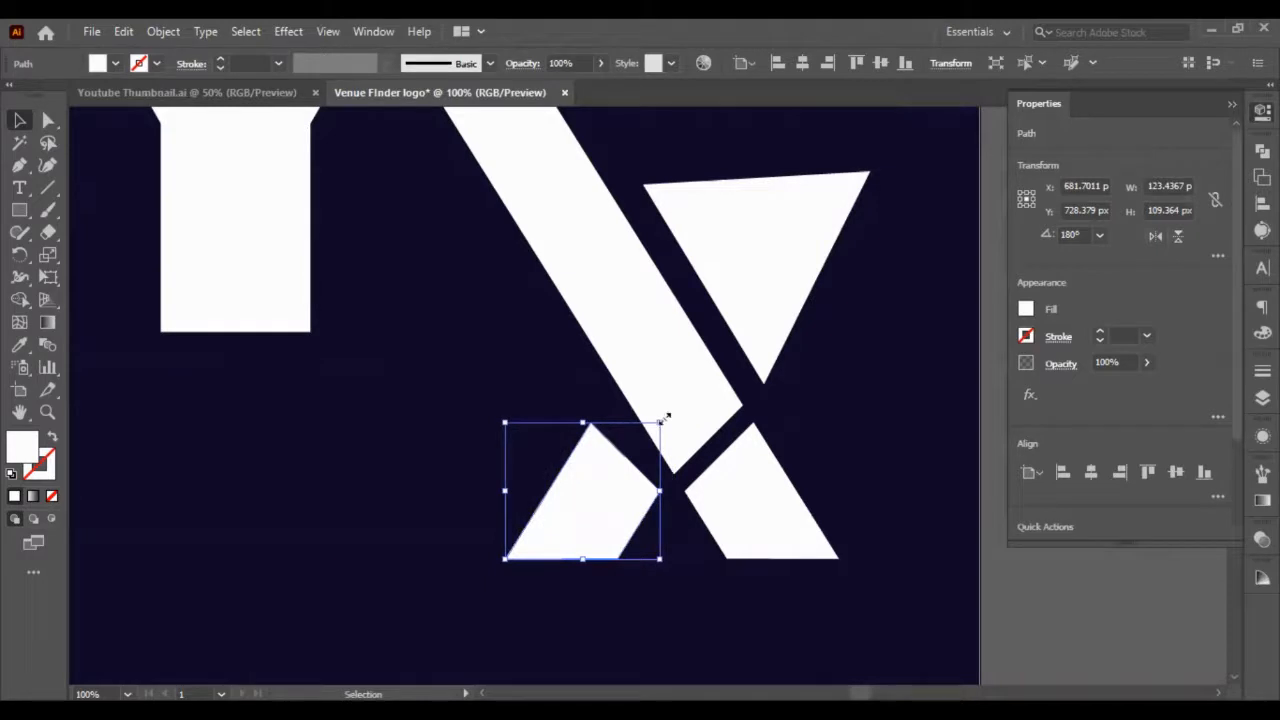
{"action": "left_click", "coordinate": [724, 460]}
{"action": "key", "text": "Delete"}
Rotate the mirrored piece to about 167° so its short edge parallels the slanted bar's edge, and nudge it 2 px right
{"action": "left_click", "coordinate": [621, 467]}
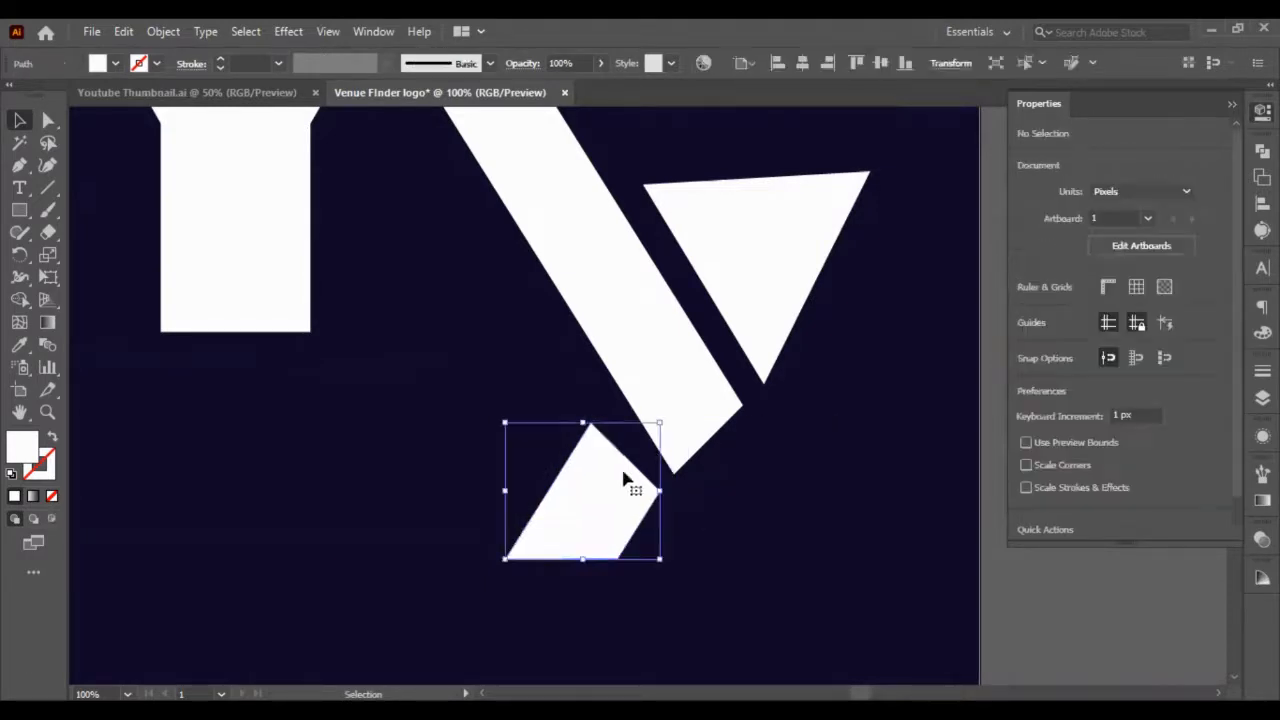
{"action": "left_click_drag", "start_coordinate": [665, 413], "coordinate": [655, 446]}
{"action": "scroll", "coordinate": [590, 478], "scroll_direction": "up", "scroll_amount": 3}
{"action": "left_click_drag", "start_coordinate": [697, 563], "coordinate": [689, 403]}
{"action": "scroll", "coordinate": [700, 385], "scroll_direction": "up", "scroll_amount": 3}
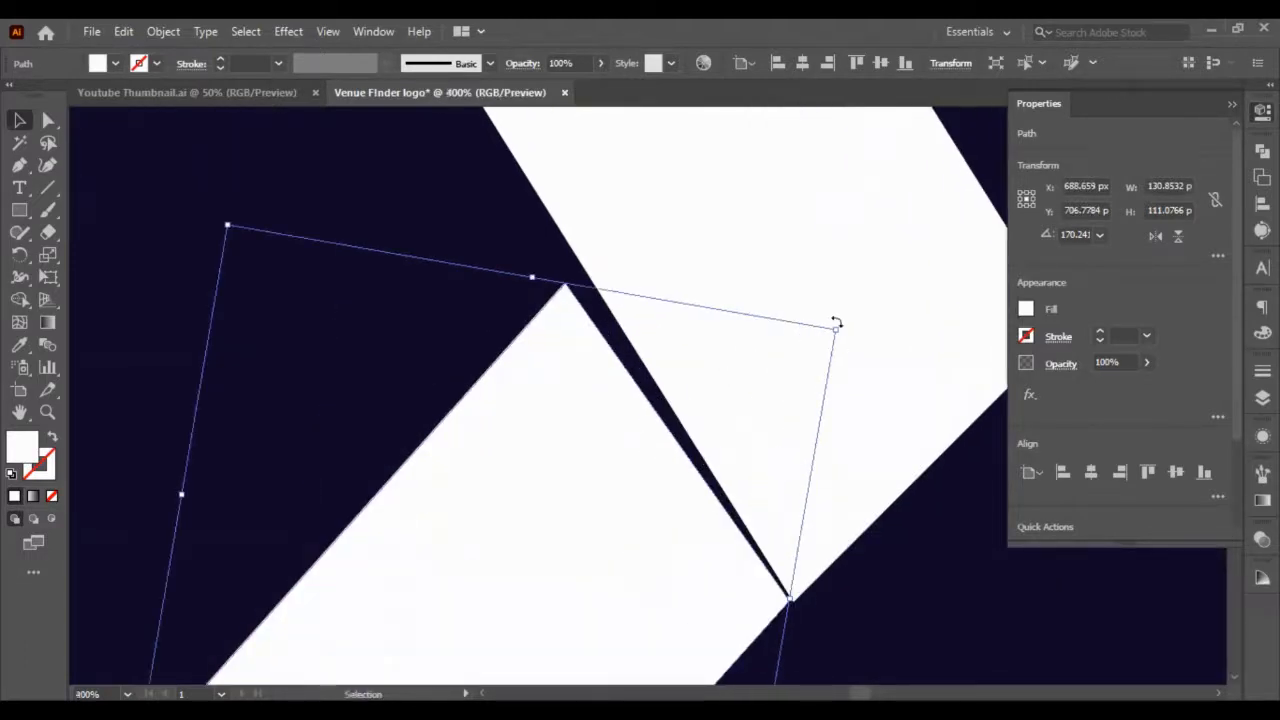
{"action": "left_click_drag", "start_coordinate": [836, 322], "coordinate": [857, 341]}
{"action": "key", "text": "Right"}
{"action": "key", "text": "Right"}
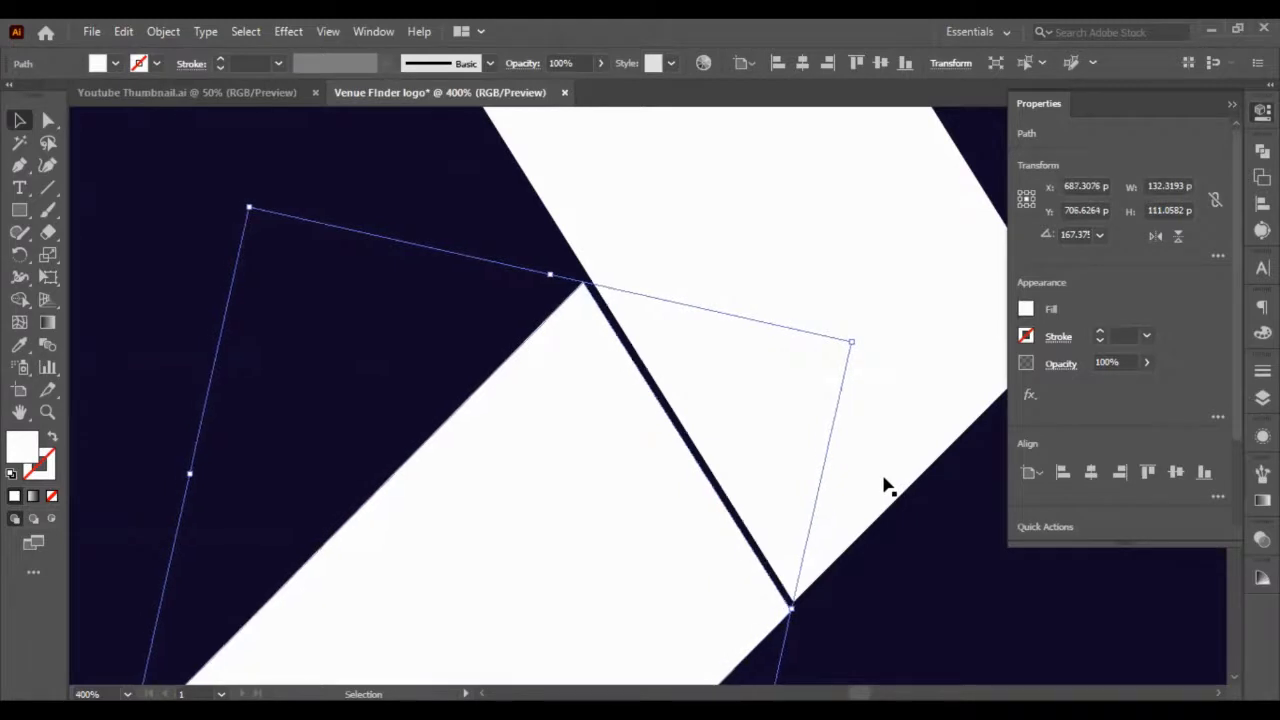
Fine-position the mirrored piece so its corner meets the slanted bar's bottom corner and their cut edges line up
{"action": "scroll", "coordinate": [797, 633], "scroll_direction": "up", "scroll_amount": 5}
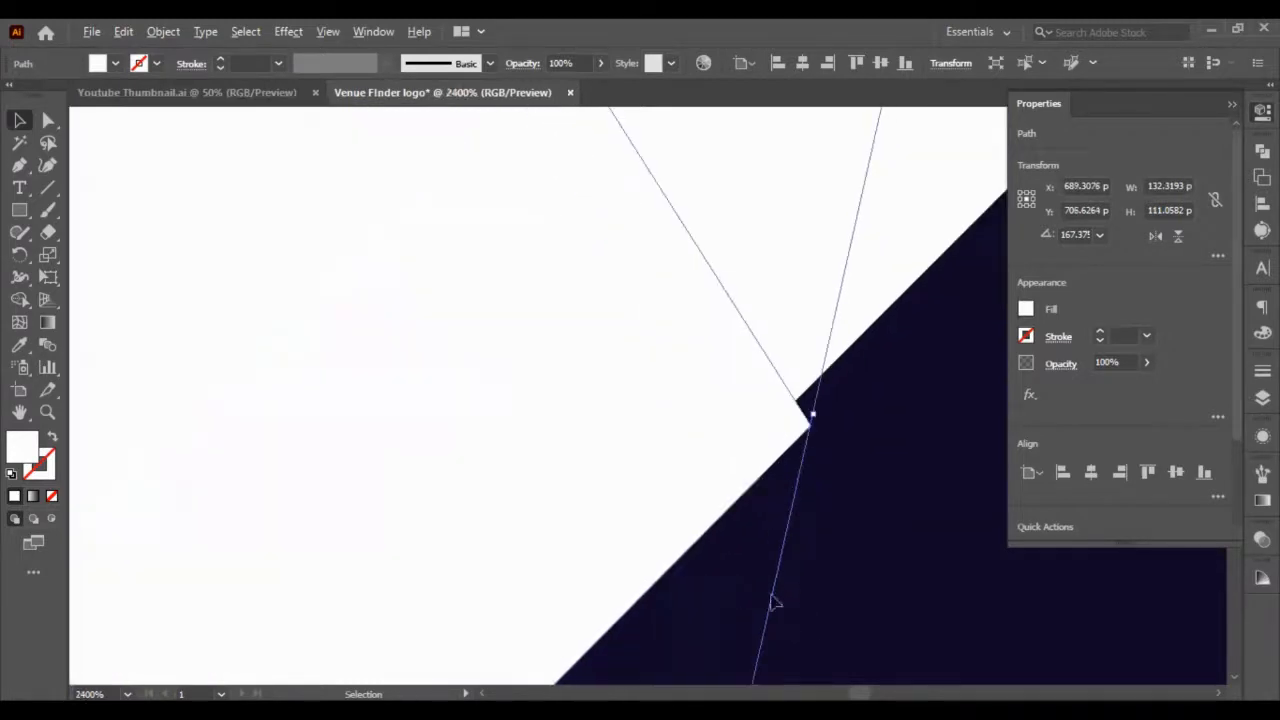
{"action": "mouse_move", "coordinate": [778, 425]}
{"action": "left_mouse_down"}
{"action": "mouse_move", "coordinate": [762, 425]}
{"action": "mouse_move", "coordinate": [772, 410]}
{"action": "left_mouse_up"}
{"action": "left_click", "coordinate": [829, 445]}
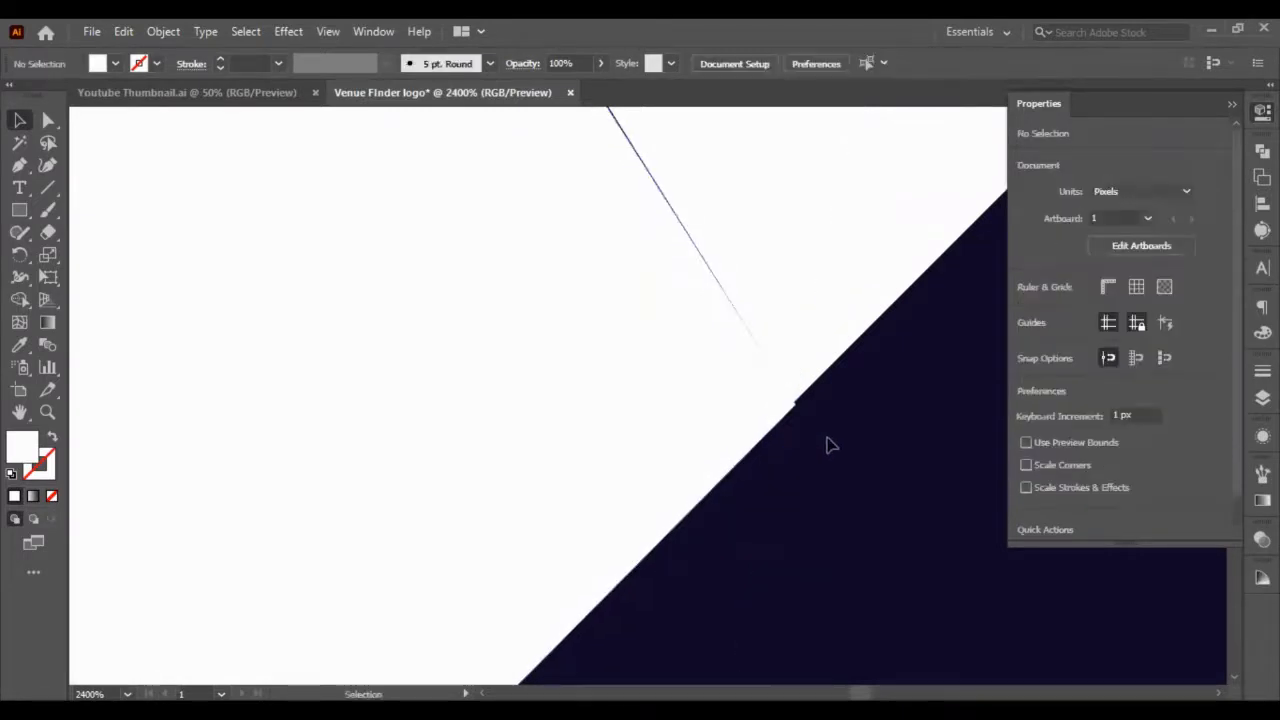
{"action": "left_click", "coordinate": [752, 425]}
{"action": "scroll", "coordinate": [777, 423], "scroll_direction": "up", "scroll_amount": 3, "text": "alt"}
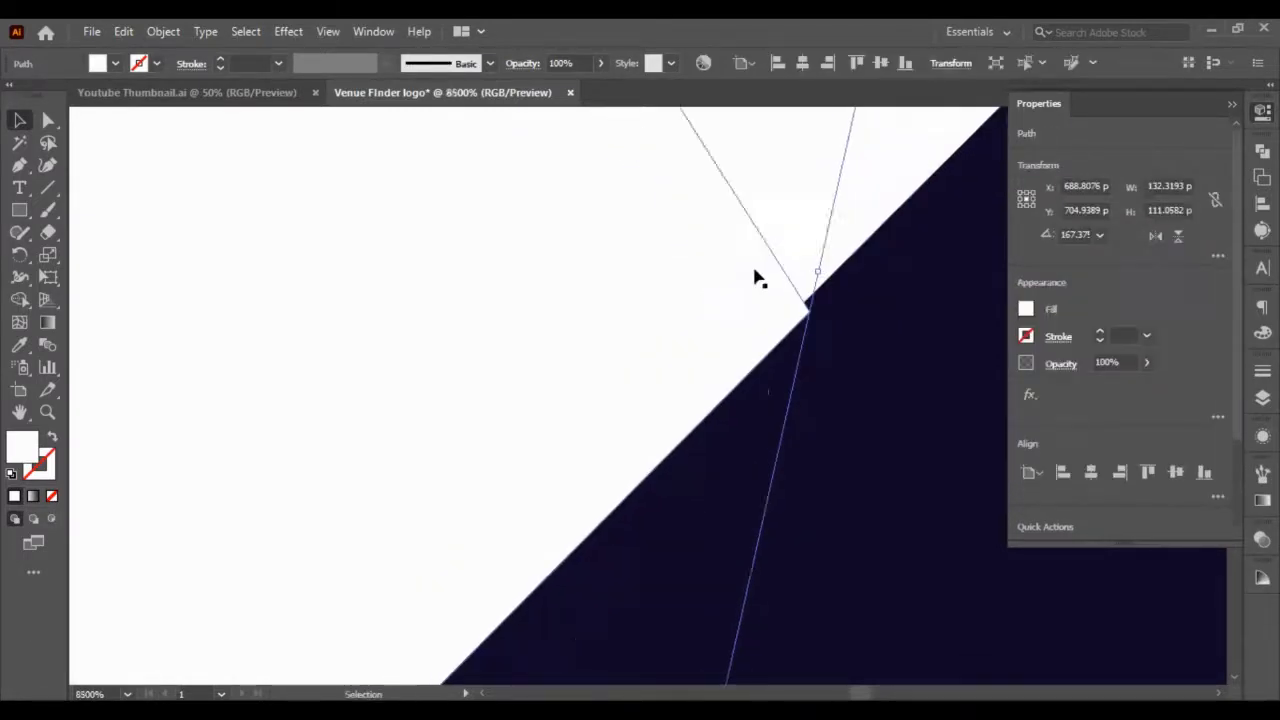
{"action": "scroll", "coordinate": [755, 270], "scroll_direction": "up", "scroll_amount": 3}
{"action": "mouse_move", "coordinate": [776, 507]}
{"action": "left_mouse_down"}
{"action": "mouse_move", "coordinate": [761, 527]}
{"action": "mouse_move", "coordinate": [769, 520]}
{"action": "left_mouse_up"}
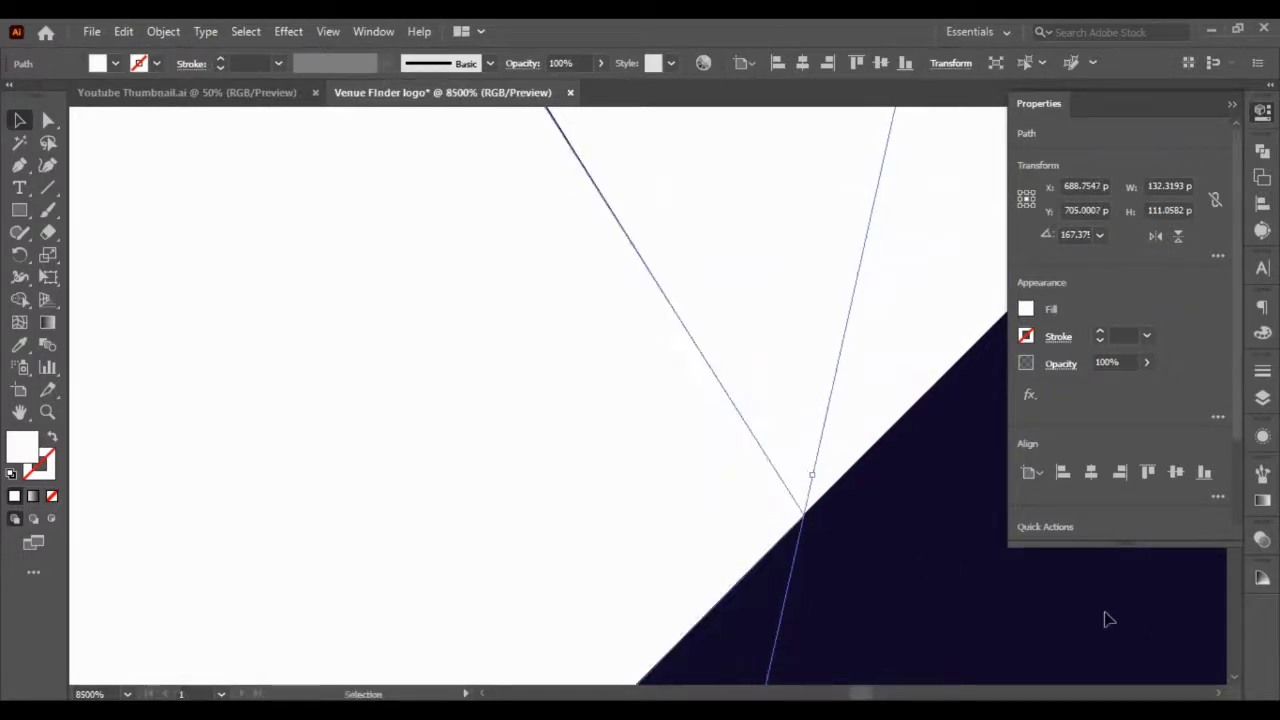
{"action": "left_click", "coordinate": [1029, 600]}
{"action": "scroll", "coordinate": [822, 462], "scroll_direction": "down", "scroll_amount": 4, "text": "alt"}
{"action": "scroll", "coordinate": [783, 384], "scroll_direction": "up", "scroll_amount": 1}
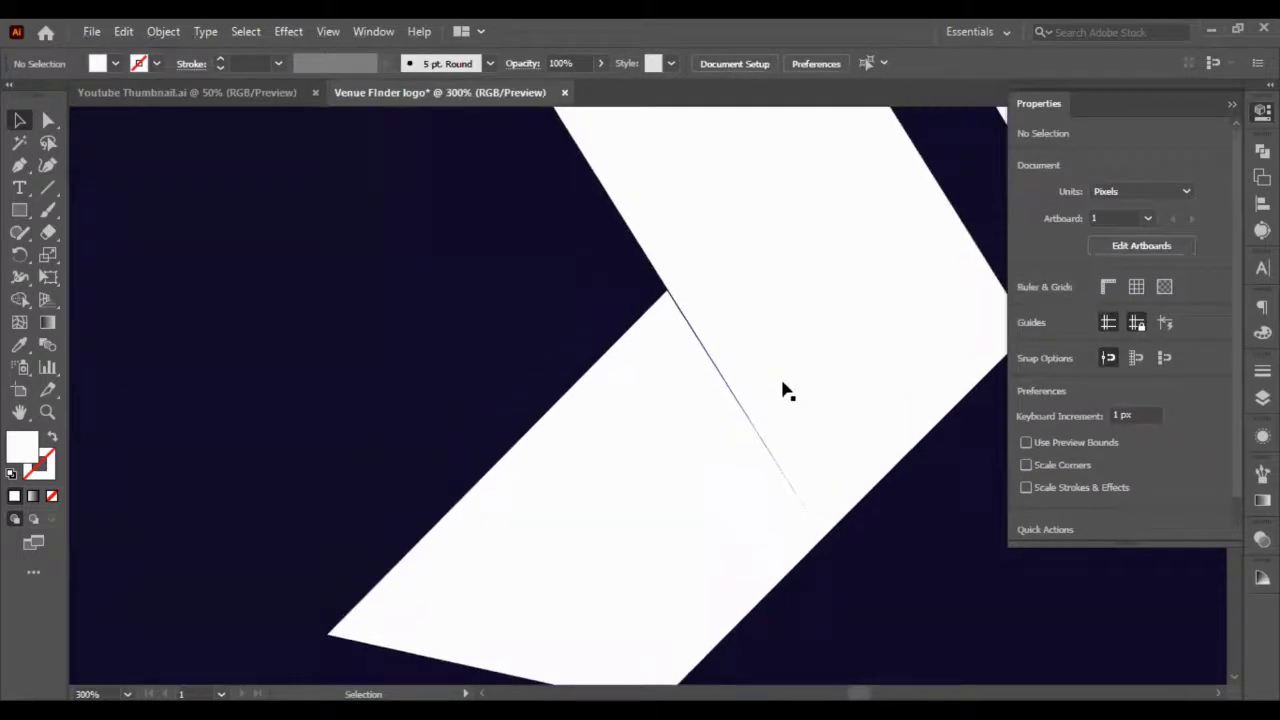
Rotate the mirrored piece slightly further parallel to the bar, and offset it 10 px left and 10 px down
{"action": "left_click", "coordinate": [731, 423]}
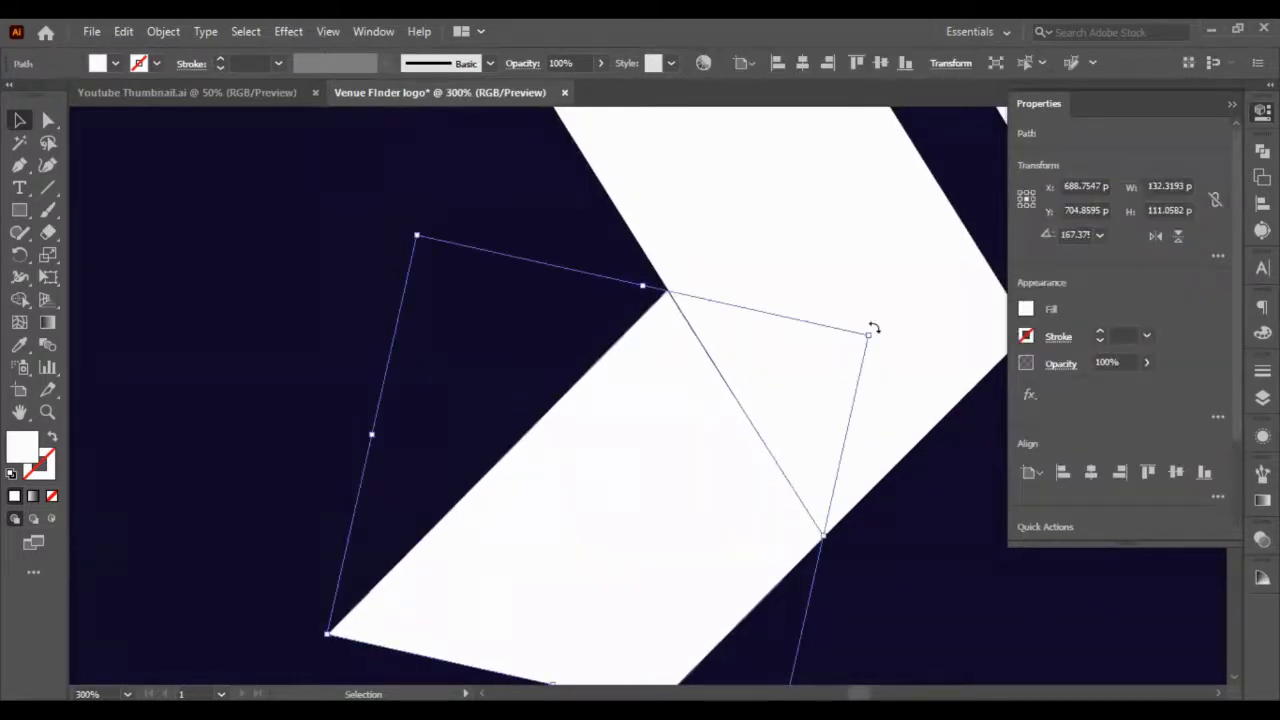
{"action": "left_click_drag", "start_coordinate": [868, 326], "coordinate": [881, 333]}
{"action": "key", "text": "shift+Left"}
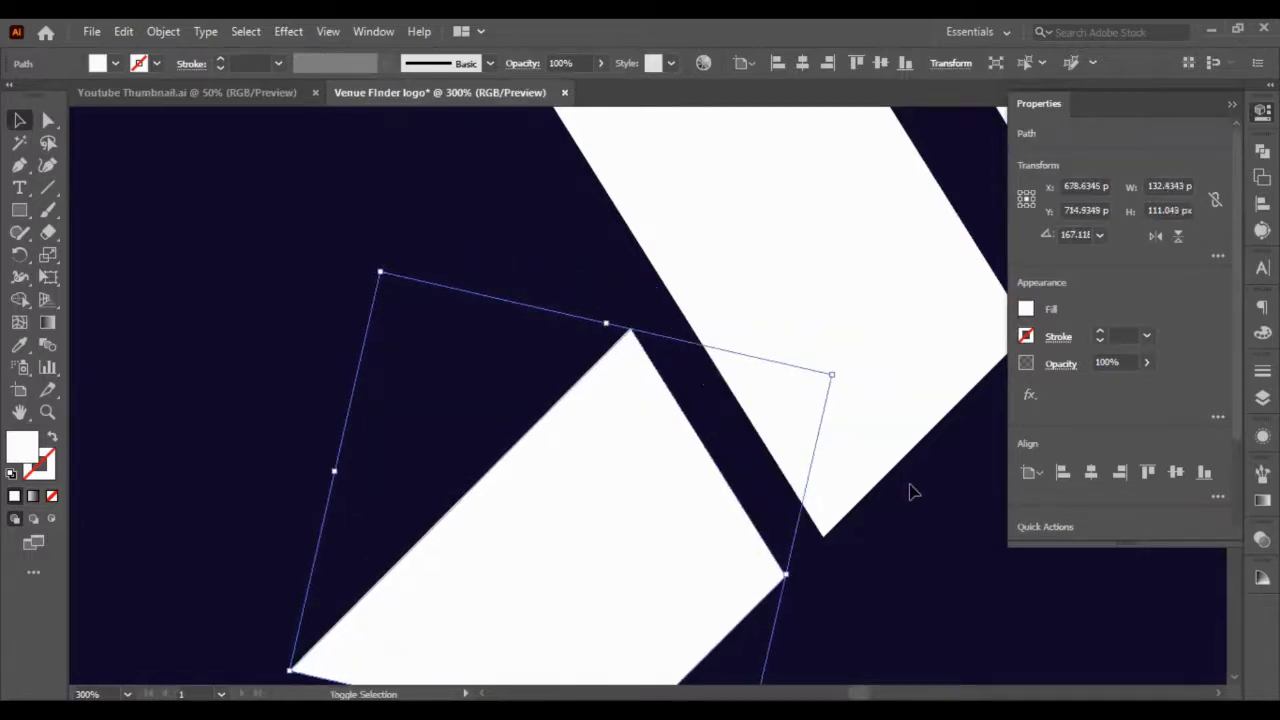
{"action": "left_click", "coordinate": [895, 535]}
{"action": "scroll", "coordinate": [897, 545], "scroll_direction": "down", "scroll_amount": 4}
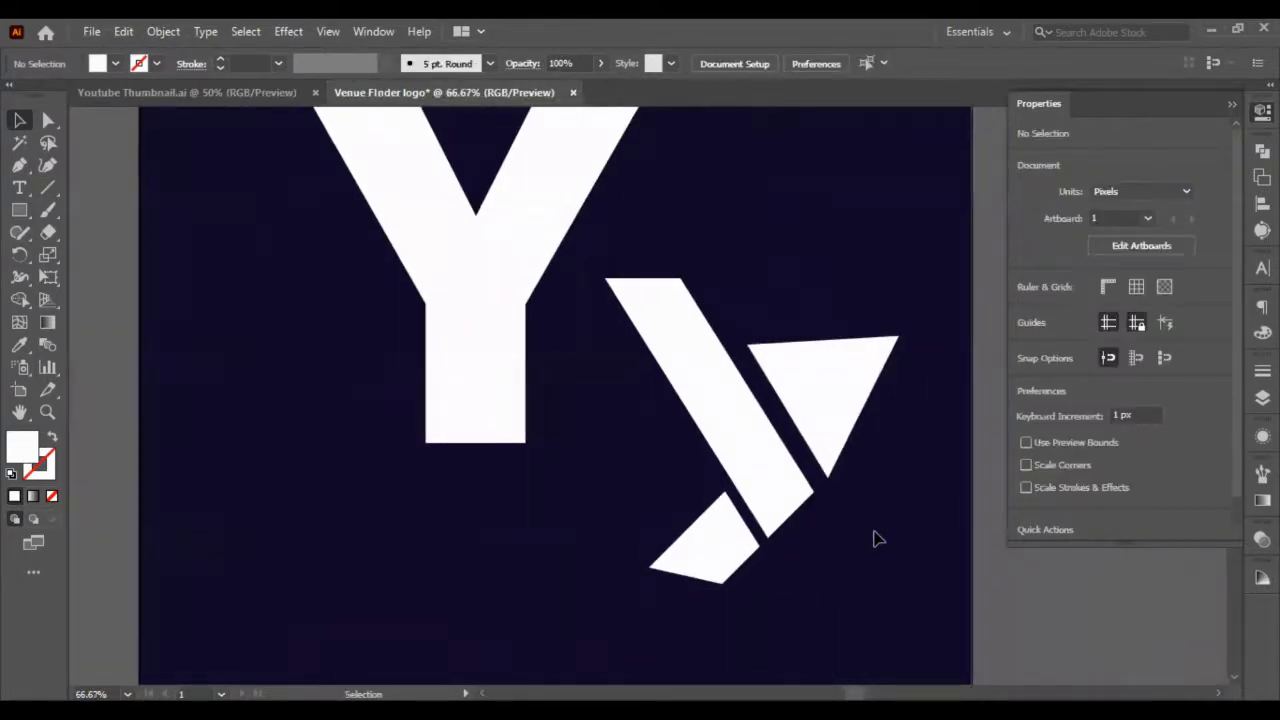
Widen the gap between the small lower piece and the bar by moving the piece 10 px left and 10 px down
{"action": "left_click", "coordinate": [698, 568]}
{"action": "key", "text": "shift+Left"}
{"action": "key", "text": "shift+Right"}
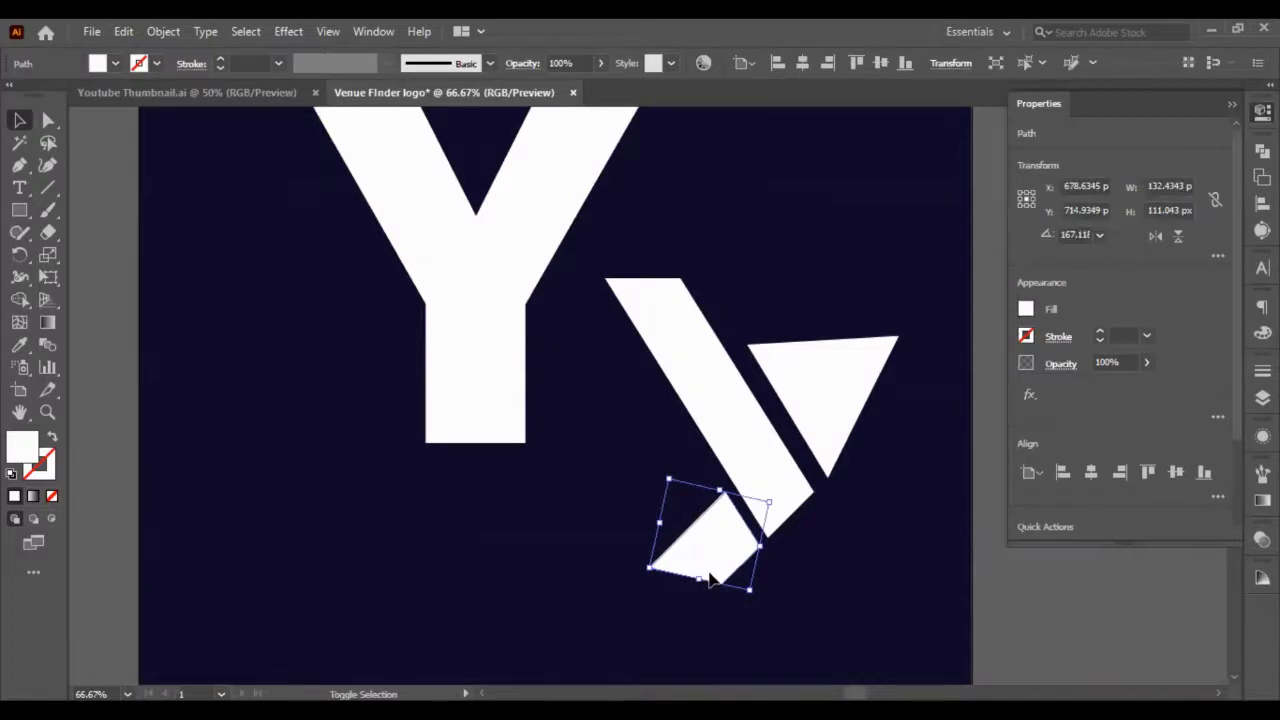
{"action": "key", "text": "shift+Left"}
{"action": "key", "text": "shift+Down"}
{"action": "left_click", "coordinate": [813, 588]}
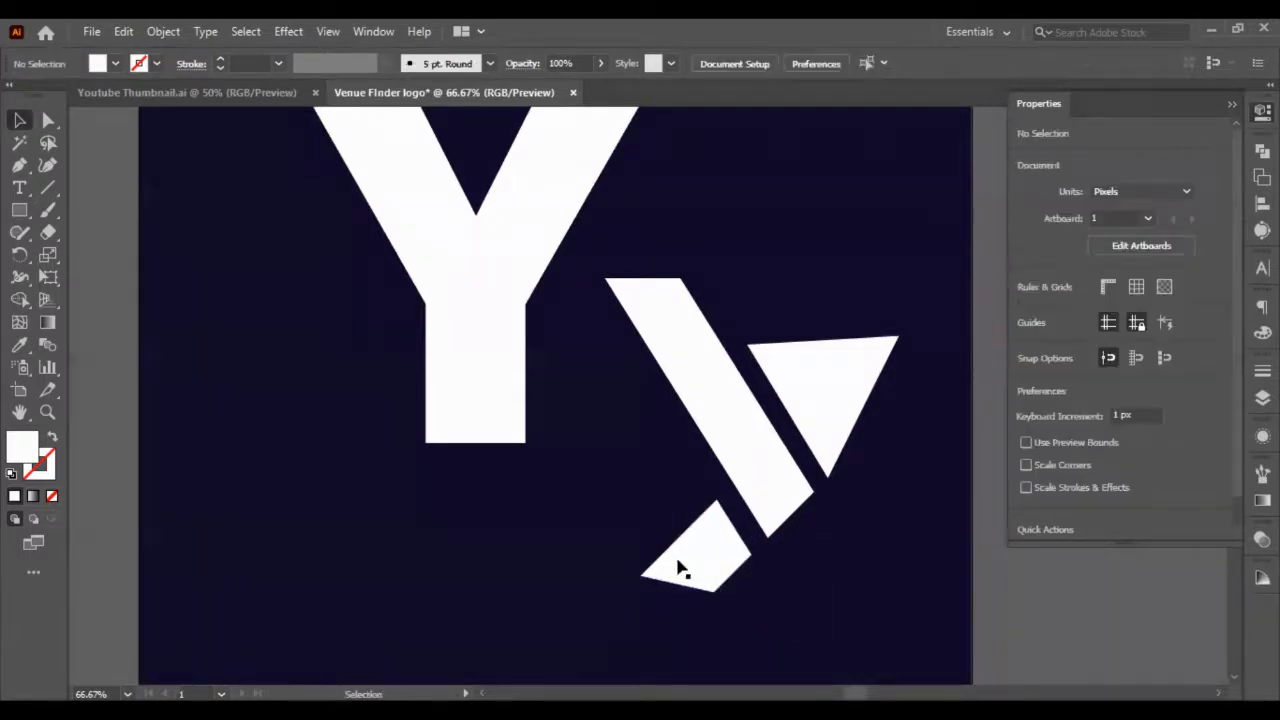
Nudge the small lower piece back toward the bar, 5 px up and 4 px right
{"action": "left_click", "coordinate": [676, 550]}
{"action": "key", "text": "Up"}
{"action": "key", "text": "Up"}
{"action": "key", "text": "Up"}
{"action": "key", "text": "Up"}
{"action": "key", "text": "Up"}
{"action": "key", "text": "Up"}
{"action": "key", "text": "Up"}
{"action": "key", "text": "Right"}
{"action": "key", "text": "Right"}
{"action": "key", "text": "Right"}
{"action": "key", "text": "Right"}
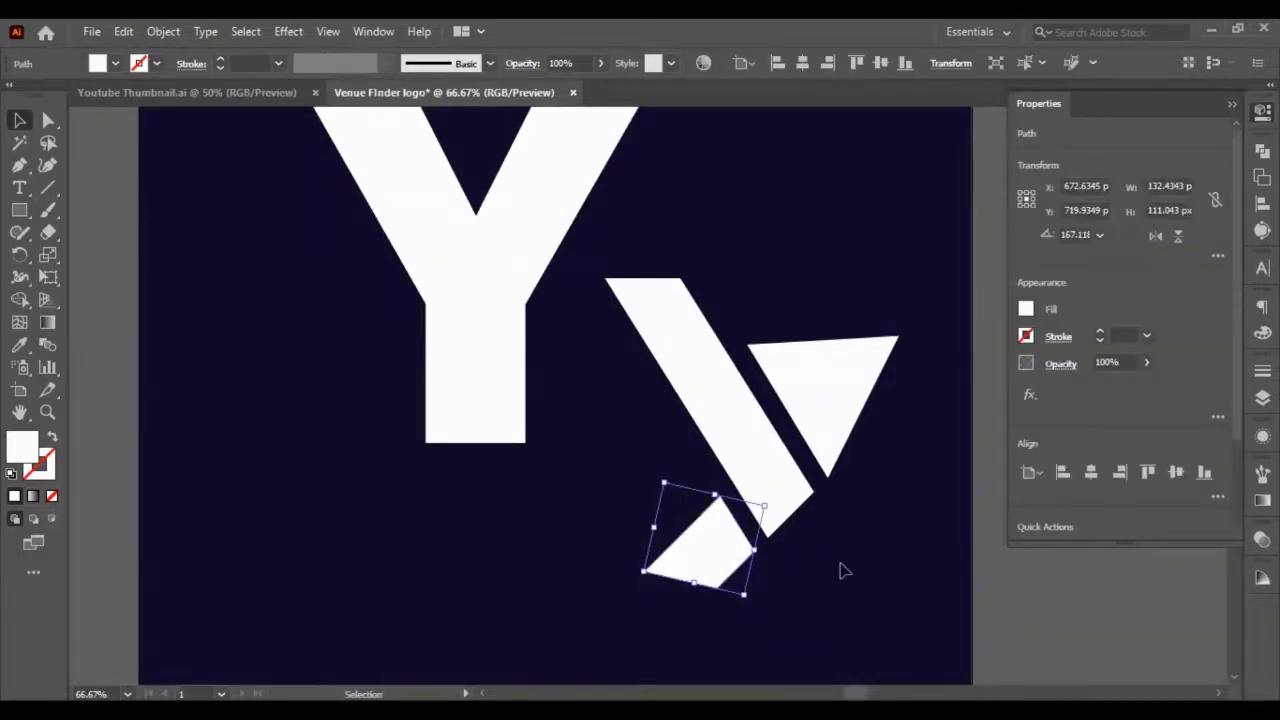
{"action": "left_click", "coordinate": [840, 571]}
{"action": "scroll", "coordinate": [840, 571], "scroll_direction": "up", "scroll_amount": 1}
{"action": "scroll", "coordinate": [833, 541], "scroll_direction": "down", "scroll_amount": 1}
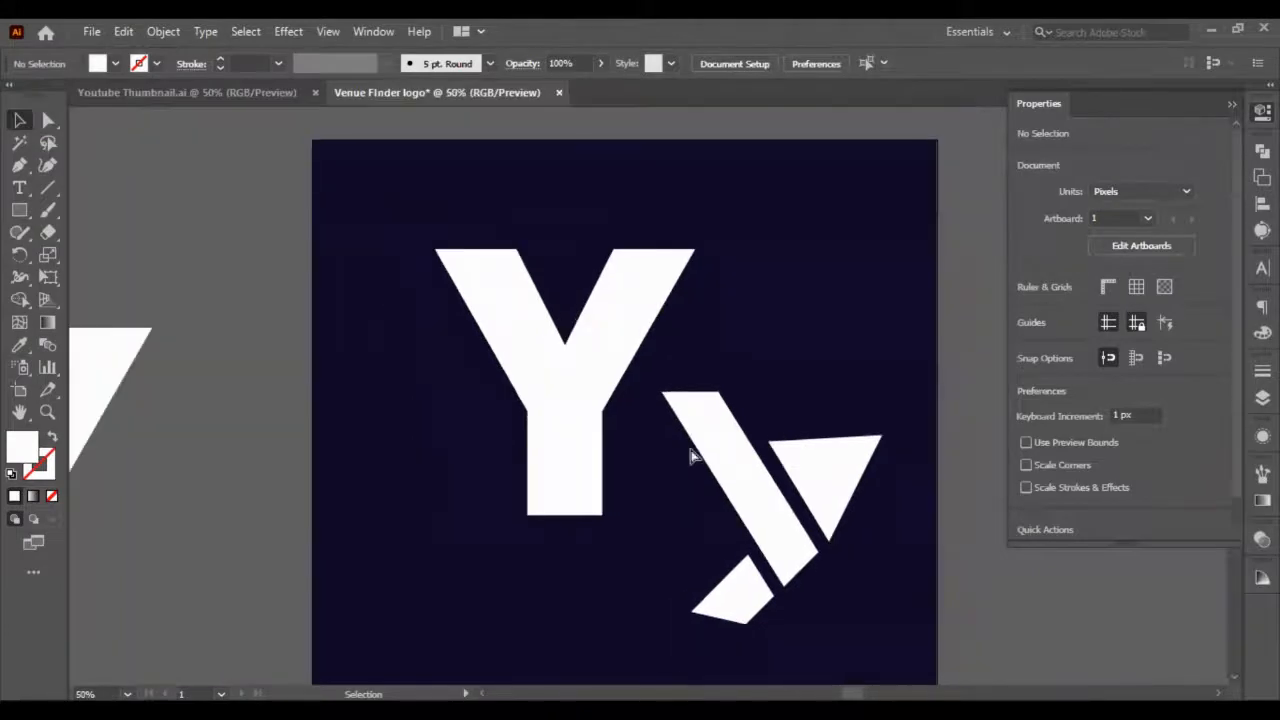
Place a grouped copy of the bar, triangle and small lower piece above the artboard
{"action": "scroll", "coordinate": [723, 423], "scroll_direction": "right", "scroll_amount": 1}
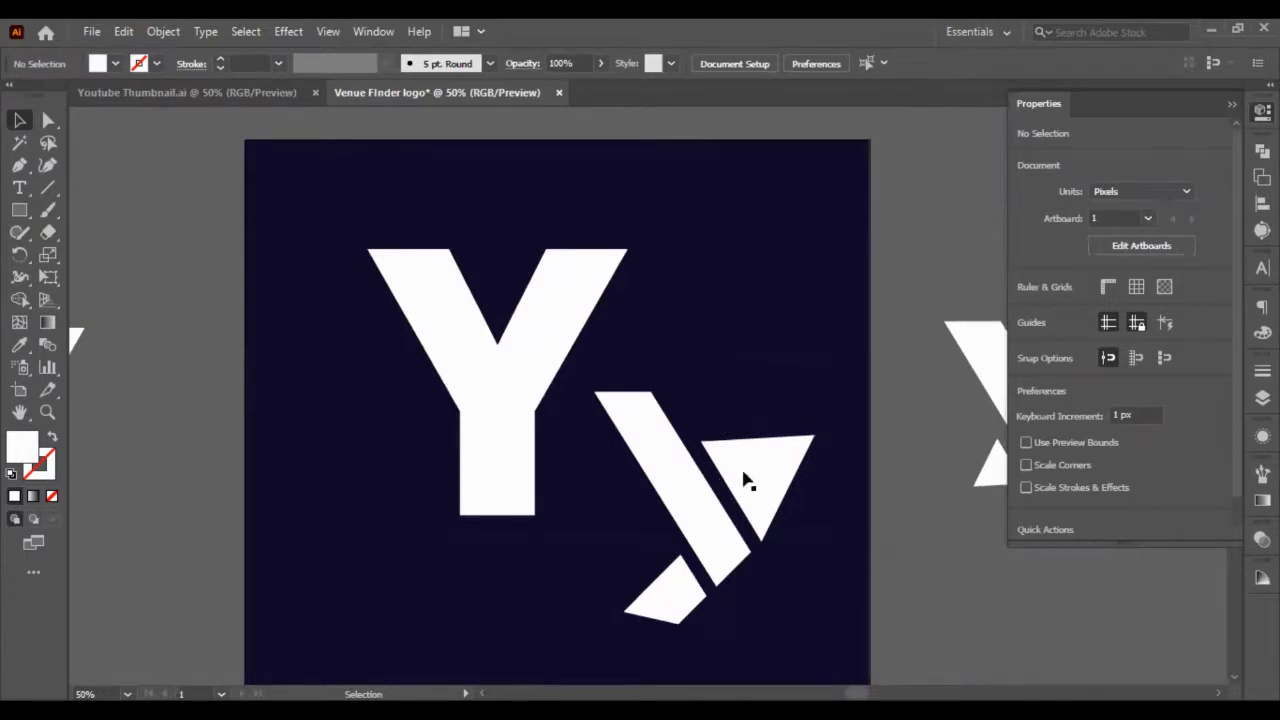
{"action": "left_click_drag", "start_coordinate": [600, 498], "coordinate": [770, 625]}
{"action": "scroll", "coordinate": [743, 651], "scroll_direction": "right", "scroll_amount": 2}
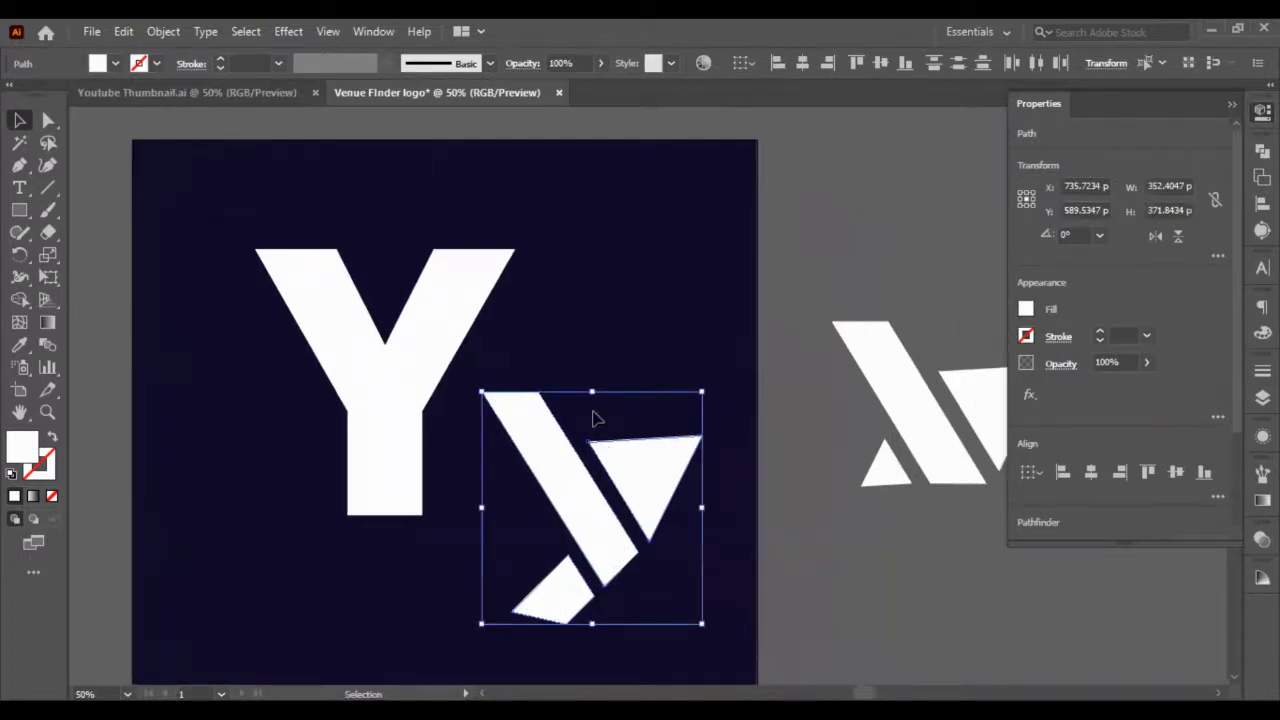
{"action": "left_click_drag", "start_coordinate": [593, 418], "coordinate": [416, 343]}
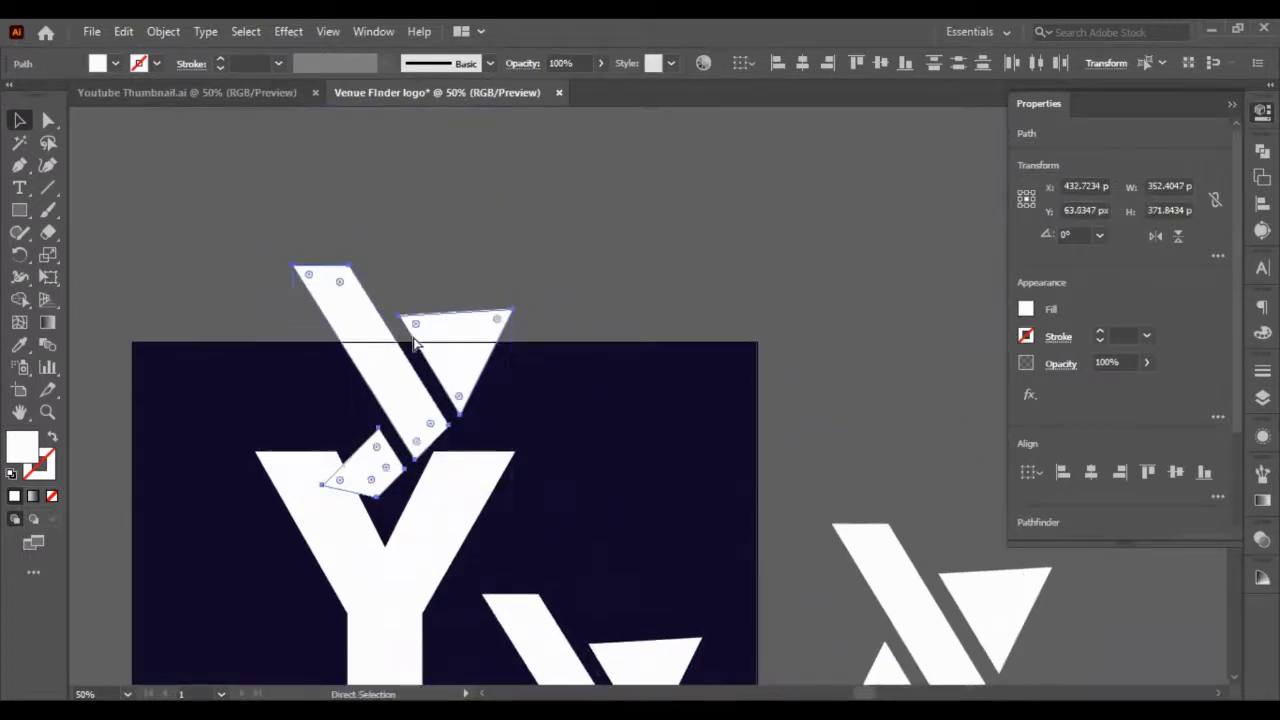
{"action": "key", "text": "v"}
{"action": "left_click_drag", "start_coordinate": [423, 414], "coordinate": [377, 209]}
{"action": "scroll", "coordinate": [580, 443], "scroll_direction": "down", "scroll_amount": 3}
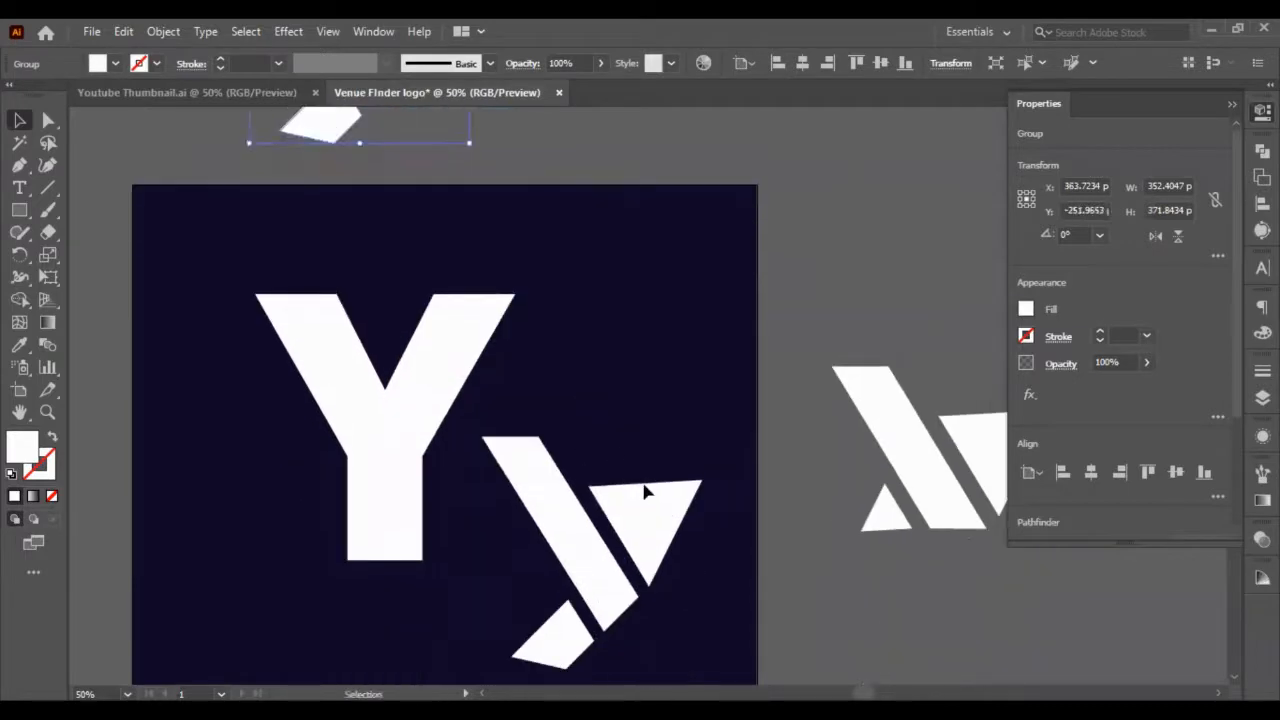
Try enlarging the triangle beside the bar until it reaches about the bar's top edge, keeping a gap between them
{"action": "left_click", "coordinate": [645, 491]}
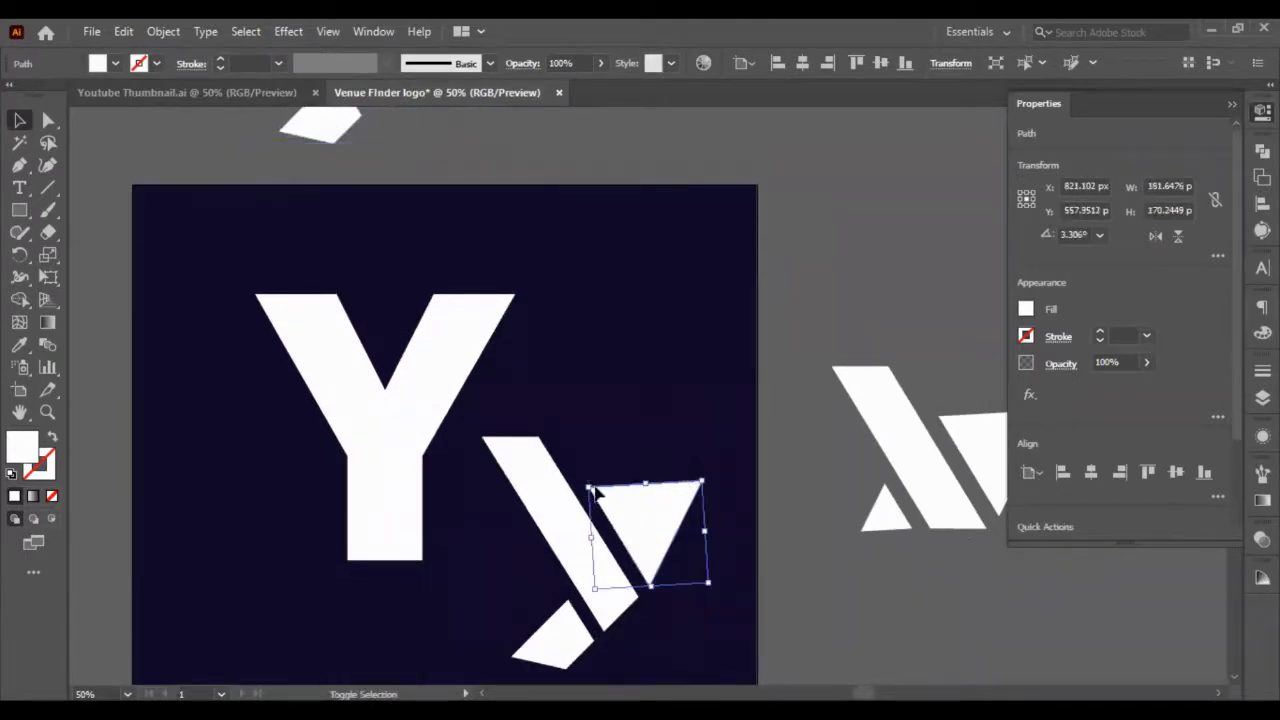
{"action": "left_click_drag", "start_coordinate": [590, 488], "coordinate": [518, 442]}
{"action": "left_click_drag", "start_coordinate": [709, 587], "coordinate": [738, 594]}
{"action": "key", "text": "shift+Right"}
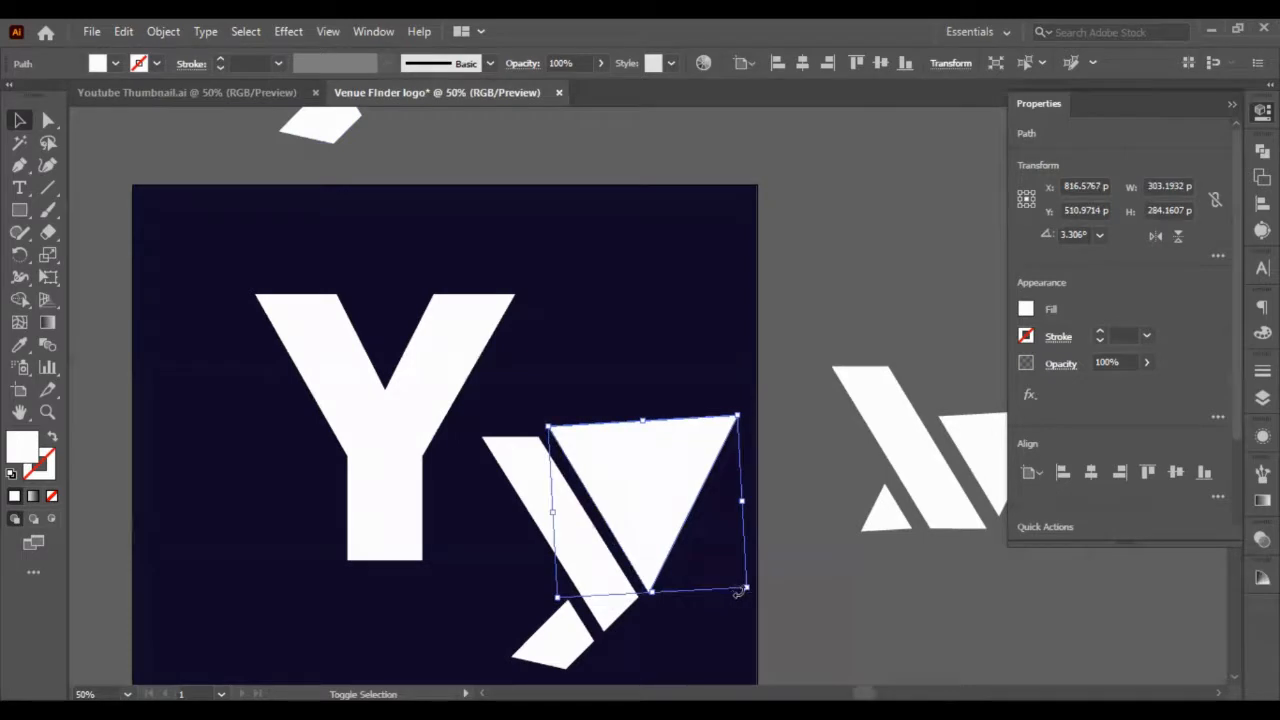
{"action": "left_click_drag", "start_coordinate": [741, 413], "coordinate": [736, 423]}
{"action": "left_click", "coordinate": [819, 548]}
{"action": "scroll", "coordinate": [819, 548], "scroll_direction": "down", "scroll_amount": 3}
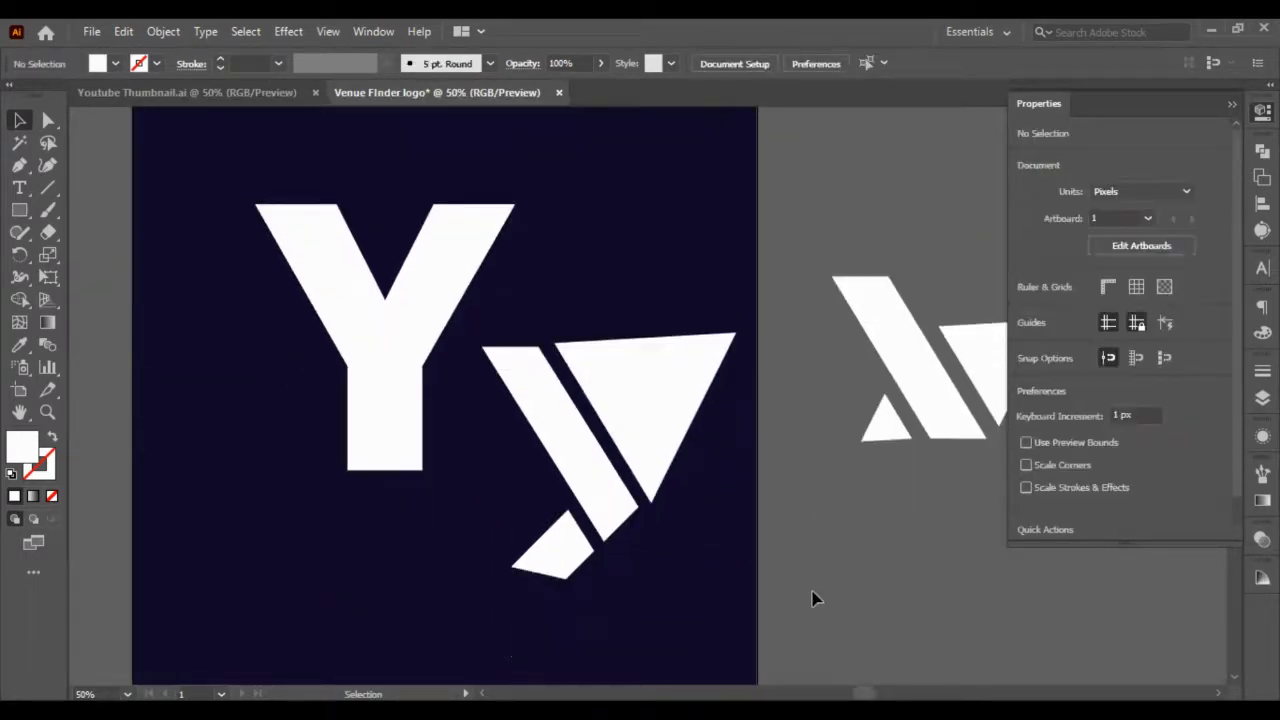
{"action": "scroll", "coordinate": [639, 518], "scroll_direction": "up", "scroll_amount": 1}
{"action": "scroll", "coordinate": [639, 518], "scroll_direction": "down", "scroll_amount": 2}
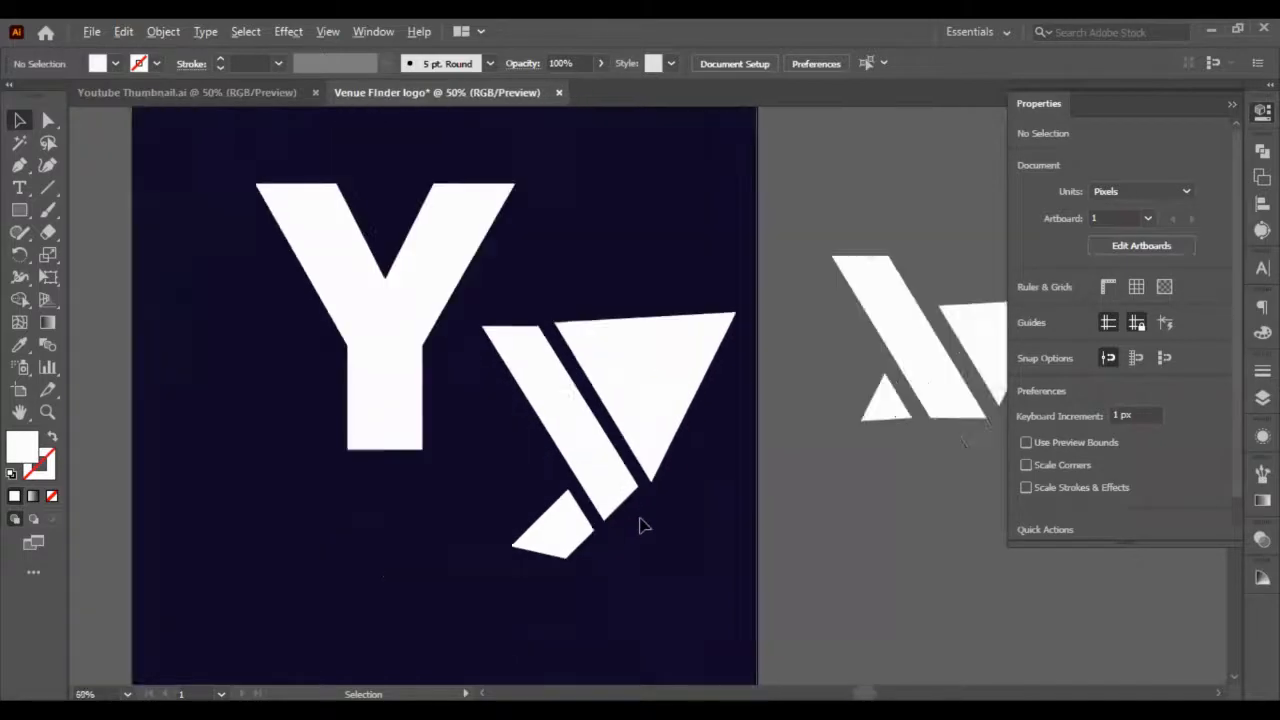
{"action": "scroll", "coordinate": [639, 518], "scroll_direction": "up", "scroll_amount": 3}
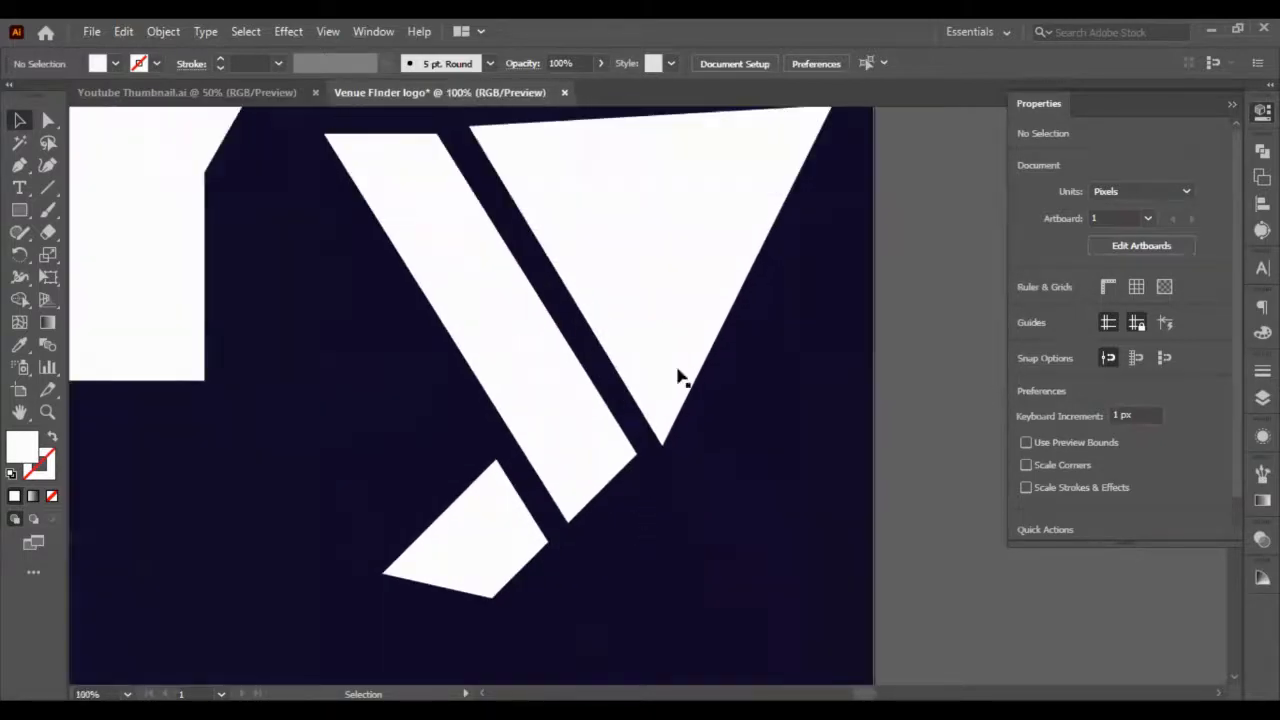
Undo the triangle's enlargement and repositioning, and deselect it
{"action": "left_click", "coordinate": [654, 421]}
{"action": "key", "text": "ctrl+z"}
{"action": "key", "text": "ctrl+z"}
{"action": "key", "text": "ctrl+z"}
{"action": "key", "text": "ctrl+z"}
{"action": "key", "text": "ctrl+z"}
{"action": "key", "text": "ctrl+z"}
{"action": "key", "text": "ctrl+z"}
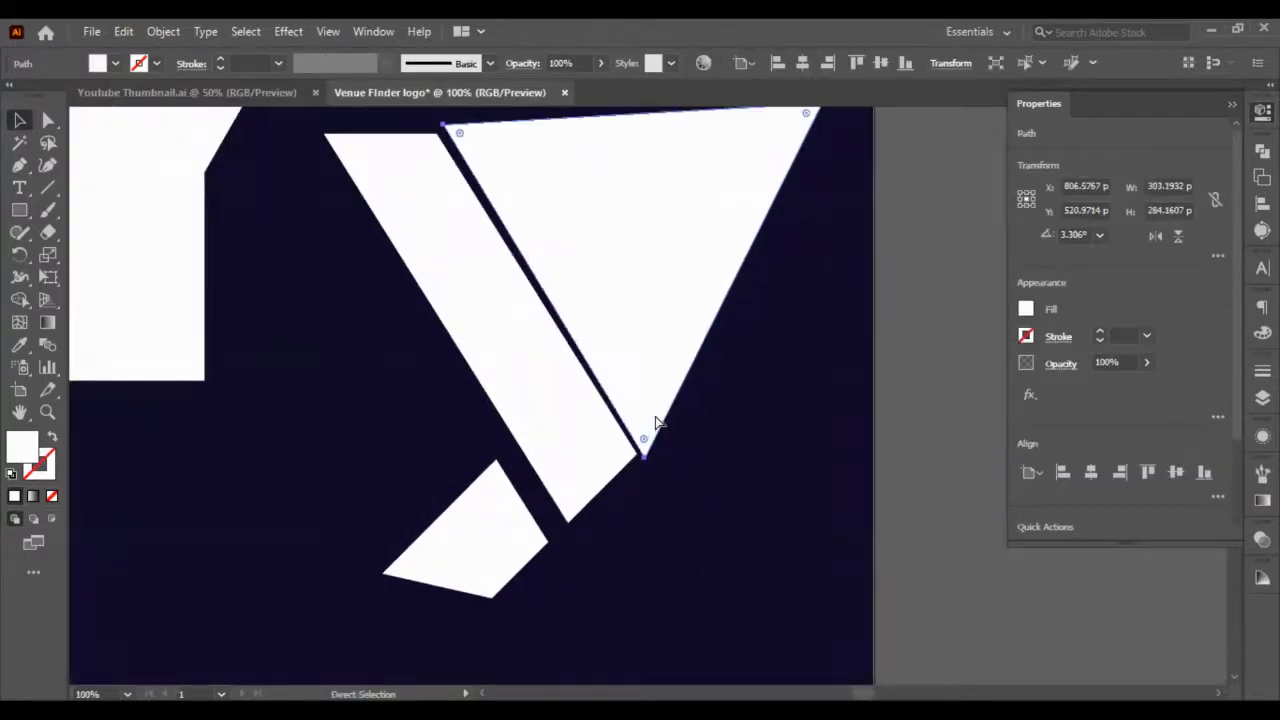
{"action": "scroll", "coordinate": [653, 361], "scroll_direction": "up", "scroll_amount": 2}
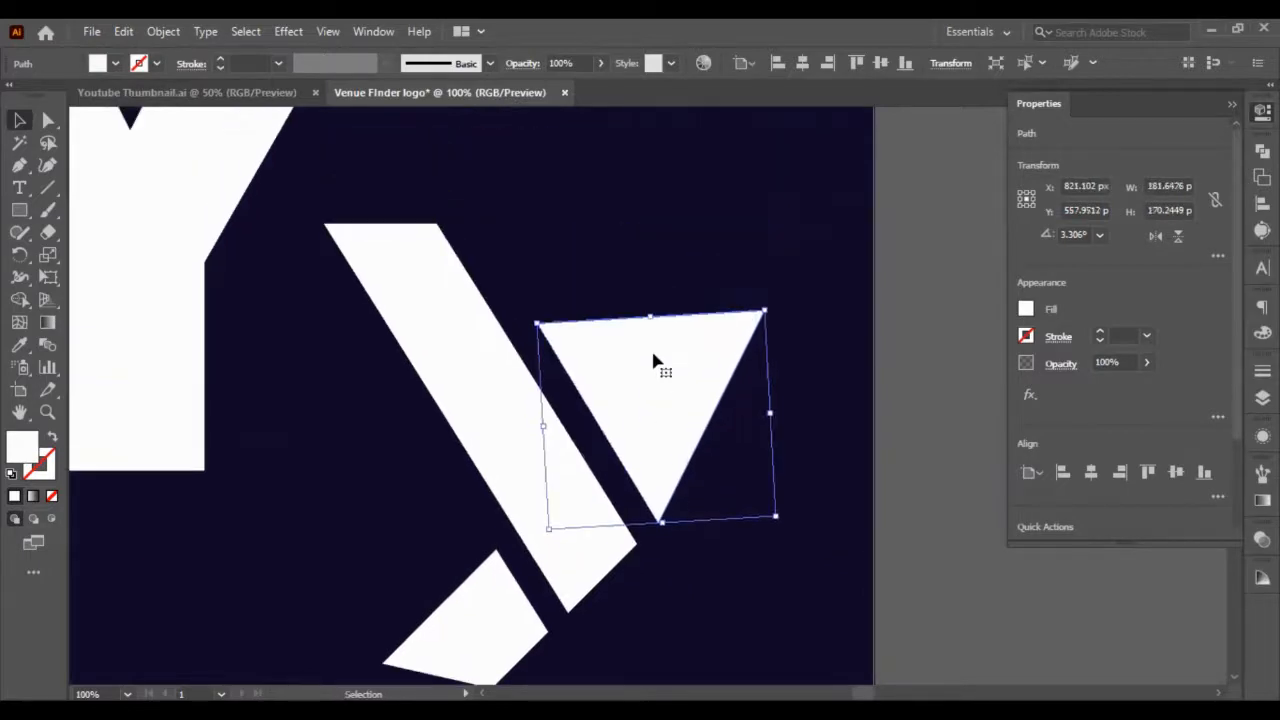
{"action": "scroll", "coordinate": [622, 347], "scroll_direction": "down", "scroll_amount": 2}
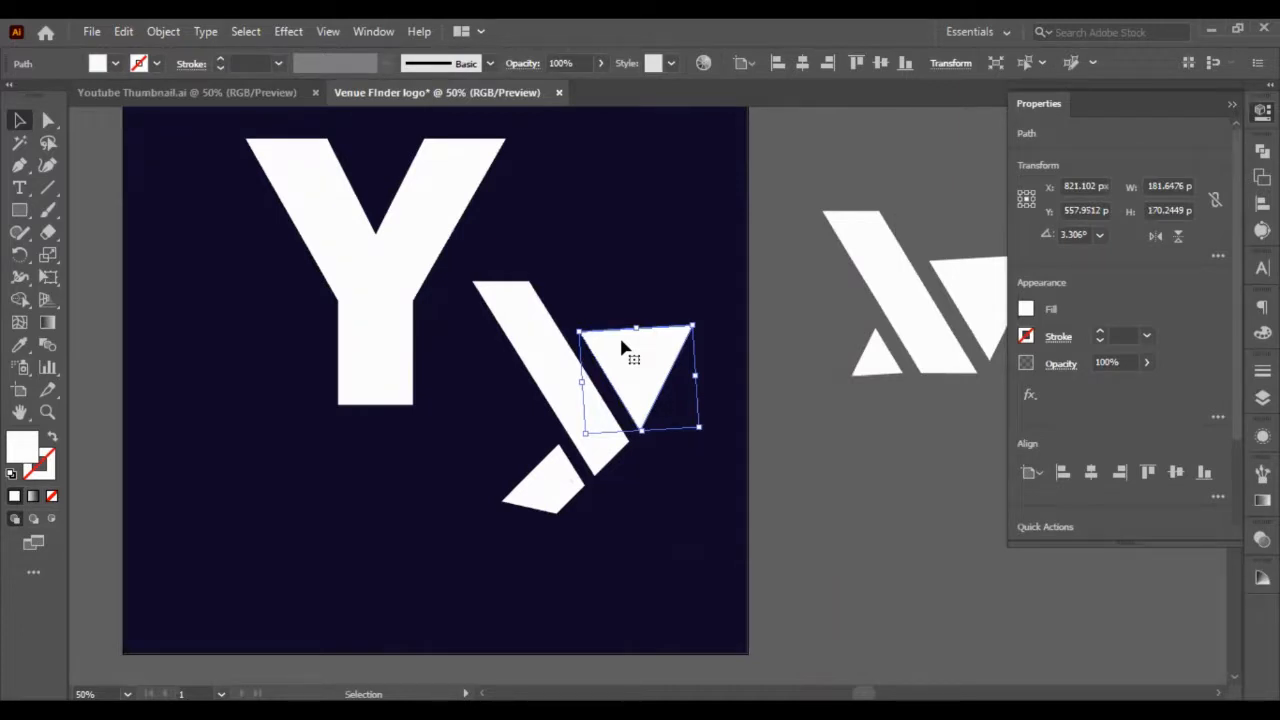
{"action": "left_click", "coordinate": [667, 514]}
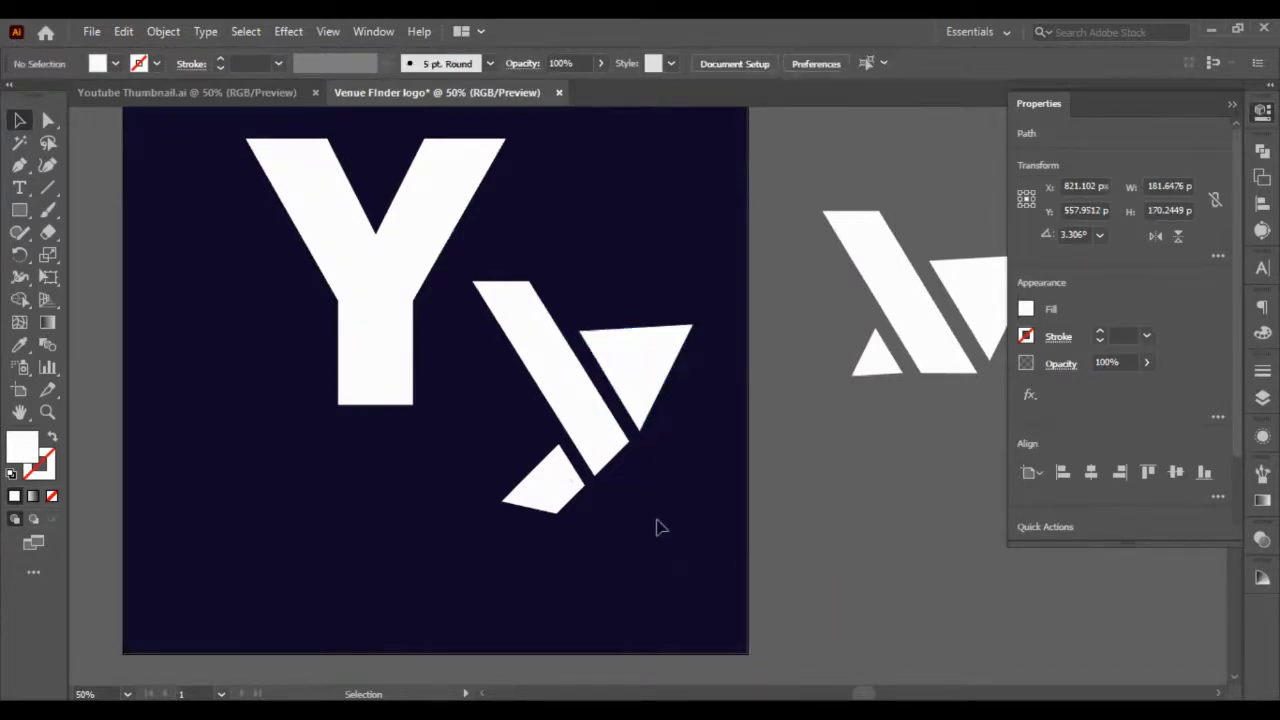
{"action": "scroll", "coordinate": [651, 480], "scroll_direction": "up", "scroll_amount": 2}
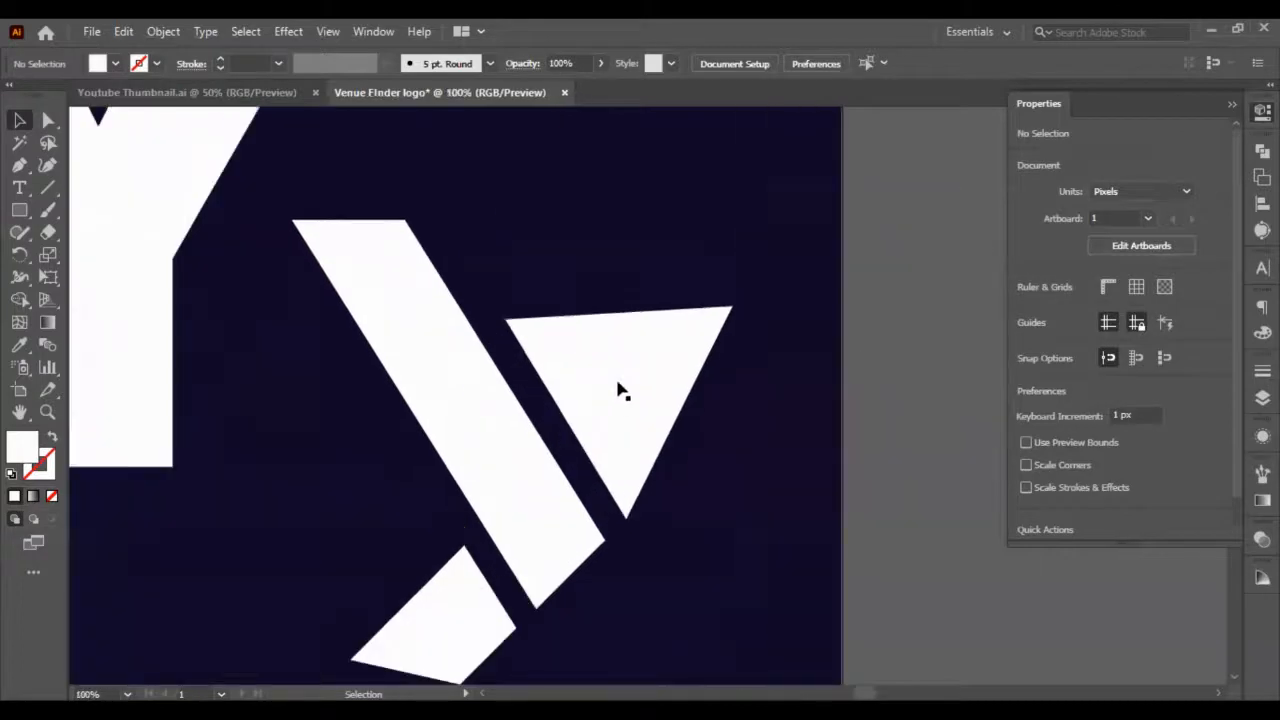
Scale the triangle beside the bar down to about 137 × 128 px and nudge it near the bar's lower end
{"action": "left_click", "coordinate": [529, 332]}
{"action": "left_click_drag", "start_coordinate": [735, 308], "coordinate": [684, 358]}
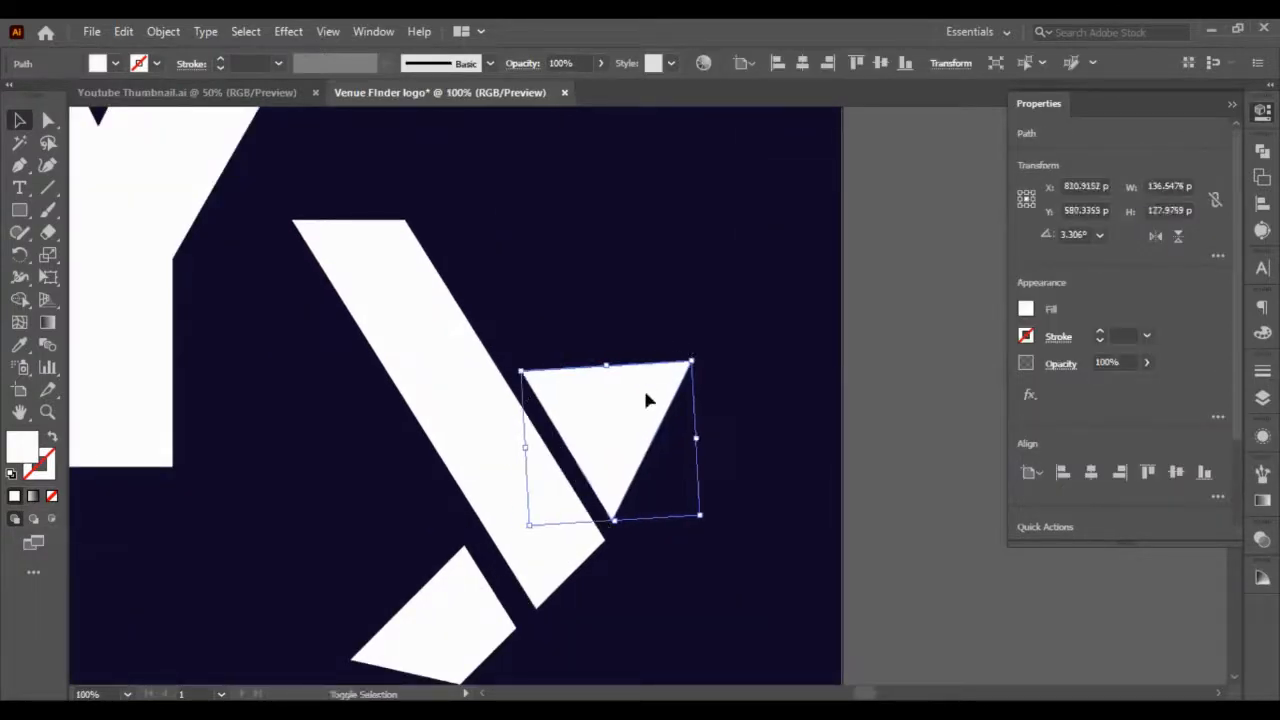
{"action": "key", "text": "shift+Down"}
{"action": "key", "text": "Up"}
{"action": "key", "text": "Up"}
{"action": "key", "text": "Right"}
{"action": "key", "text": "Right"}
{"action": "key", "text": "Right"}
{"action": "key", "text": "Right"}
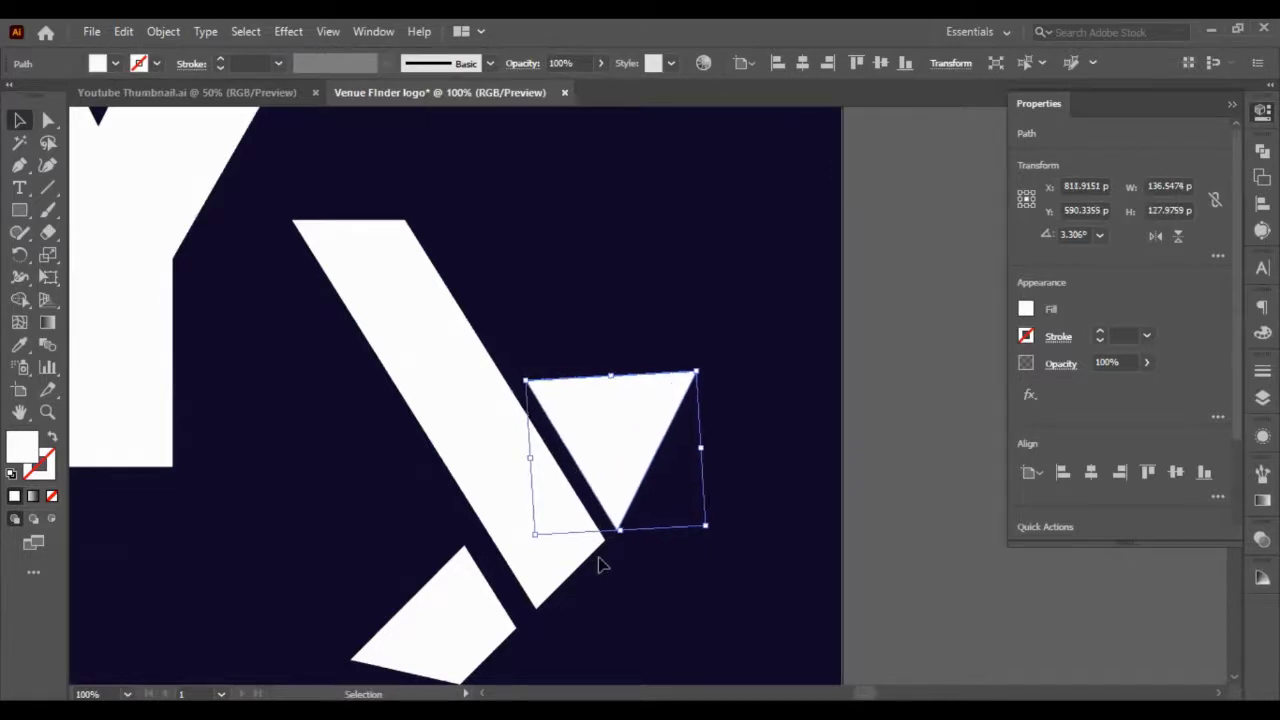
{"action": "left_click", "coordinate": [620, 569]}
Nudge the small triangle 5 px right and 2 px up to widen its gap from the bar
{"action": "scroll", "coordinate": [622, 572], "scroll_direction": "down", "scroll_amount": 2}
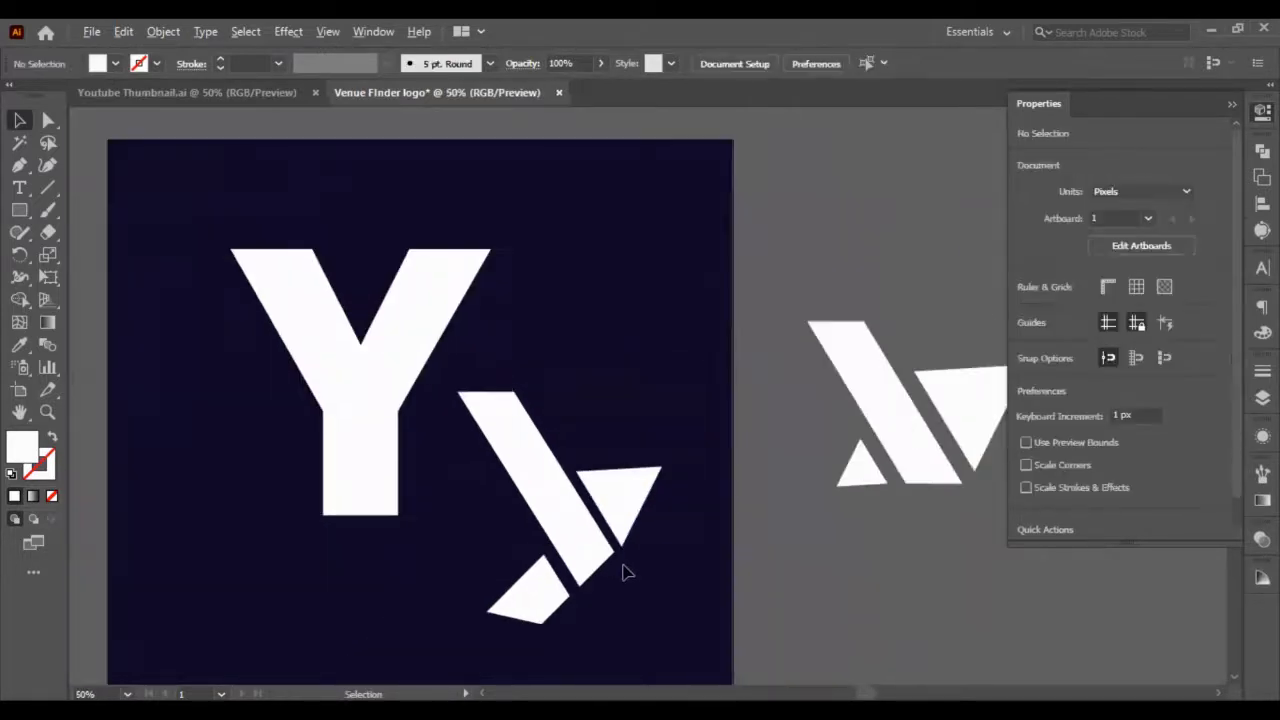
{"action": "scroll", "coordinate": [622, 572], "scroll_direction": "up", "scroll_amount": 3}
{"action": "scroll", "coordinate": [622, 572], "scroll_direction": "down", "scroll_amount": 5}
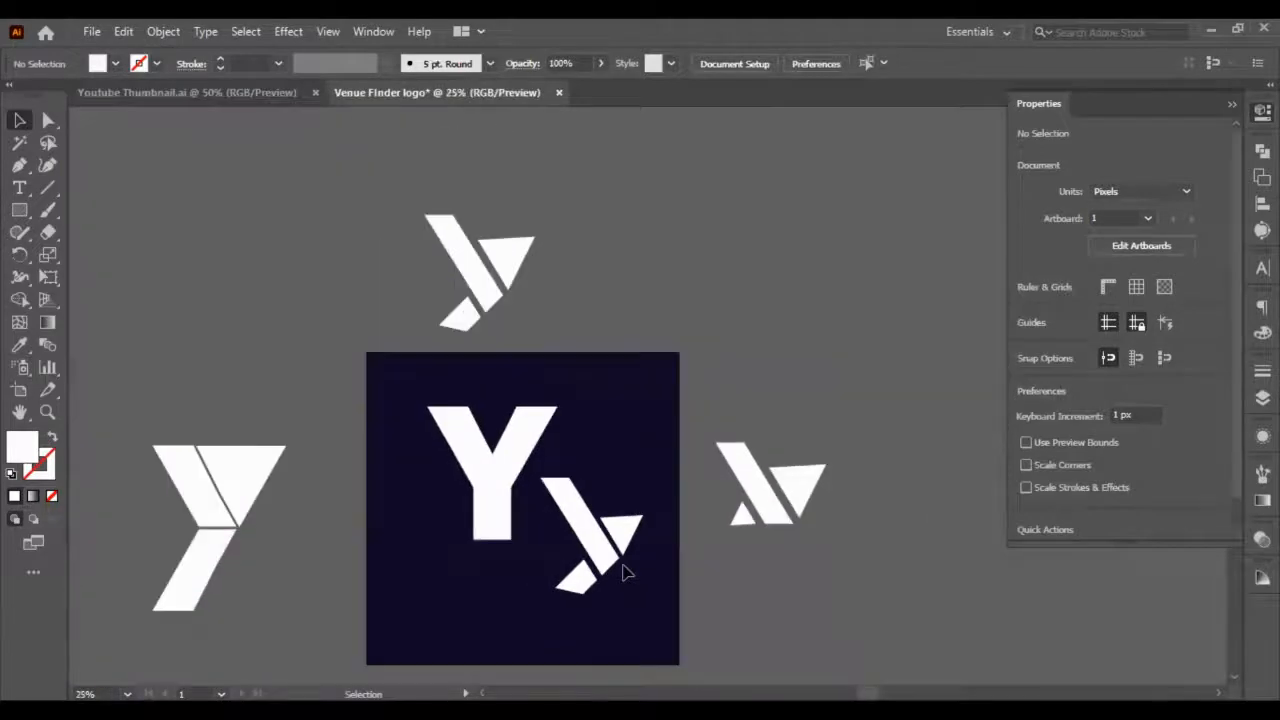
{"action": "scroll", "coordinate": [622, 572], "scroll_direction": "up", "scroll_amount": 1}
{"action": "scroll", "coordinate": [627, 620], "scroll_direction": "up", "scroll_amount": 1}
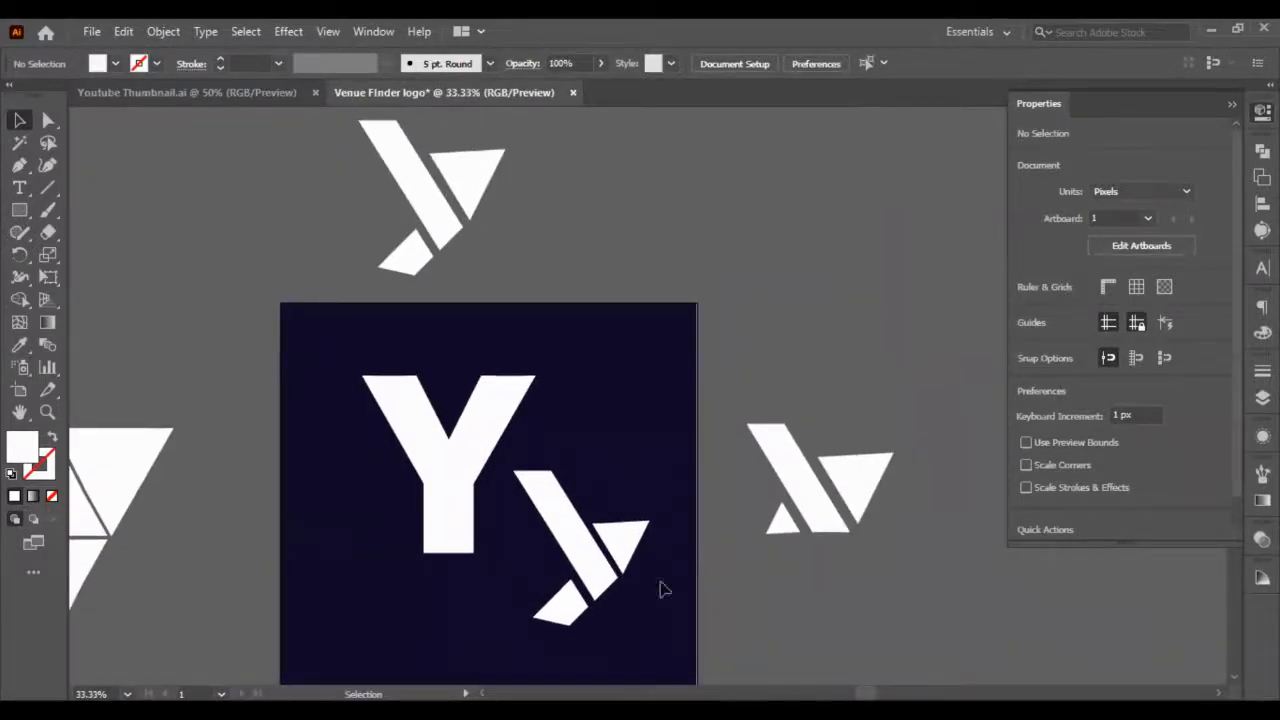
{"action": "scroll", "coordinate": [643, 594], "scroll_direction": "up", "scroll_amount": 2}
{"action": "left_click", "coordinate": [600, 503]}
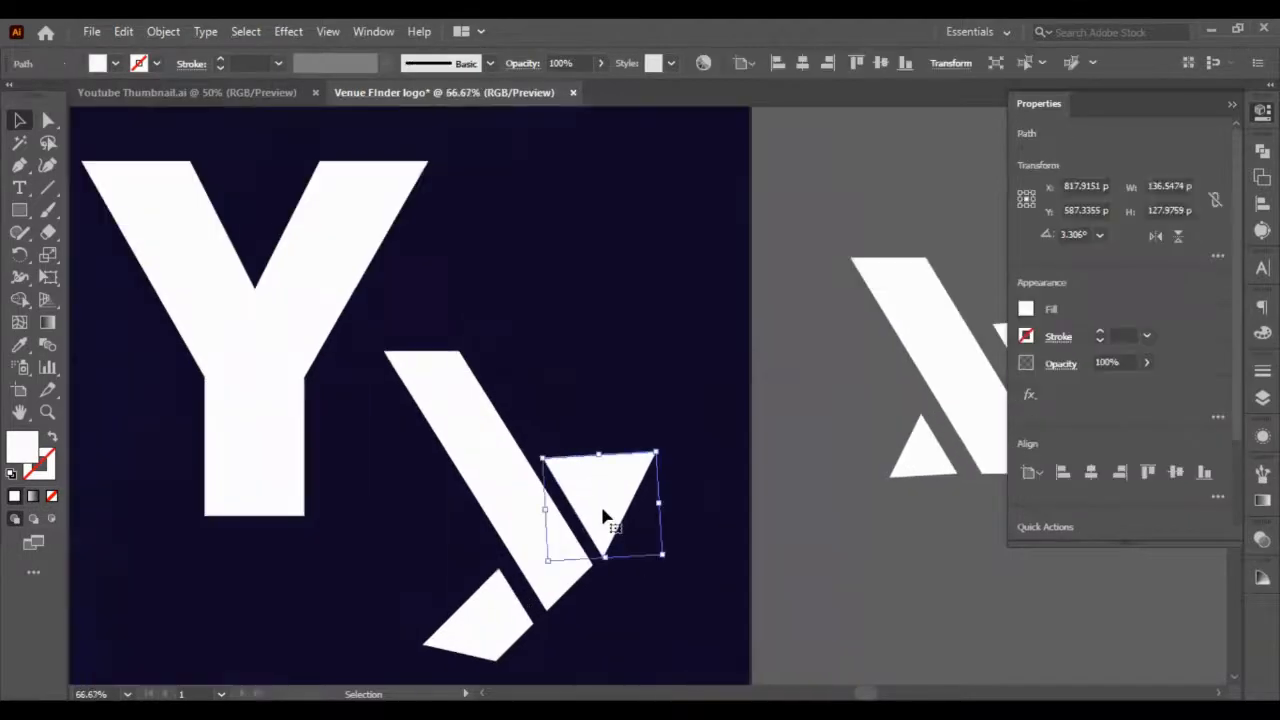
{"action": "left_click", "coordinate": [629, 571]}
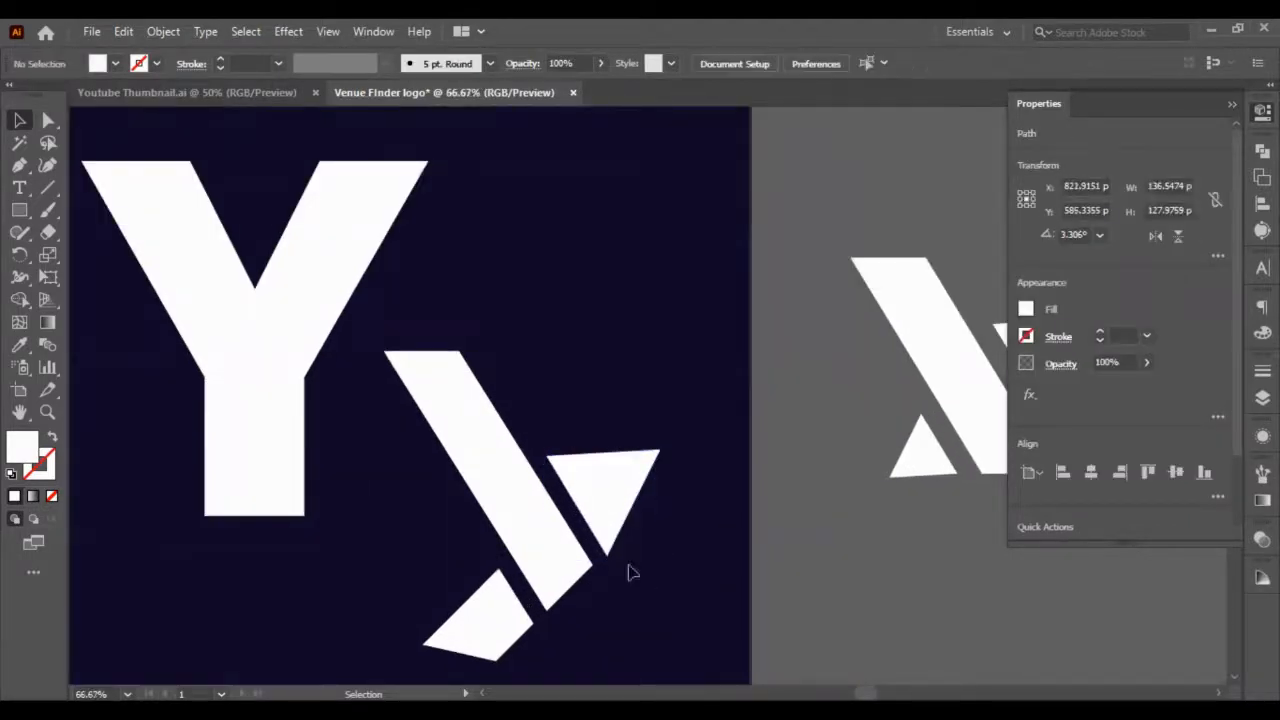
Move the white Y letter off the artboard to the empty area at its upper right
{"action": "scroll", "coordinate": [395, 422], "scroll_direction": "down", "scroll_amount": 1}
{"action": "scroll", "coordinate": [380, 350], "scroll_direction": "down", "scroll_amount": 1}
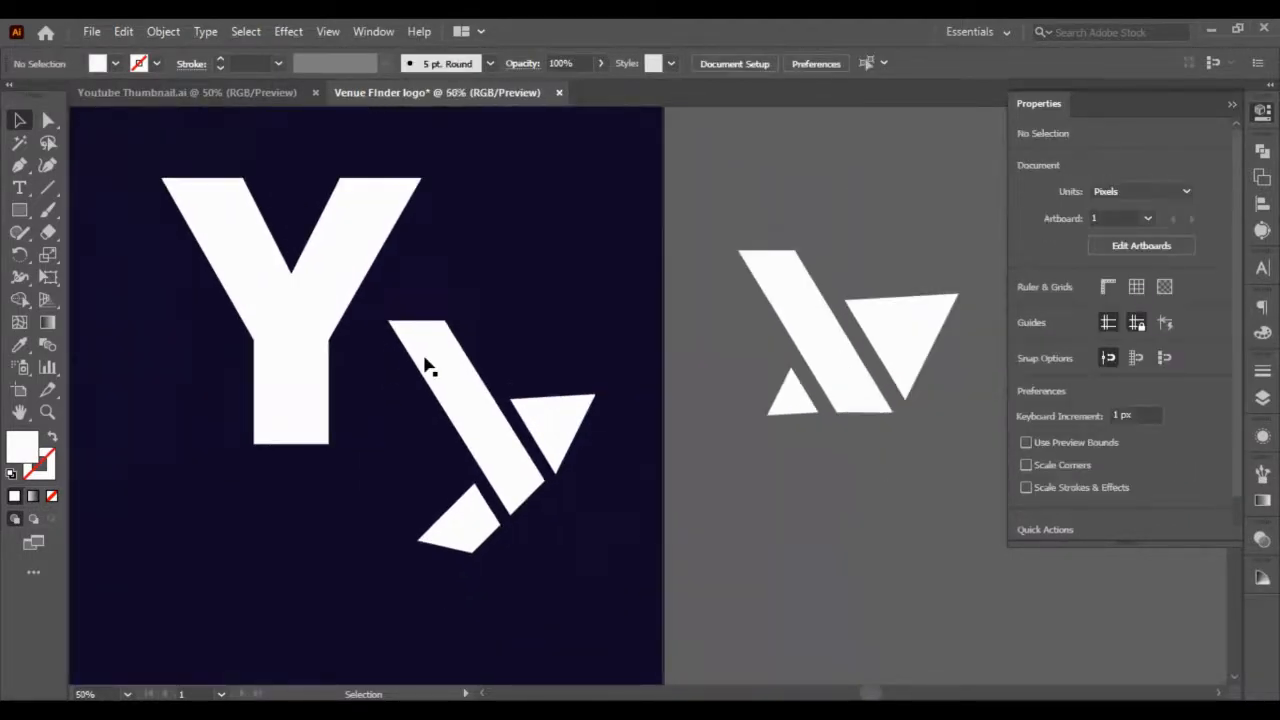
{"action": "scroll", "coordinate": [287, 422], "scroll_direction": "down", "scroll_amount": 1}
{"action": "left_click_drag", "start_coordinate": [280, 414], "coordinate": [826, 208]}
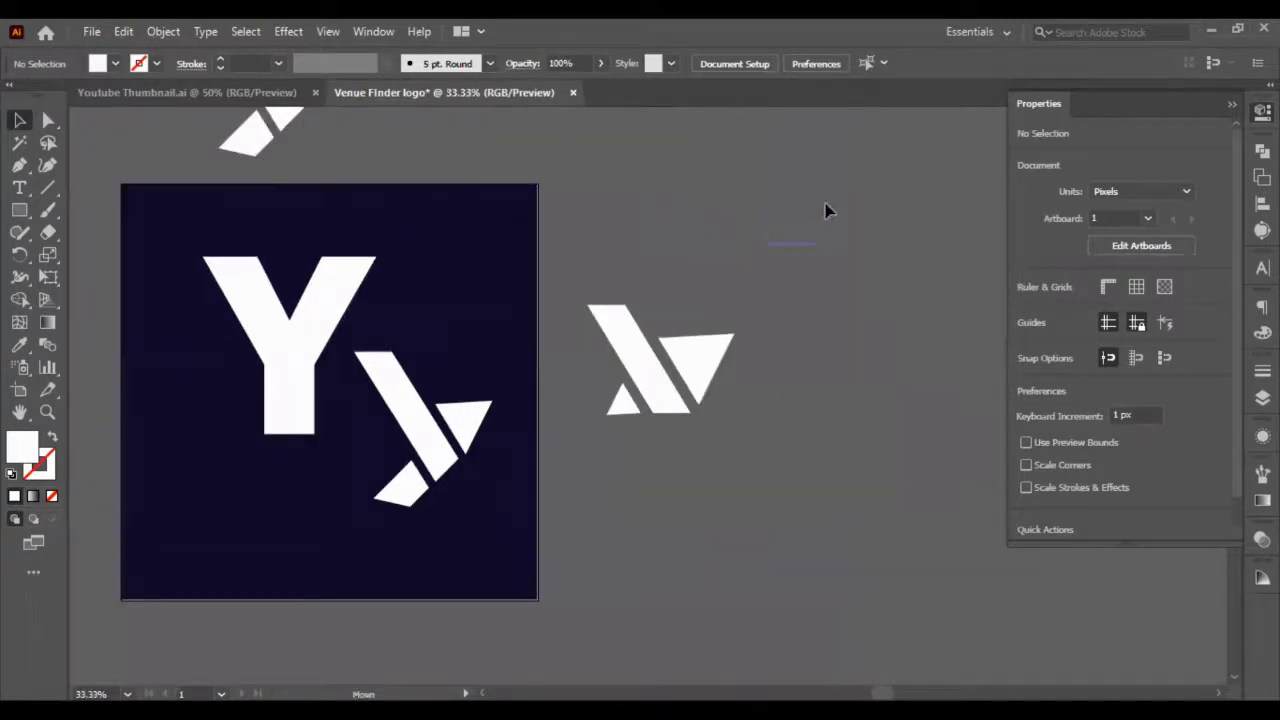
Place a copy of the bar, triangle and small lower piece in the upper-left part of the artboard
{"action": "left_click_drag", "start_coordinate": [304, 338], "coordinate": [507, 562]}
{"action": "left_click_drag", "start_coordinate": [443, 449], "coordinate": [268, 349]}
{"action": "left_click", "coordinate": [351, 297]}
Enlarge the copied mark's triangle to about 281 × 263 px so it nearly reaches the bar's top edge
{"action": "scroll", "coordinate": [247, 302], "scroll_direction": "up", "scroll_amount": 1}
{"action": "left_click", "coordinate": [298, 325], "text": "shift"}
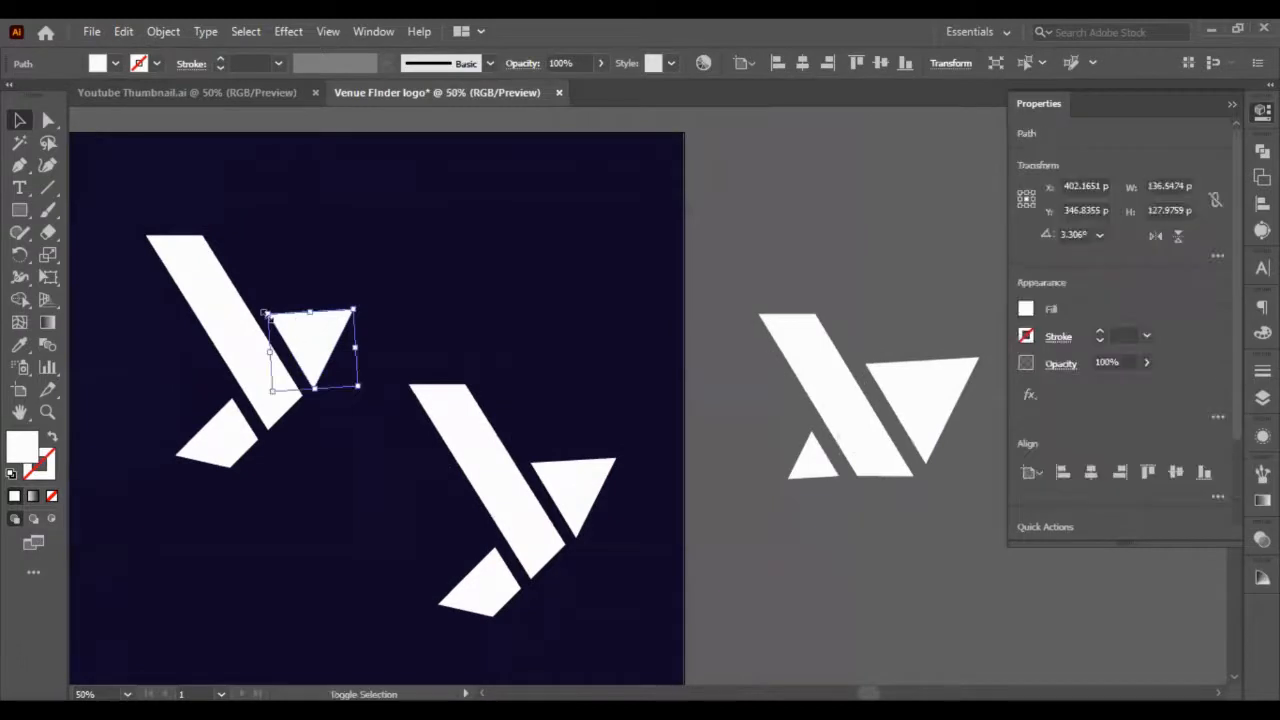
{"action": "left_click_drag", "start_coordinate": [264, 314], "coordinate": [174, 237]}
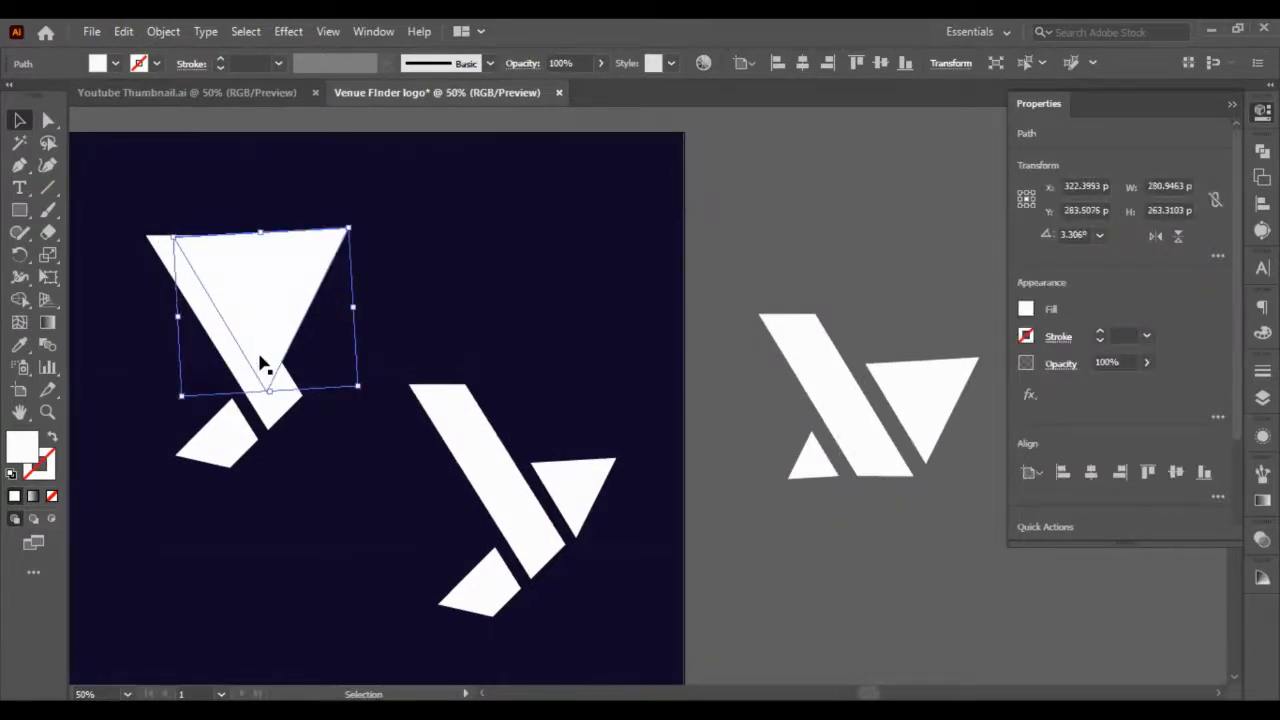
Position the enlarged triangle to the right of the copied bar, keeping a narrow parallel gap between them
{"action": "left_click_drag", "start_coordinate": [260, 363], "coordinate": [298, 356]}
{"action": "key", "text": "ctrl+z"}
{"action": "mouse_move", "coordinate": [305, 295]}
{"action": "left_mouse_down"}
{"action": "mouse_move", "coordinate": [300, 280]}
{"action": "mouse_move", "coordinate": [277, 294]}
{"action": "mouse_move", "coordinate": [306, 296]}
{"action": "left_mouse_up"}
{"action": "scroll", "coordinate": [285, 375], "scroll_direction": "up", "scroll_amount": 3, "text": "alt"}
{"action": "mouse_move", "coordinate": [340, 440]}
{"action": "left_mouse_down"}
{"action": "mouse_move", "coordinate": [331, 413]}
{"action": "mouse_move", "coordinate": [343, 410]}
{"action": "left_mouse_up"}
{"action": "left_click", "coordinate": [392, 495]}
{"action": "scroll", "coordinate": [375, 450], "scroll_direction": "up", "scroll_amount": 1, "text": "alt"}
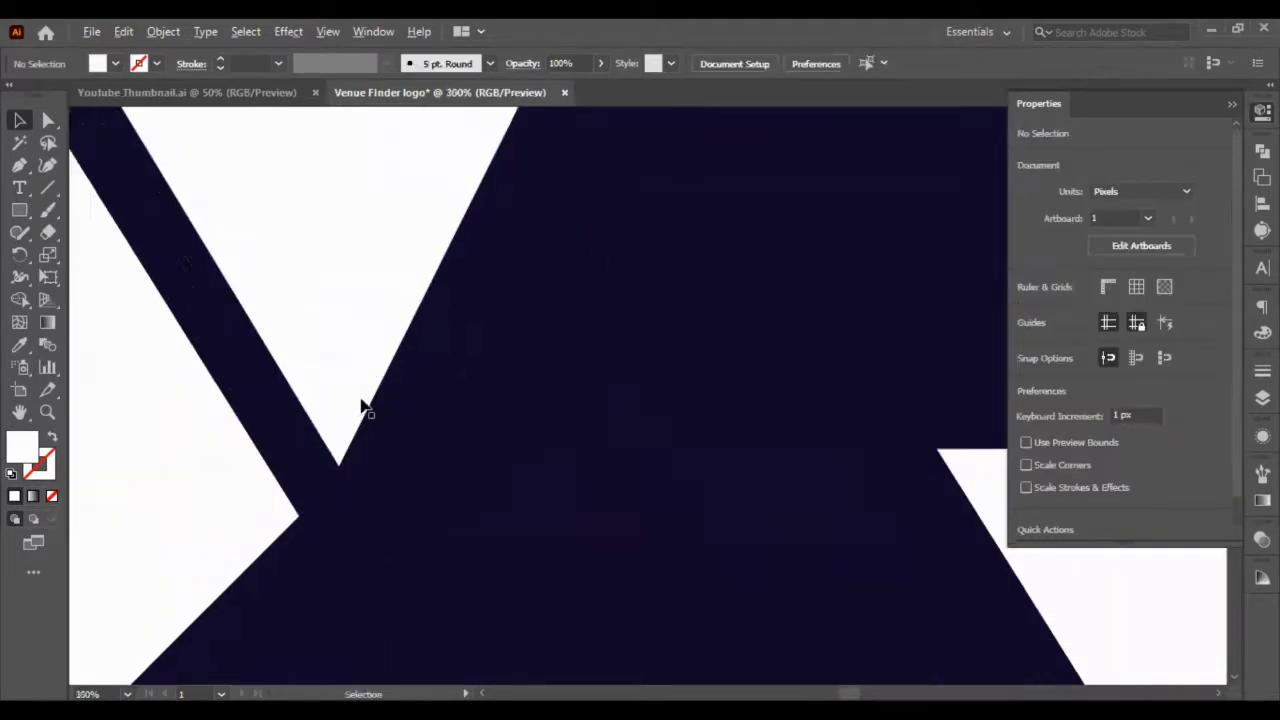
{"action": "scroll", "coordinate": [360, 406], "scroll_direction": "down", "scroll_amount": 3, "text": "alt"}
Lower only the triangle's top-right corner point by about 16 px to level its top edge
{"action": "scroll", "coordinate": [337, 380], "scroll_direction": "up", "scroll_amount": 1}
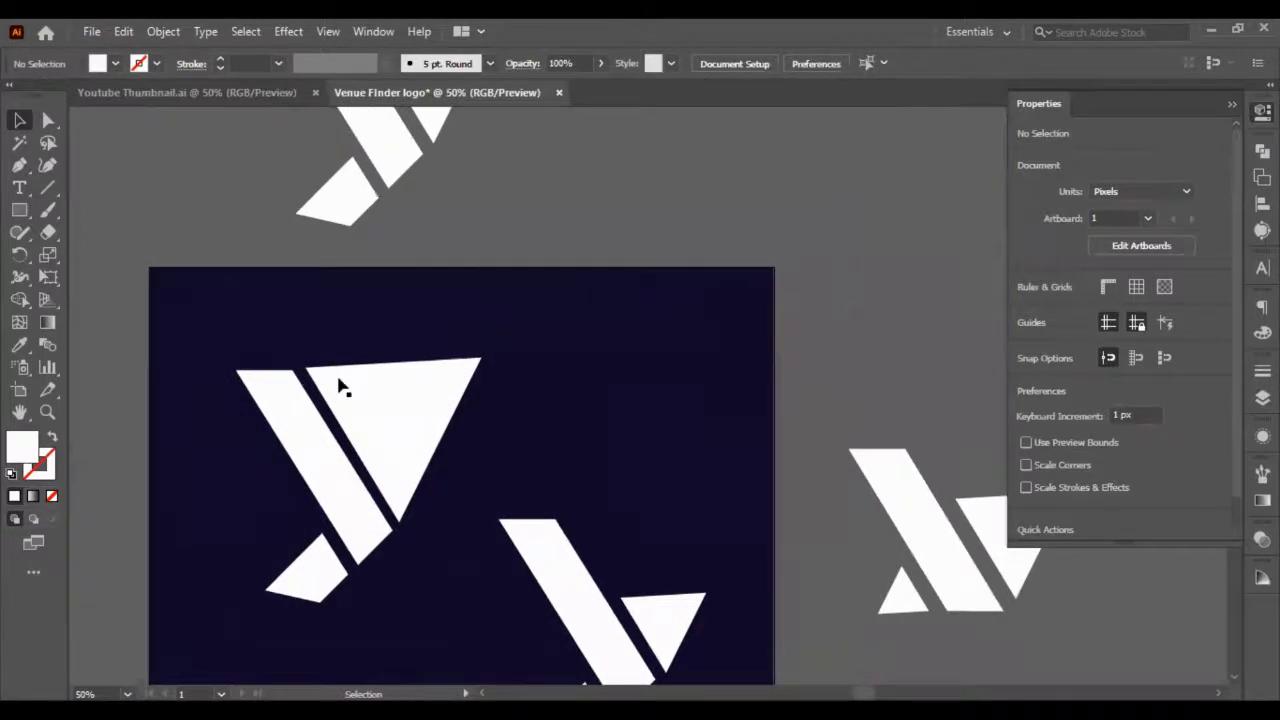
{"action": "scroll", "coordinate": [347, 381], "scroll_direction": "up", "scroll_amount": 2, "text": "alt"}
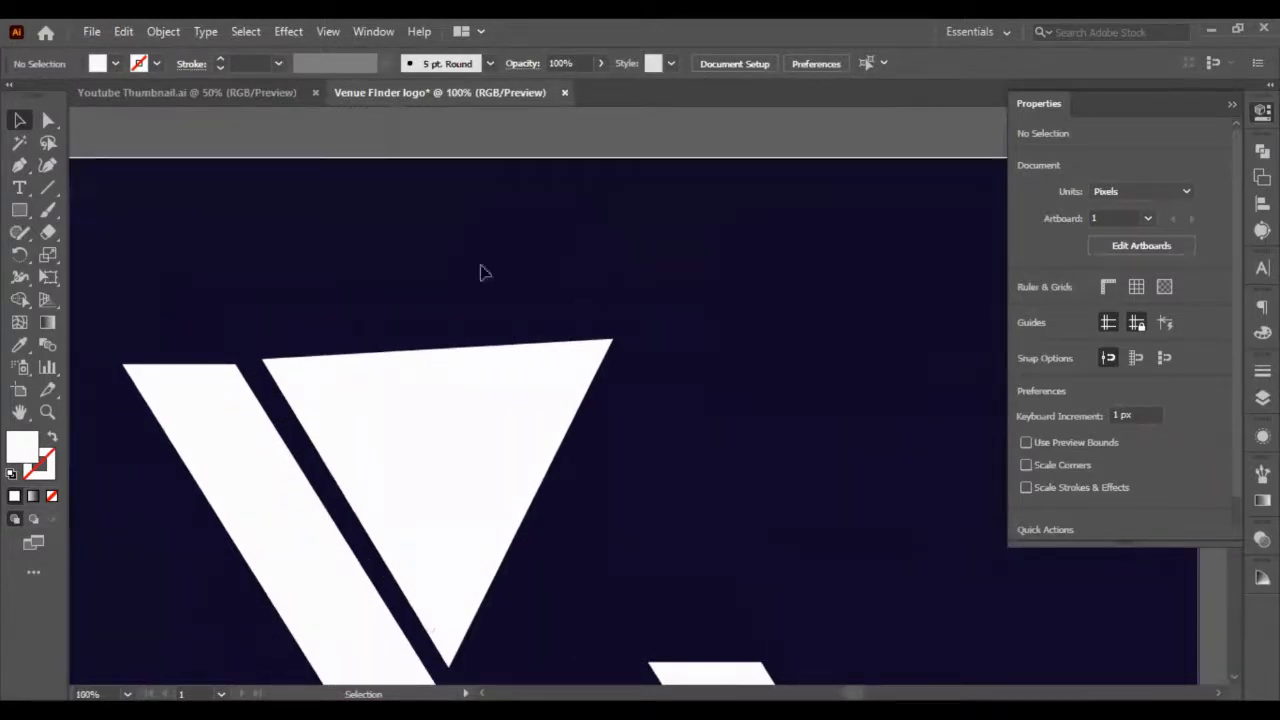
{"action": "left_click", "coordinate": [48, 121]}
{"action": "left_click_drag", "start_coordinate": [603, 316], "coordinate": [681, 397]}
{"action": "key", "text": "shift+Down"}
{"action": "key", "text": "shift+Down"}
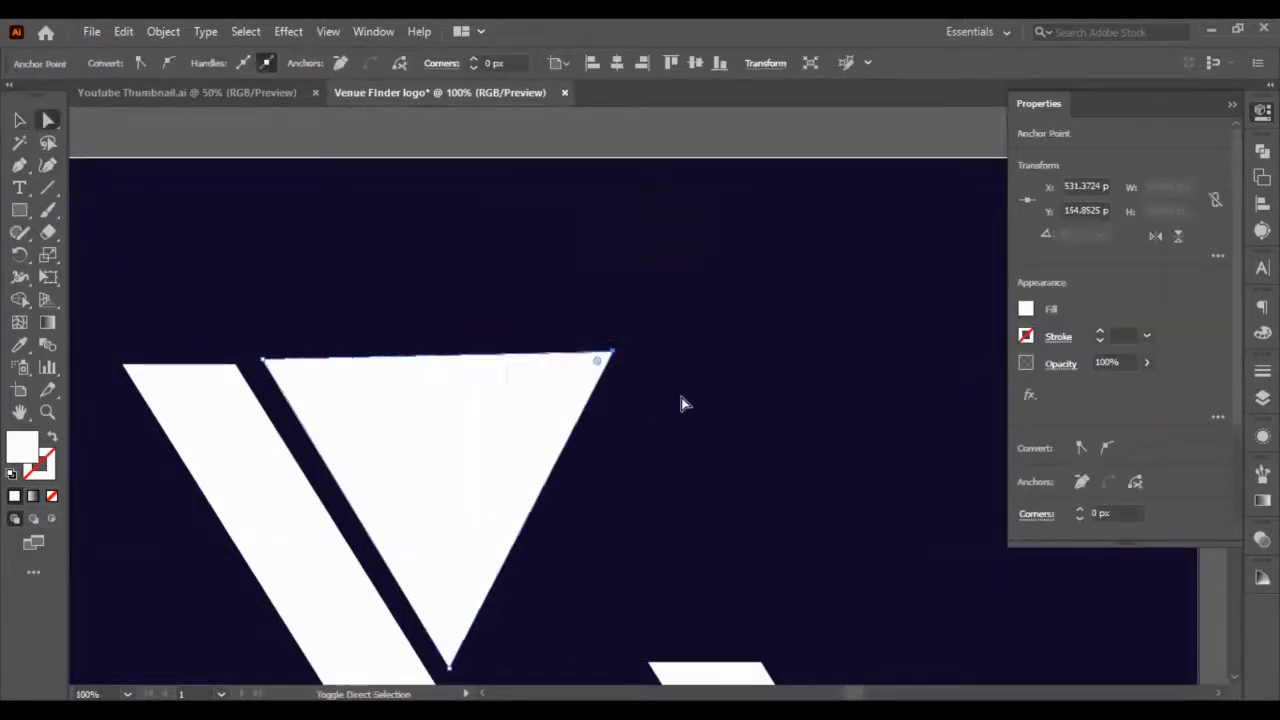
{"action": "key", "text": "Down"}
{"action": "key", "text": "Down"}
{"action": "key", "text": "Down"}
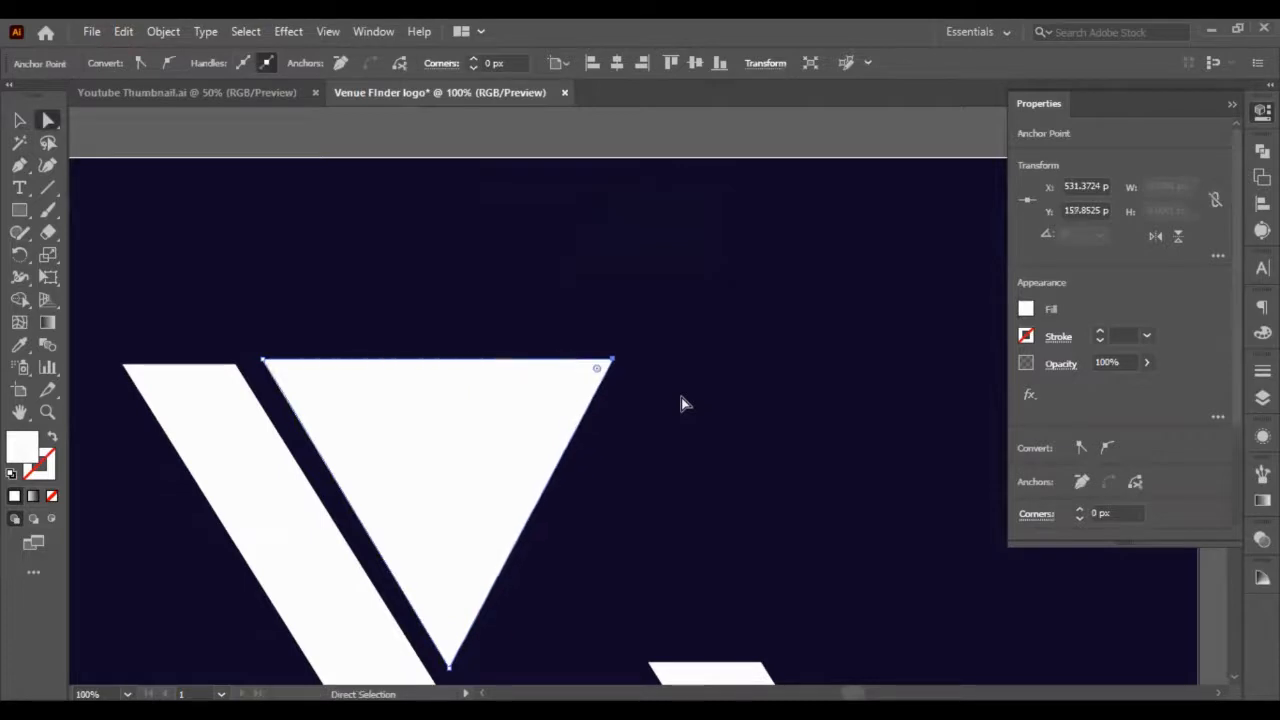
{"action": "scroll", "coordinate": [690, 423], "scroll_direction": "down", "scroll_amount": 3}
{"action": "left_click", "coordinate": [590, 471]}
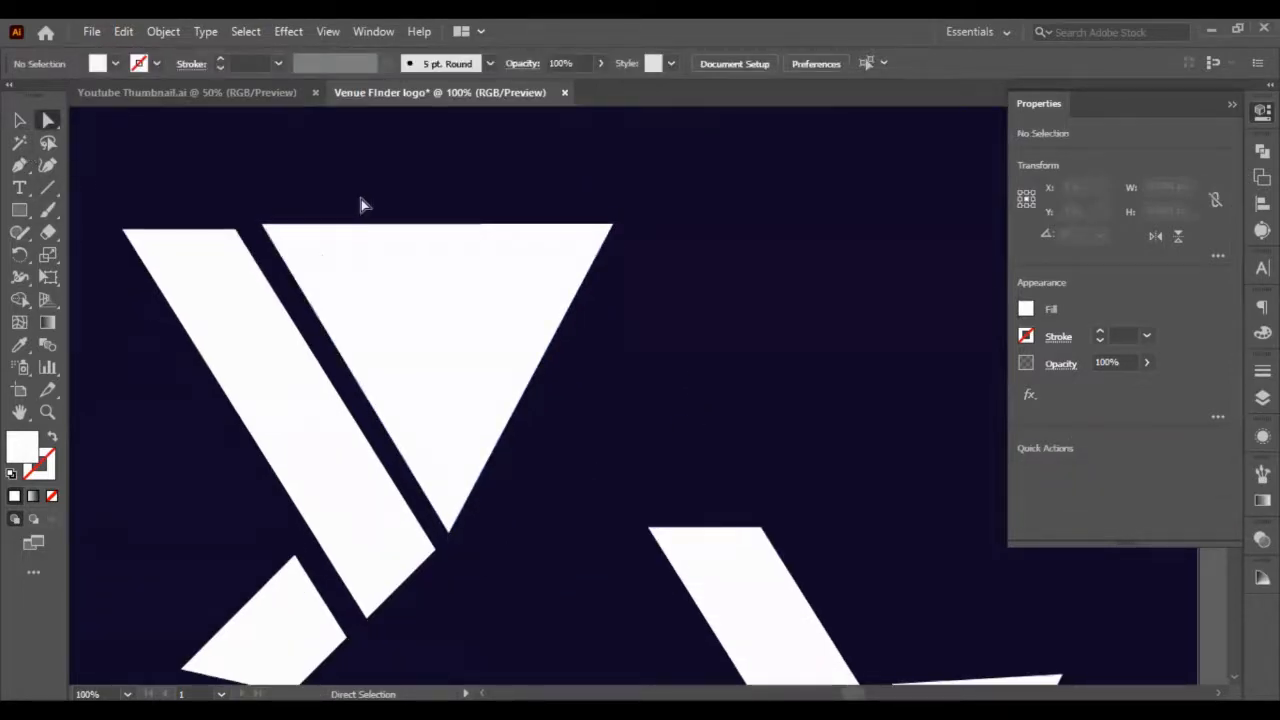
Lower both top corner points of the triangle by 3 px to line them up with the bar's top edge
{"action": "left_click_drag", "start_coordinate": [261, 196], "coordinate": [634, 245]}
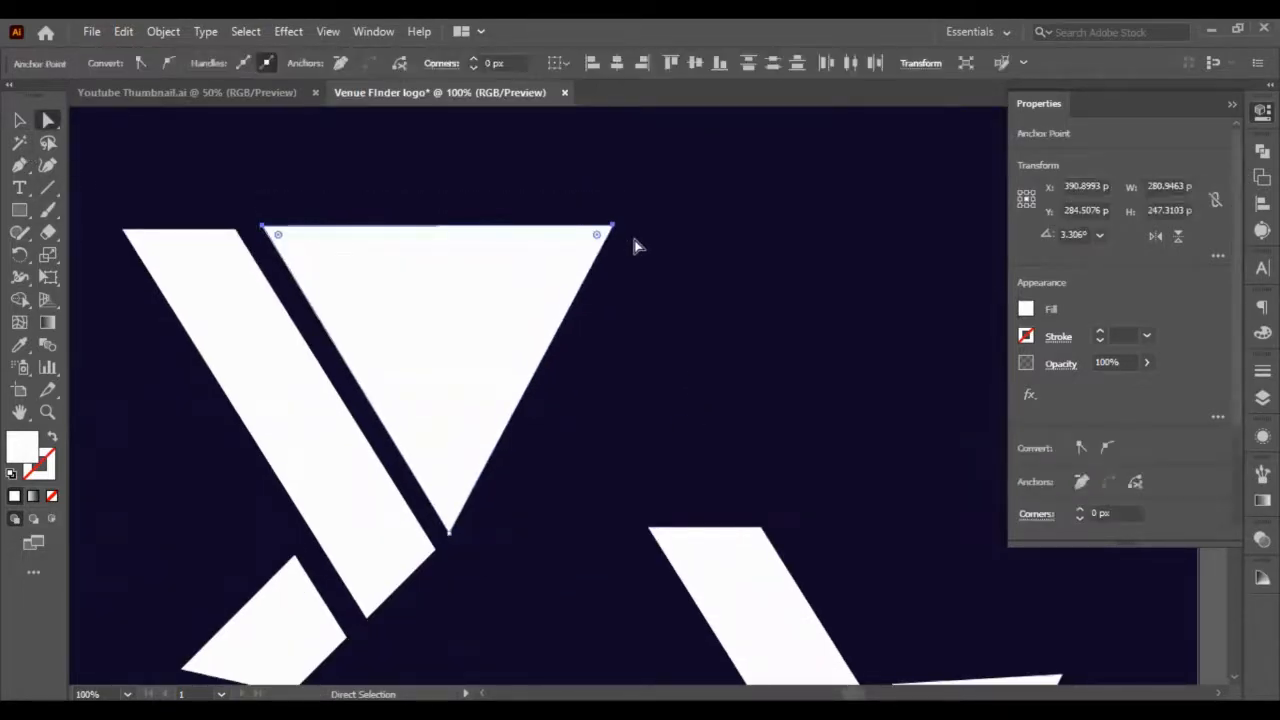
{"action": "left_click", "coordinate": [685, 256]}
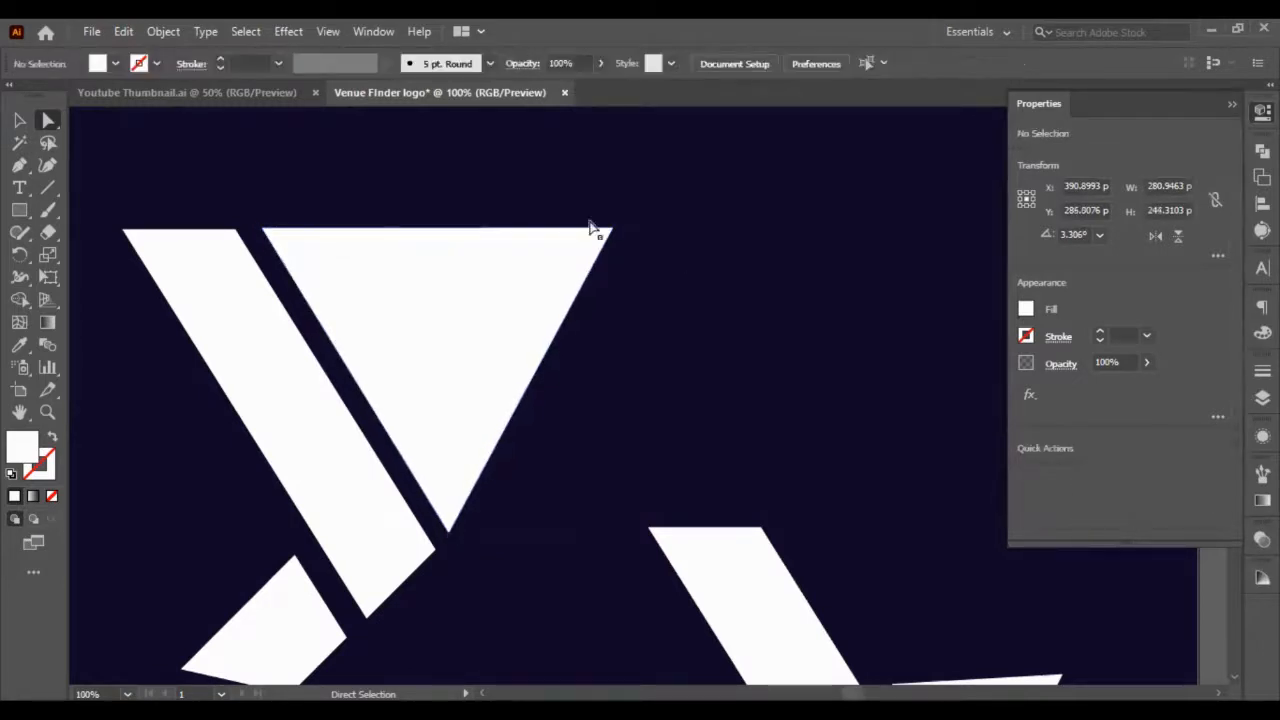
{"action": "left_click", "coordinate": [20, 121]}
Duplicate the copied mark's bar in place and flip the duplicate horizontally
{"action": "scroll", "coordinate": [274, 157], "scroll_direction": "down", "scroll_amount": 2}
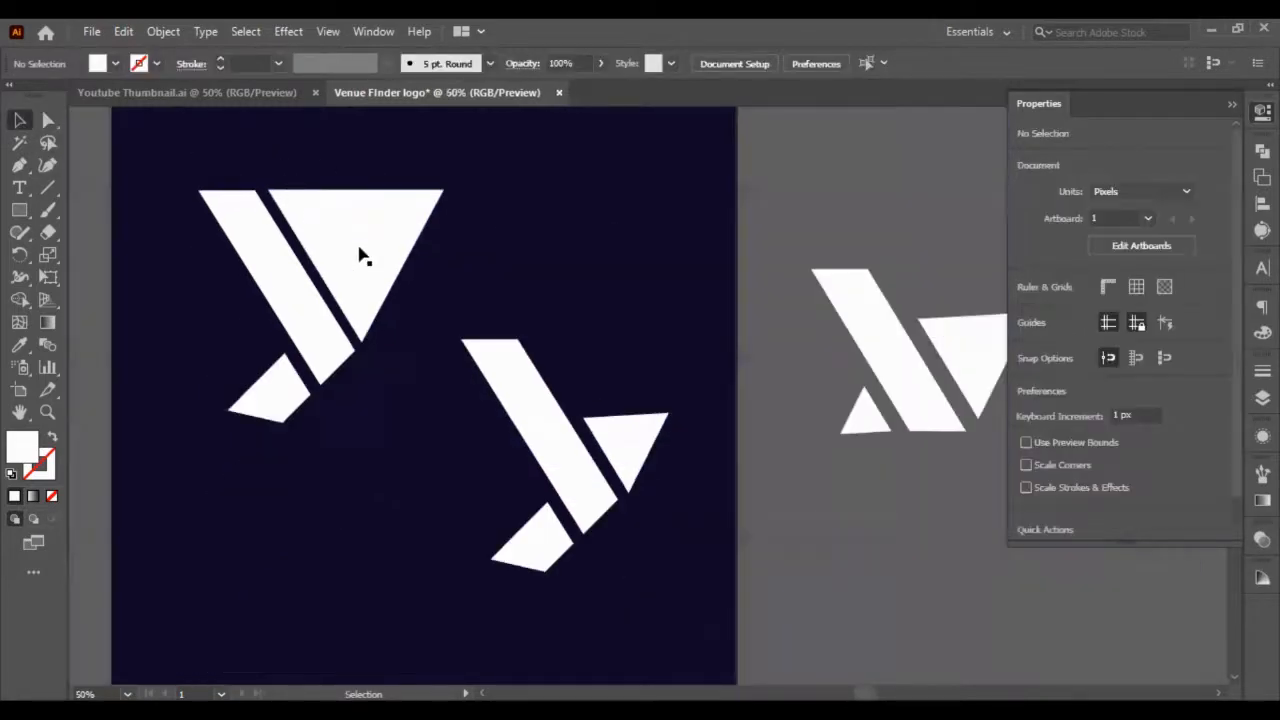
{"action": "scroll", "coordinate": [360, 251], "scroll_direction": "left", "scroll_amount": 2}
{"action": "scroll", "coordinate": [365, 288], "scroll_direction": "up", "scroll_amount": 2}
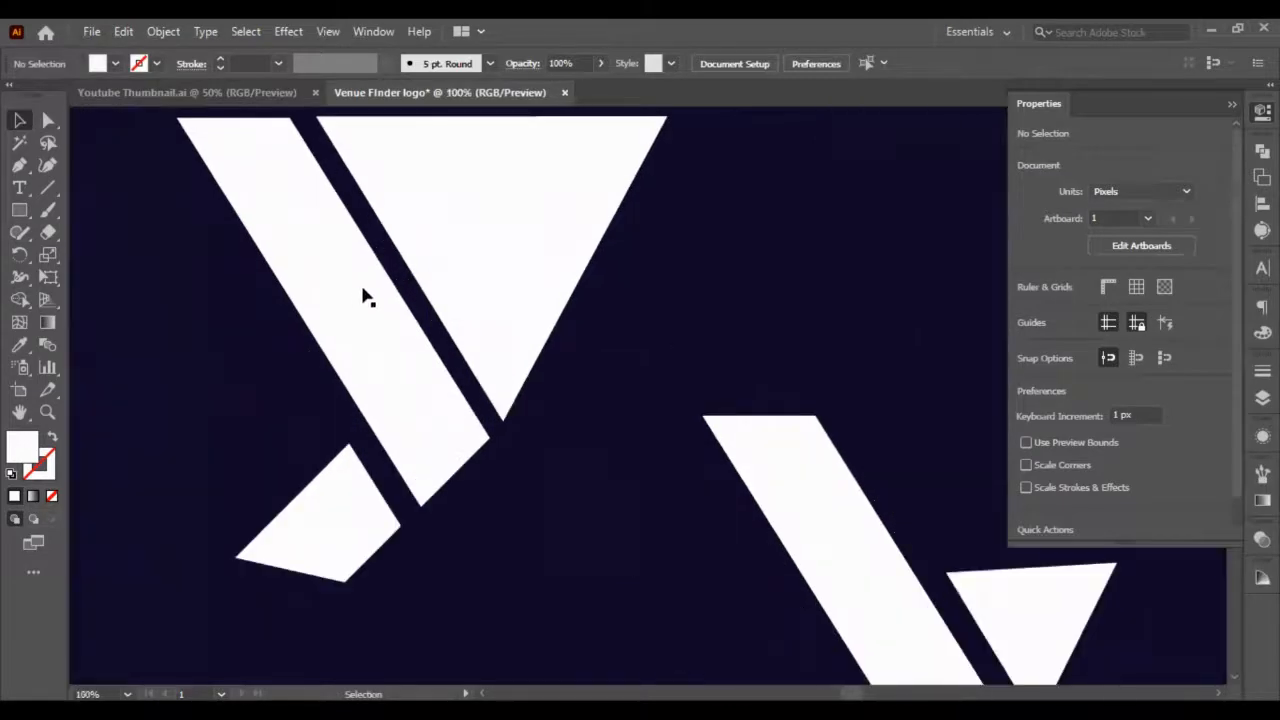
{"action": "left_click", "coordinate": [353, 288]}
{"action": "key", "text": "a"}
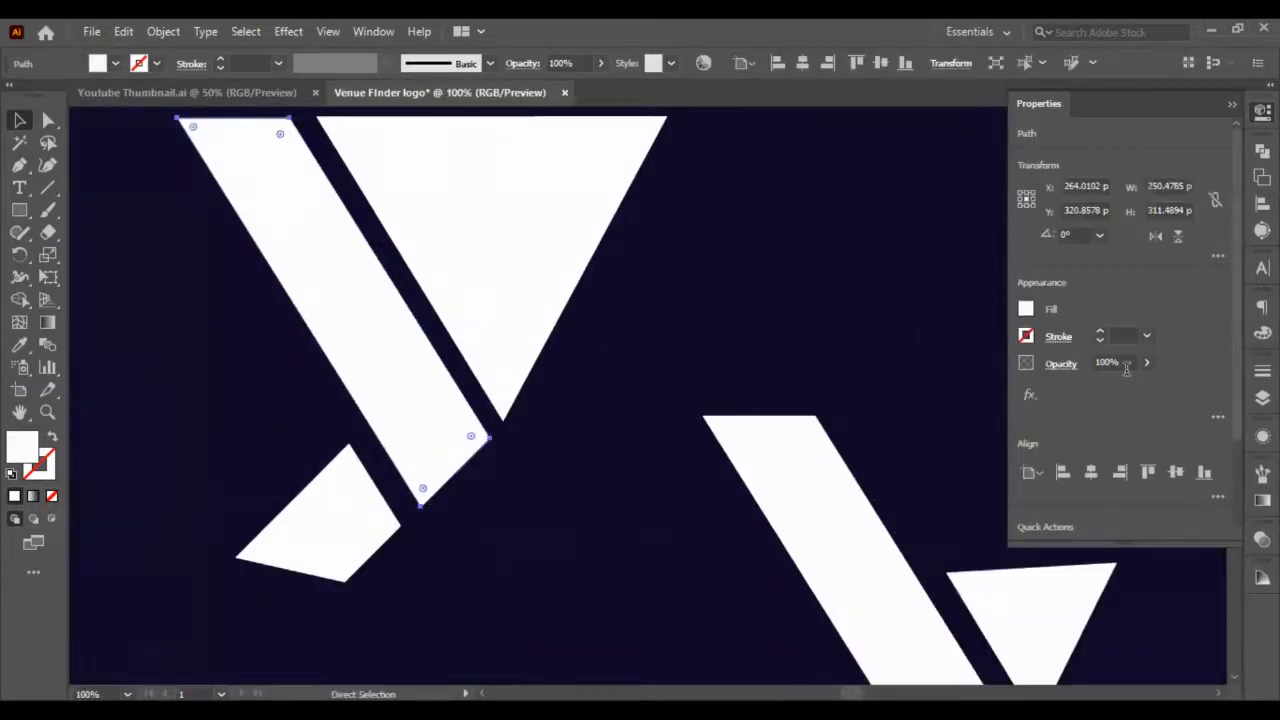
{"action": "left_click", "coordinate": [1155, 236]}
{"action": "scroll", "coordinate": [585, 280], "scroll_direction": "up", "scroll_amount": 2}
Align the flipped bar's right edge to the large triangle, using the triangle as the key object
{"action": "left_click", "coordinate": [574, 266], "text": "shift"}
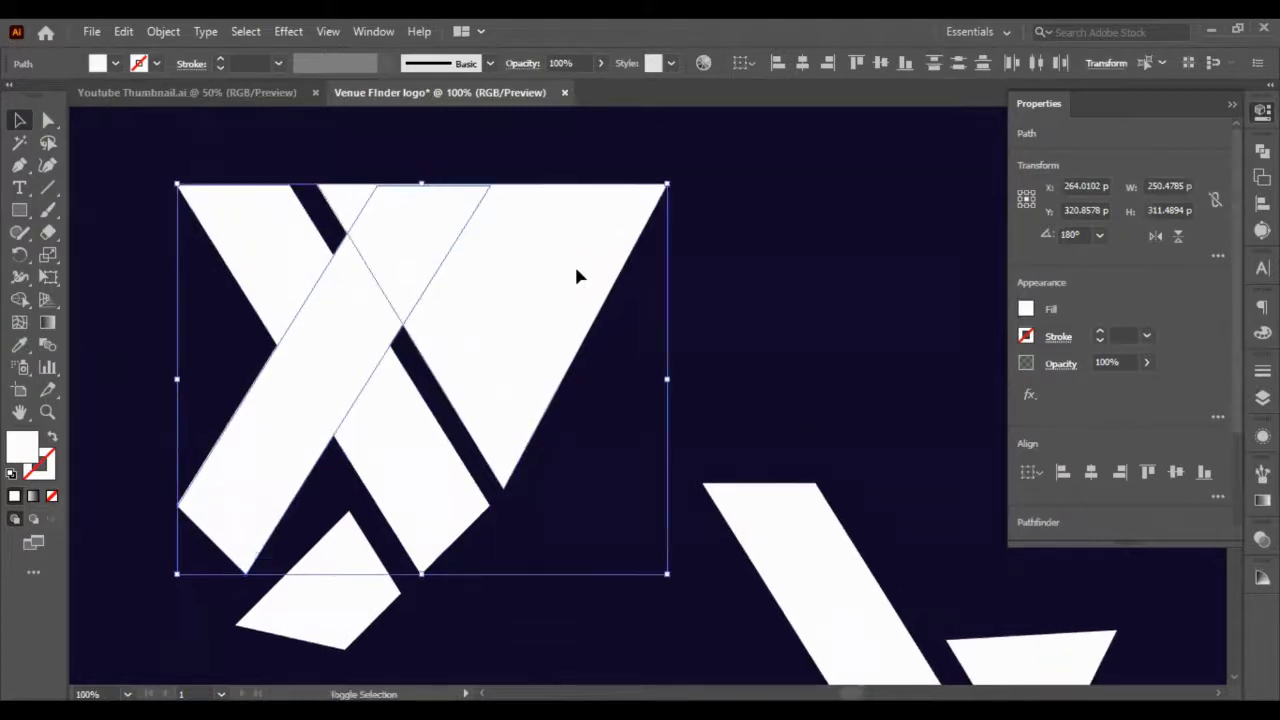
{"action": "left_click", "coordinate": [574, 266]}
{"action": "left_click", "coordinate": [1117, 474]}
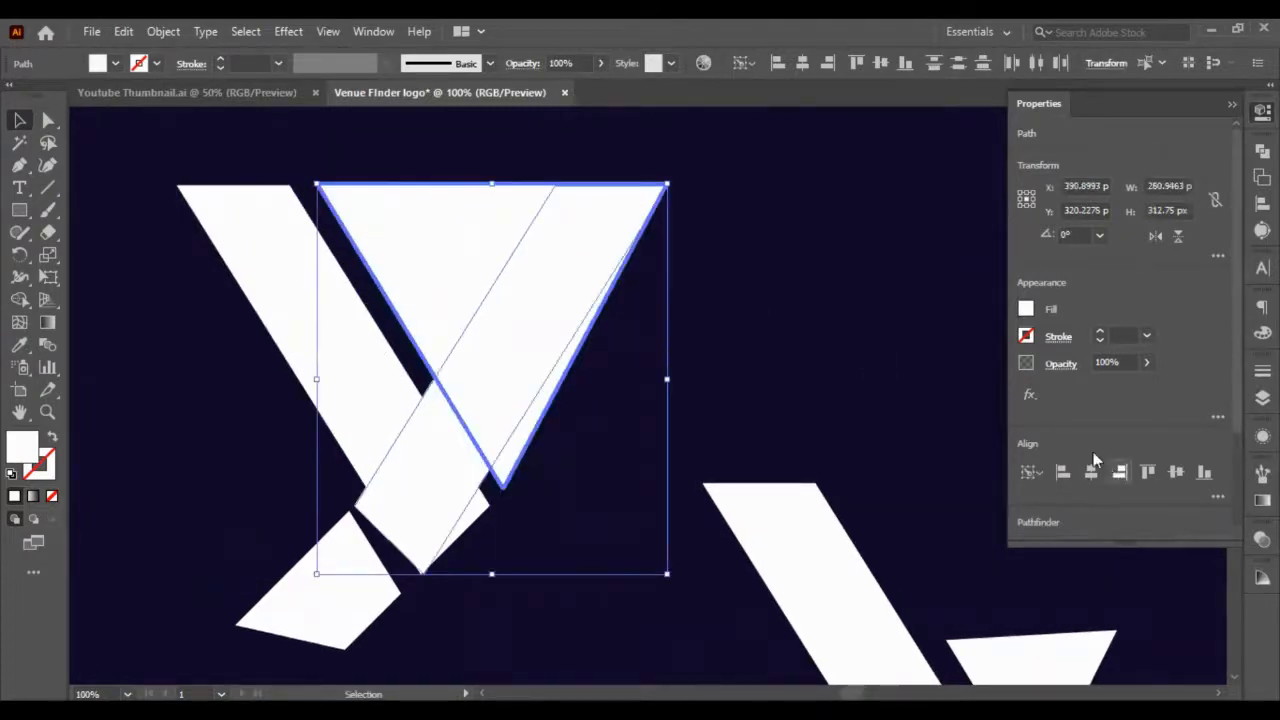
{"action": "left_click", "coordinate": [892, 336]}
Shift the flipped bar's two bottom corner points 27 px right so its outer edge follows the triangle's right side
{"action": "left_click", "coordinate": [405, 545]}
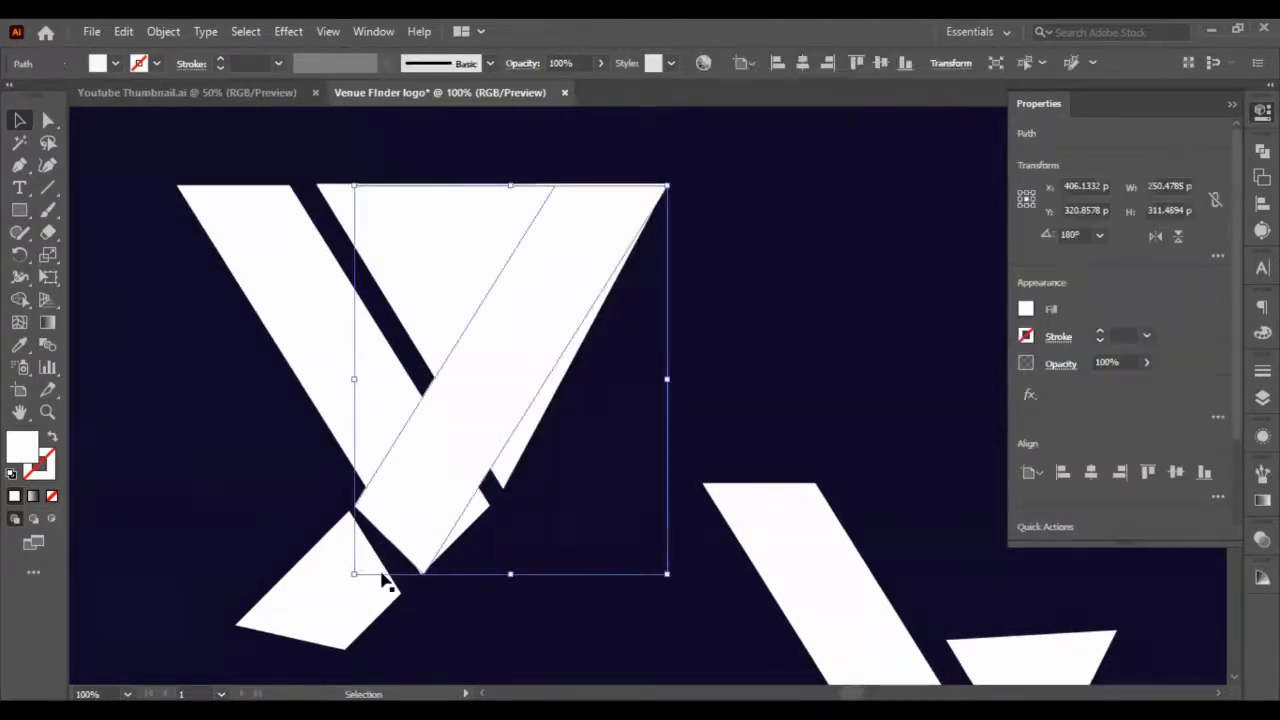
{"action": "left_click", "coordinate": [48, 120]}
{"action": "left_click", "coordinate": [354, 508]}
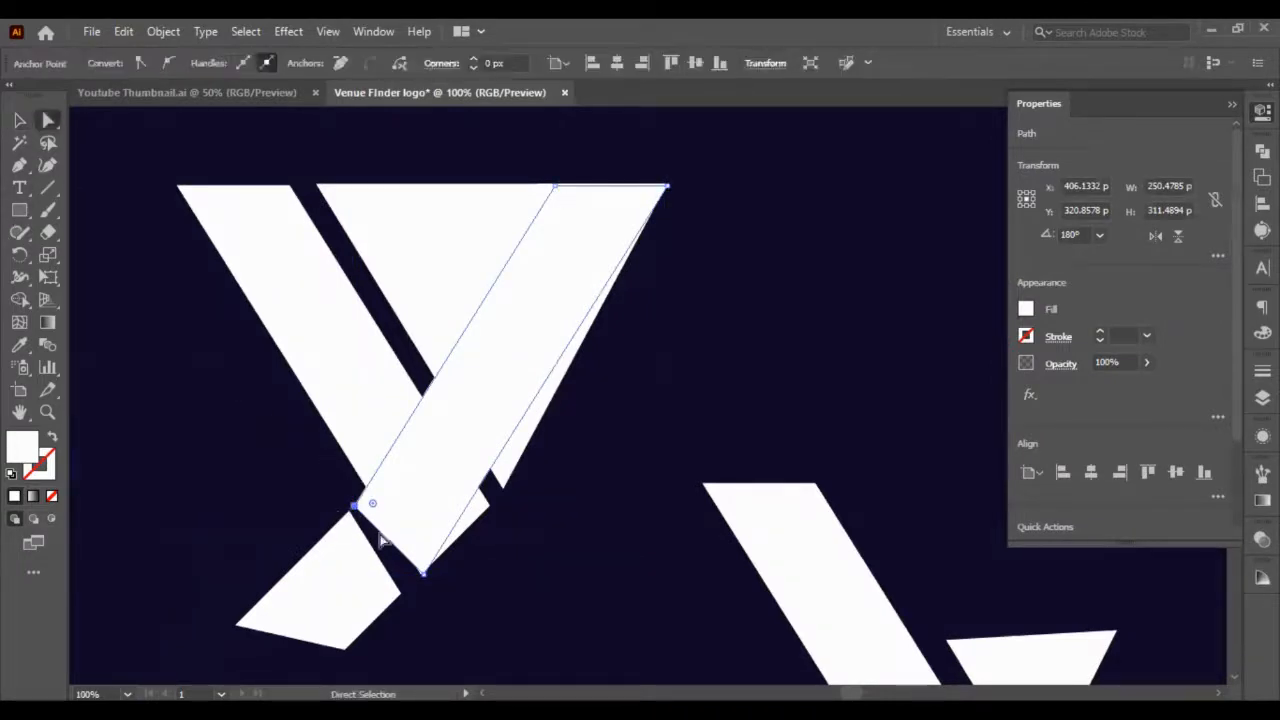
{"action": "left_click", "coordinate": [422, 573], "text": "shift"}
{"action": "left_click", "coordinate": [422, 575], "text": "shift"}
{"action": "key", "text": "shift+Right"}
{"action": "key", "text": "shift+Right"}
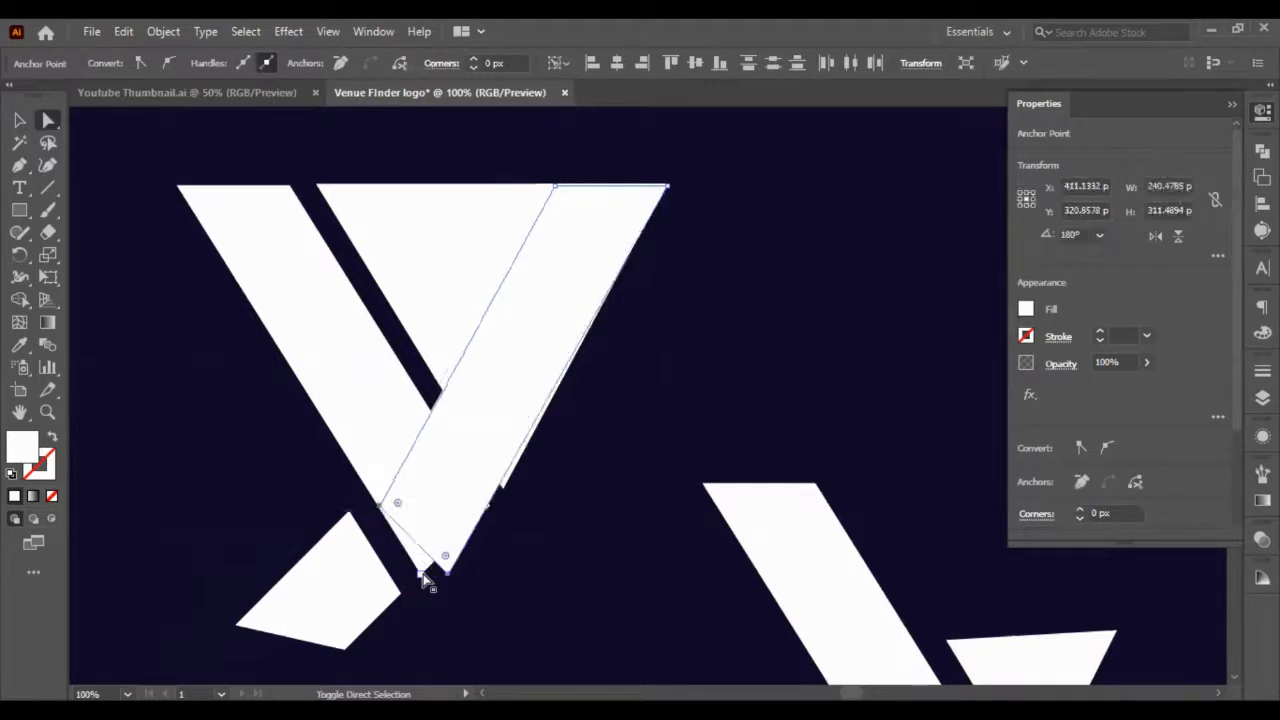
{"action": "key", "text": "Right"}
{"action": "key", "text": "Right"}
{"action": "key", "text": "Right"}
{"action": "key", "text": "Right"}
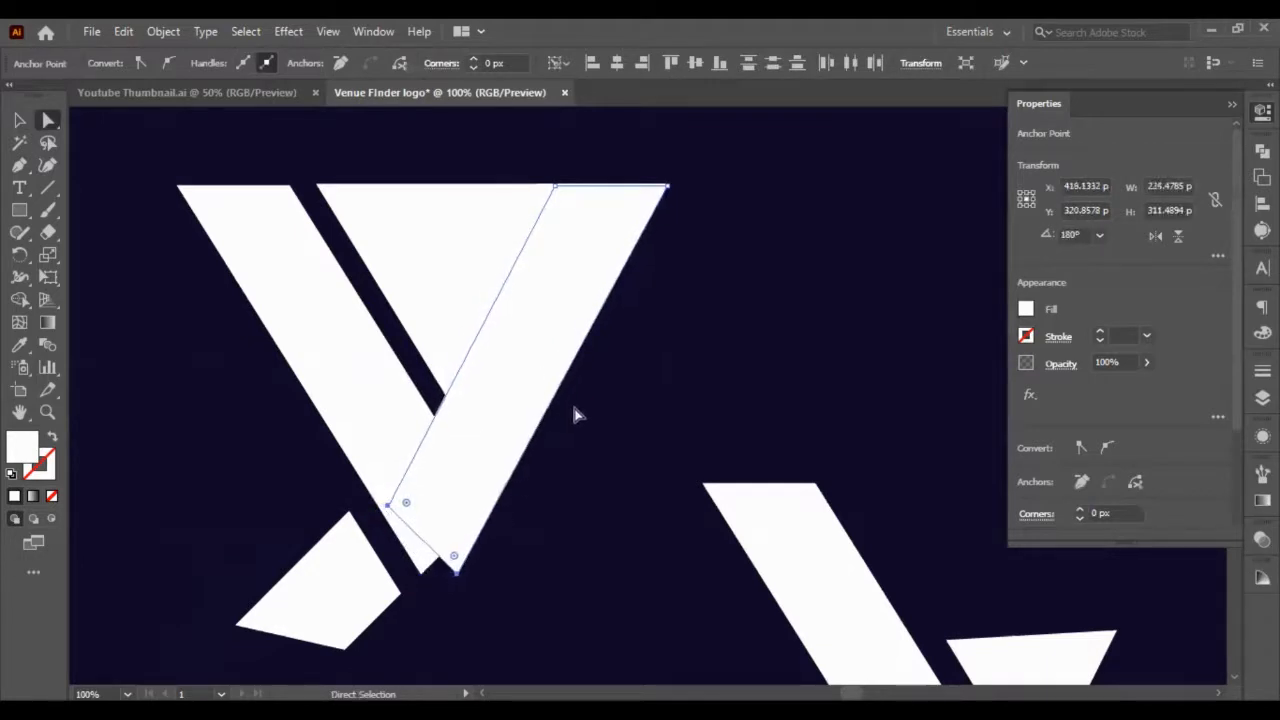
{"action": "left_click", "coordinate": [575, 414]}
{"action": "left_click", "coordinate": [18, 121]}
Delete the grouped copy of the earlier mark above the artboard
{"action": "scroll", "coordinate": [180, 245], "scroll_direction": "down", "scroll_amount": 4}
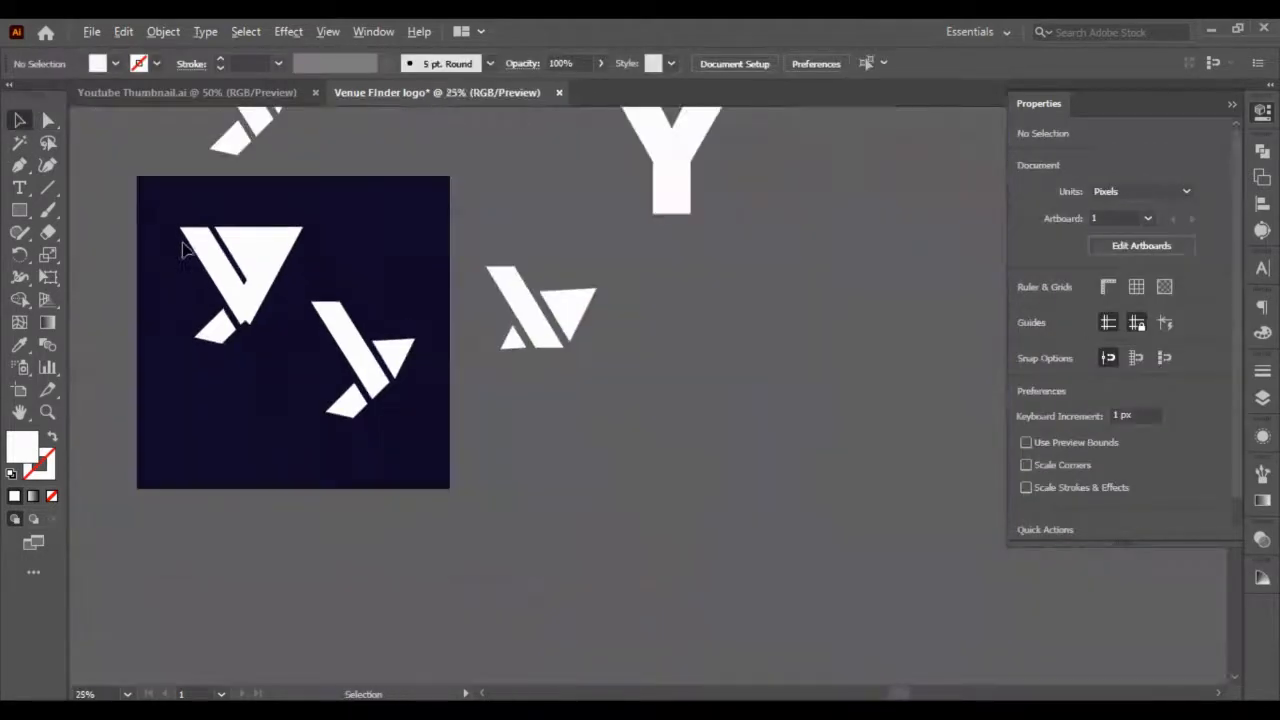
{"action": "scroll", "coordinate": [205, 220], "scroll_direction": "up", "scroll_amount": 3}
{"action": "left_click_drag", "start_coordinate": [190, 203], "coordinate": [323, 283]}
{"action": "key", "text": "Delete"}
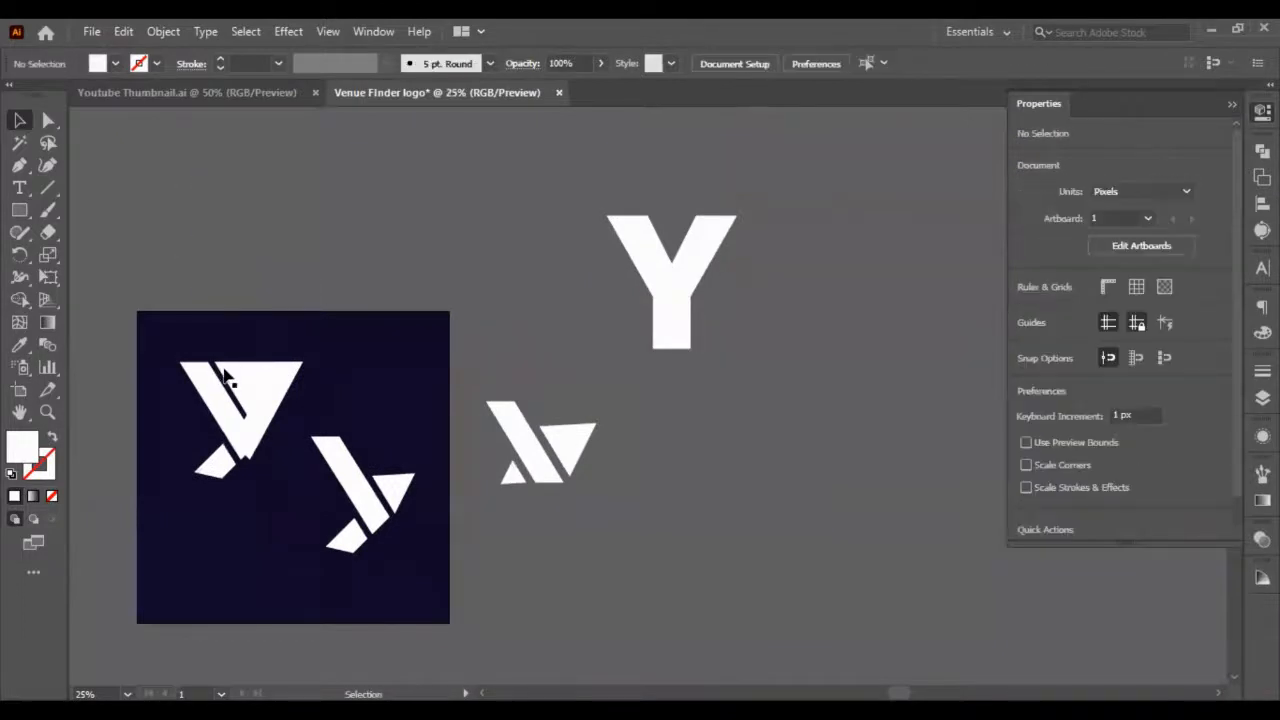
Place a copy of the new large-triangle mark above the artboard
{"action": "left_click", "coordinate": [225, 374]}
{"action": "left_click", "coordinate": [205, 393], "text": "shift"}
{"action": "left_click", "coordinate": [214, 468], "text": "shift"}
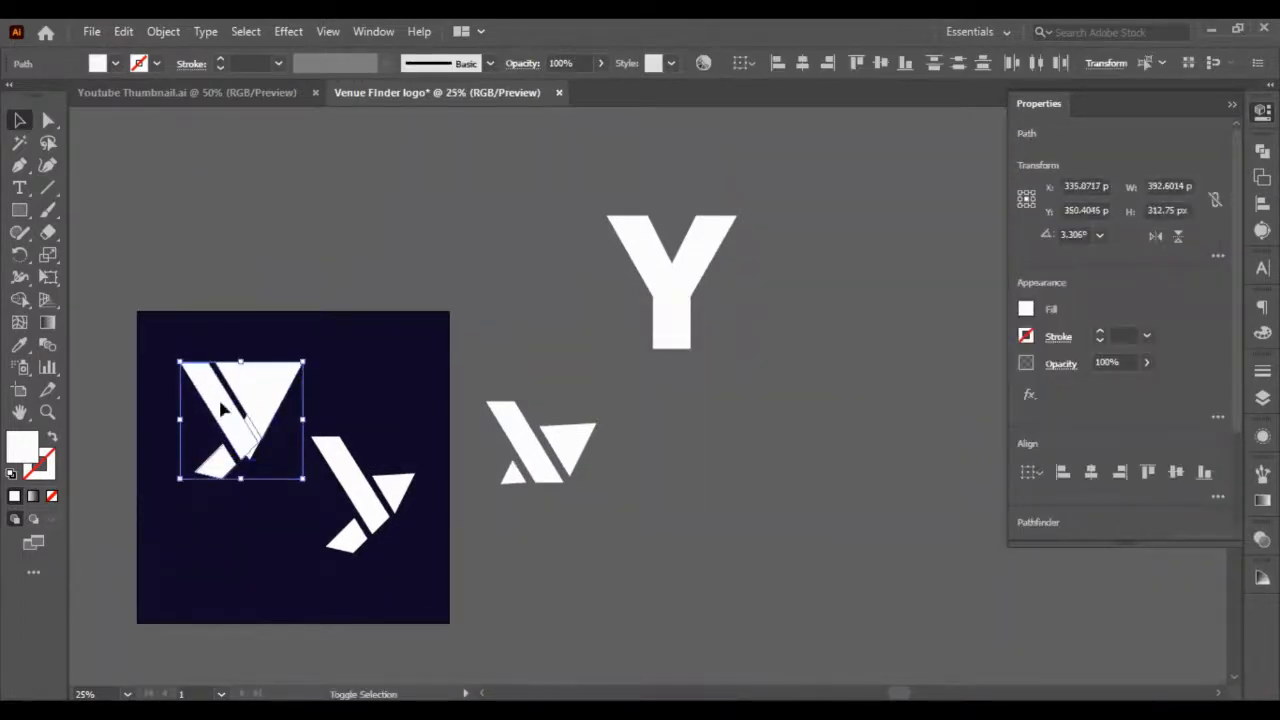
{"action": "left_click_drag", "start_coordinate": [223, 408], "coordinate": [225, 223]}
{"action": "left_click", "coordinate": [360, 241]}
Nudge the mirrored bar 10 px up and 5 px right so its outer edge follows the large triangle's right side
{"action": "scroll", "coordinate": [237, 351], "scroll_direction": "up", "scroll_amount": 4}
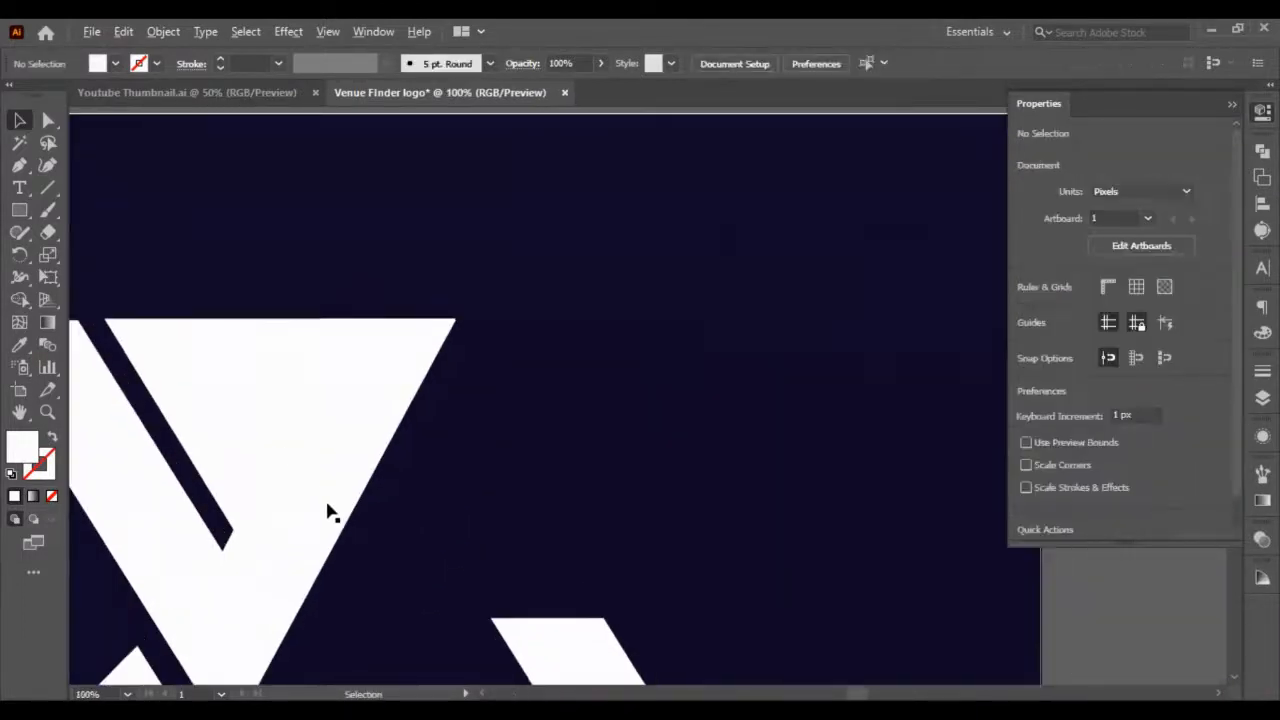
{"action": "left_click", "coordinate": [332, 518]}
{"action": "left_click", "coordinate": [236, 390]}
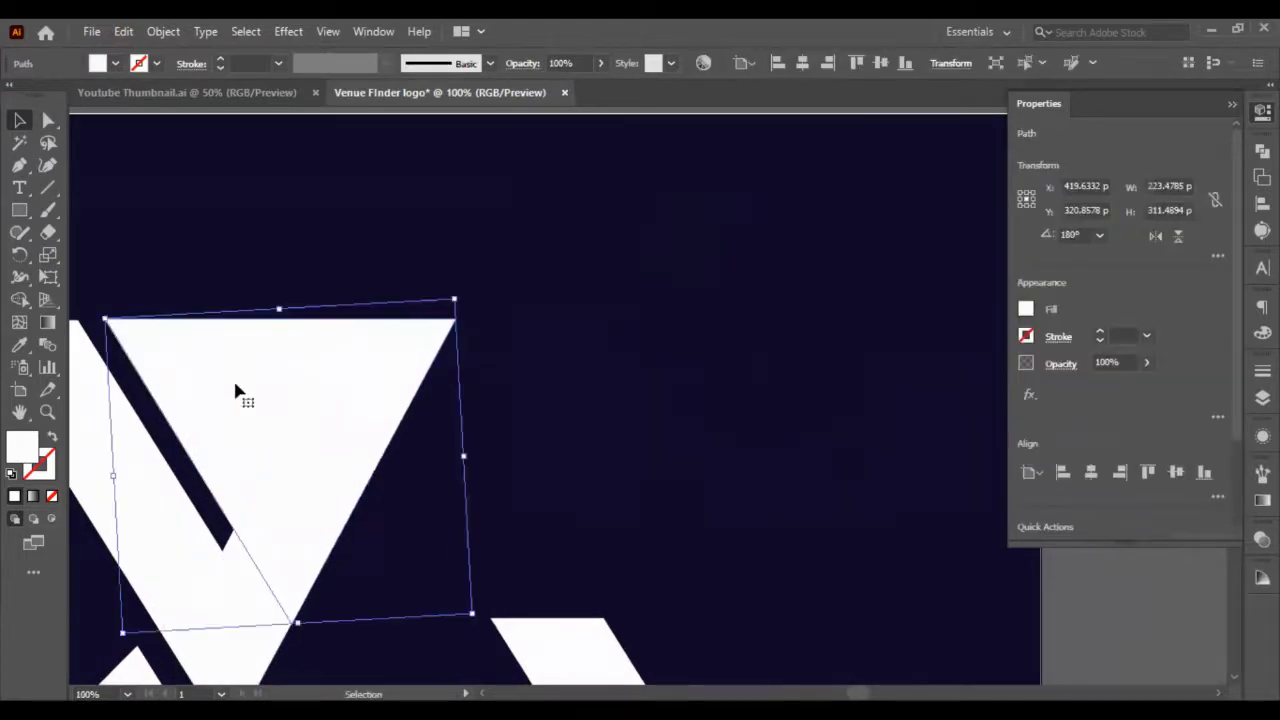
{"action": "key", "text": "a"}
{"action": "key", "text": "v"}
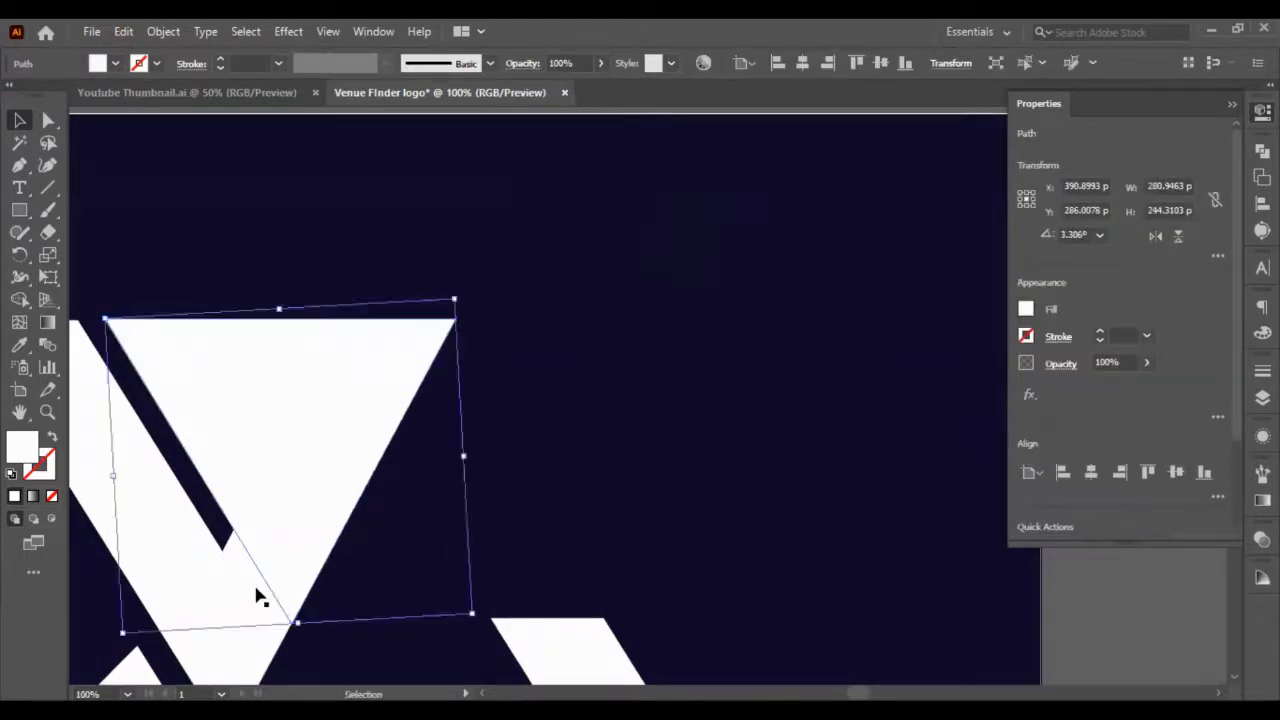
{"action": "left_click", "coordinate": [257, 594]}
{"action": "left_click", "coordinate": [222, 383], "text": "shift"}
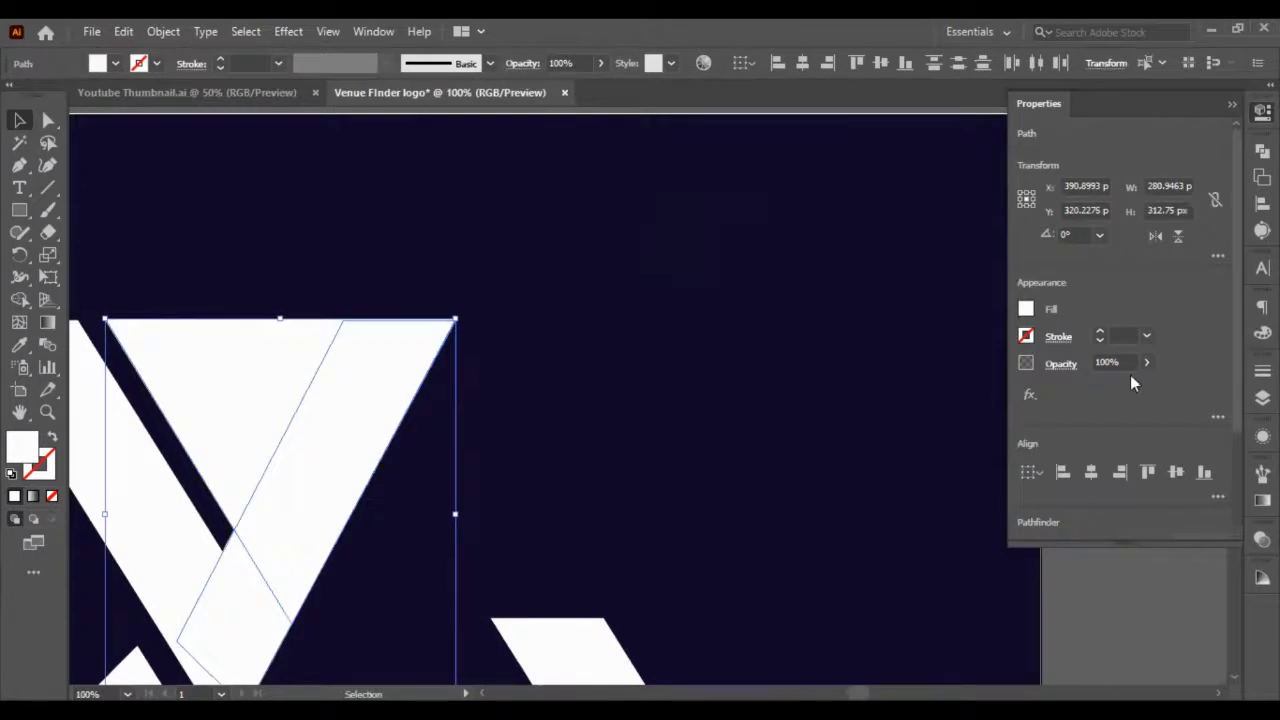
{"action": "left_click", "coordinate": [522, 499]}
{"action": "left_click", "coordinate": [323, 411]}
{"action": "key", "text": "shift+Up"}
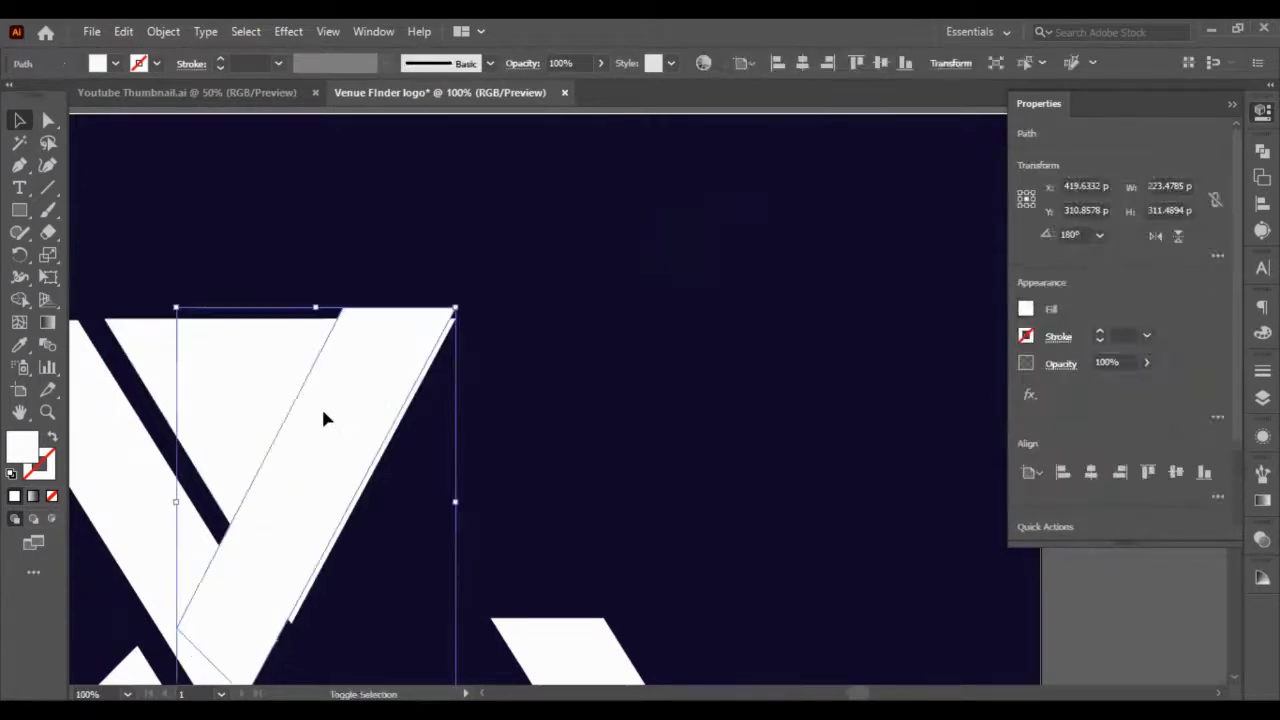
{"action": "key", "text": "Right"}
{"action": "key", "text": "Right"}
{"action": "key", "text": "Right"}
{"action": "key", "text": "Right"}
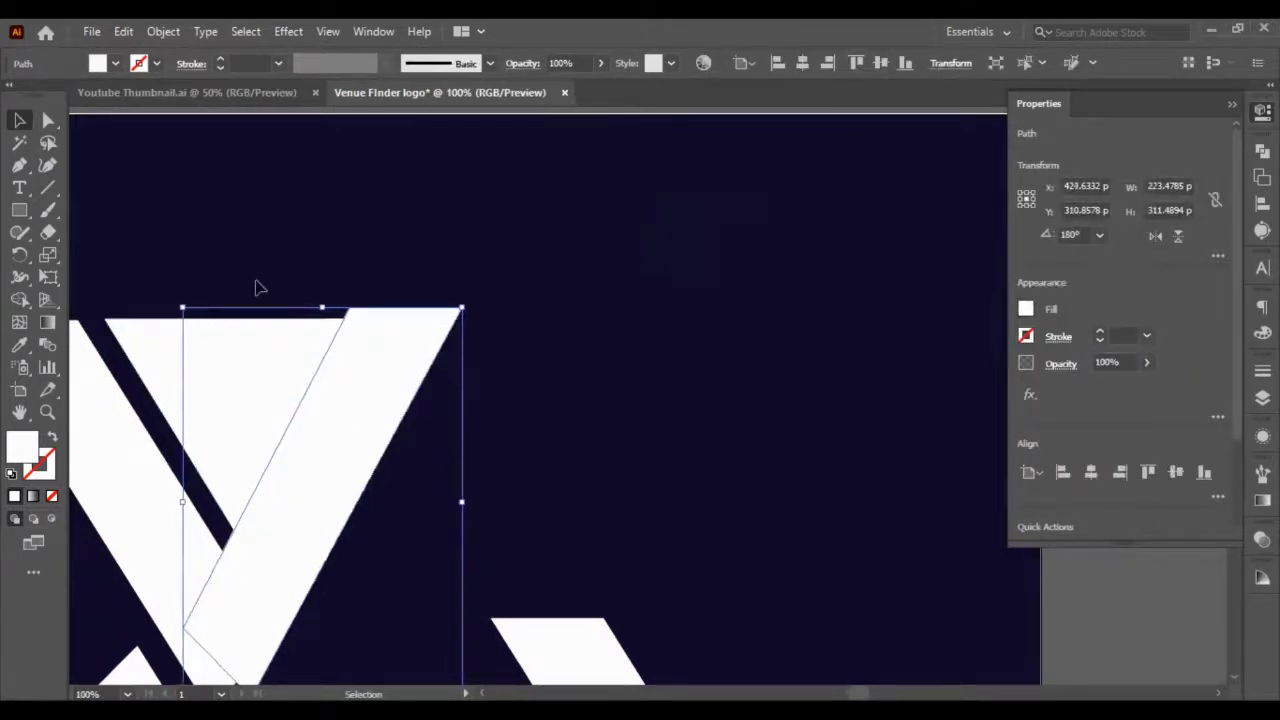
Try to subtract the mirrored bar from the large triangle
{"action": "left_click_drag", "start_coordinate": [257, 286], "coordinate": [370, 425]}
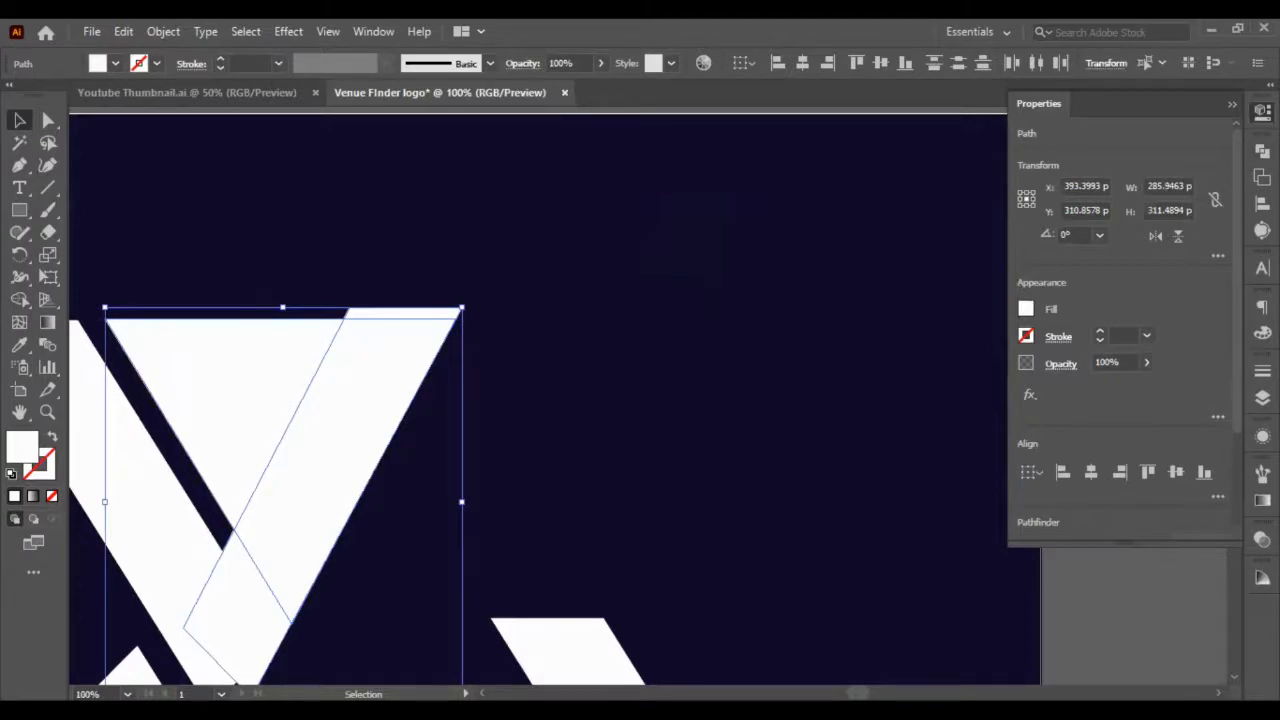
{"action": "key", "text": "ctrl+shift+F9"}
{"action": "left_click", "coordinate": [1078, 193]}
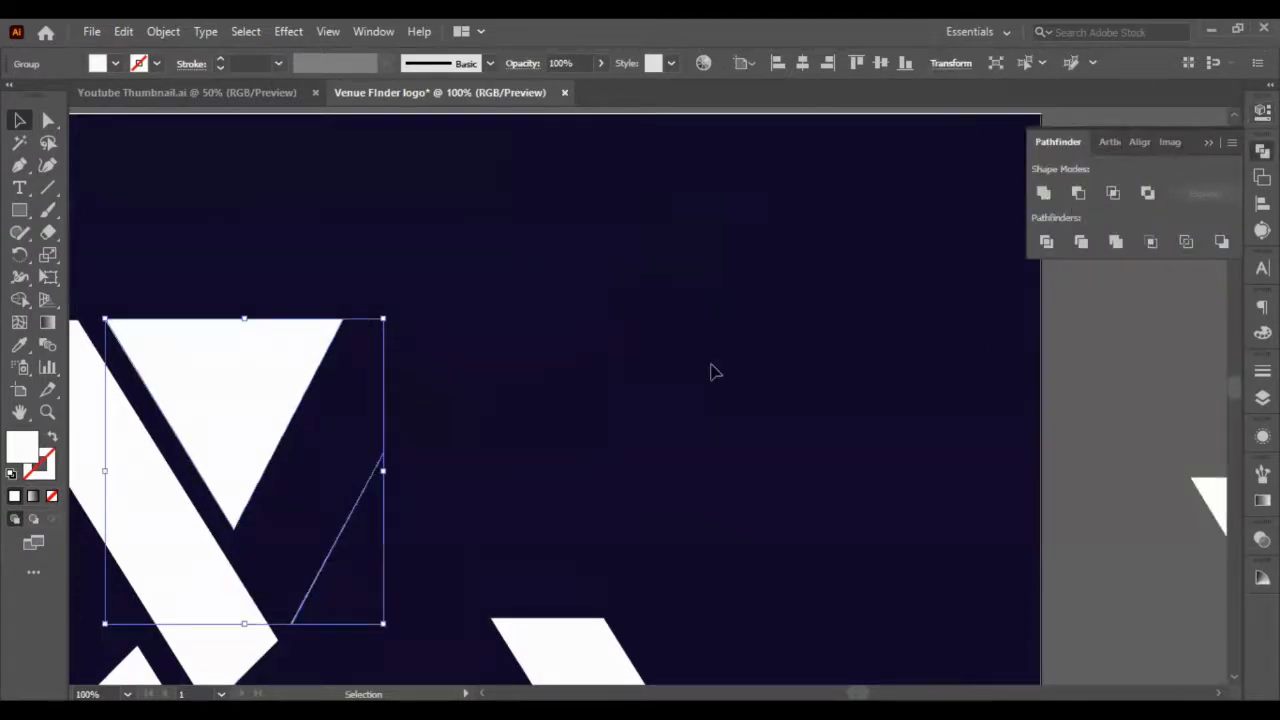
{"action": "key", "text": "ctrl+z"}
Nudge the mirrored bar 1 px right and intersect it with the large triangle to clip it to the triangle's outline
{"action": "left_click", "coordinate": [374, 486]}
{"action": "left_click", "coordinate": [315, 510]}
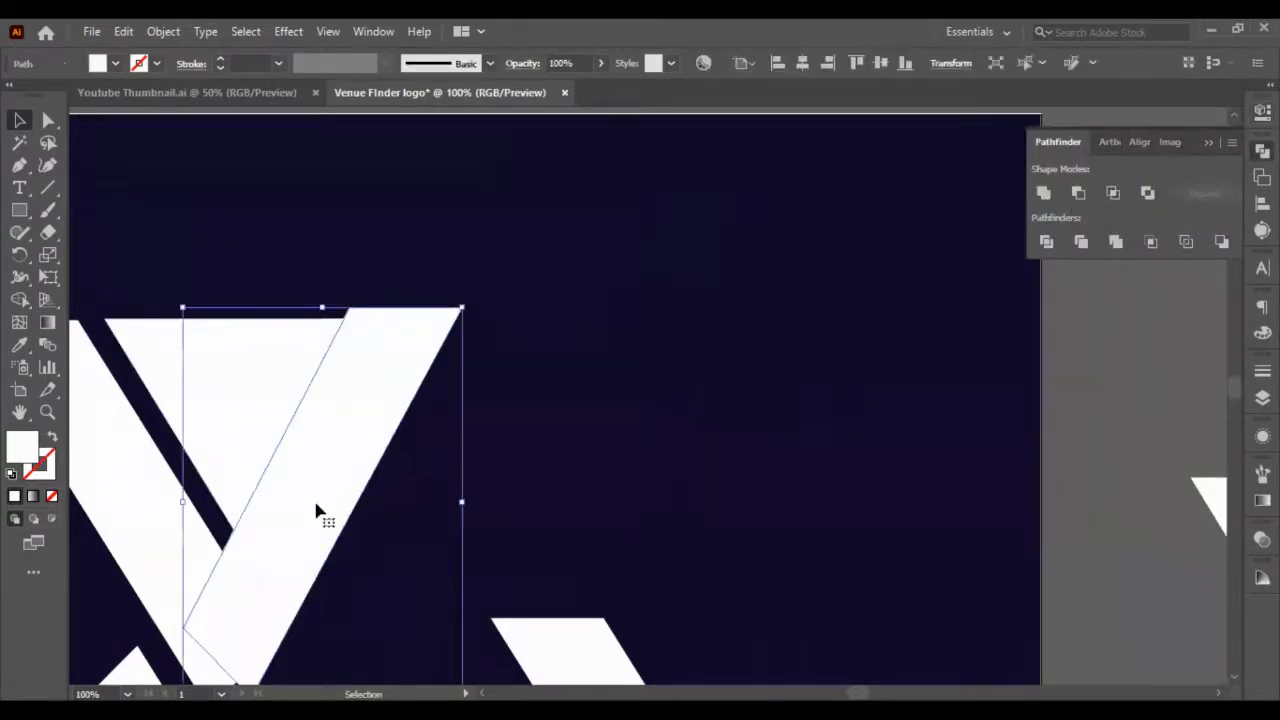
{"action": "key", "text": "Right"}
{"action": "key", "text": "Down"}
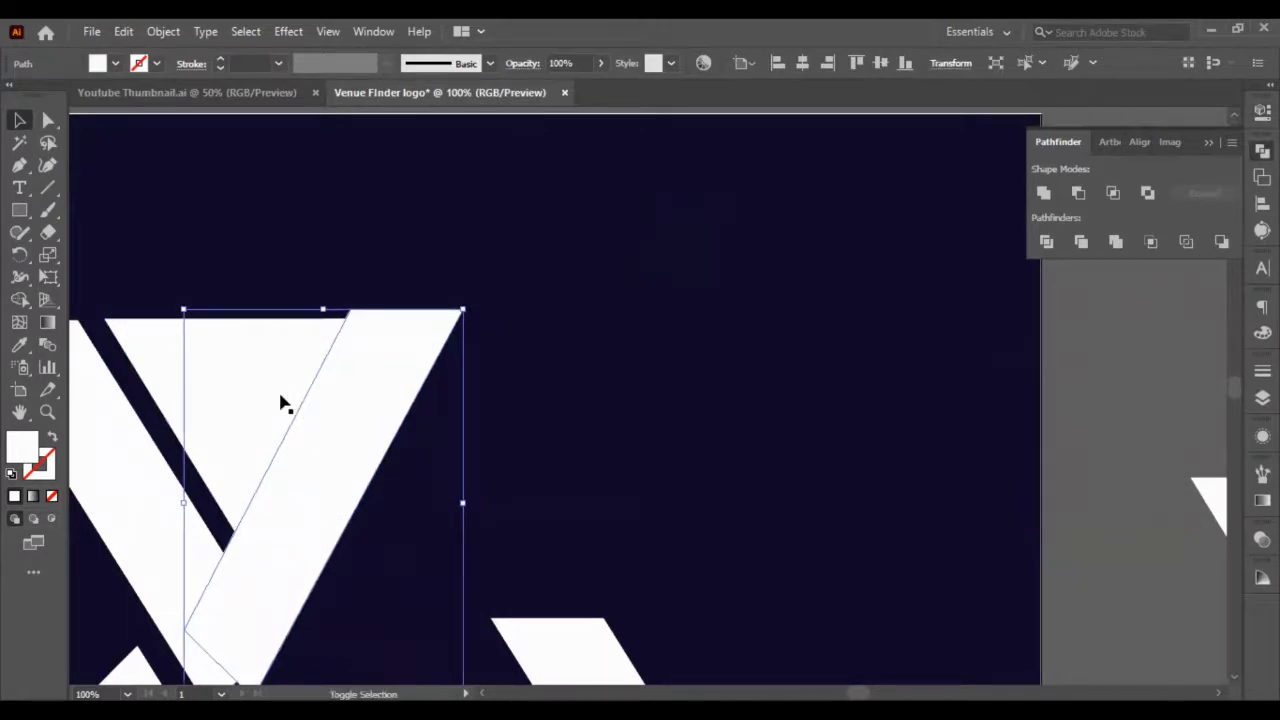
{"action": "key", "text": "Up"}
{"action": "left_click", "coordinate": [282, 403], "text": "shift"}
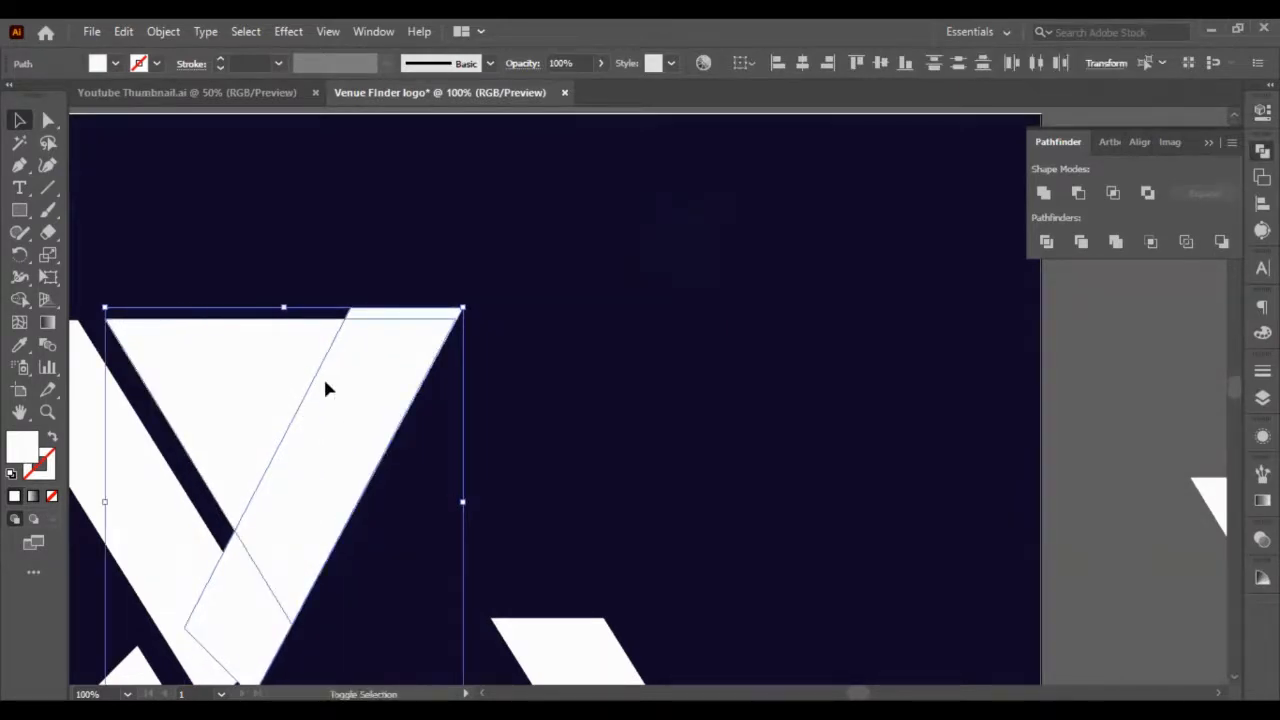
{"action": "left_click", "coordinate": [1105, 194]}
{"action": "left_click", "coordinate": [582, 388]}
{"action": "scroll", "coordinate": [587, 402], "scroll_direction": "down", "scroll_amount": 3}
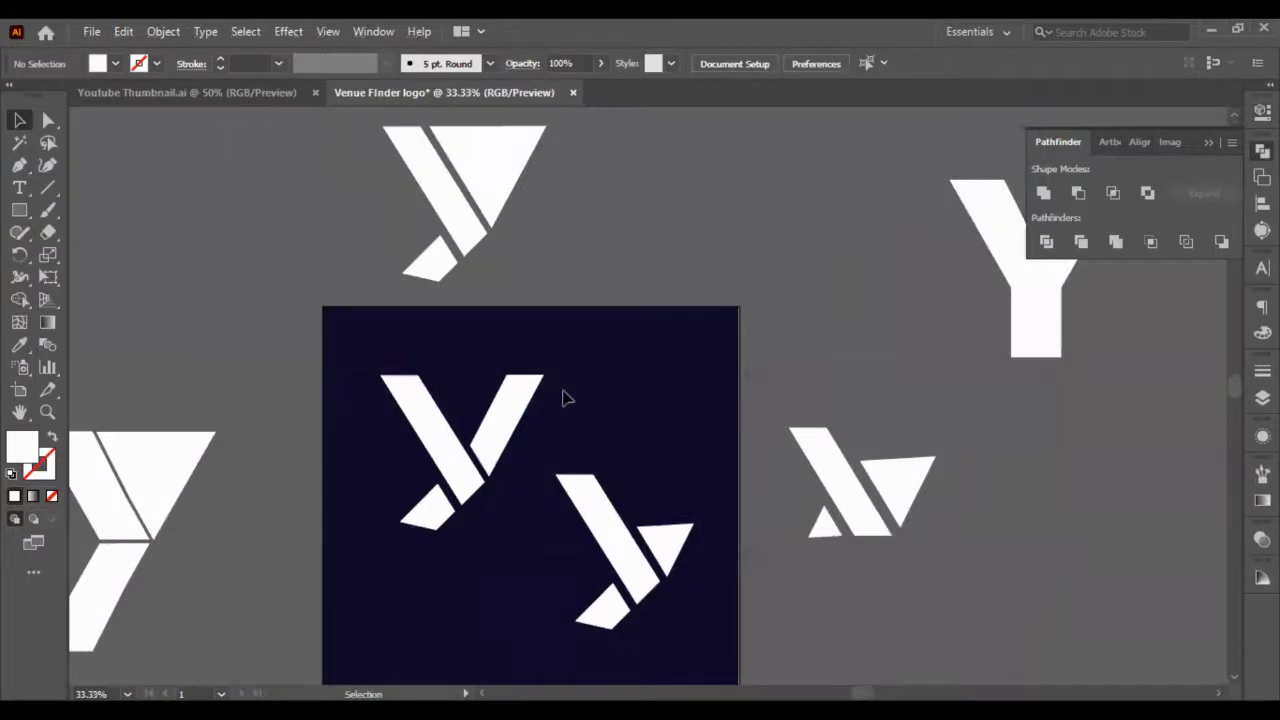
Put the full large triangle back in place over the clipped bar
{"action": "key", "text": "ctrl+z"}
{"action": "key", "text": "ctrl+z"}
{"action": "left_click", "coordinate": [563, 397]}
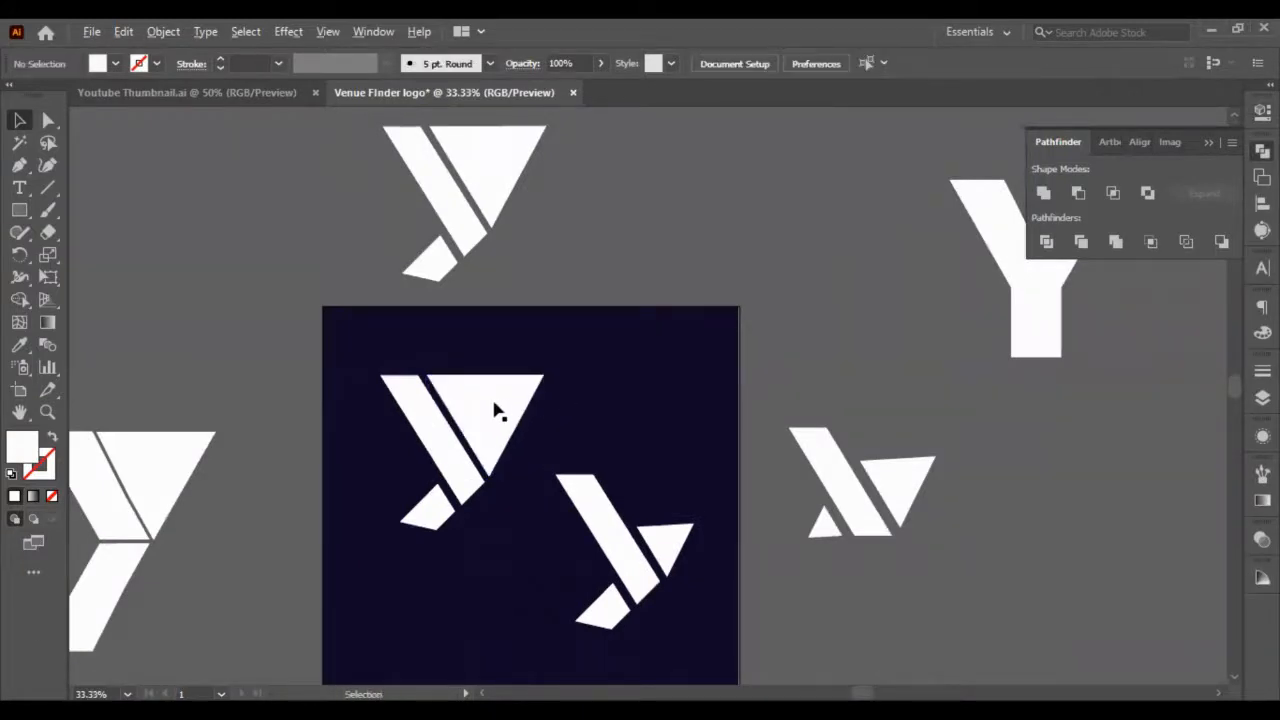
Stack the triangle behind the clipped bar but above the background, and subtract the bar's shape from it while keeping the bar
{"action": "left_click", "coordinate": [467, 399]}
{"action": "key", "text": "ctrl+["}
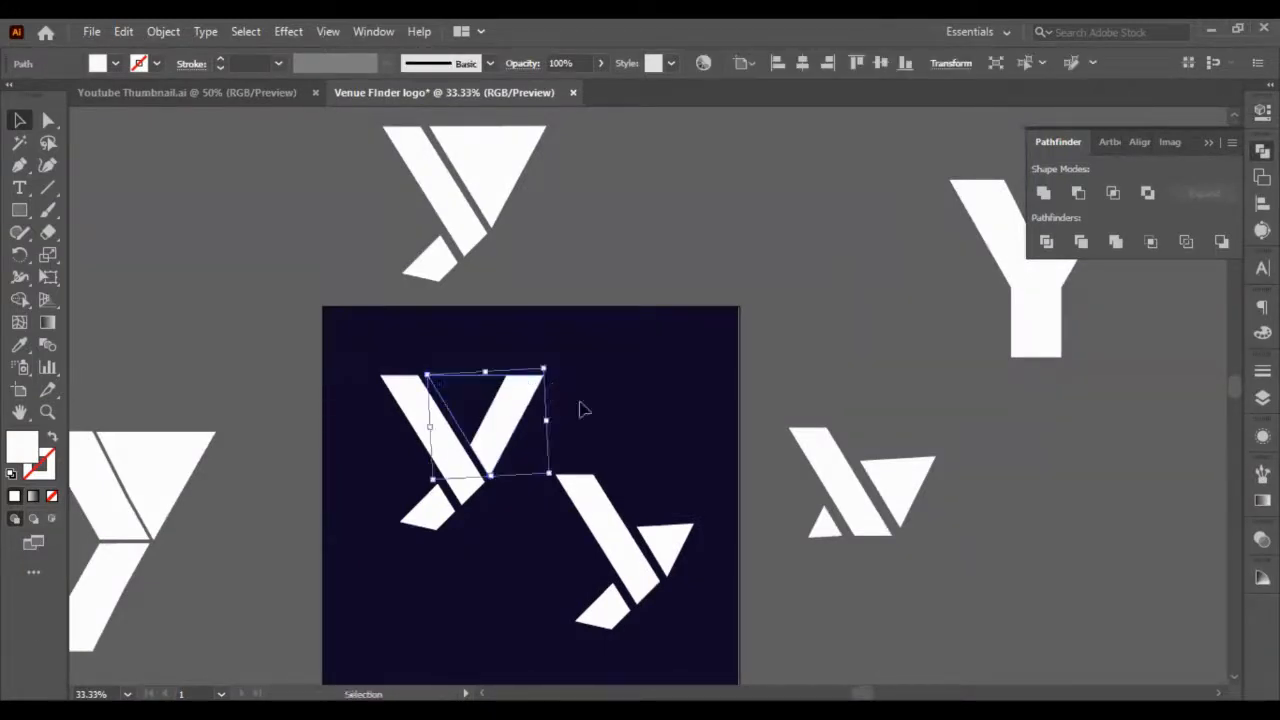
{"action": "left_click", "coordinate": [500, 418]}
{"action": "key", "text": "a"}
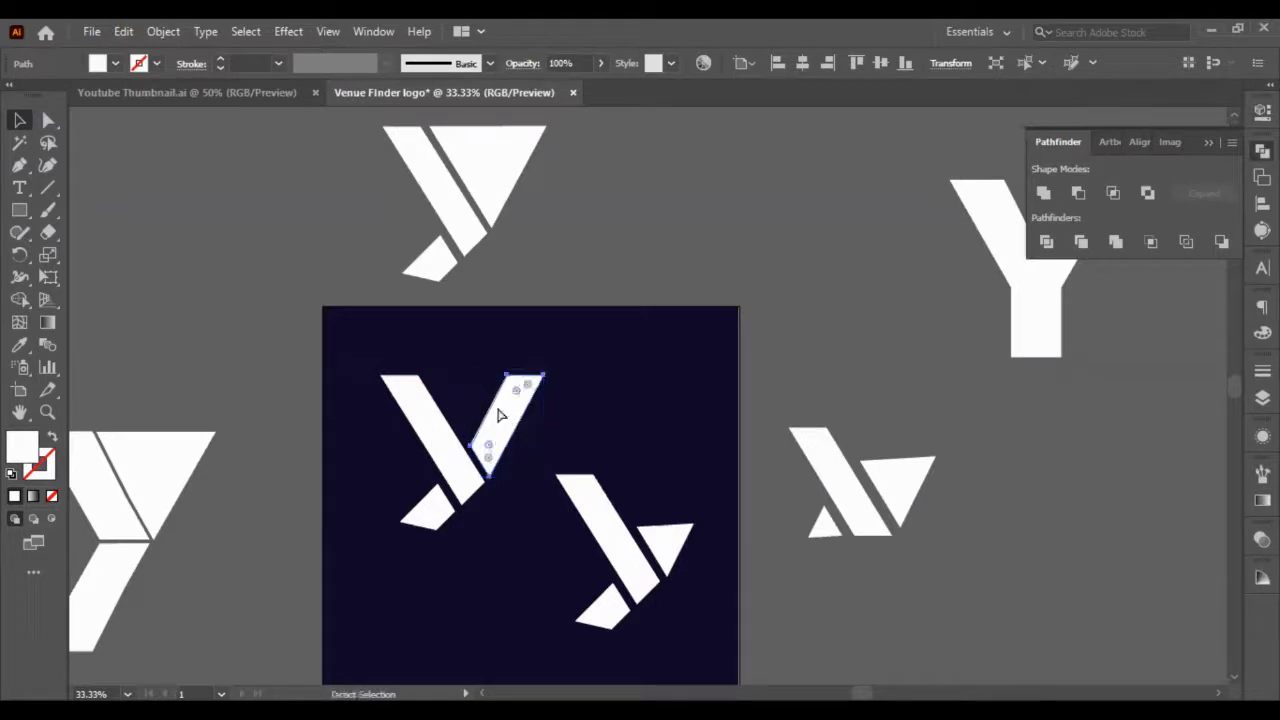
{"action": "left_click_drag", "start_coordinate": [483, 398], "coordinate": [487, 401]}
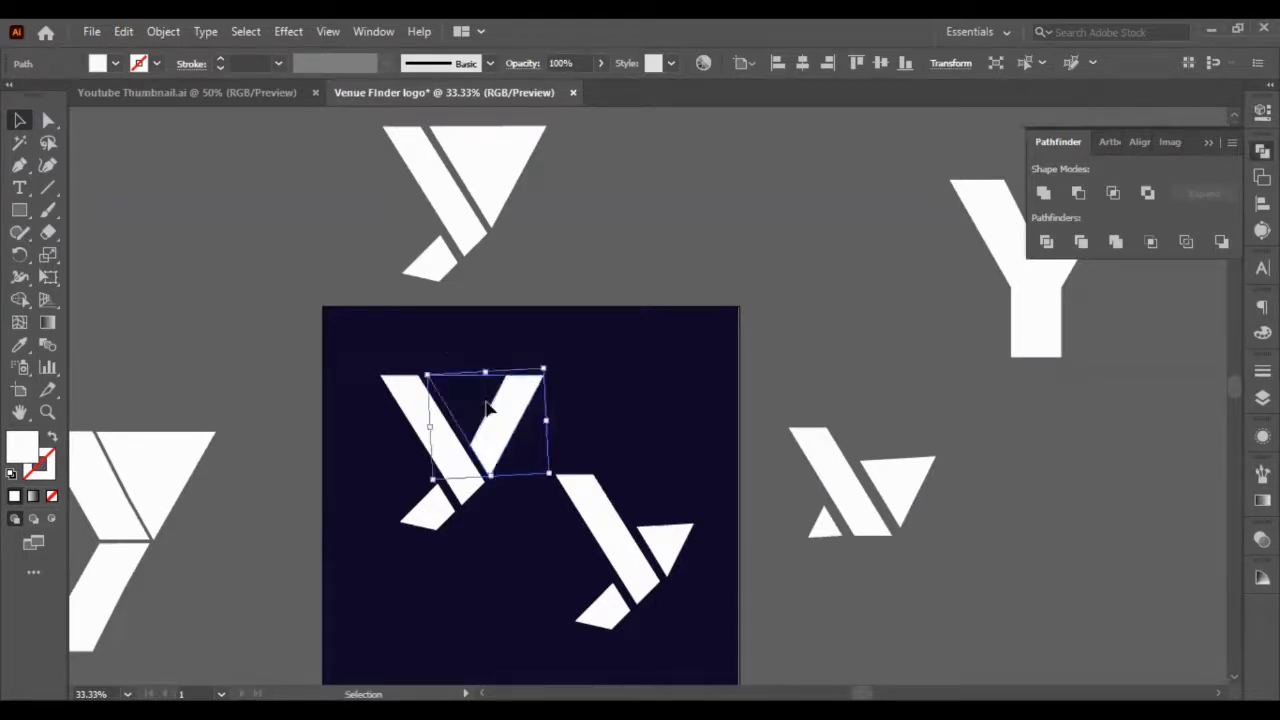
{"action": "left_click", "coordinate": [494, 413], "text": "shift"}
{"action": "key", "text": "ctrl+shift+]"}
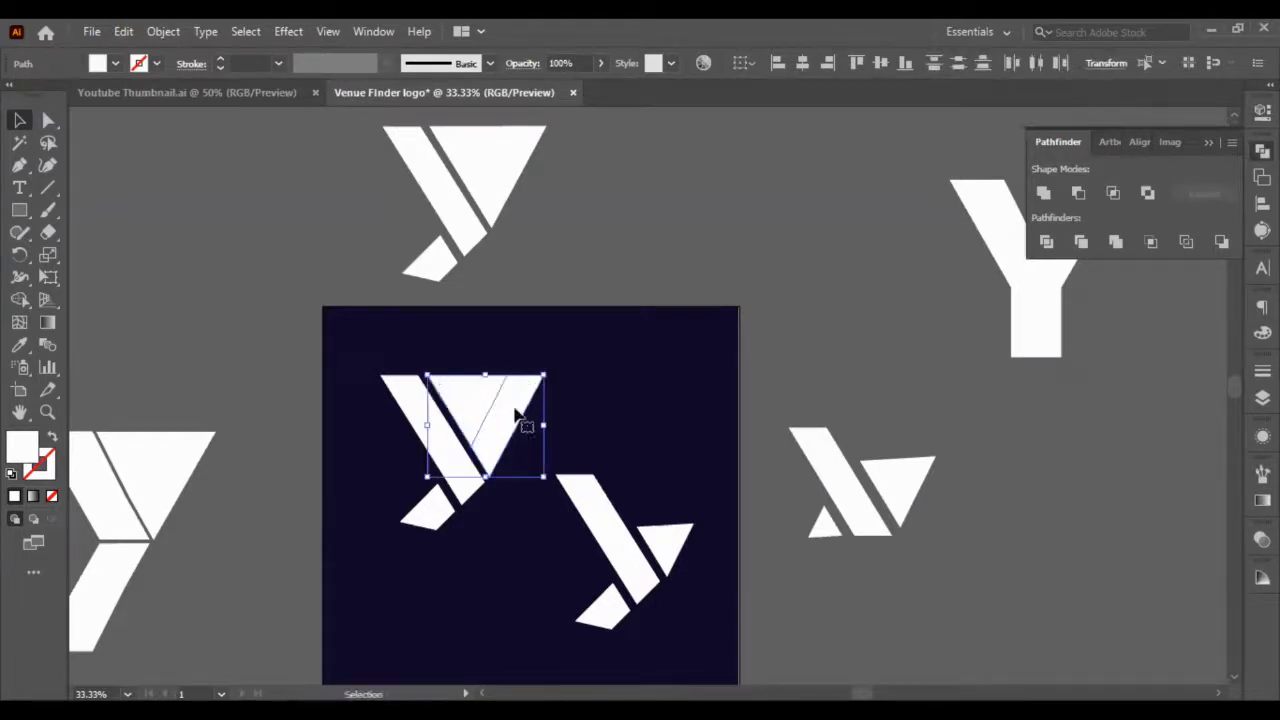
{"action": "left_click", "coordinate": [1083, 193]}
{"action": "left_click", "coordinate": [595, 454]}
Try moving the inner triangle 10 px left to check that it is separate from the bar
{"action": "scroll", "coordinate": [511, 429], "scroll_direction": "up", "scroll_amount": 3}
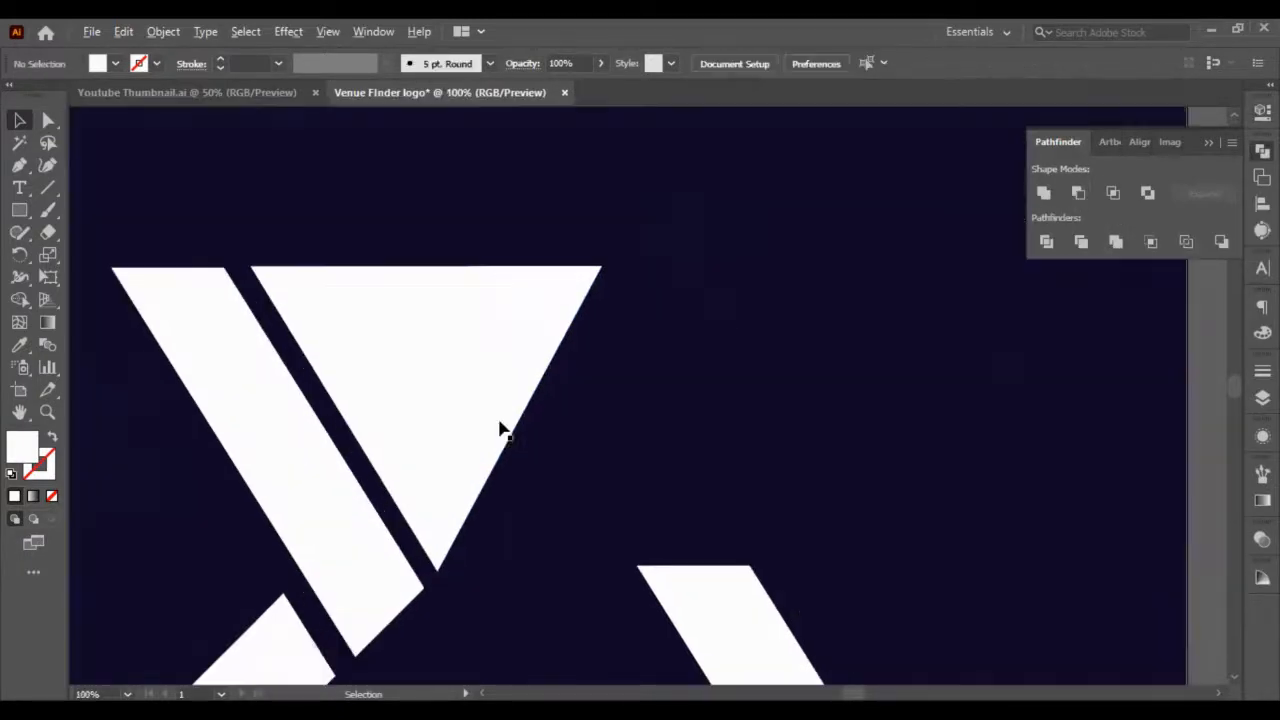
{"action": "left_click", "coordinate": [403, 380]}
{"action": "key", "text": "shift+Left"}
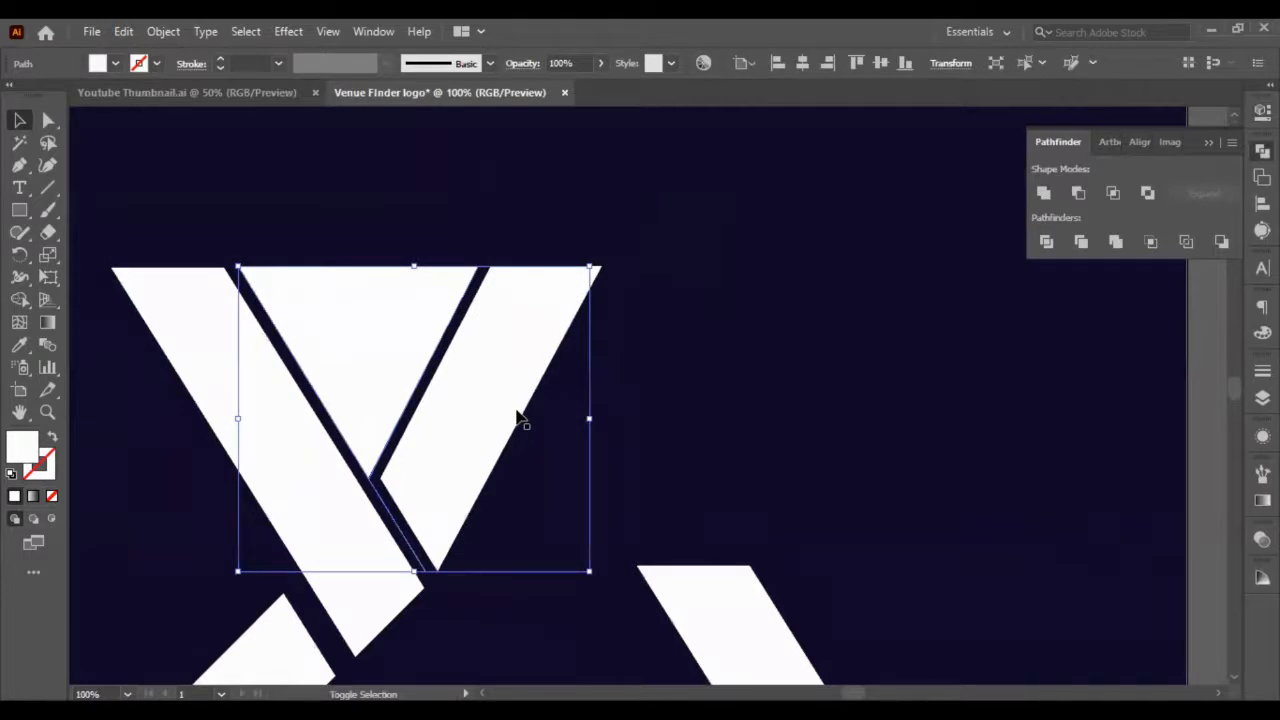
{"action": "key", "text": "shift+Right"}
Delete the leftover anchor point at the bottom tip of the inner triangle's path
{"action": "left_click", "coordinate": [47, 122]}
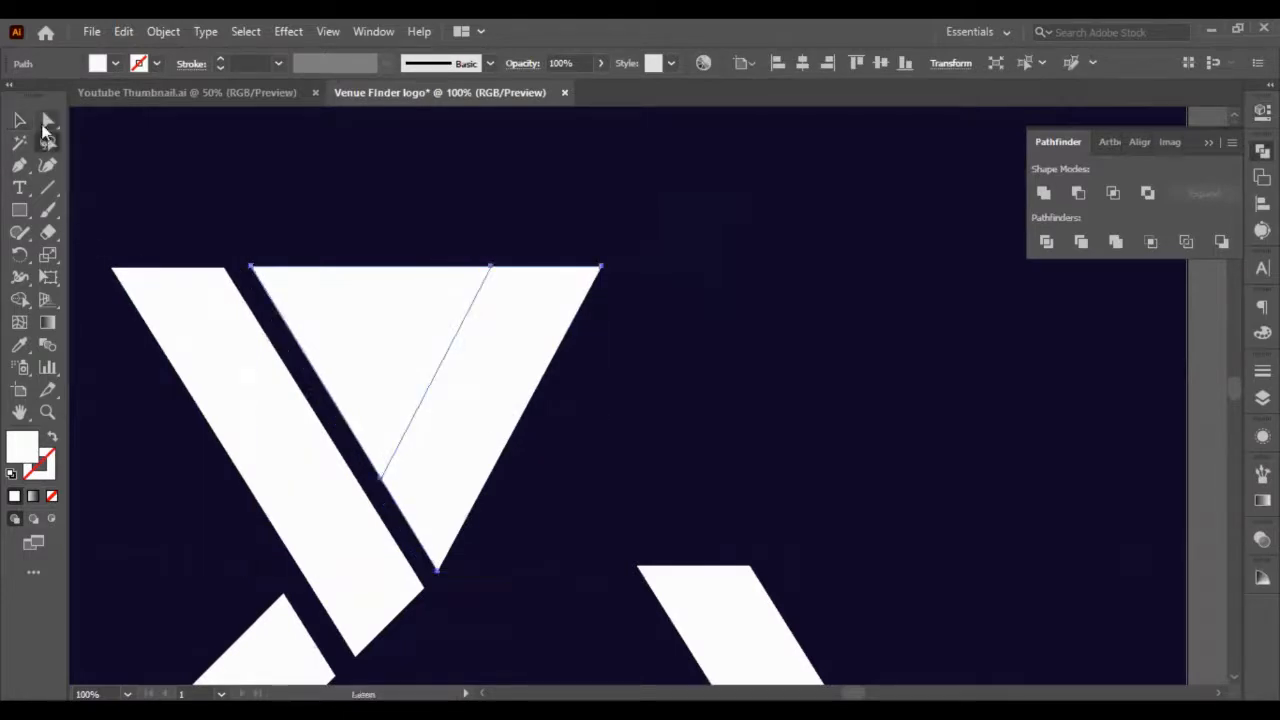
{"action": "left_click", "coordinate": [45, 123]}
{"action": "scroll", "coordinate": [500, 564], "scroll_direction": "up", "scroll_amount": 1}
{"action": "left_click", "coordinate": [500, 564]}
{"action": "left_click", "coordinate": [302, 334]}
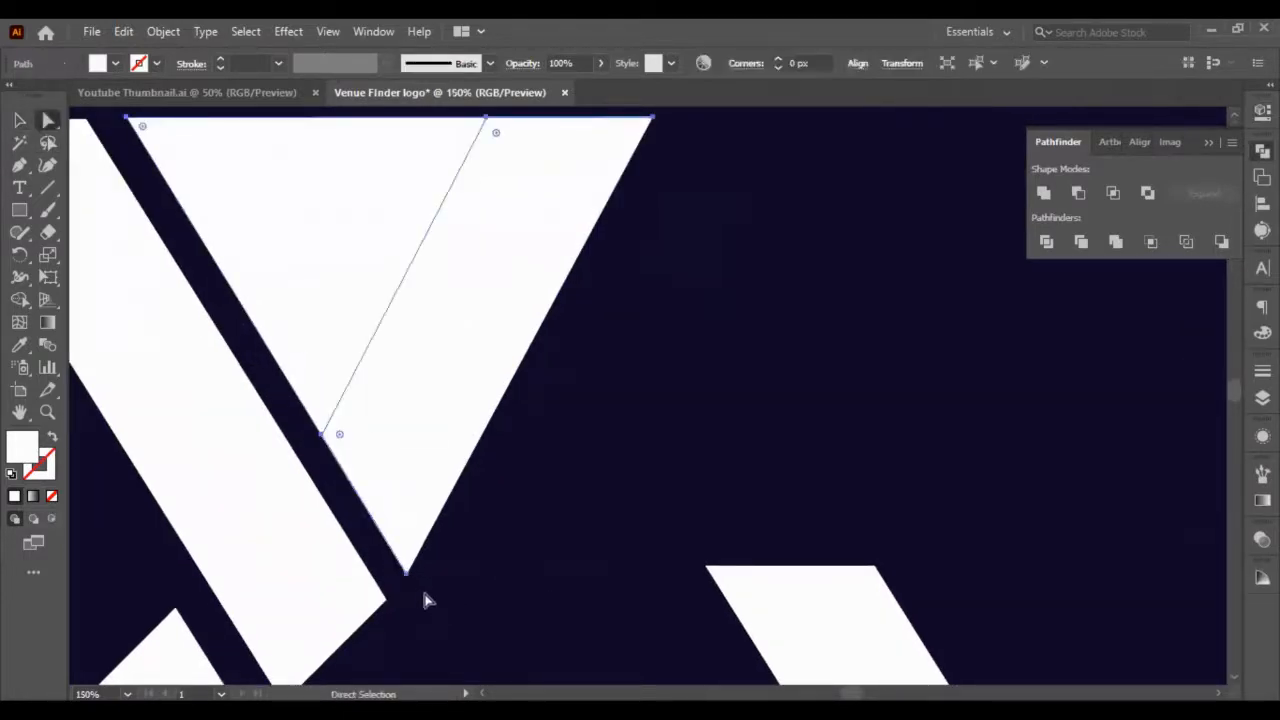
{"action": "left_click", "coordinate": [406, 573]}
{"action": "key", "text": "Delete"}
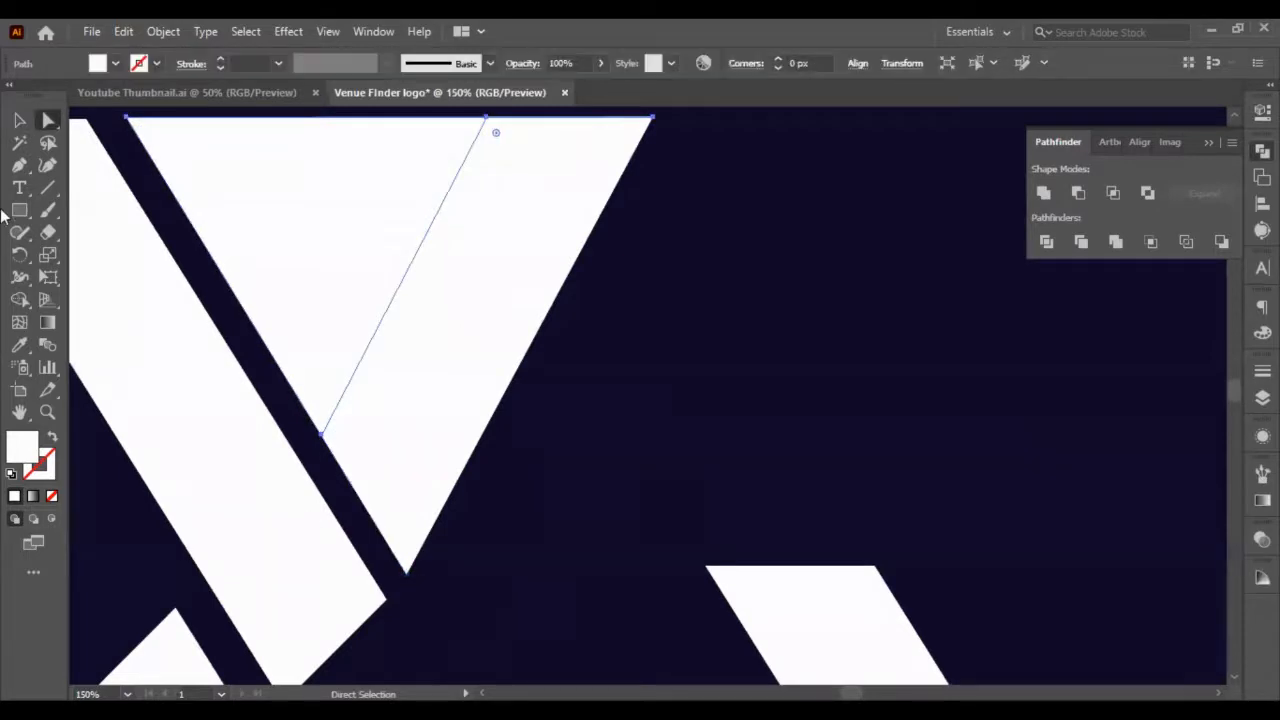
{"action": "left_click", "coordinate": [19, 121]}
{"action": "left_click", "coordinate": [963, 343]}
Scale down the inner triangle to open a gap between it and the right-hand bar
{"action": "scroll", "coordinate": [925, 340], "scroll_direction": "down", "scroll_amount": 2}
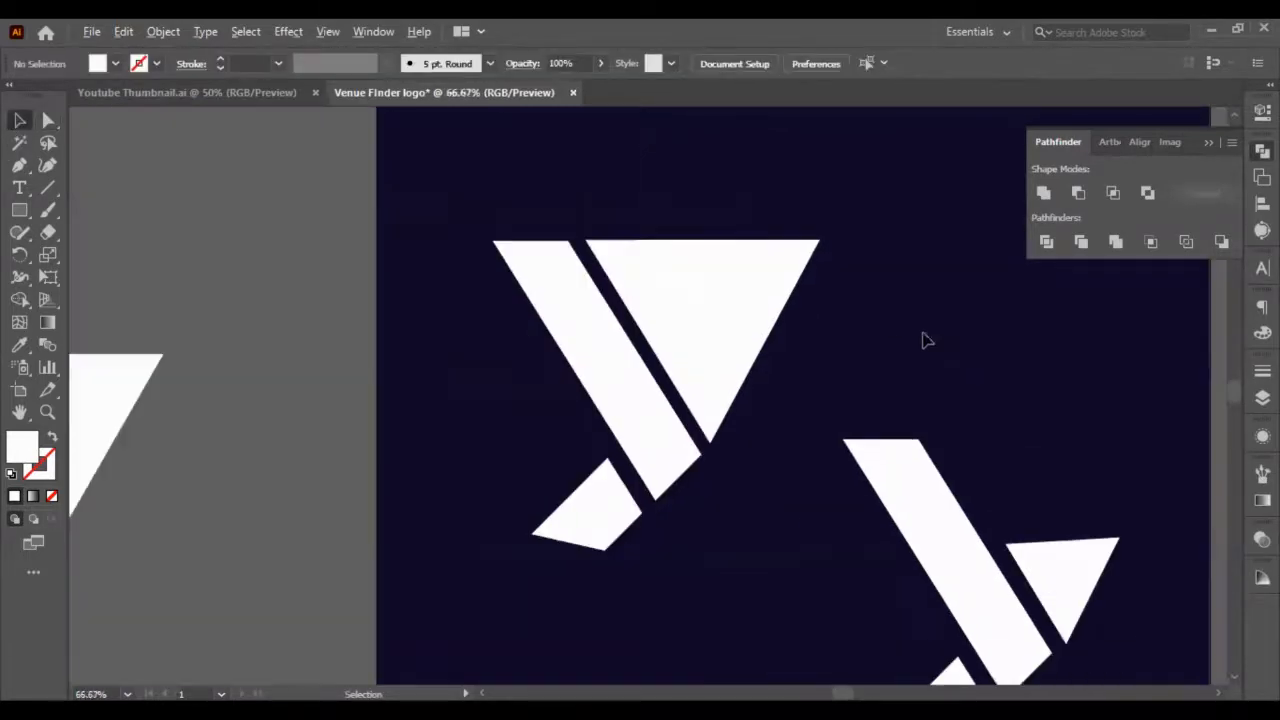
{"action": "scroll", "coordinate": [885, 343], "scroll_direction": "right", "scroll_amount": 1}
{"action": "scroll", "coordinate": [618, 292], "scroll_direction": "up", "scroll_amount": 1}
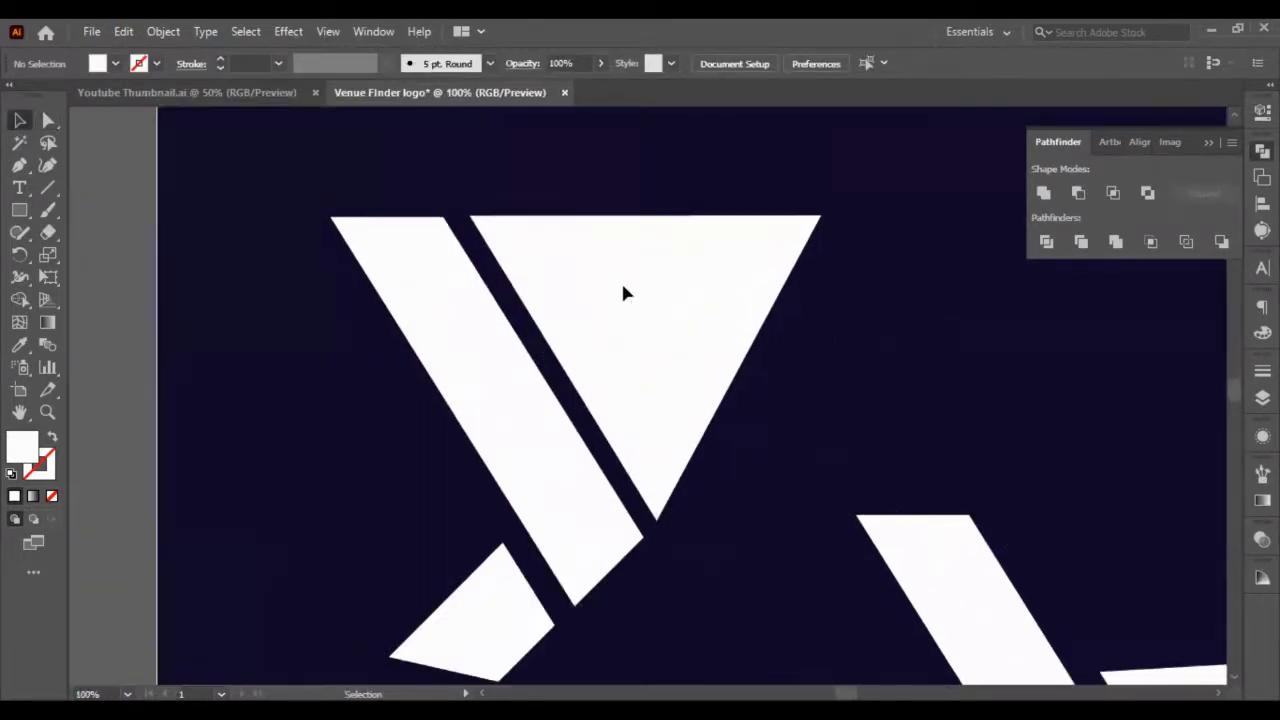
{"action": "left_click", "coordinate": [623, 292]}
{"action": "left_click_drag", "start_coordinate": [821, 428], "coordinate": [791, 417]}
{"action": "left_click", "coordinate": [936, 463]}
{"action": "scroll", "coordinate": [936, 463], "scroll_direction": "down", "scroll_amount": 2}
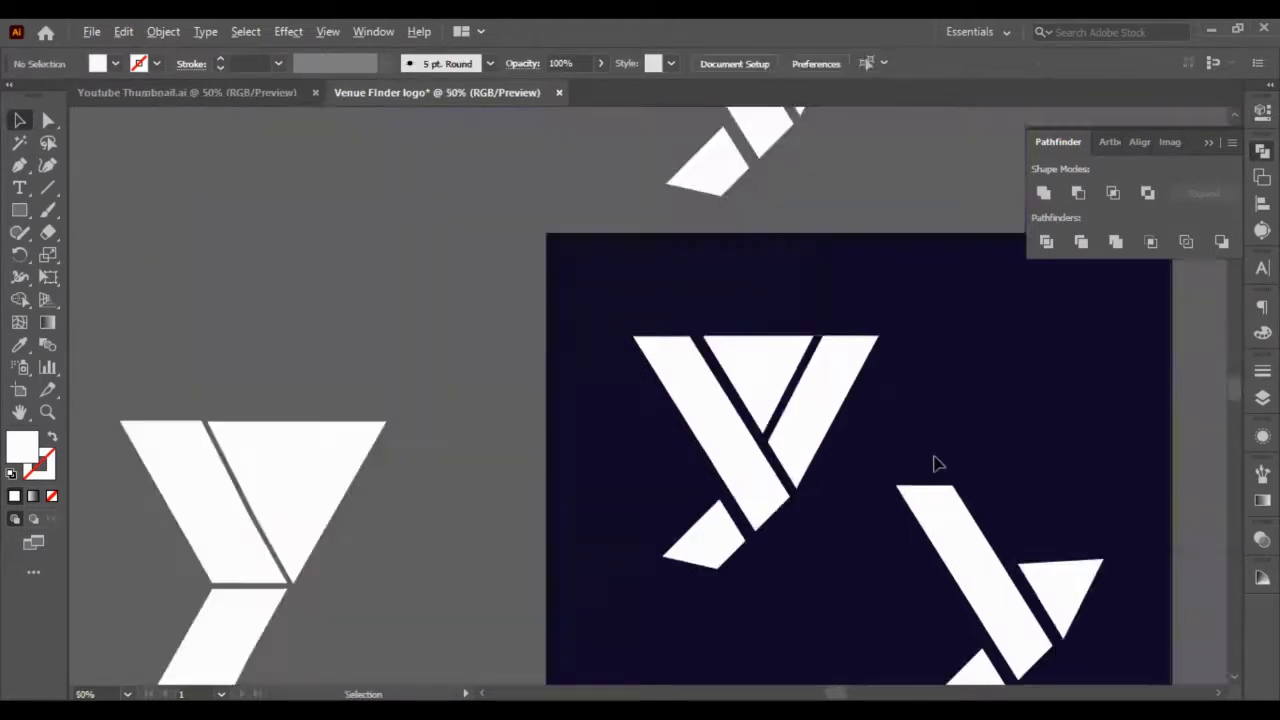
Shrink the inner triangle slightly further to fine-tune its gap to the right-hand bar
{"action": "scroll", "coordinate": [914, 457], "scroll_direction": "up", "scroll_amount": 2}
{"action": "left_click", "coordinate": [615, 335]}
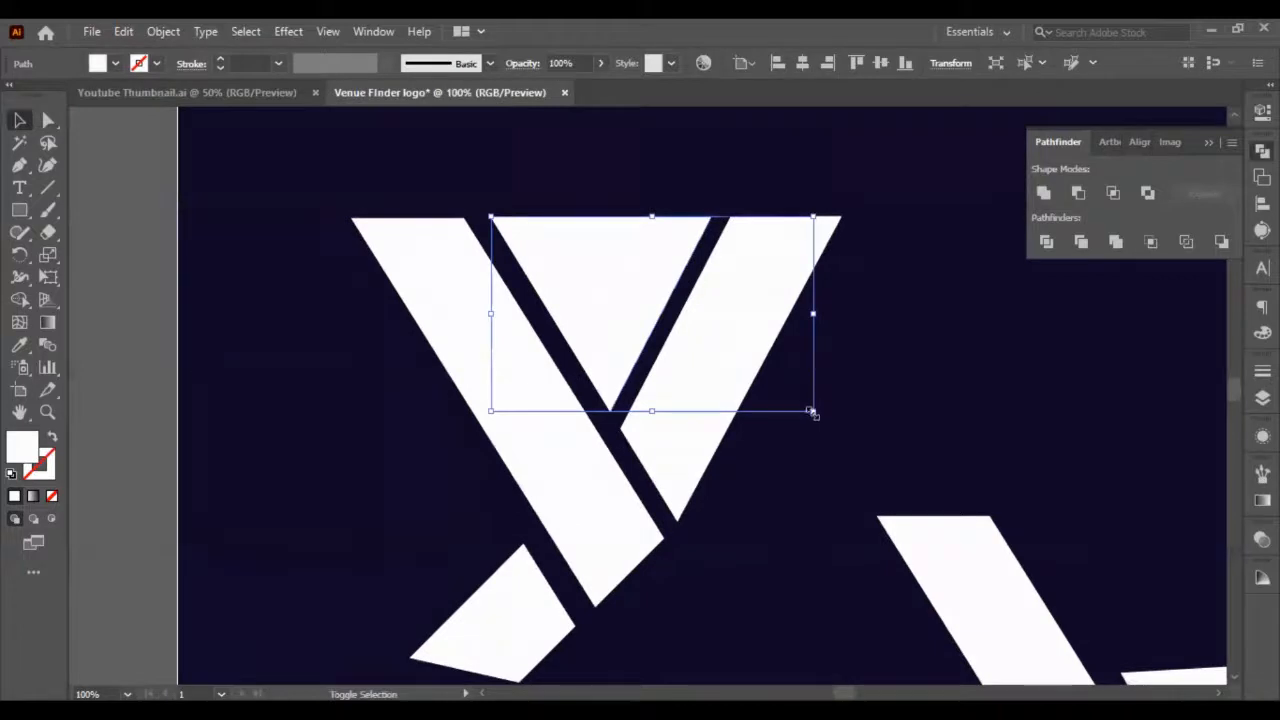
{"action": "left_click_drag", "start_coordinate": [811, 412], "coordinate": [804, 408]}
{"action": "left_click", "coordinate": [857, 429]}
{"action": "scroll", "coordinate": [857, 429], "scroll_direction": "down", "scroll_amount": 2}
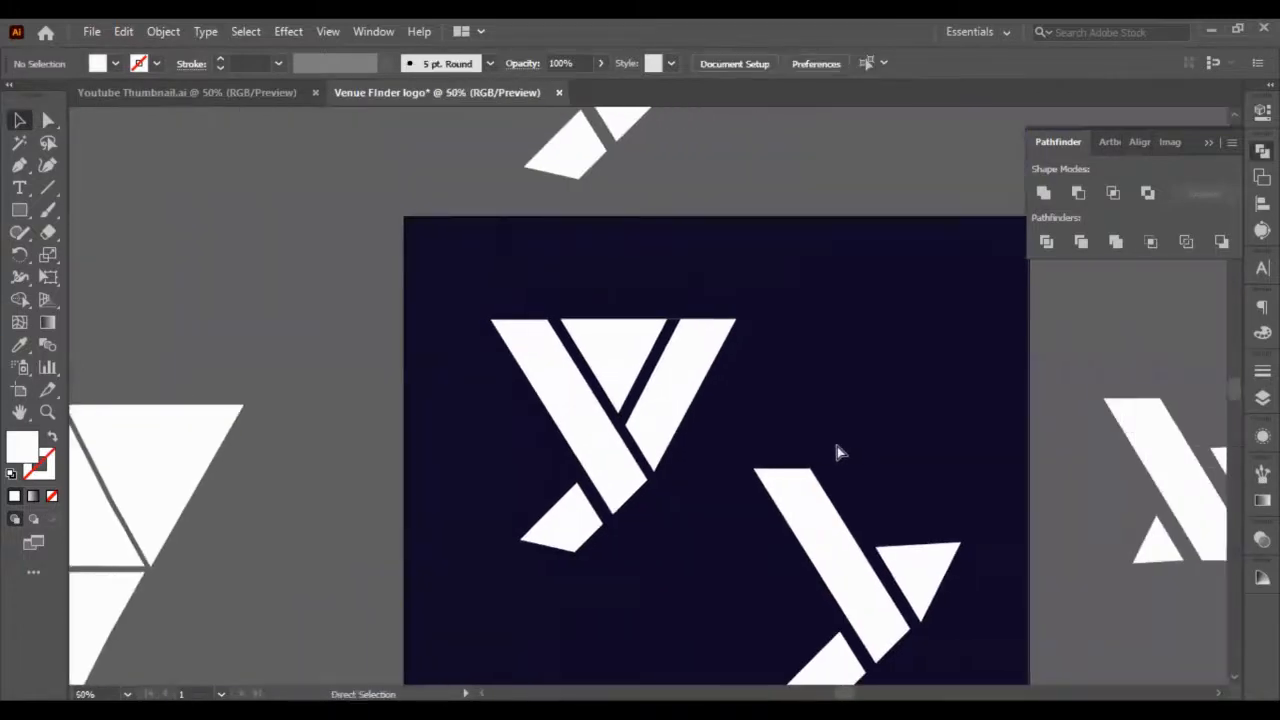
Delete the old marks outside the artboard: the three-piece Y on its left, the plain Y and the small mark on its right
{"action": "scroll", "coordinate": [835, 452], "scroll_direction": "right", "scroll_amount": 1}
{"action": "scroll", "coordinate": [838, 441], "scroll_direction": "down", "scroll_amount": 1}
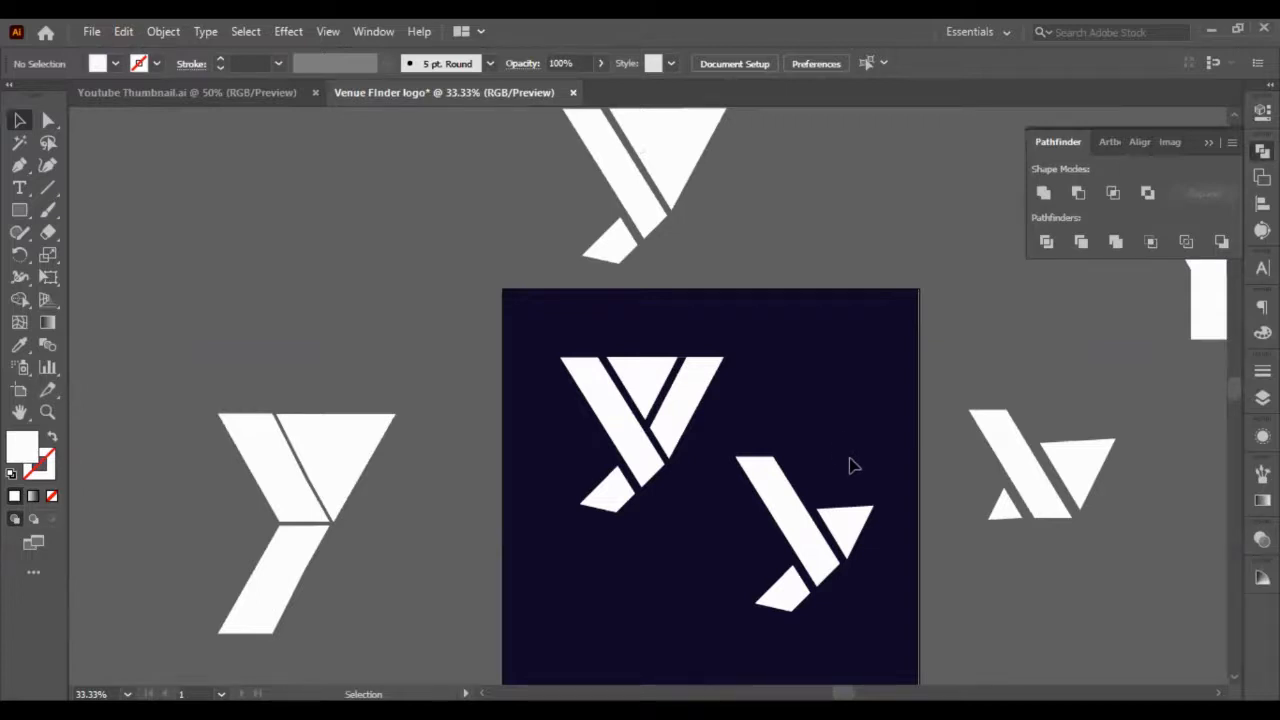
{"action": "scroll", "coordinate": [852, 455], "scroll_direction": "up", "scroll_amount": 3}
{"action": "scroll", "coordinate": [850, 447], "scroll_direction": "down", "scroll_amount": 1}
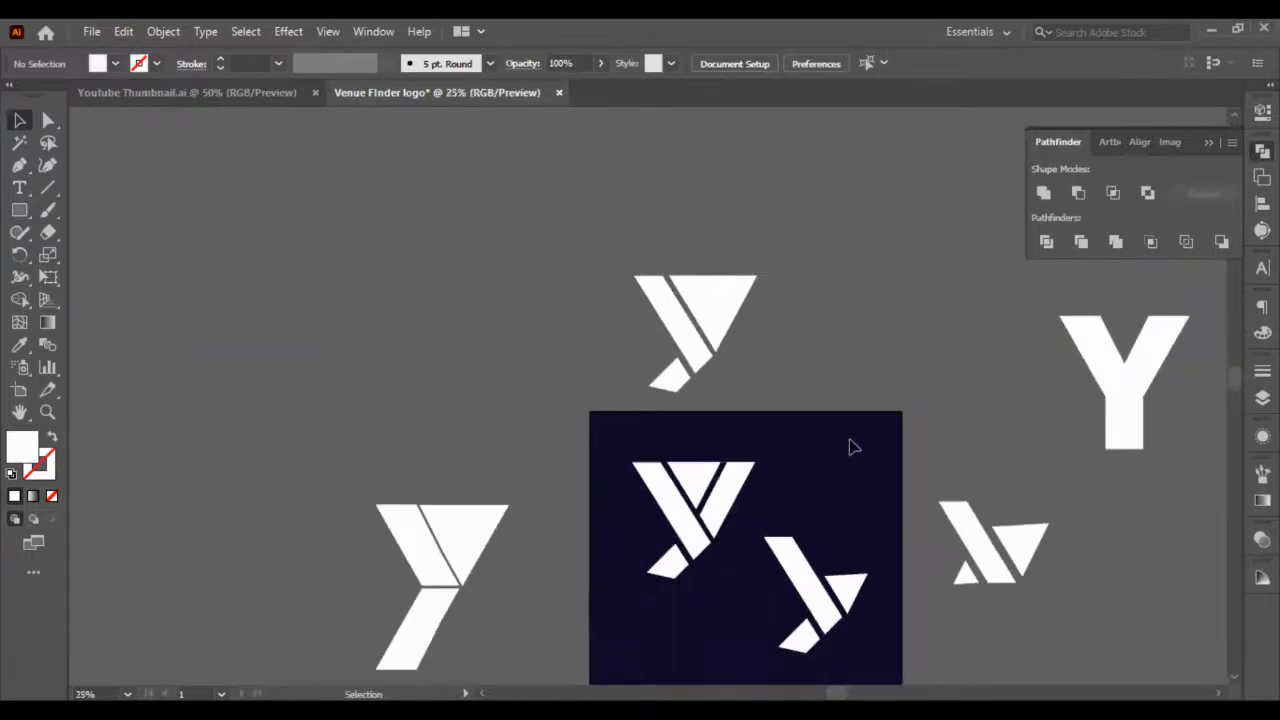
{"action": "scroll", "coordinate": [849, 460], "scroll_direction": "right", "scroll_amount": 3}
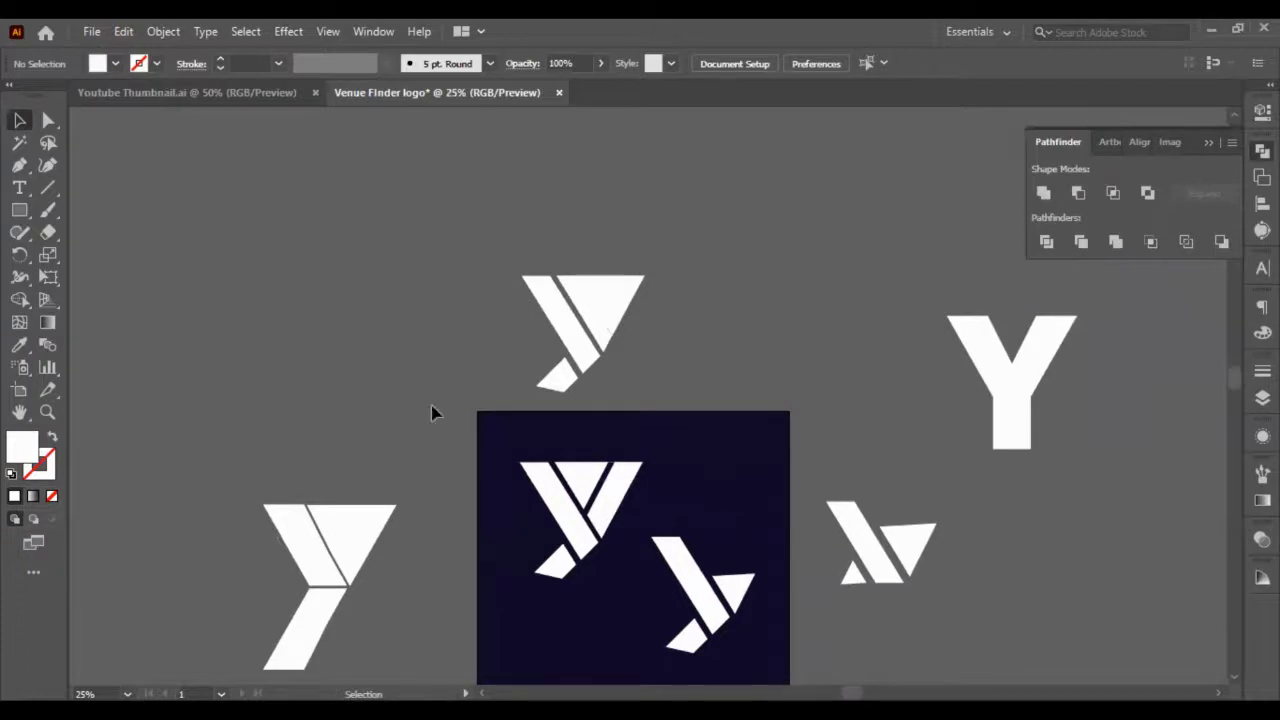
{"action": "left_click", "coordinate": [333, 596]}
{"action": "key", "text": "Delete"}
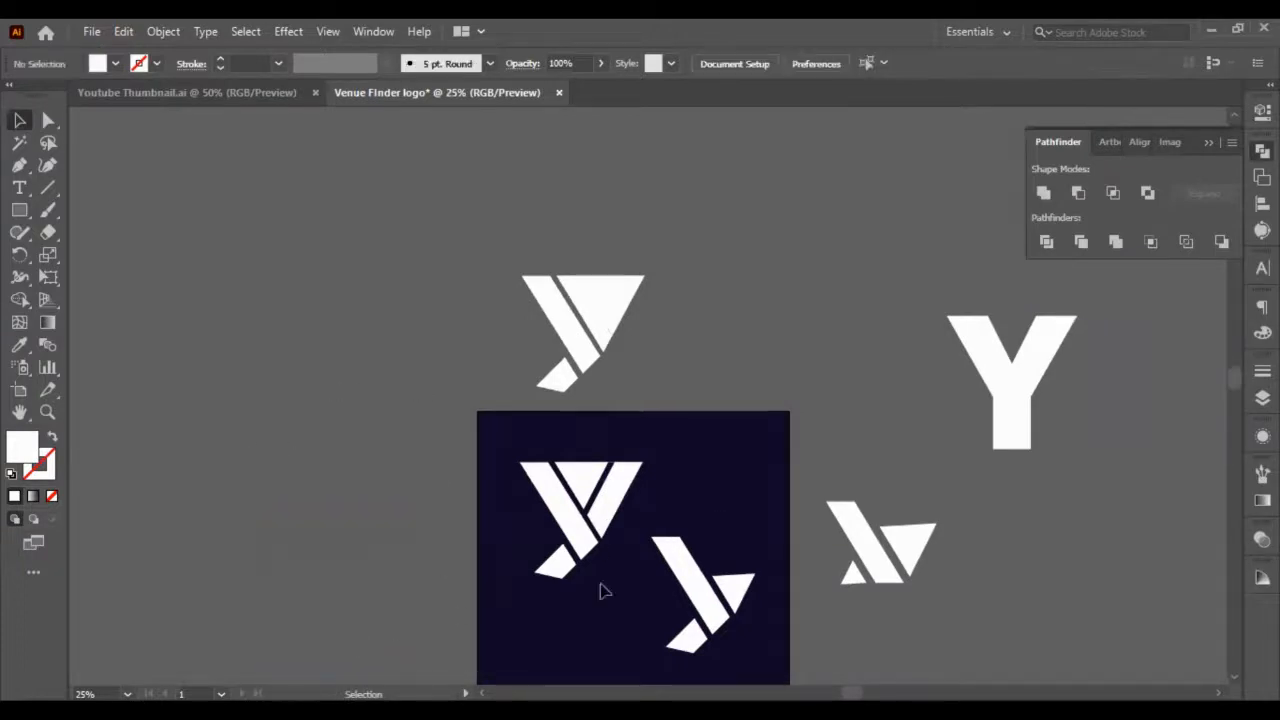
{"action": "left_click", "coordinate": [1022, 376]}
{"action": "key", "text": "Delete"}
{"action": "left_click", "coordinate": [866, 570]}
{"action": "key", "text": "Delete"}
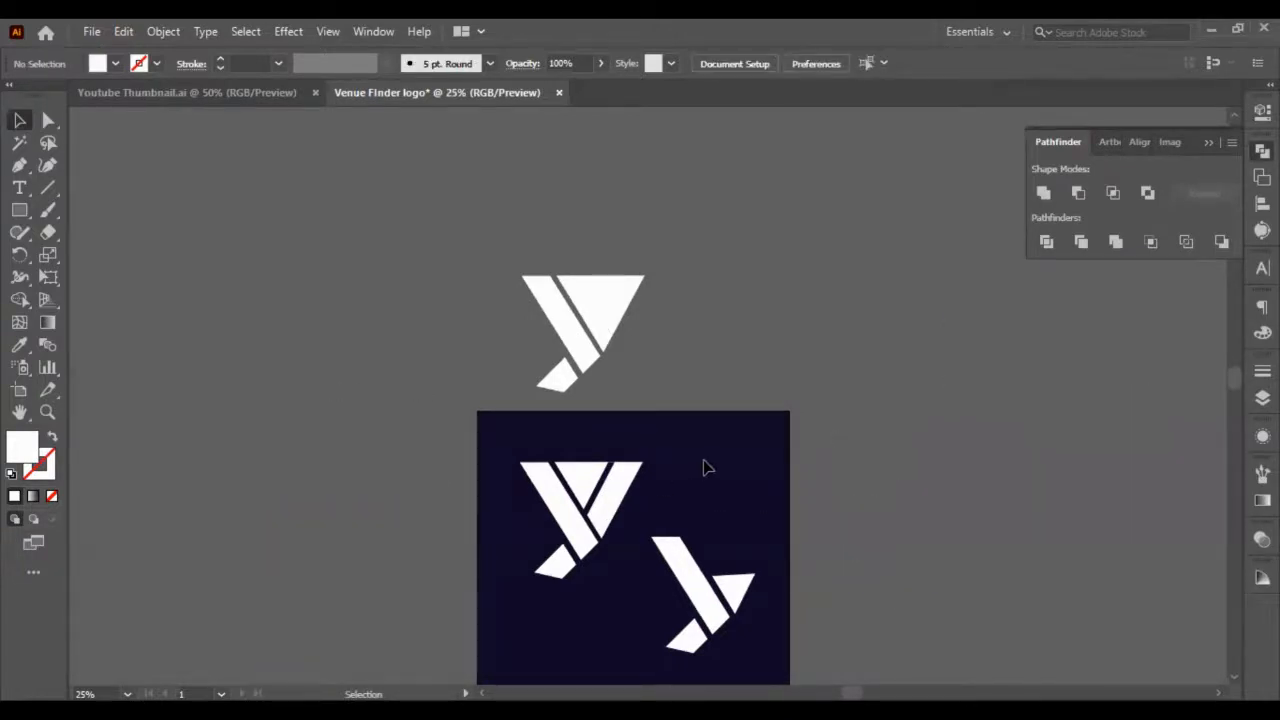
{"action": "scroll", "coordinate": [511, 309], "scroll_direction": "down", "scroll_amount": 3}
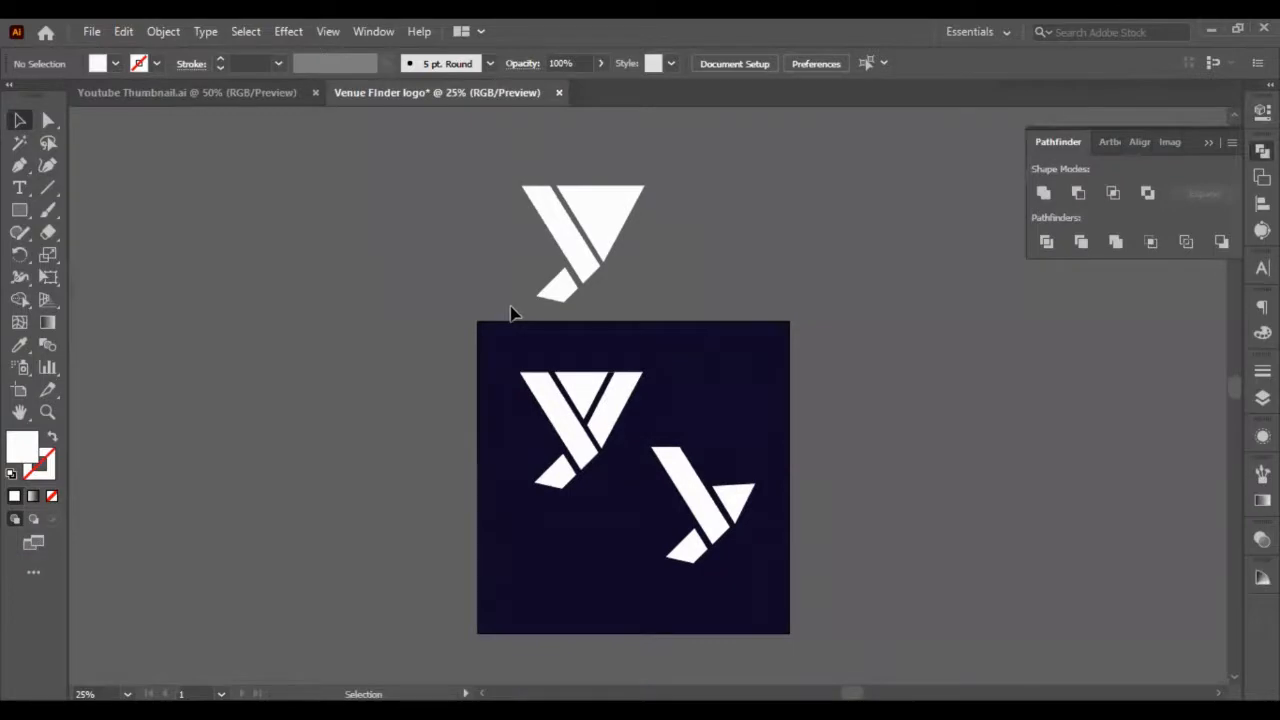
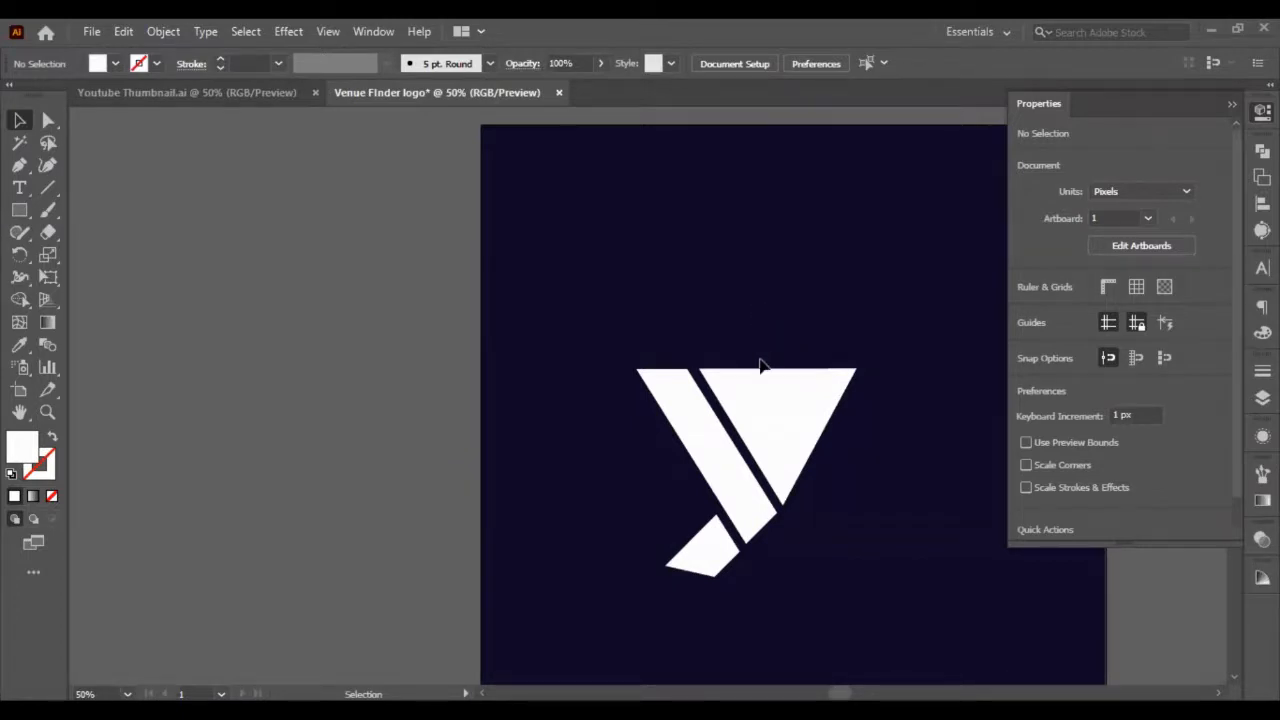
{"action": "scroll", "coordinate": [600, 340], "scroll_direction": "right", "scroll_amount": 3}
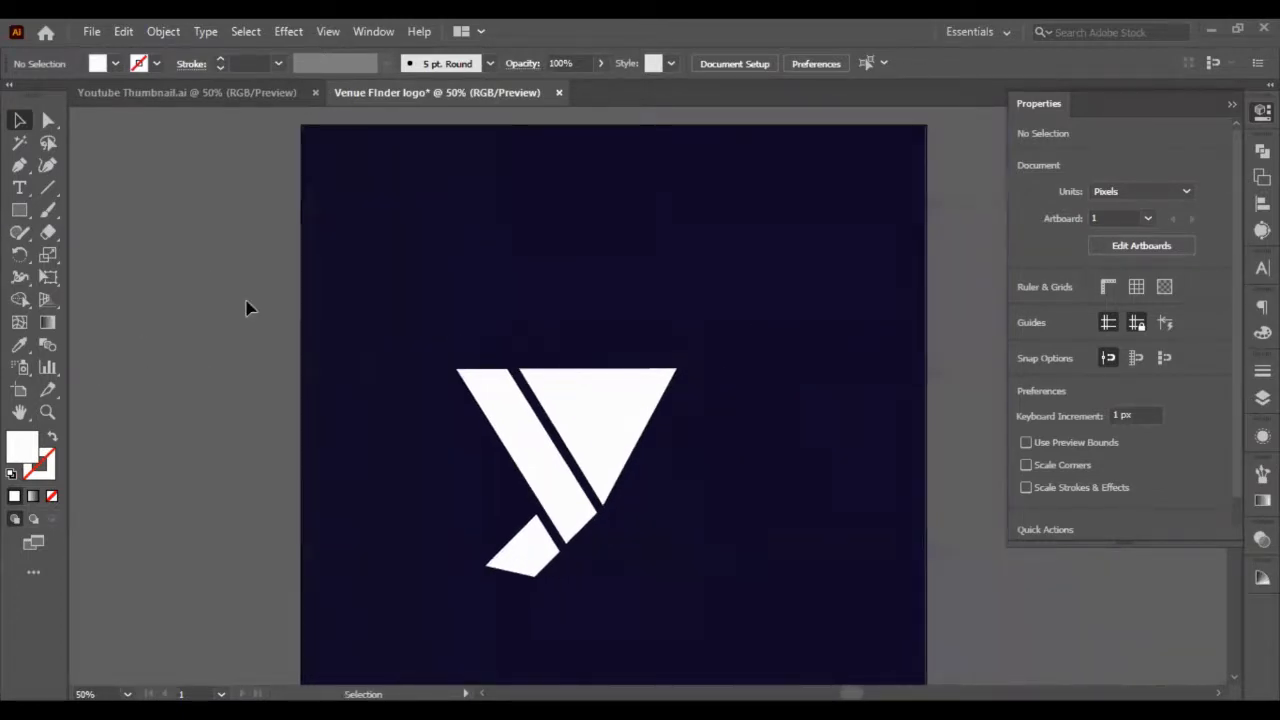
Move the whole three-piece Y mark up and slightly right towards the middle of the artboard
{"action": "left_click_drag", "start_coordinate": [362, 297], "coordinate": [672, 558]}
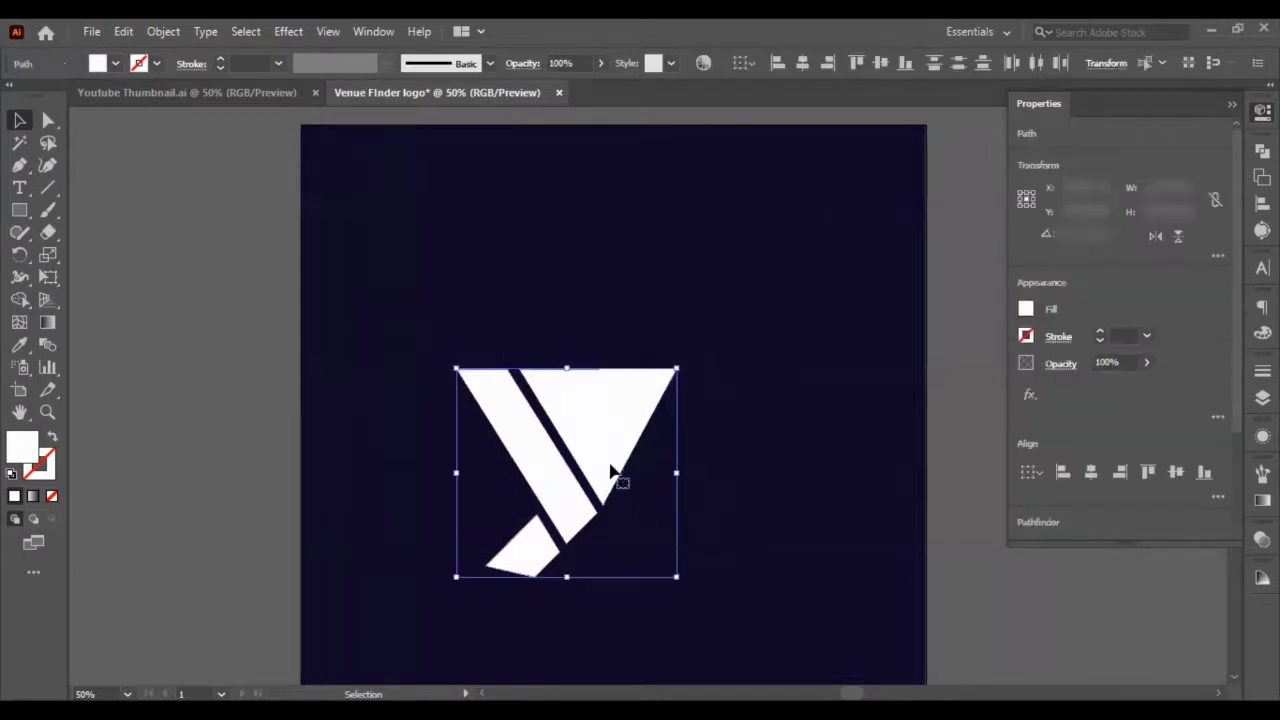
{"action": "left_click_drag", "start_coordinate": [611, 477], "coordinate": [621, 400]}
{"action": "left_click", "coordinate": [780, 405]}
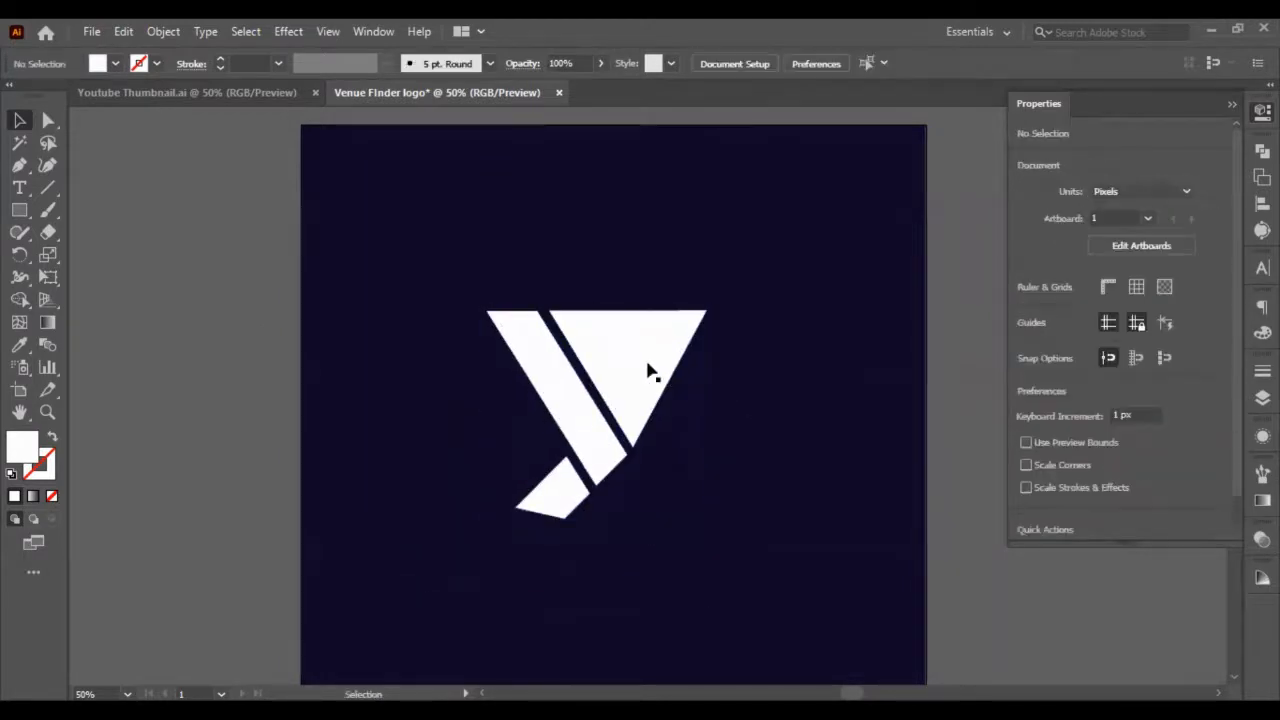
Apply the white-to-black linear gradient at 0° to the large triangle
{"action": "left_click", "coordinate": [651, 371]}
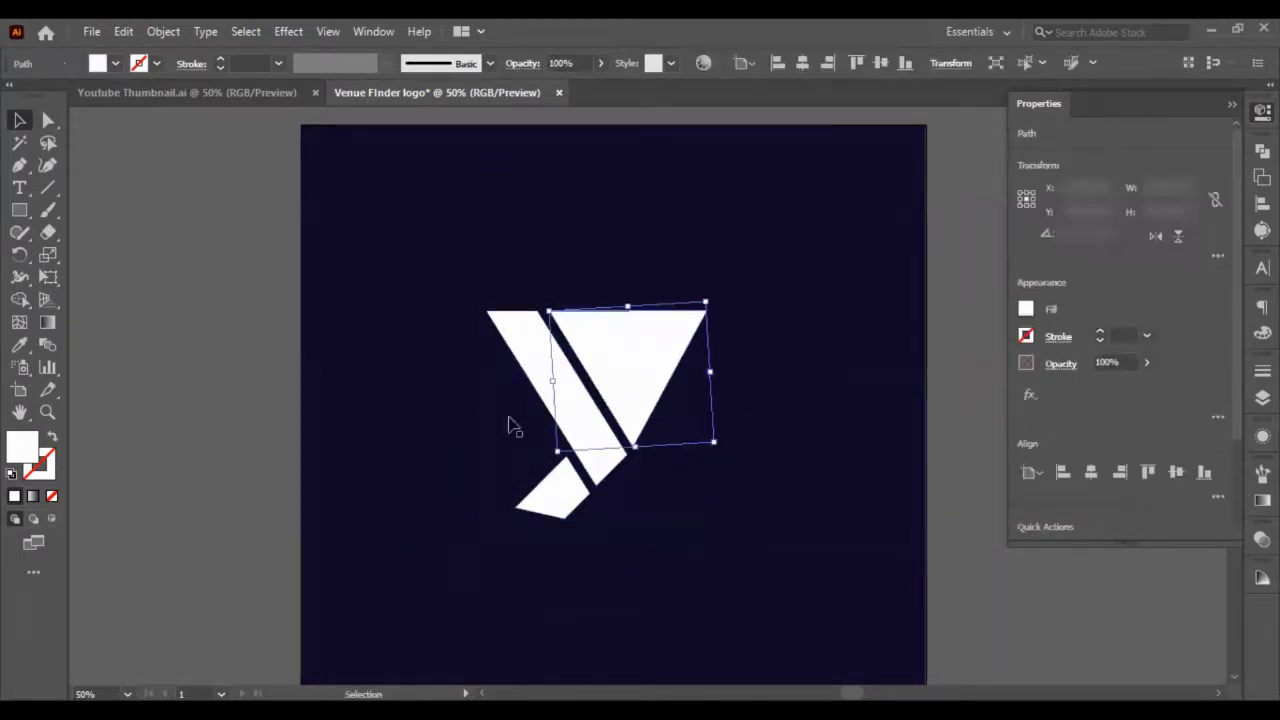
{"action": "double_click", "coordinate": [16, 455]}
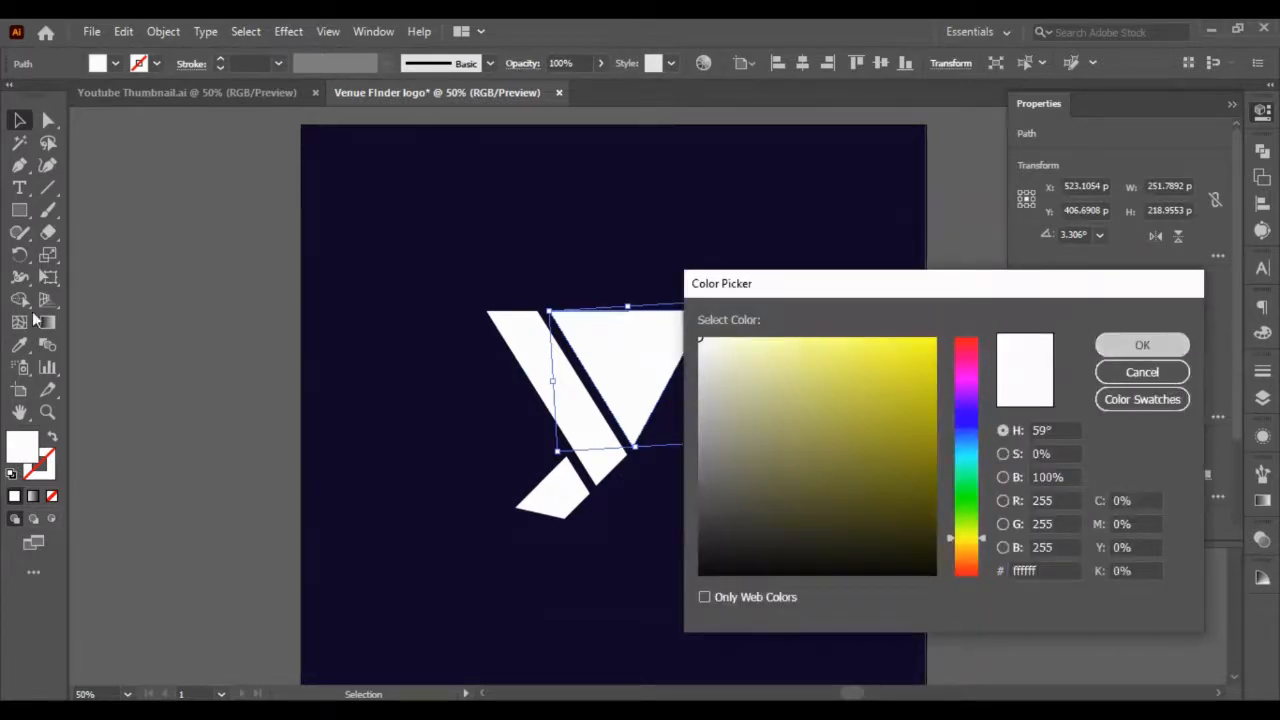
{"action": "key", "text": "Return"}
{"action": "left_click", "coordinate": [34, 518]}
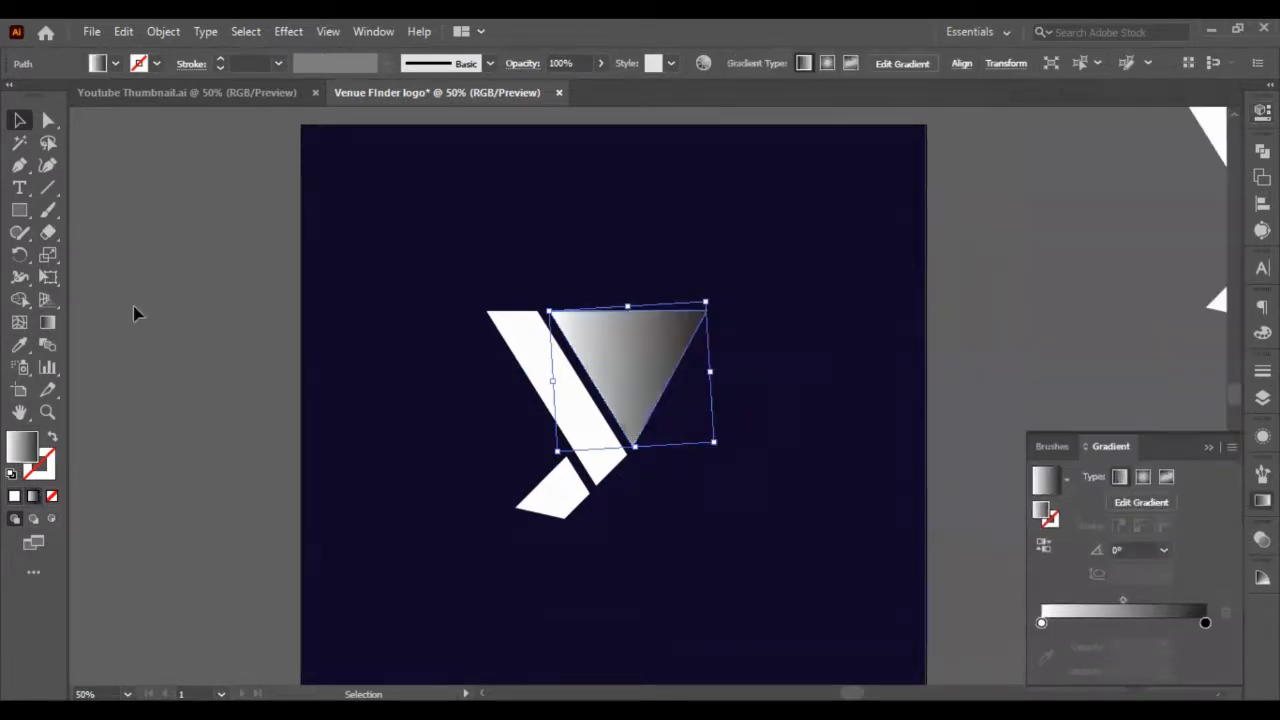
{"action": "left_click", "coordinate": [47, 322]}
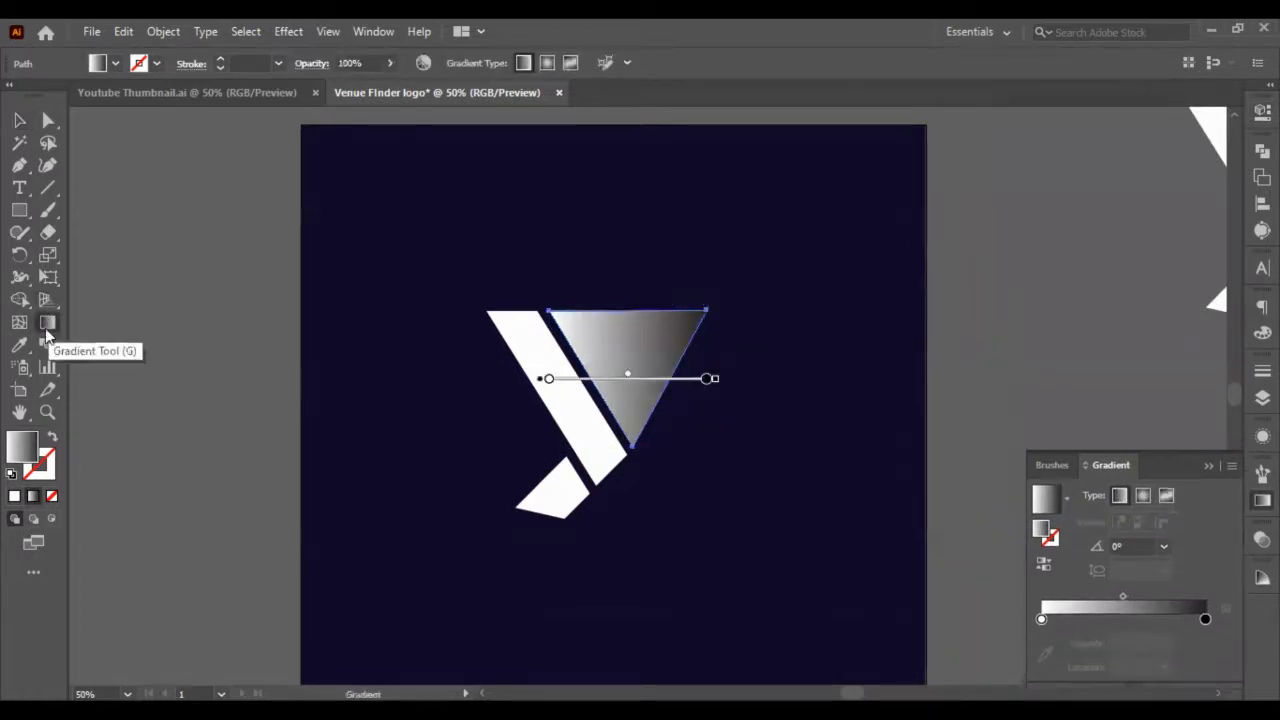
Place the purple, red, orange and yellow palette image beside the artboard's left edge, nudged slightly down
{"action": "left_click", "coordinate": [18, 122]}
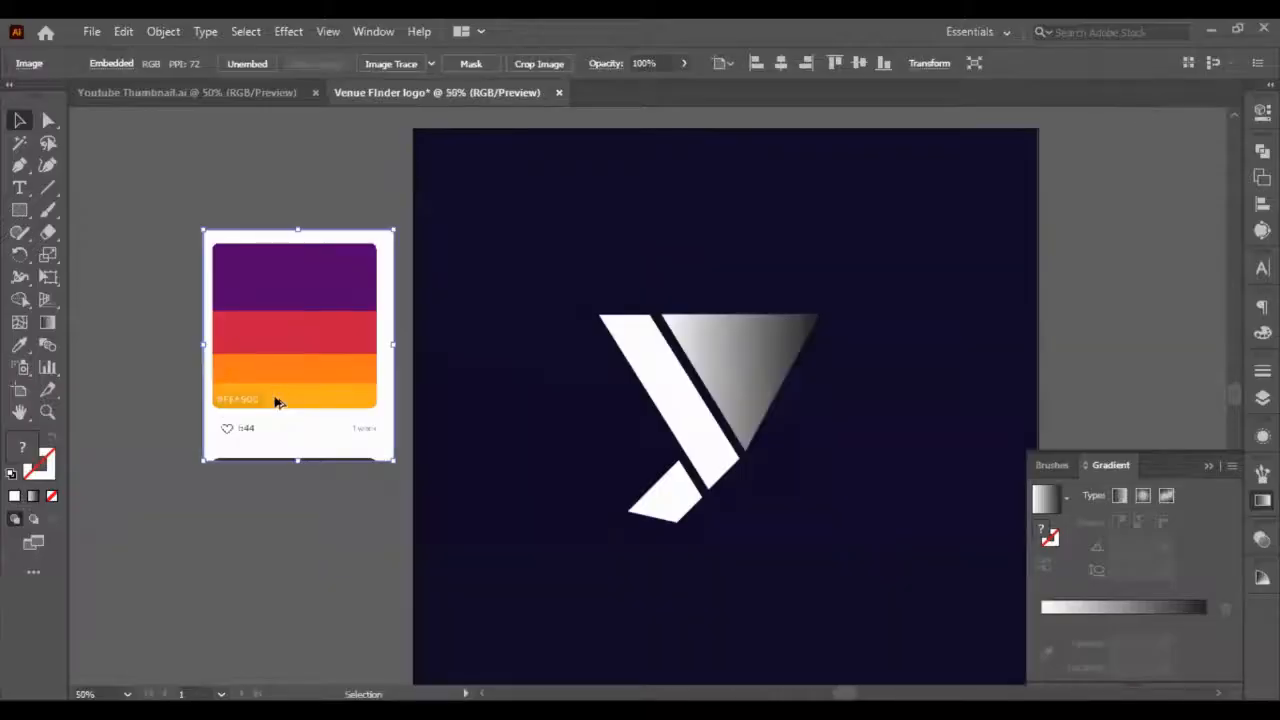
{"action": "scroll", "coordinate": [284, 429], "scroll_direction": "up", "scroll_amount": 2}
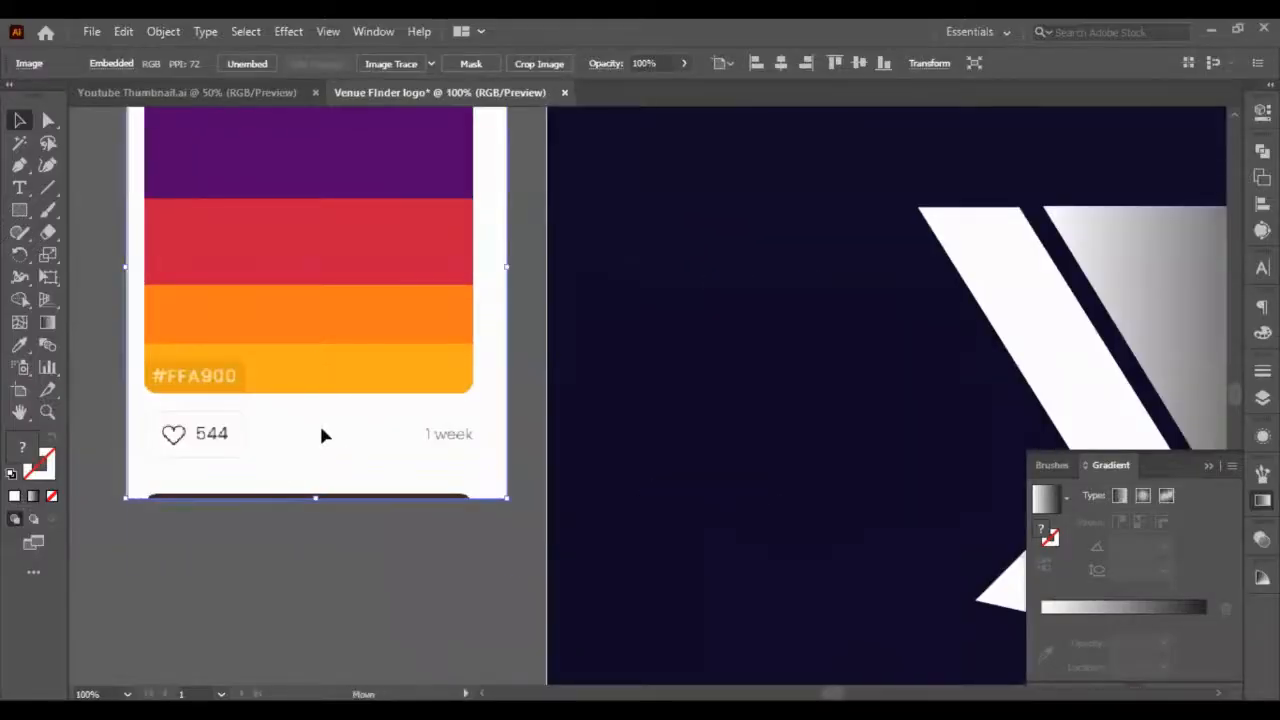
{"action": "left_click_drag", "start_coordinate": [322, 432], "coordinate": [330, 520]}
{"action": "left_click", "coordinate": [362, 660]}
{"action": "scroll", "coordinate": [381, 528], "scroll_direction": "down", "scroll_amount": 2}
{"action": "scroll", "coordinate": [520, 470], "scroll_direction": "right", "scroll_amount": 2}
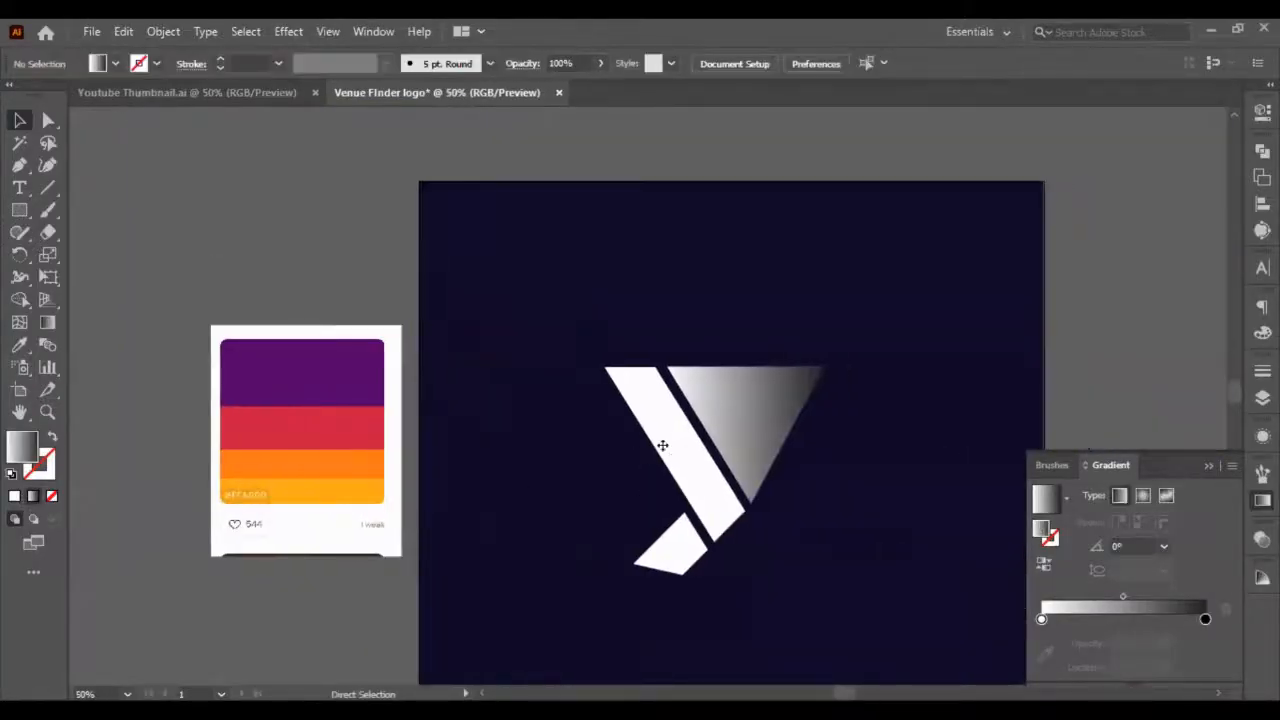
Set the start stop of the large triangle's gradient to the orange sampled from the palette image
{"action": "scroll", "coordinate": [690, 420], "scroll_direction": "down", "scroll_amount": 1}
{"action": "left_click", "coordinate": [712, 398]}
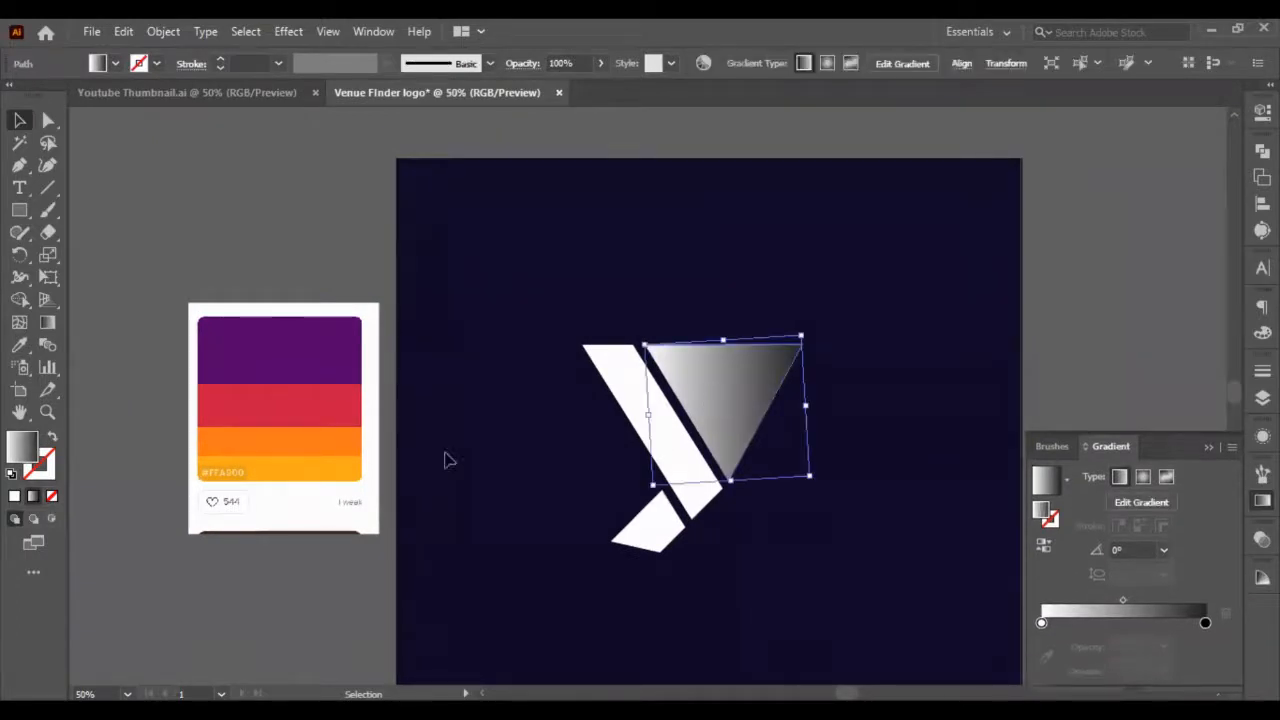
{"action": "left_click", "coordinate": [1041, 623]}
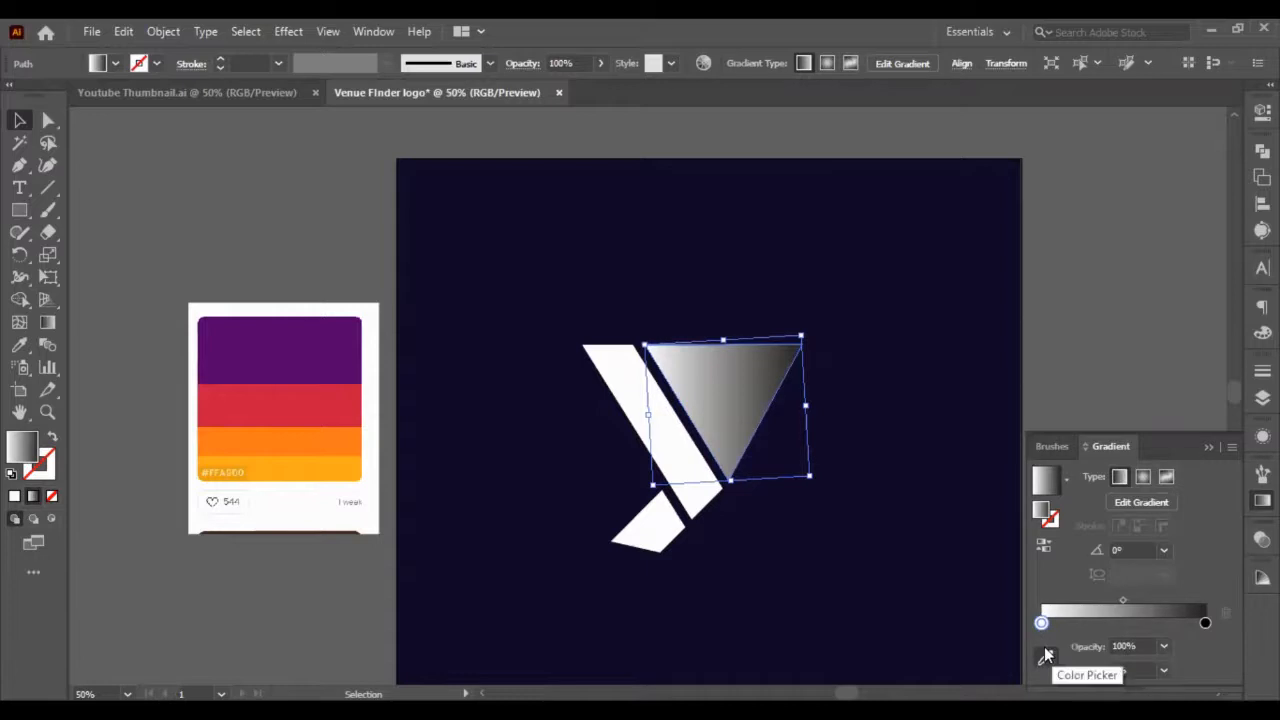
{"action": "left_click", "coordinate": [1046, 656]}
{"action": "scroll", "coordinate": [309, 468], "scroll_direction": "up", "scroll_amount": 2}
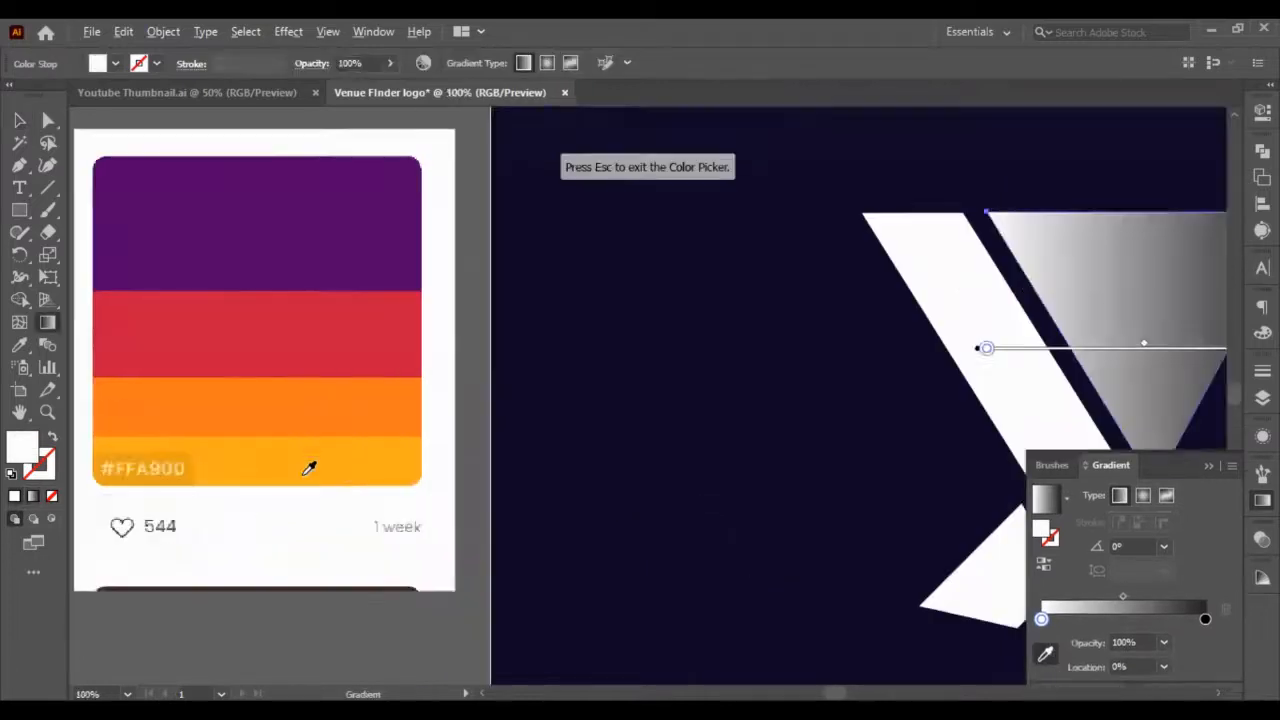
{"action": "left_click", "coordinate": [356, 401]}
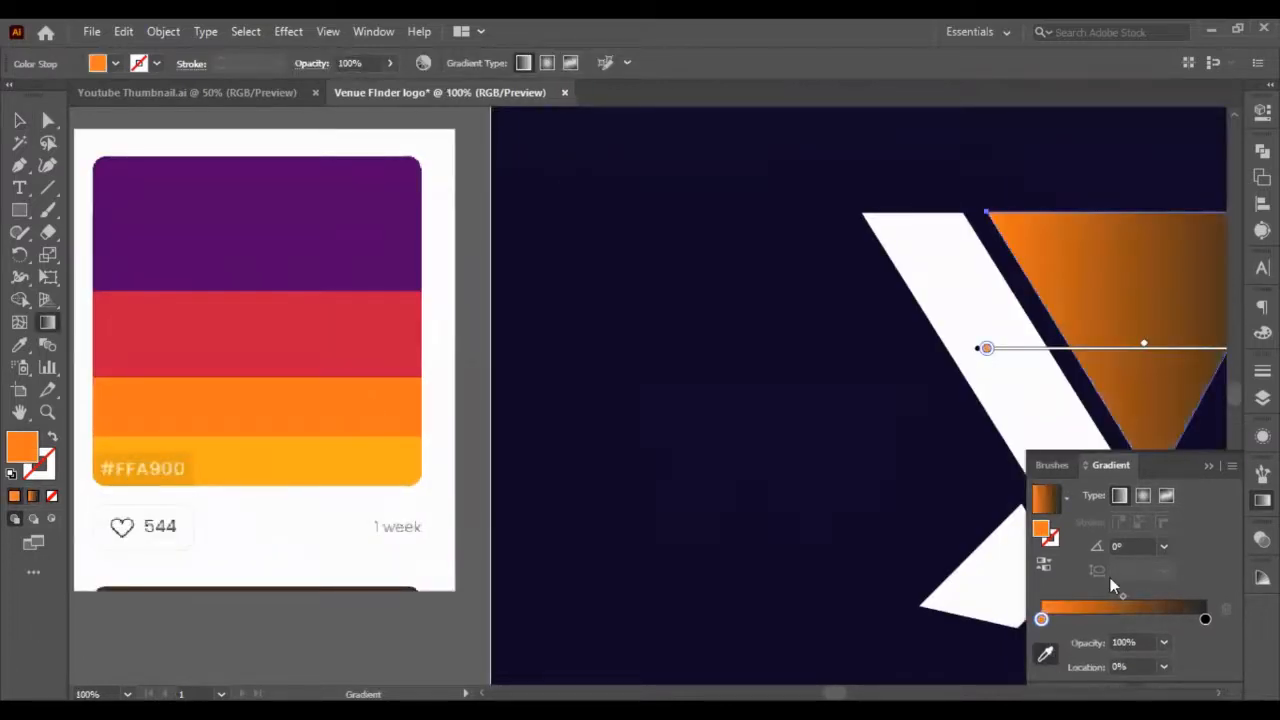
Set the triangle gradient's end stop to the palette's yellow-orange and angle it from the upper-right corner towards the bar, about -143°
{"action": "left_click", "coordinate": [1208, 620]}
{"action": "left_click", "coordinate": [1045, 656]}
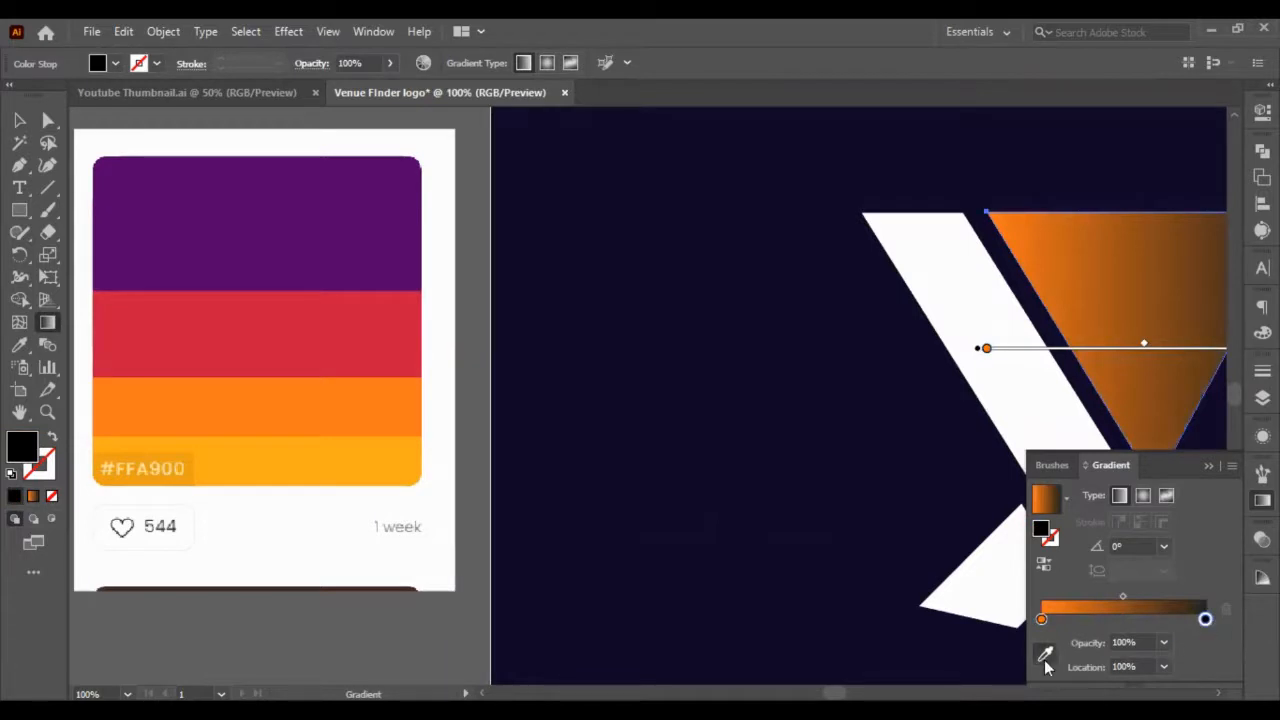
{"action": "left_click", "coordinate": [381, 456]}
{"action": "scroll", "coordinate": [381, 456], "scroll_direction": "down", "scroll_amount": 1}
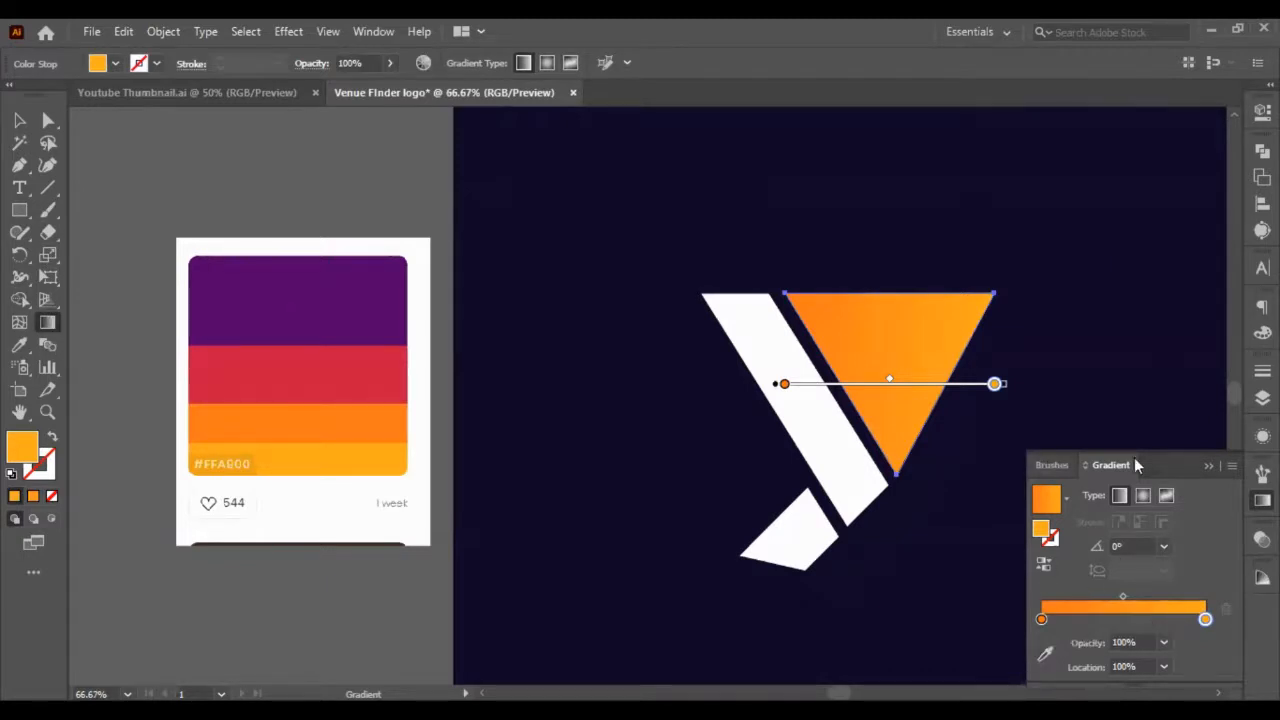
{"action": "left_click_drag", "start_coordinate": [996, 288], "coordinate": [835, 390]}
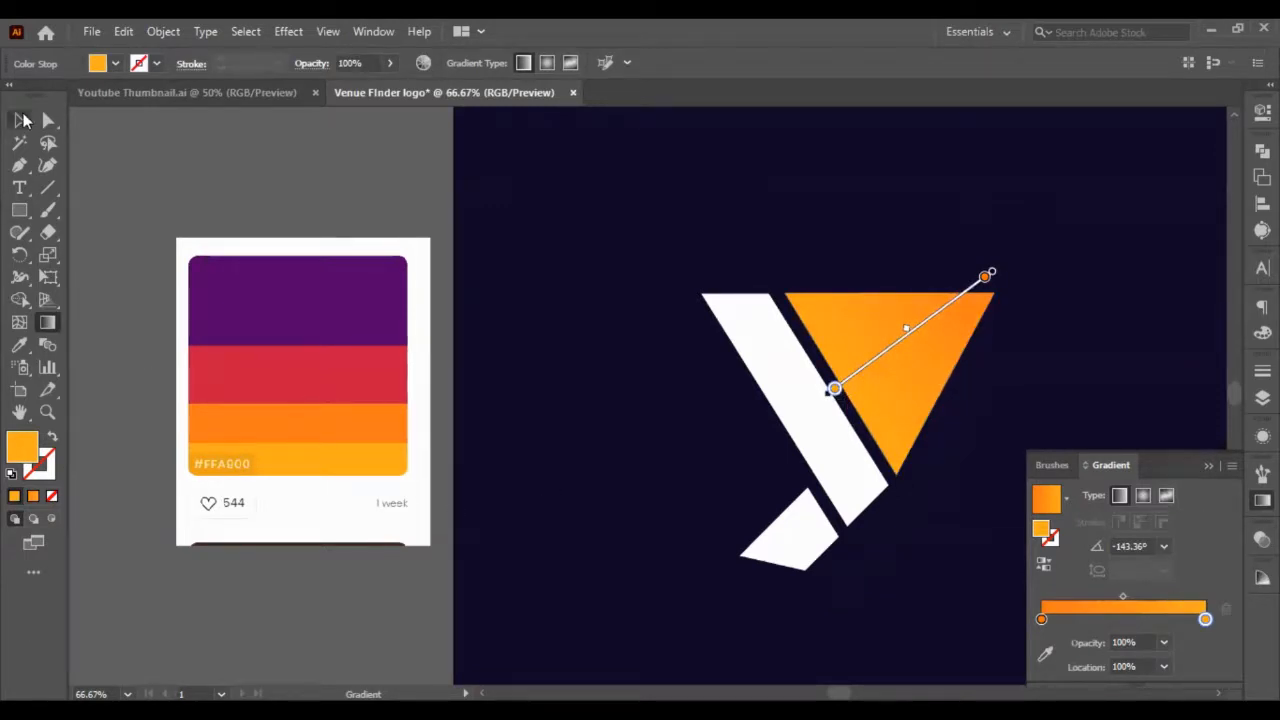
Fill the long diagonal bar with the solid purple sampled from the palette image
{"action": "left_click", "coordinate": [21, 119]}
{"action": "left_click", "coordinate": [778, 360]}
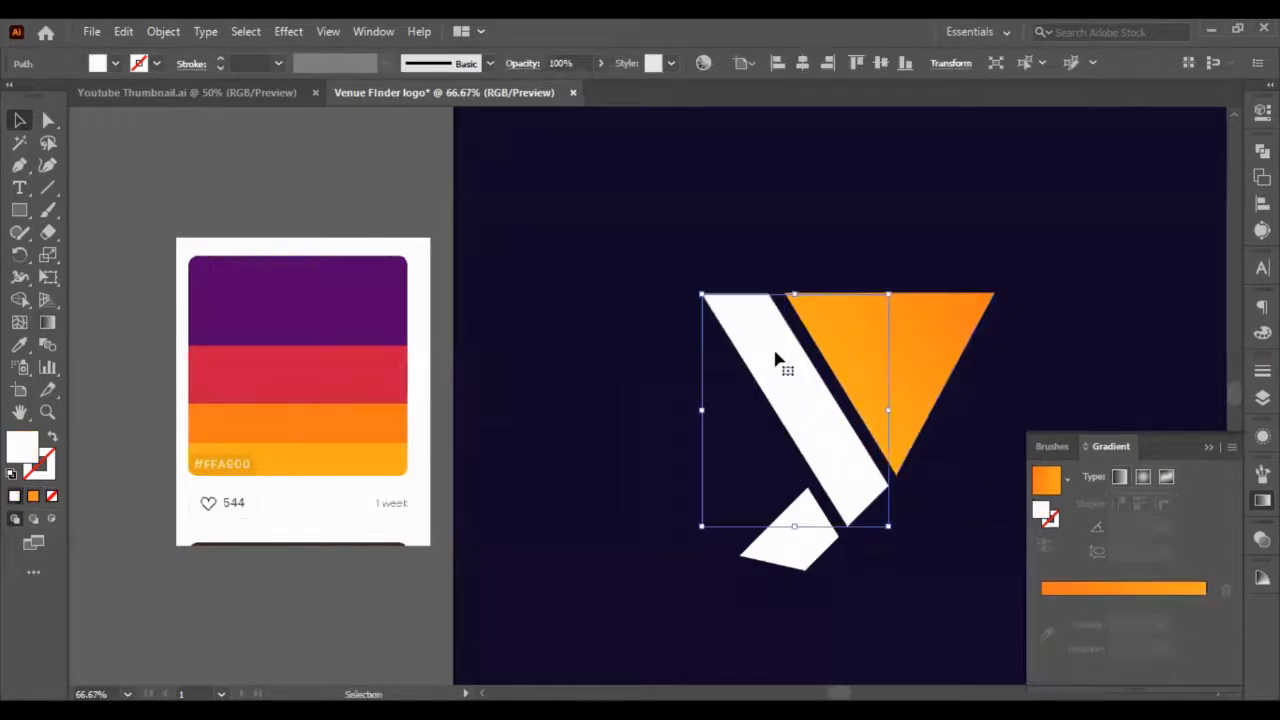
{"action": "left_click", "coordinate": [18, 346]}
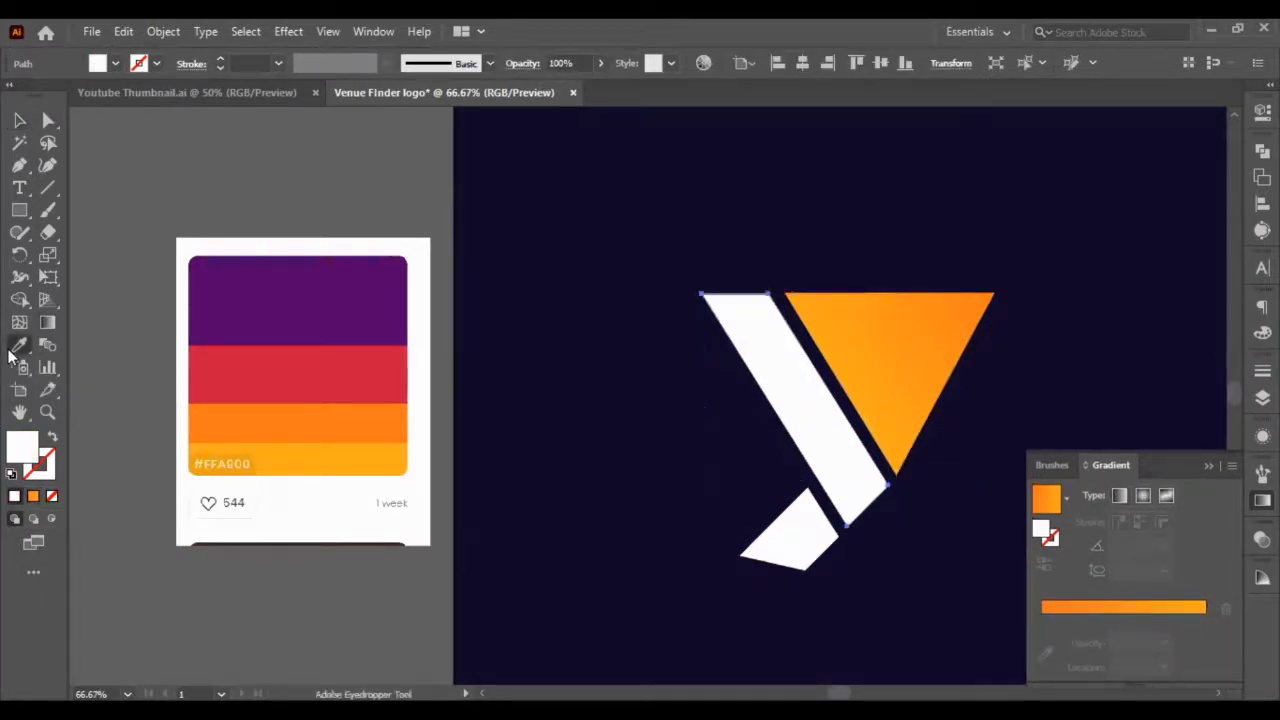
{"action": "left_click", "coordinate": [216, 296]}
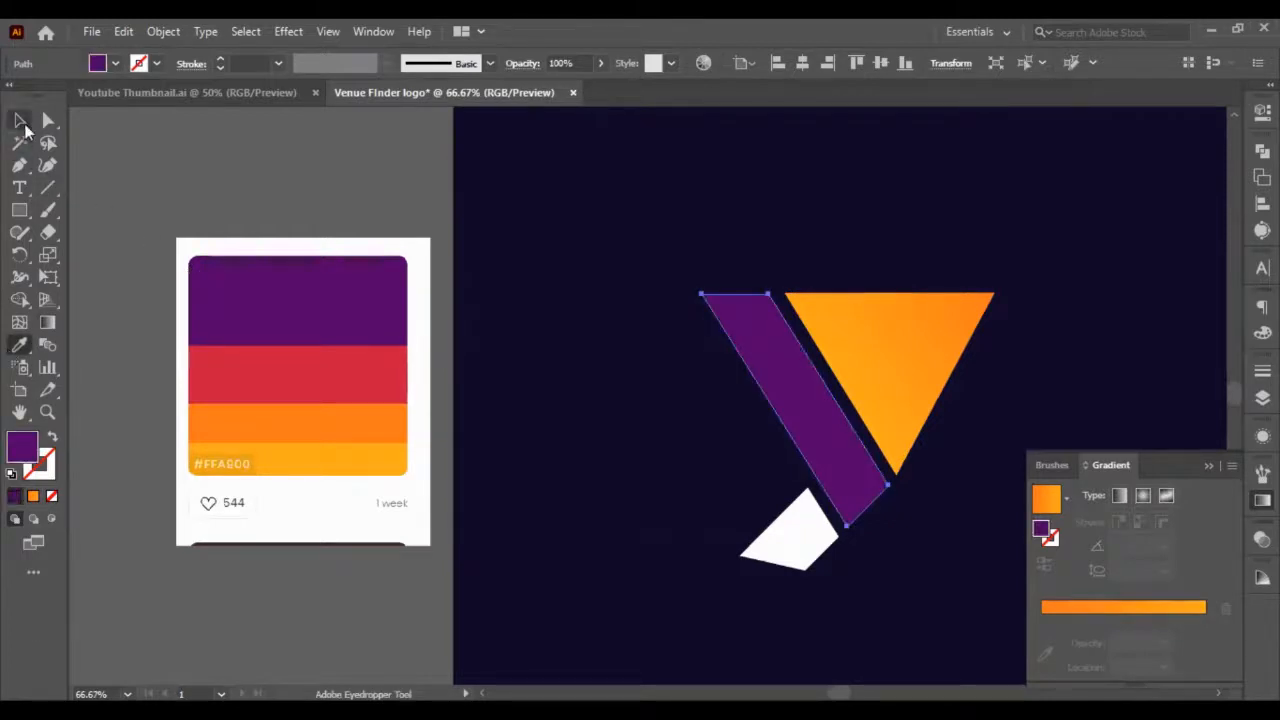
{"action": "key", "text": "v"}
Apply the gradient fill to the diagonal bar and set its start stop to the palette's red
{"action": "left_click", "coordinate": [33, 518]}
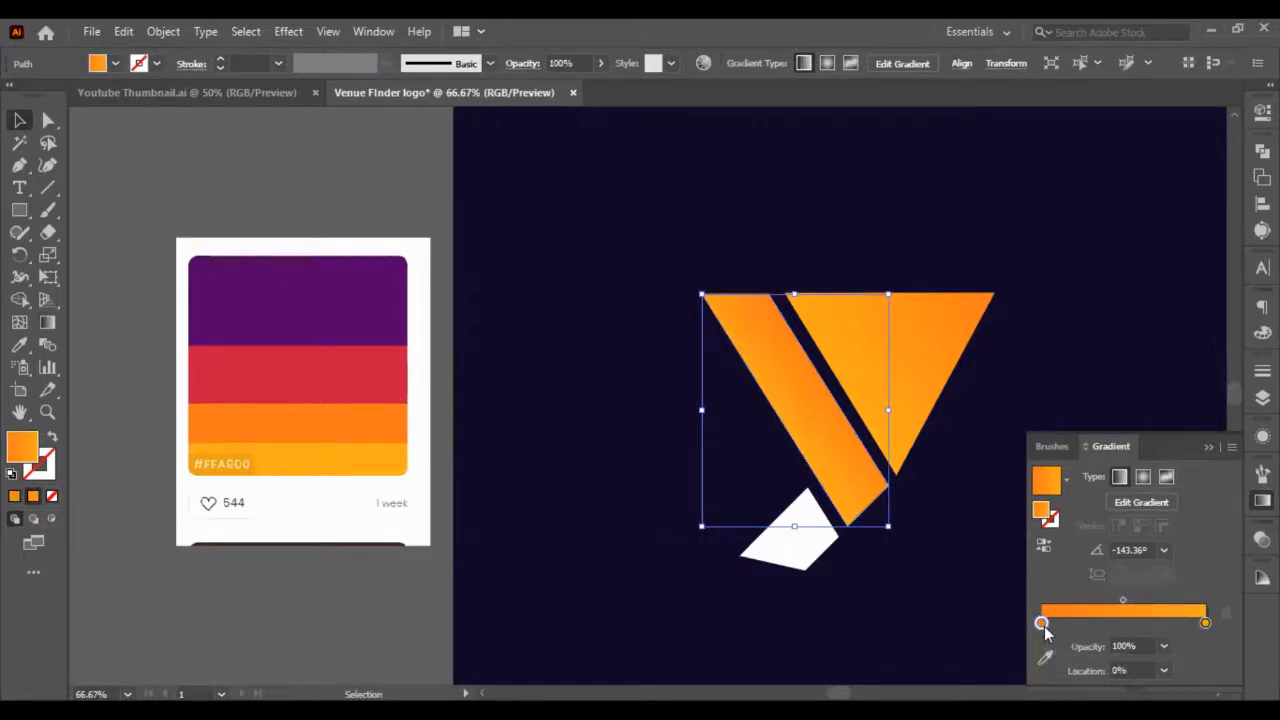
{"action": "left_click", "coordinate": [1043, 624]}
{"action": "left_click", "coordinate": [1043, 660]}
{"action": "left_click", "coordinate": [256, 293]}
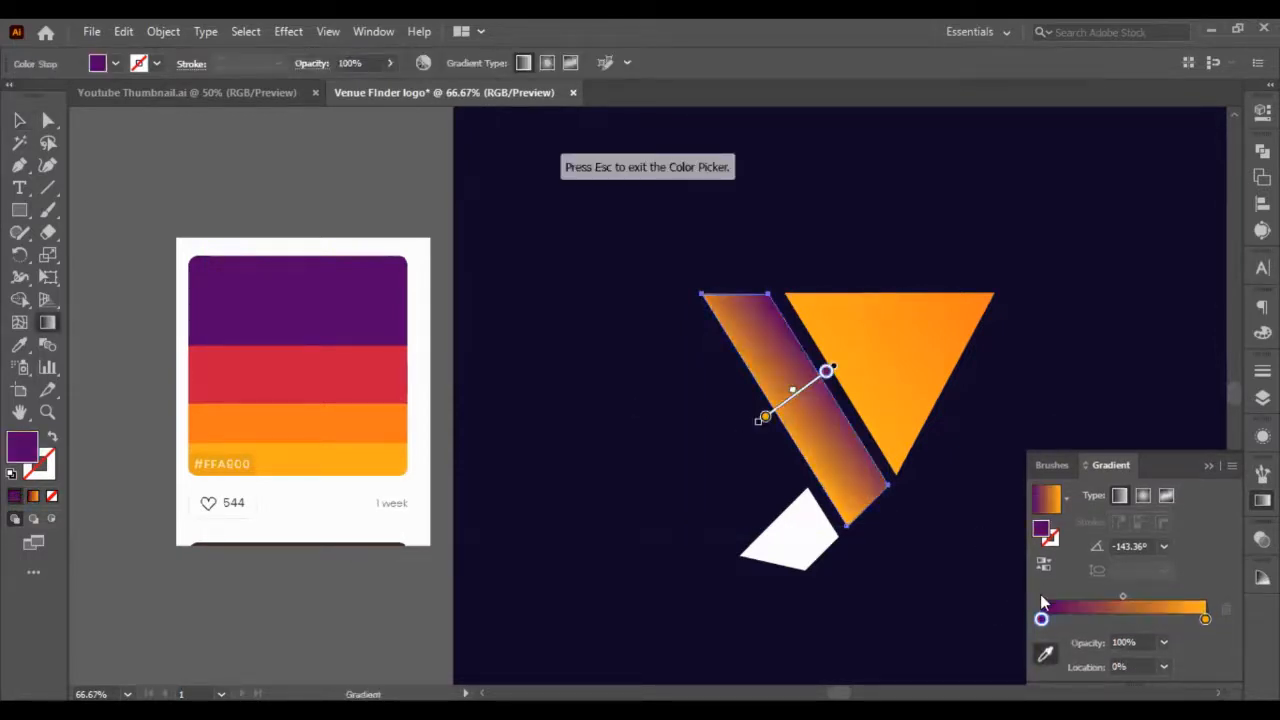
{"action": "left_click", "coordinate": [401, 370]}
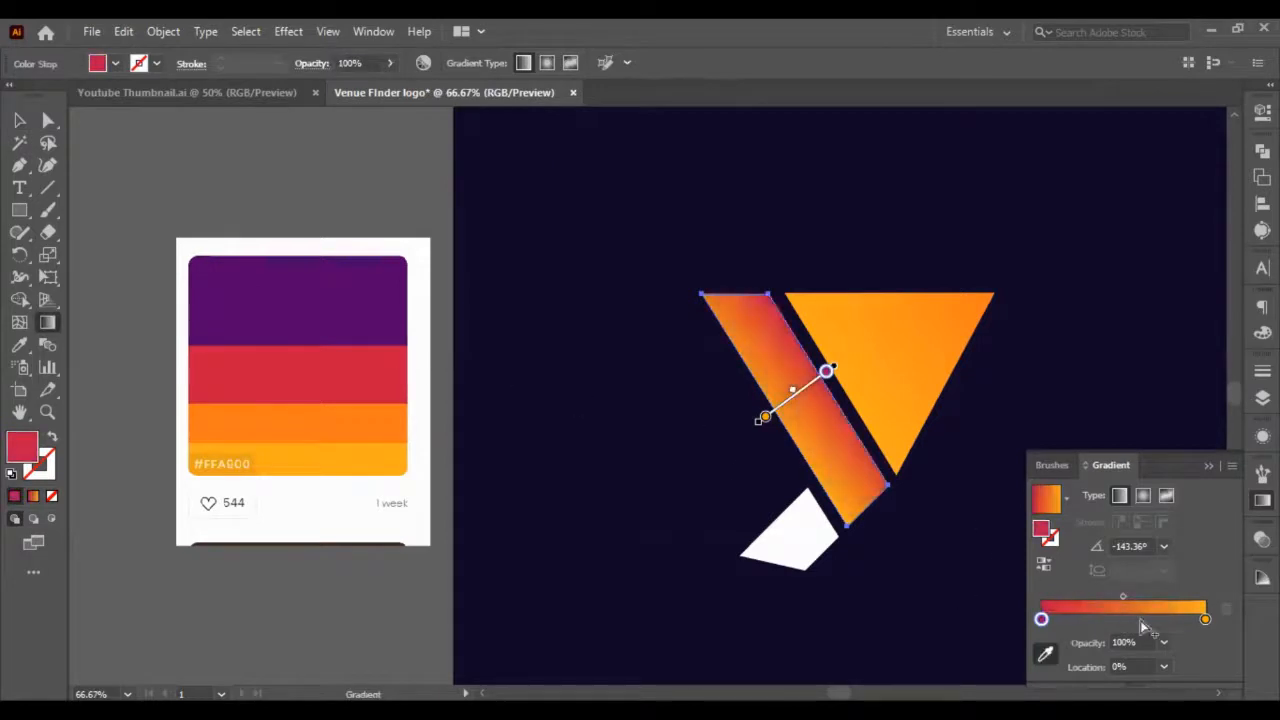
Set the end stop of the diagonal bar's gradient to the palette's purple
{"action": "left_click", "coordinate": [1206, 620]}
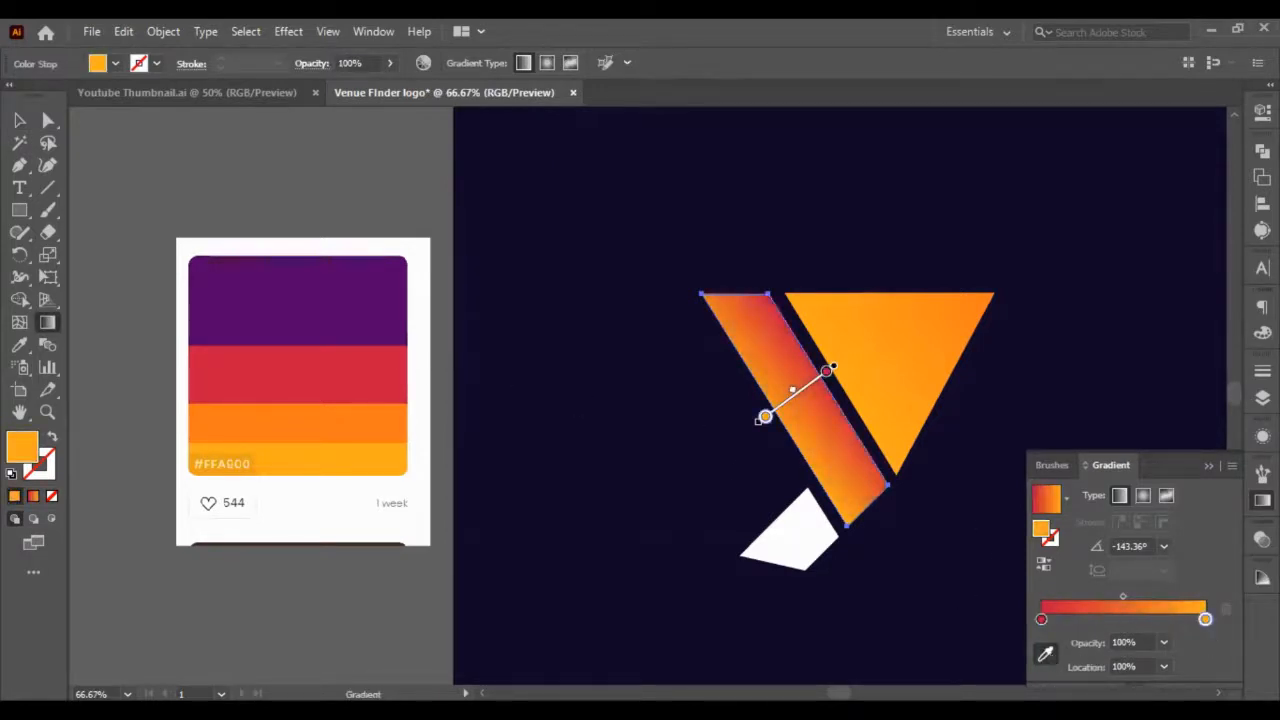
{"action": "left_click", "coordinate": [1045, 654]}
{"action": "left_click", "coordinate": [268, 277]}
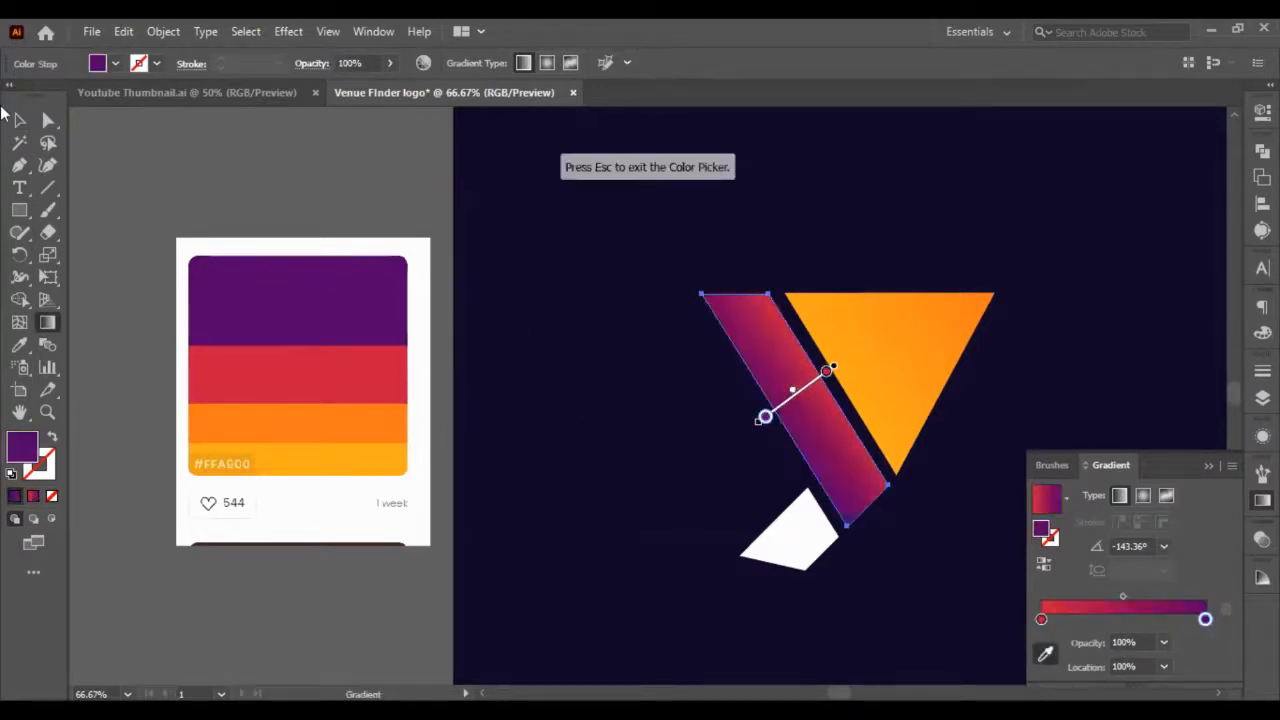
Apply the bar's red-to-purple gradient to the small white piece at the mark's lower end
{"action": "left_click", "coordinate": [19, 120]}
{"action": "left_click", "coordinate": [806, 560]}
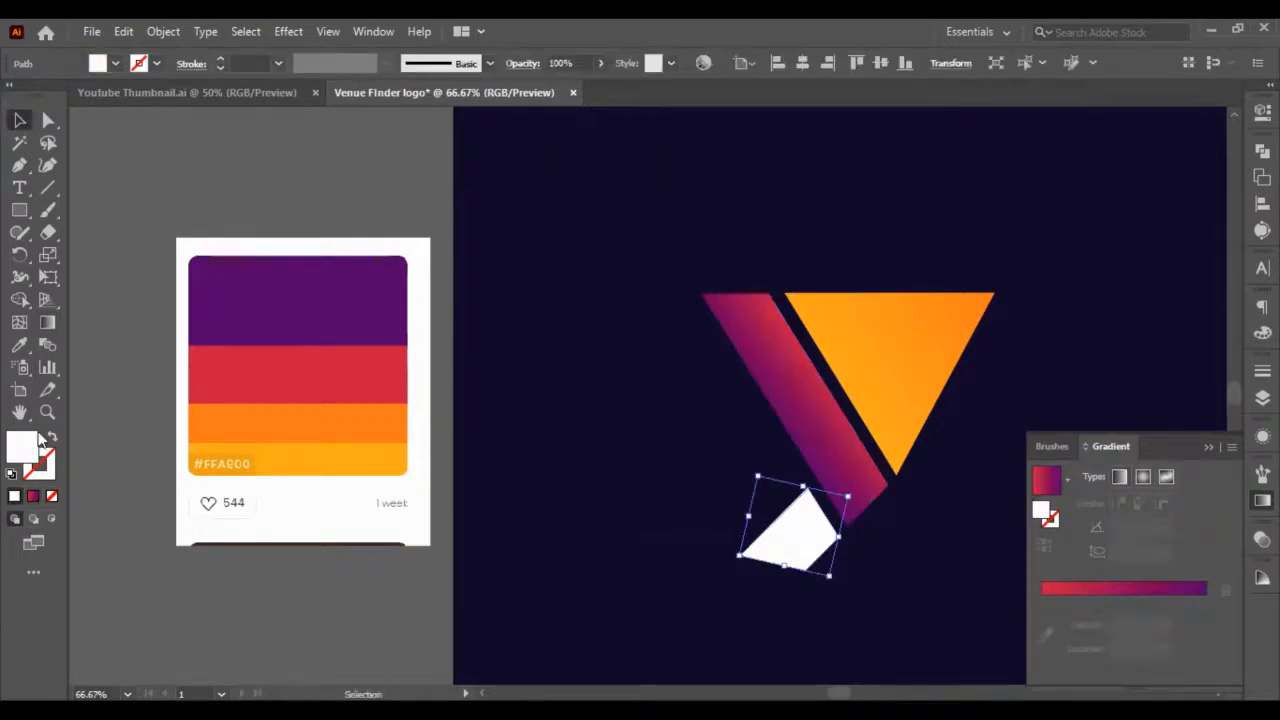
{"action": "left_click", "coordinate": [19, 344]}
{"action": "left_click", "coordinate": [382, 315]}
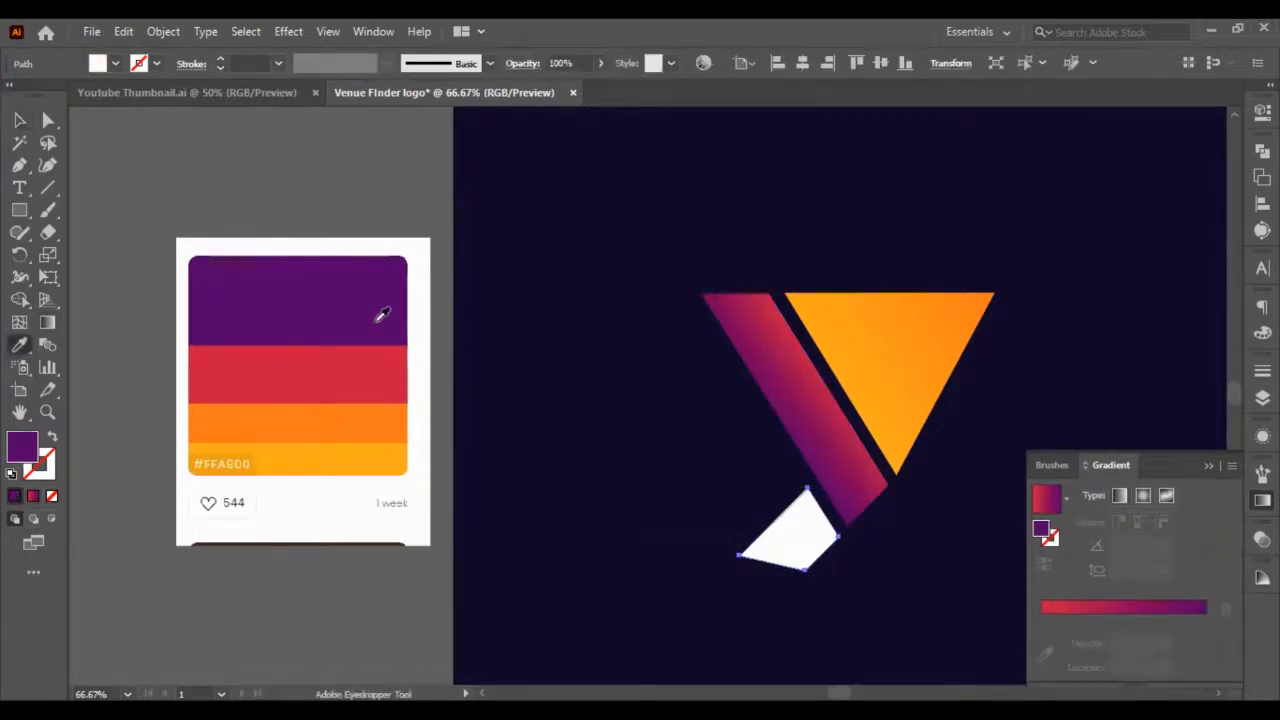
{"action": "left_click", "coordinate": [32, 497]}
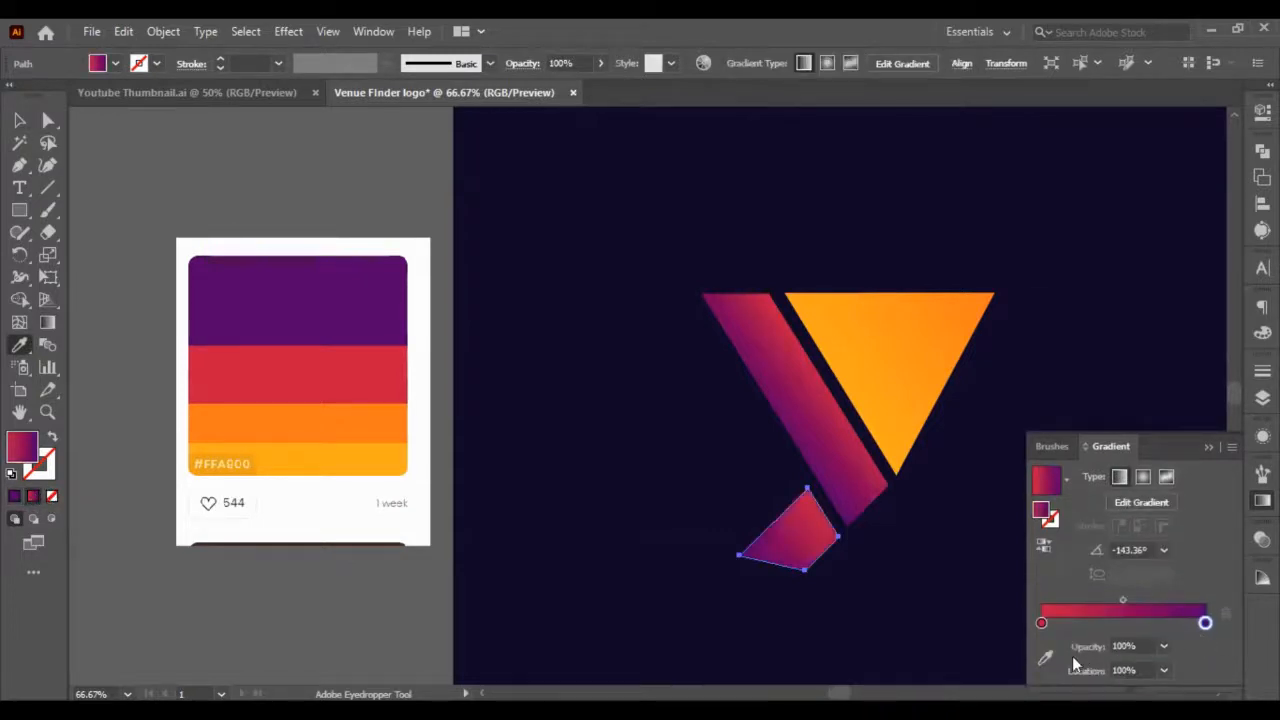
Reverse the small lower piece's gradient colours by sampling red for its end stop and purple for its start stop
{"action": "left_click", "coordinate": [1045, 657]}
{"action": "left_click", "coordinate": [366, 363]}
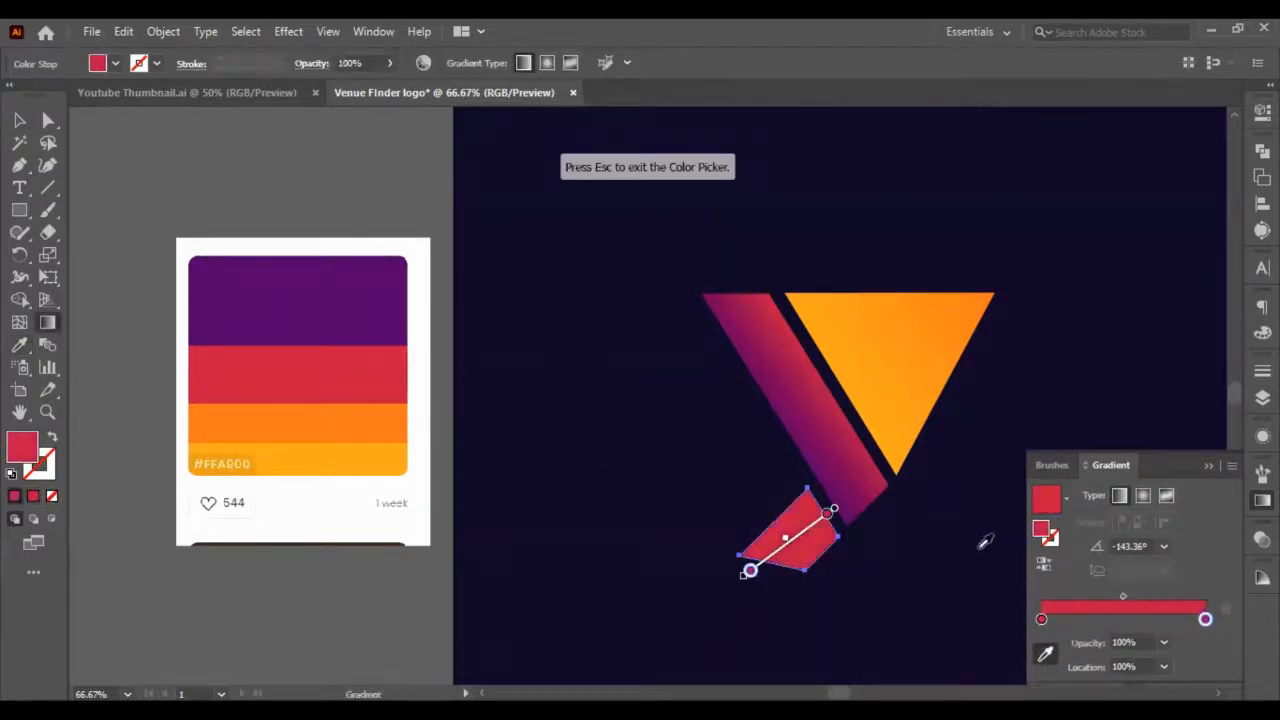
{"action": "key", "text": "Escape"}
{"action": "left_click", "coordinate": [1041, 619]}
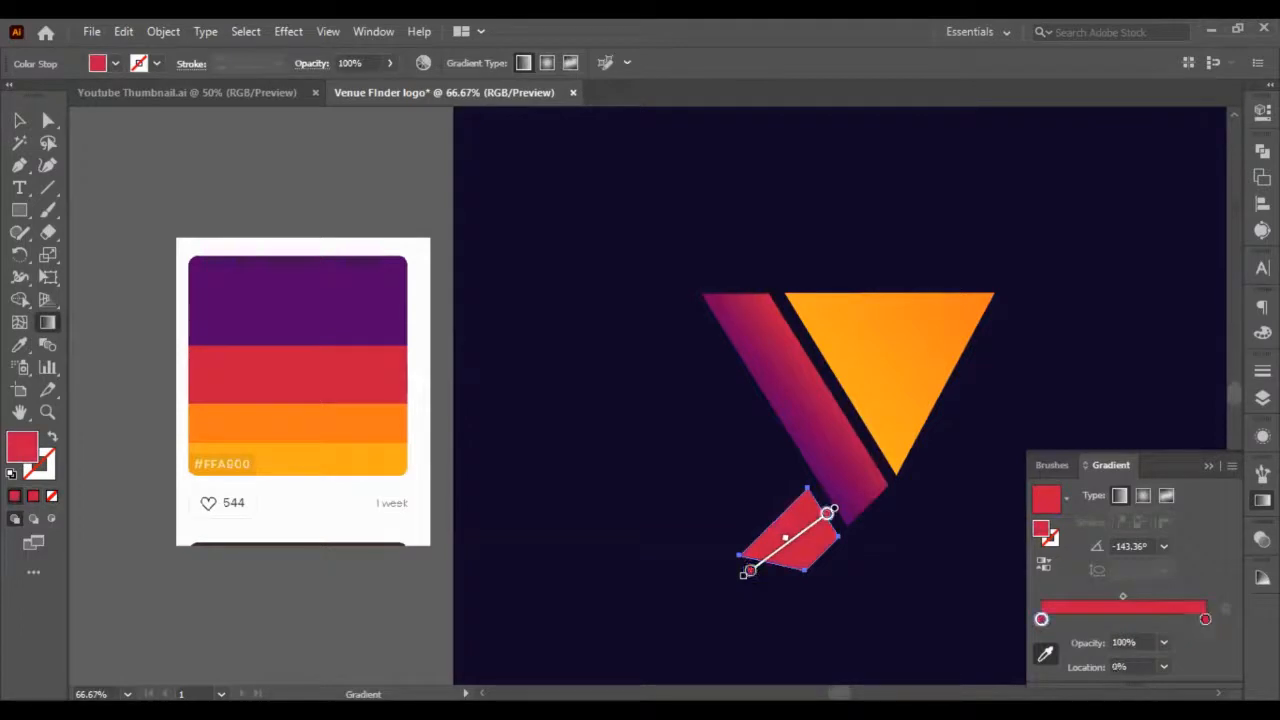
{"action": "left_click", "coordinate": [1045, 657]}
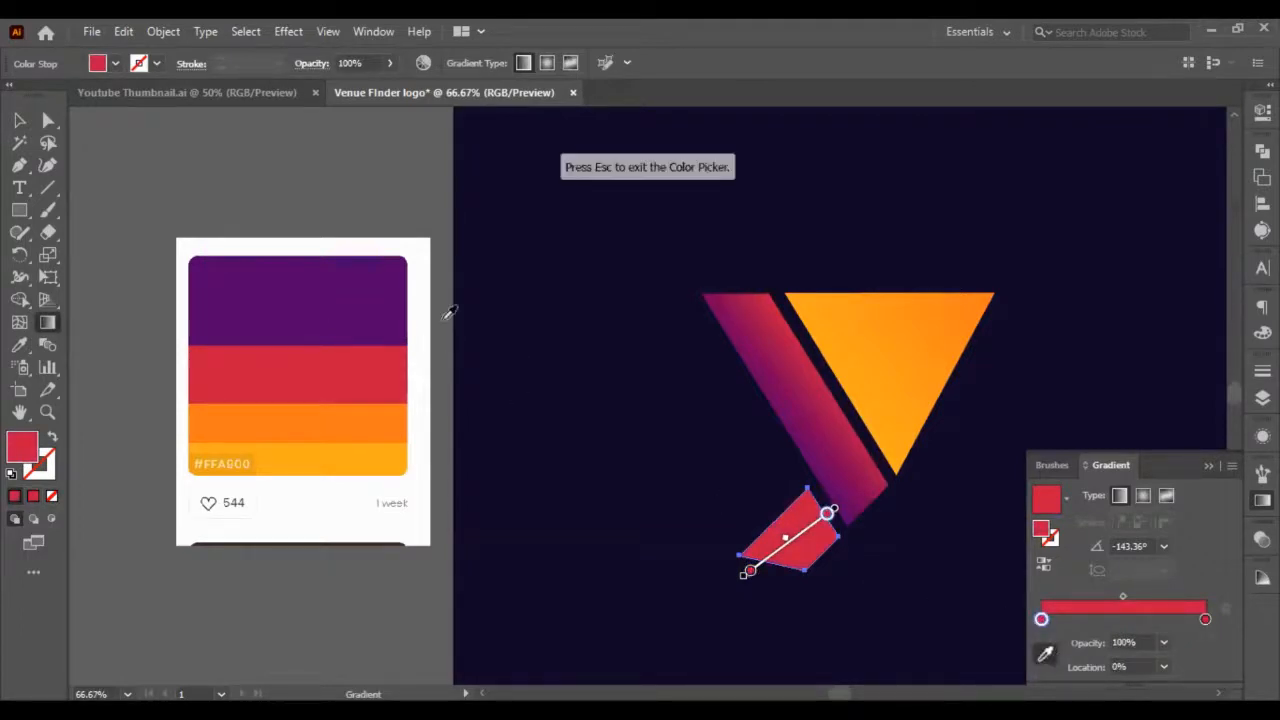
{"action": "left_click", "coordinate": [282, 260]}
Resample the start stop of the large triangle's gradient with the palette's yellow-orange
{"action": "left_click", "coordinate": [19, 121]}
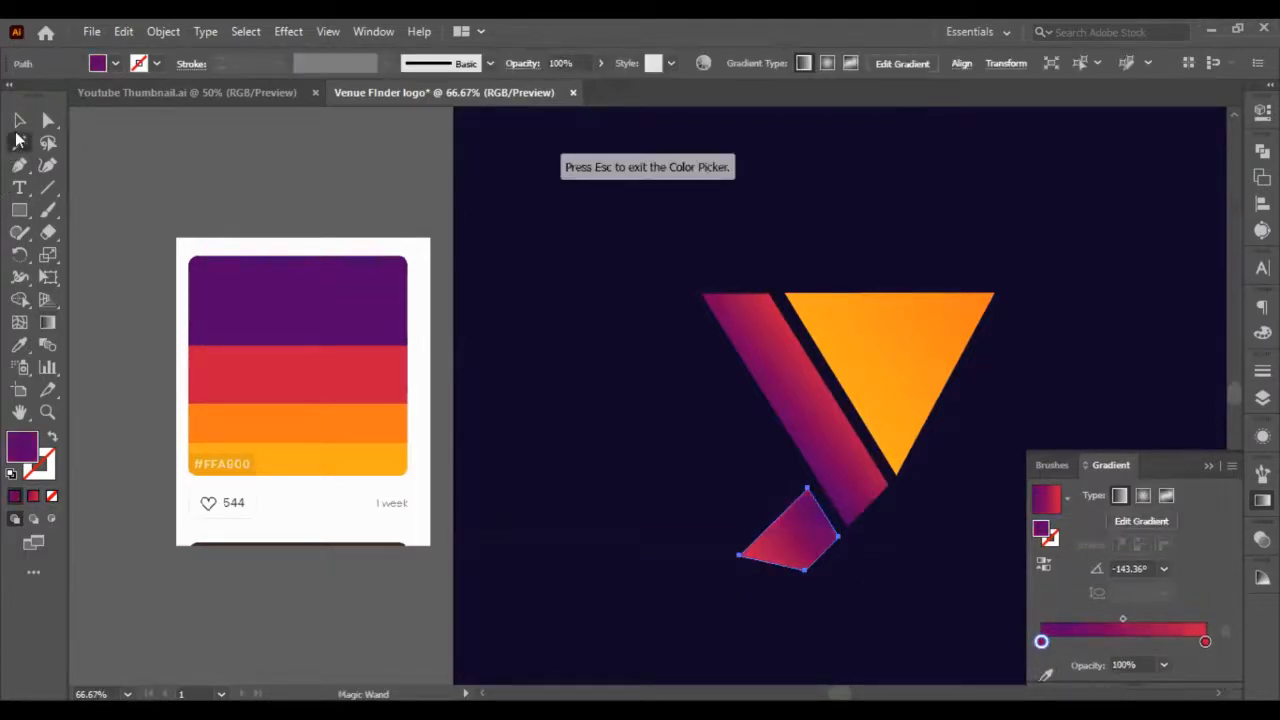
{"action": "left_click", "coordinate": [930, 357]}
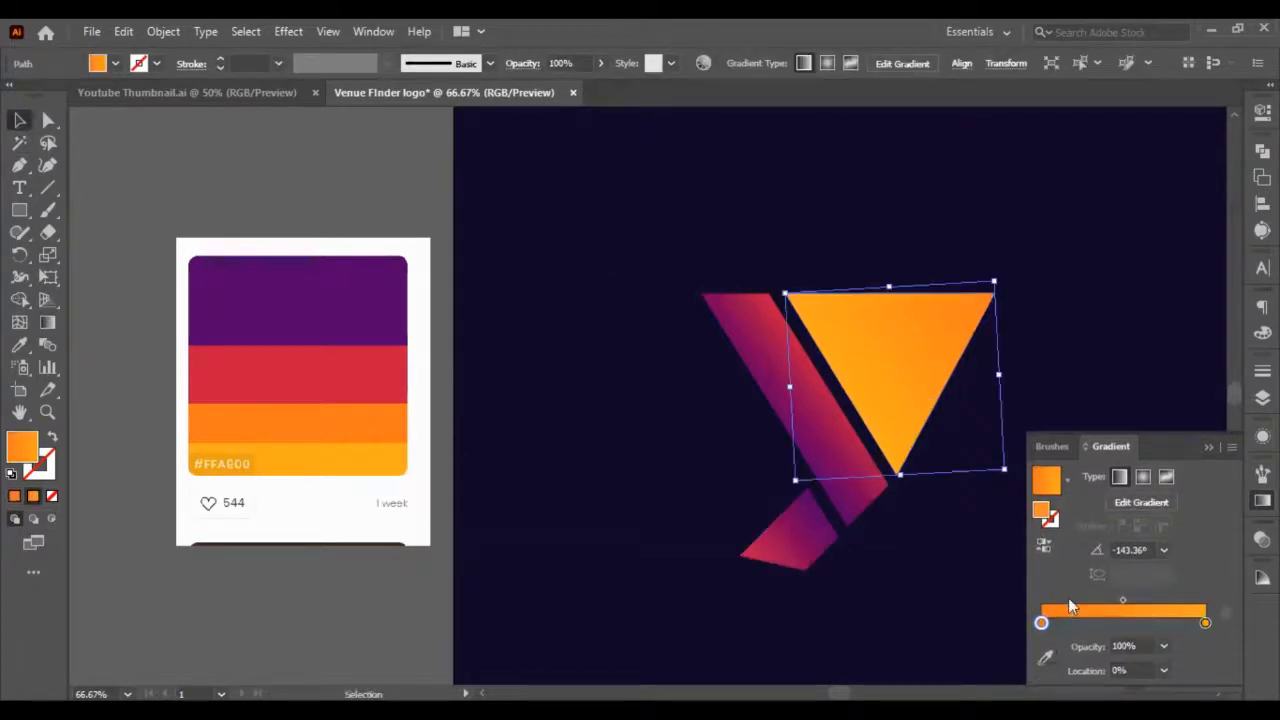
{"action": "left_click", "coordinate": [1046, 660]}
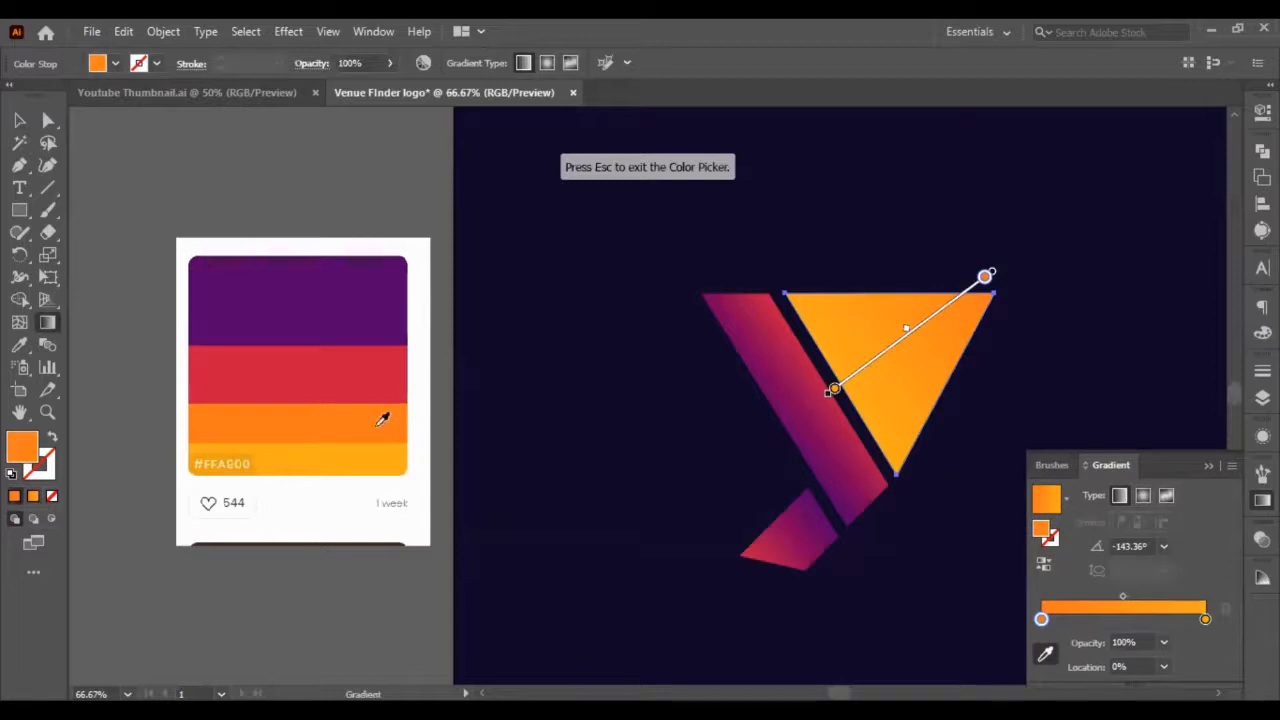
{"action": "left_click", "coordinate": [369, 455]}
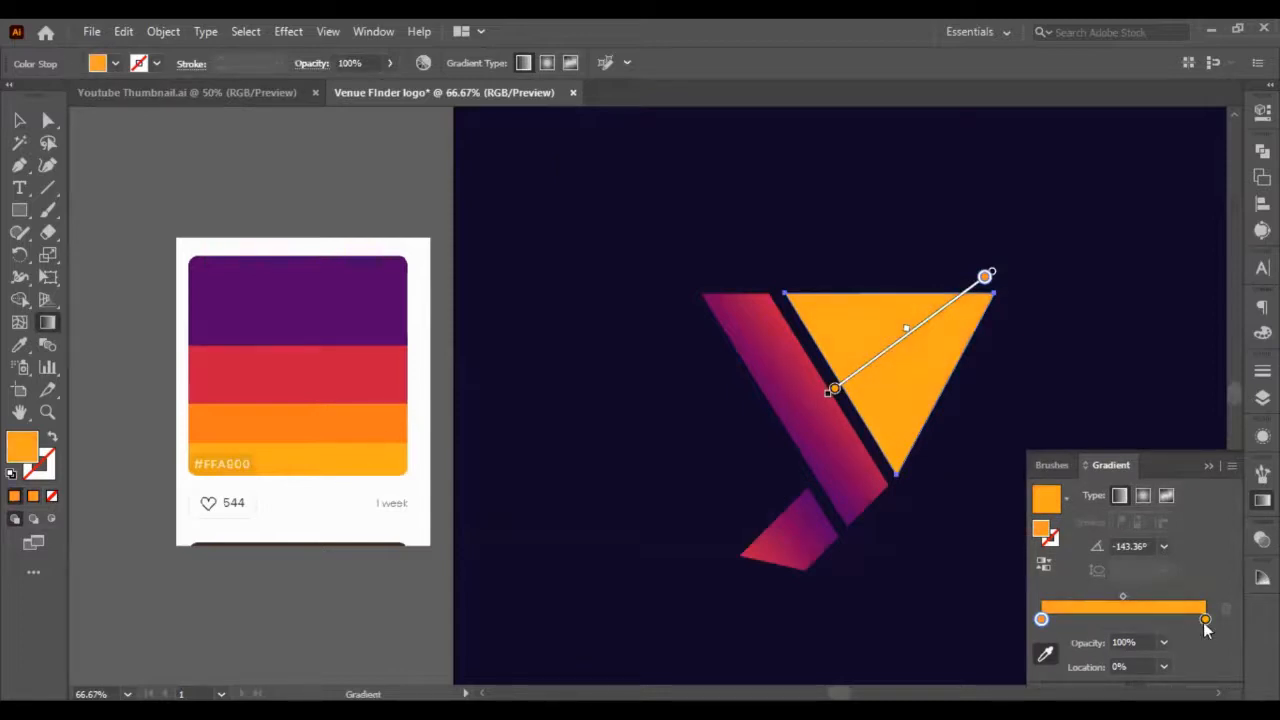
Set the end stop of the large triangle's gradient to the palette's purple
{"action": "left_click", "coordinate": [1205, 620]}
{"action": "left_click", "coordinate": [1046, 654]}
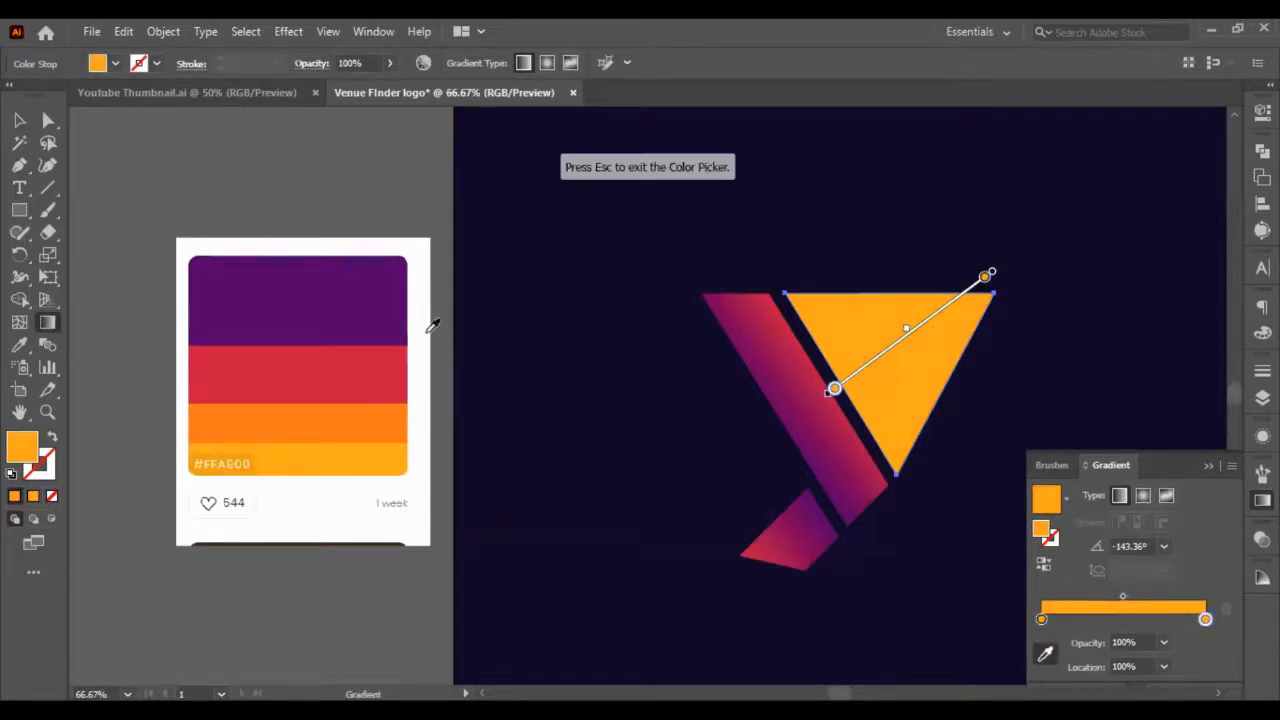
{"action": "left_click", "coordinate": [306, 294]}
Redirect the gradients of all three pieces along one diagonal from the triangle's upper outer corner to the small lower piece's tip
{"action": "left_click", "coordinate": [21, 121]}
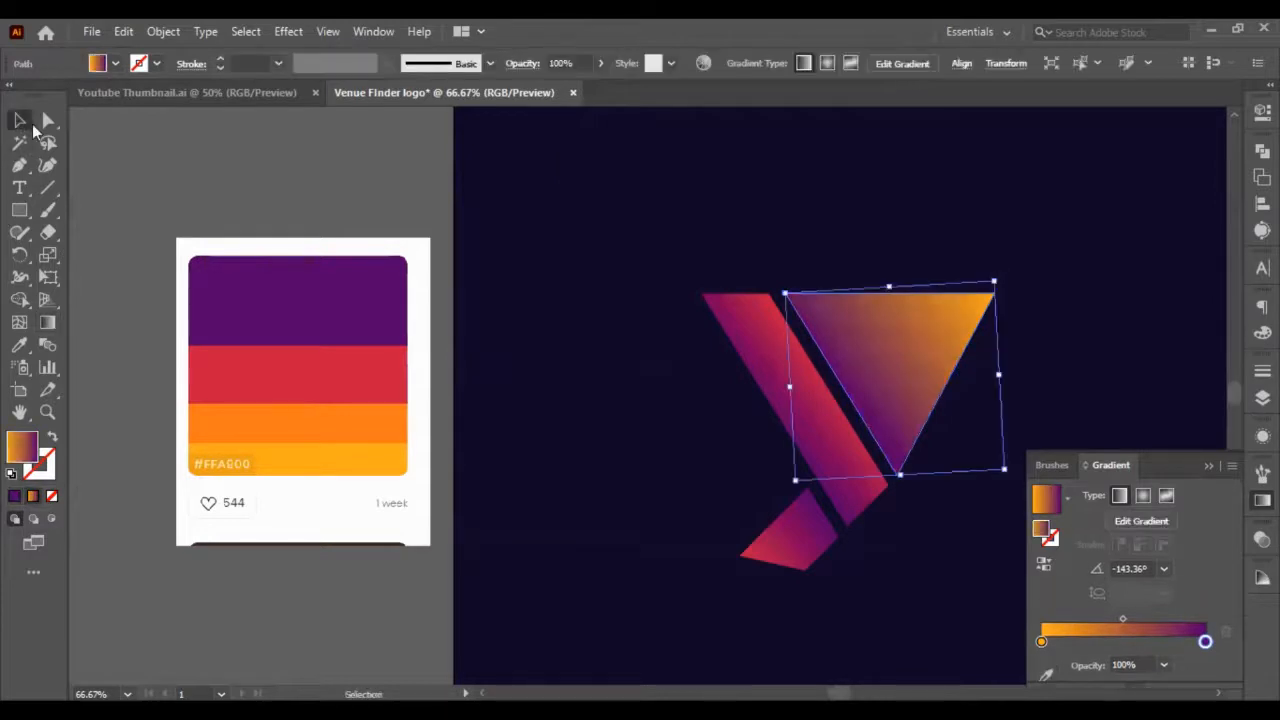
{"action": "left_click", "coordinate": [790, 568], "text": "shift"}
{"action": "left_click", "coordinate": [47, 322]}
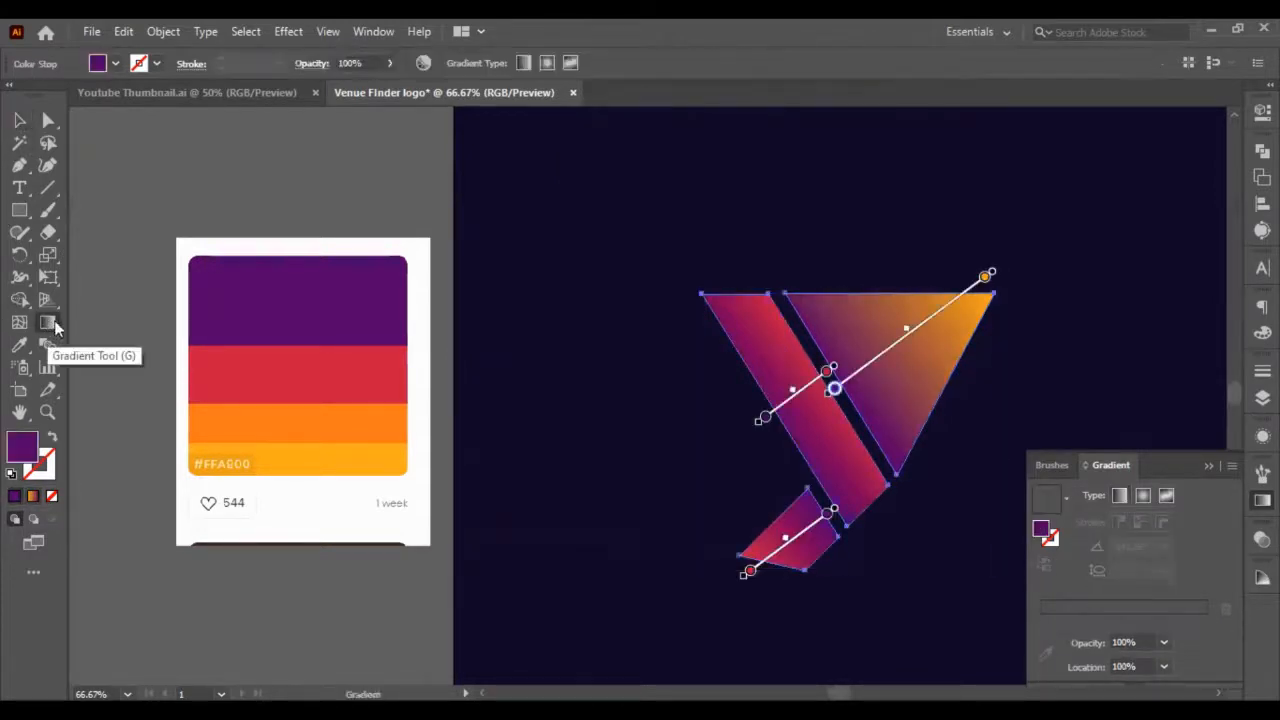
{"action": "left_click_drag", "start_coordinate": [993, 287], "coordinate": [745, 551]}
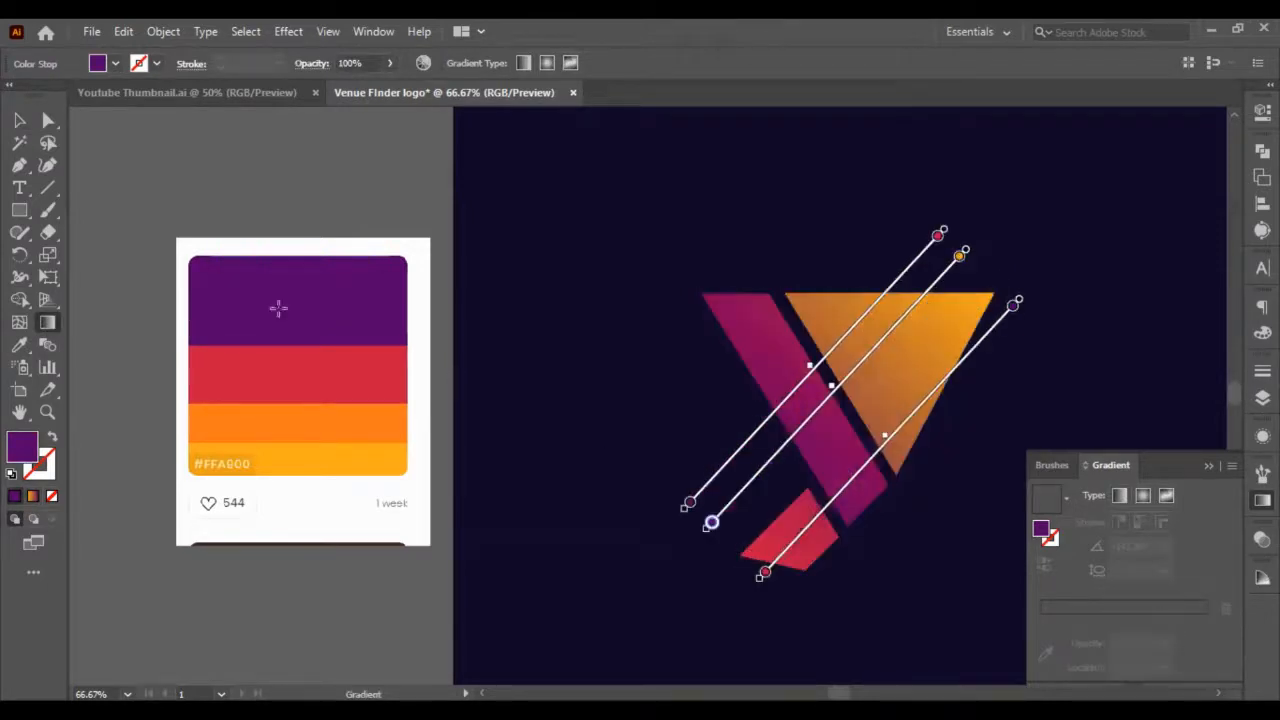
{"action": "left_click", "coordinate": [19, 120]}
{"action": "left_click", "coordinate": [141, 171]}
{"action": "key", "text": "ctrl+minus"}
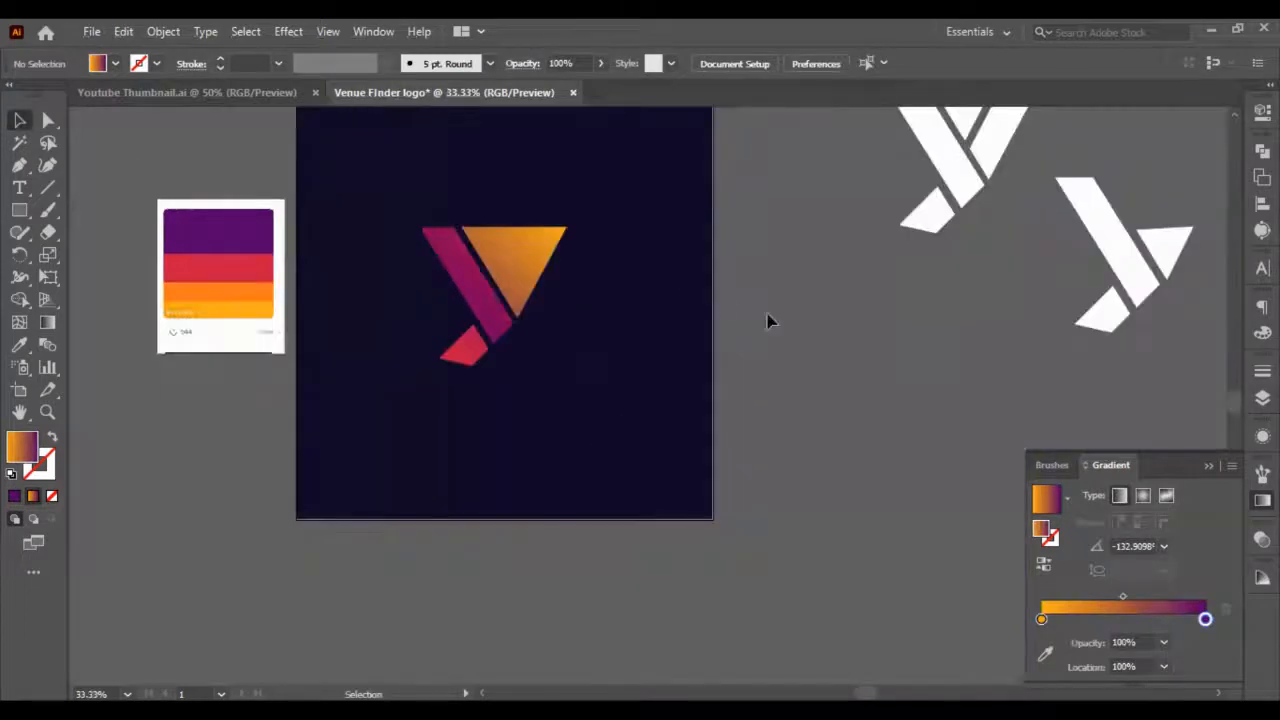
Inspect the mark's three pieces and their individual gradients on the artboard
{"action": "scroll", "coordinate": [432, 342], "scroll_direction": "up", "scroll_amount": 2}
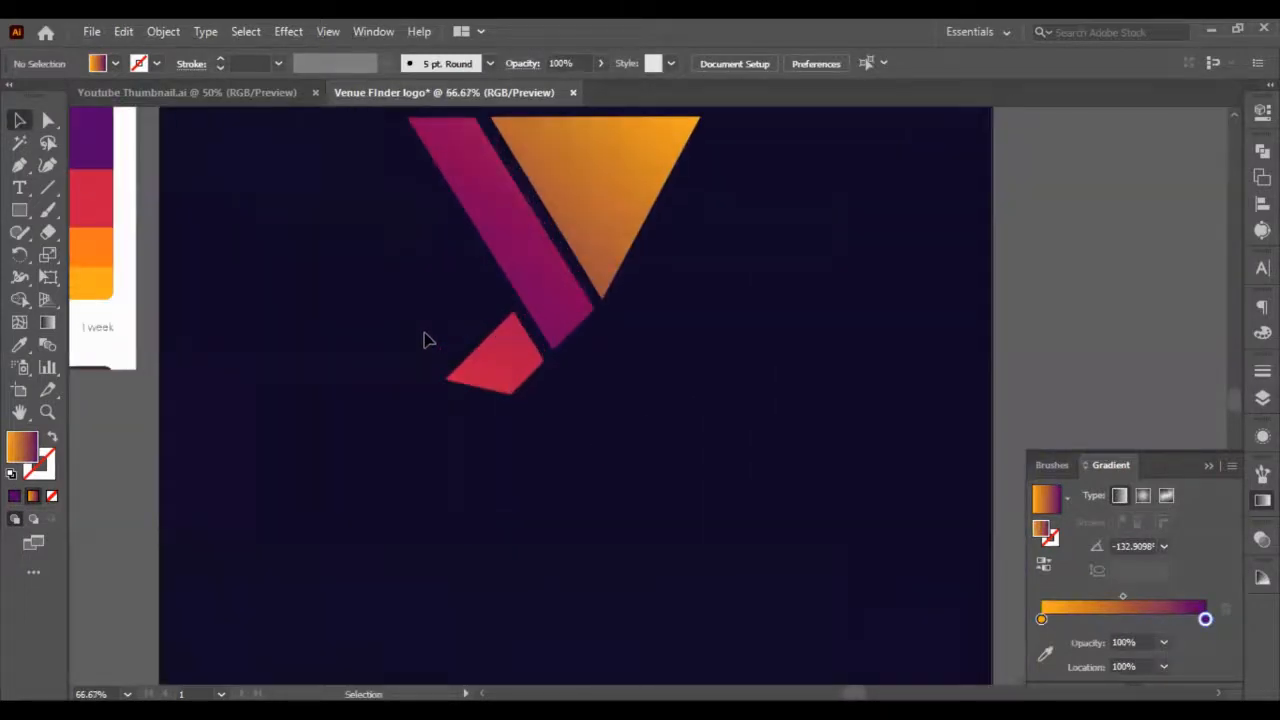
{"action": "scroll", "coordinate": [440, 390], "scroll_direction": "up", "scroll_amount": 2}
{"action": "left_click", "coordinate": [505, 450]}
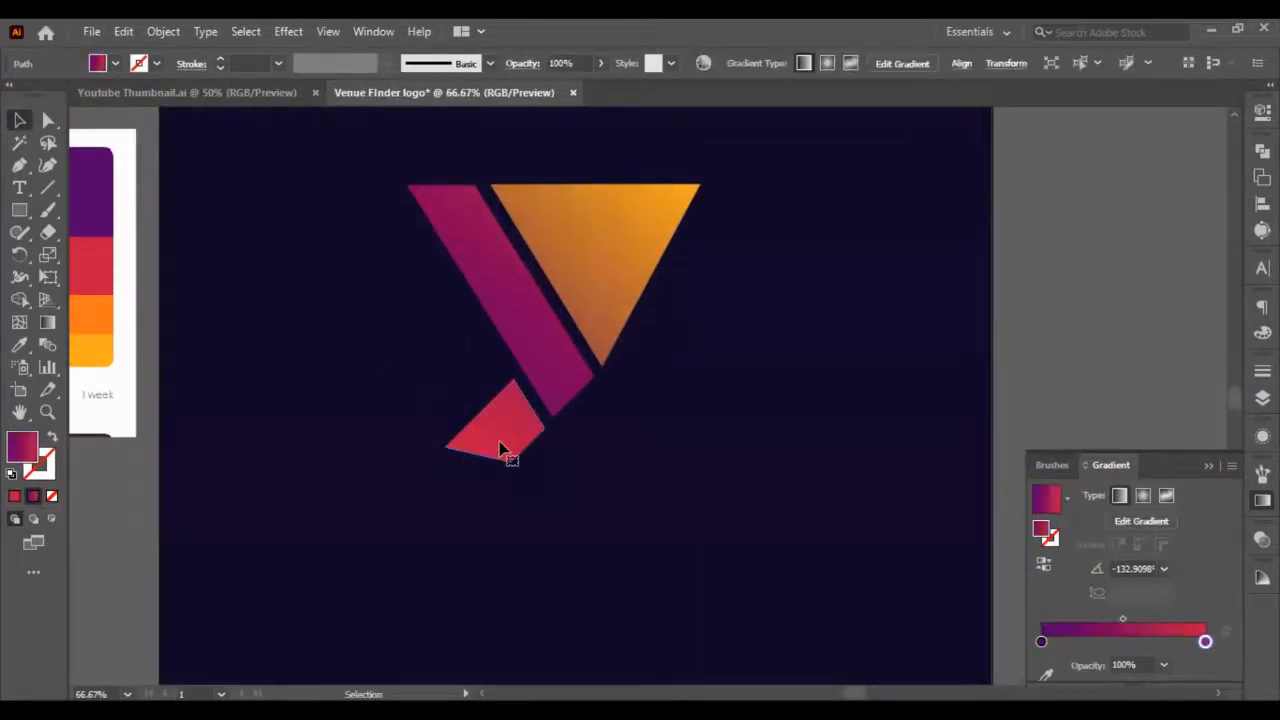
{"action": "scroll", "coordinate": [846, 543], "scroll_direction": "left", "scroll_amount": 3}
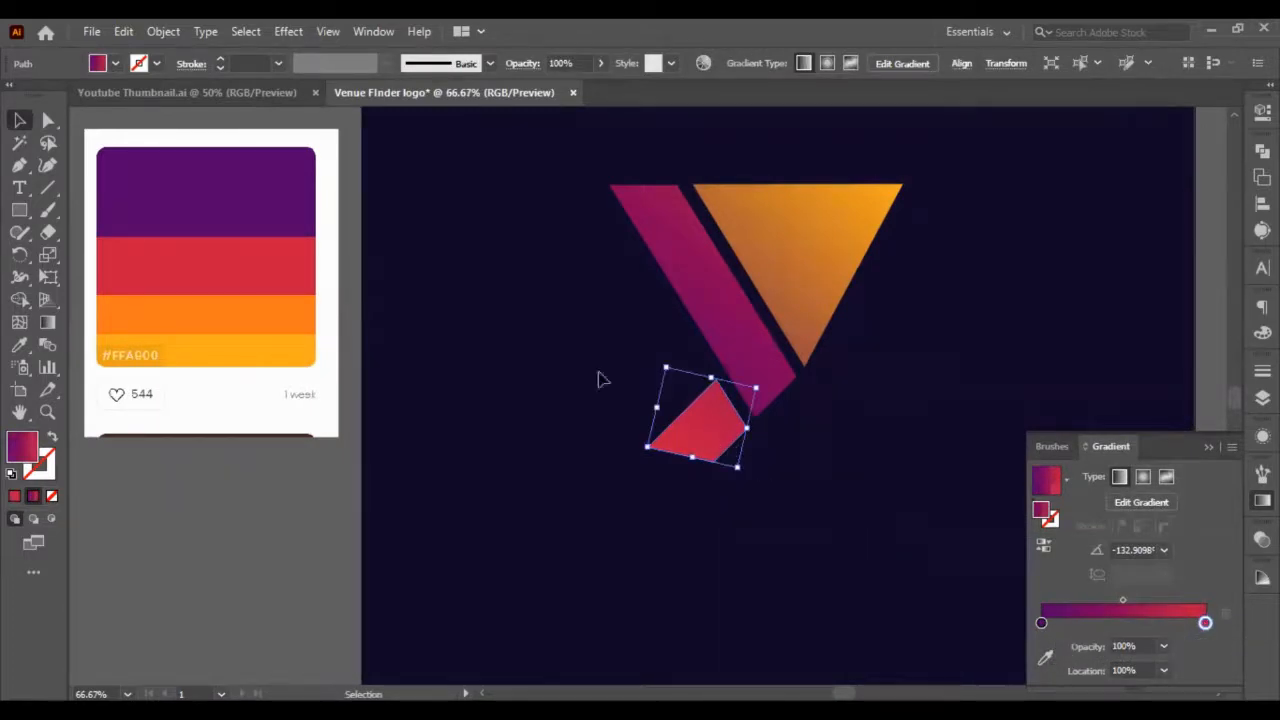
{"action": "scroll", "coordinate": [670, 320], "scroll_direction": "down", "scroll_amount": 1}
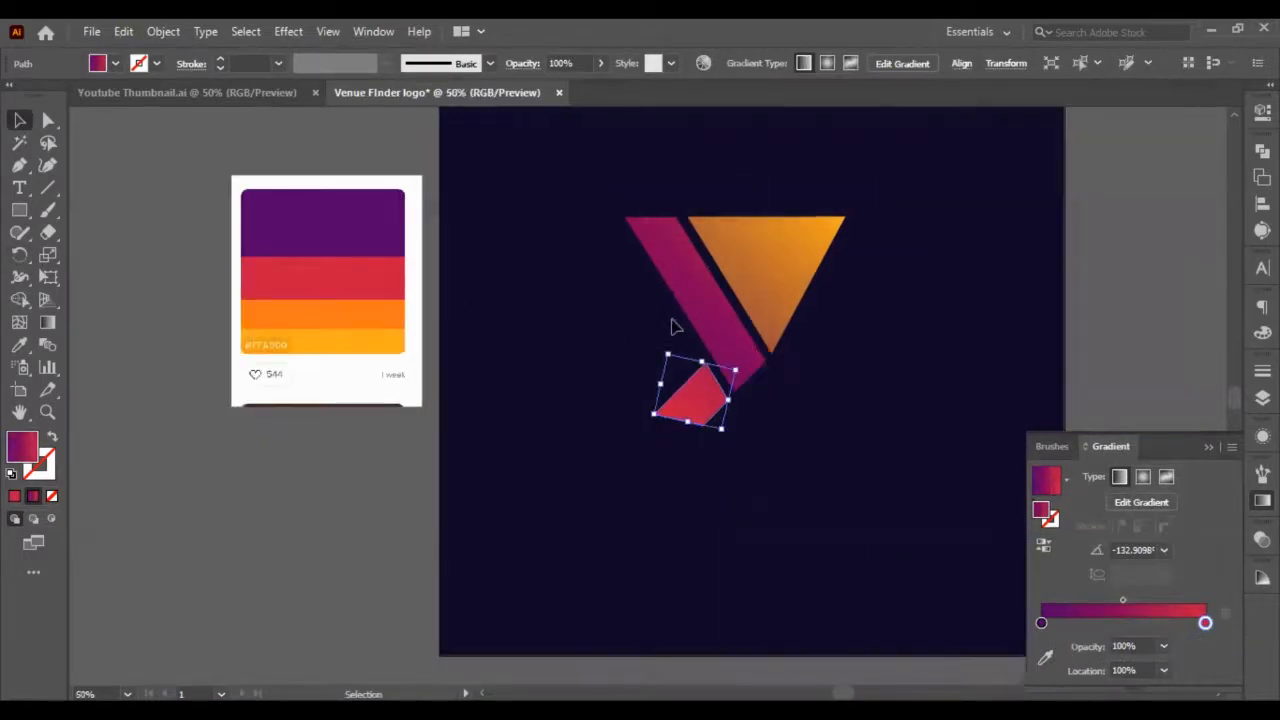
{"action": "scroll", "coordinate": [944, 310], "scroll_direction": "right", "scroll_amount": 2}
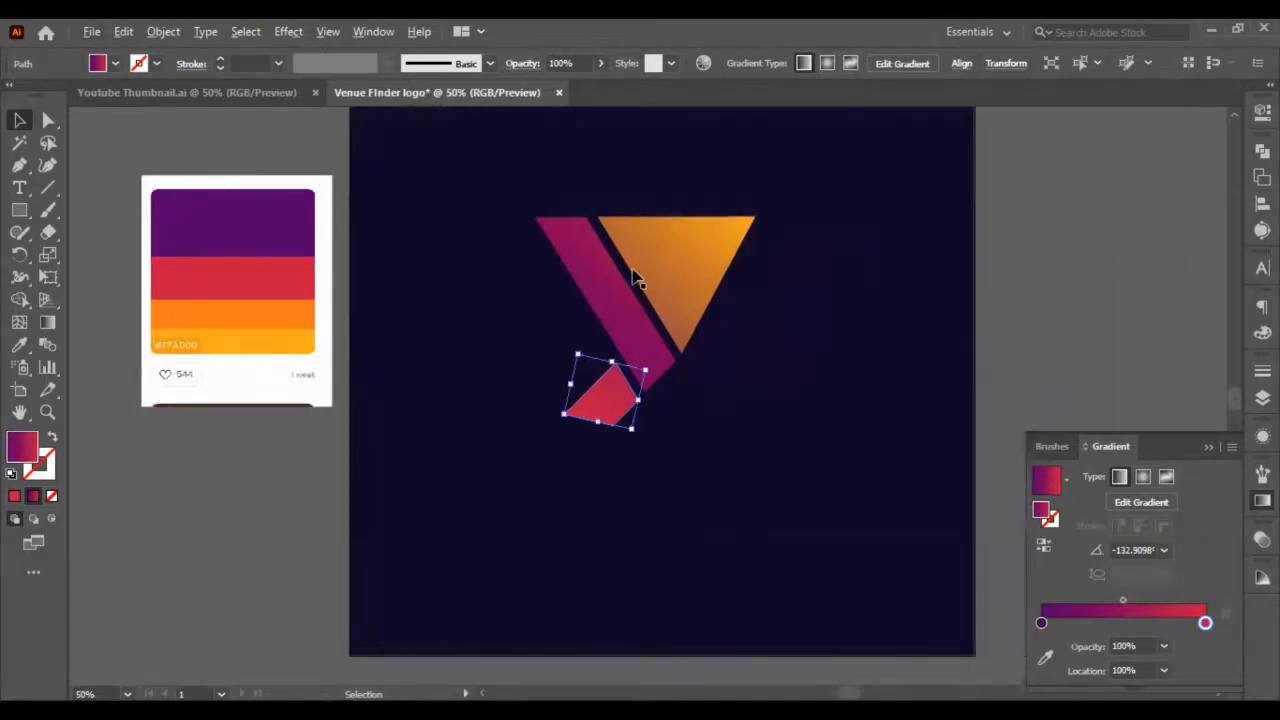
{"action": "scroll", "coordinate": [700, 297], "scroll_direction": "up", "scroll_amount": 3}
{"action": "scroll", "coordinate": [700, 297], "scroll_direction": "down", "scroll_amount": 2}
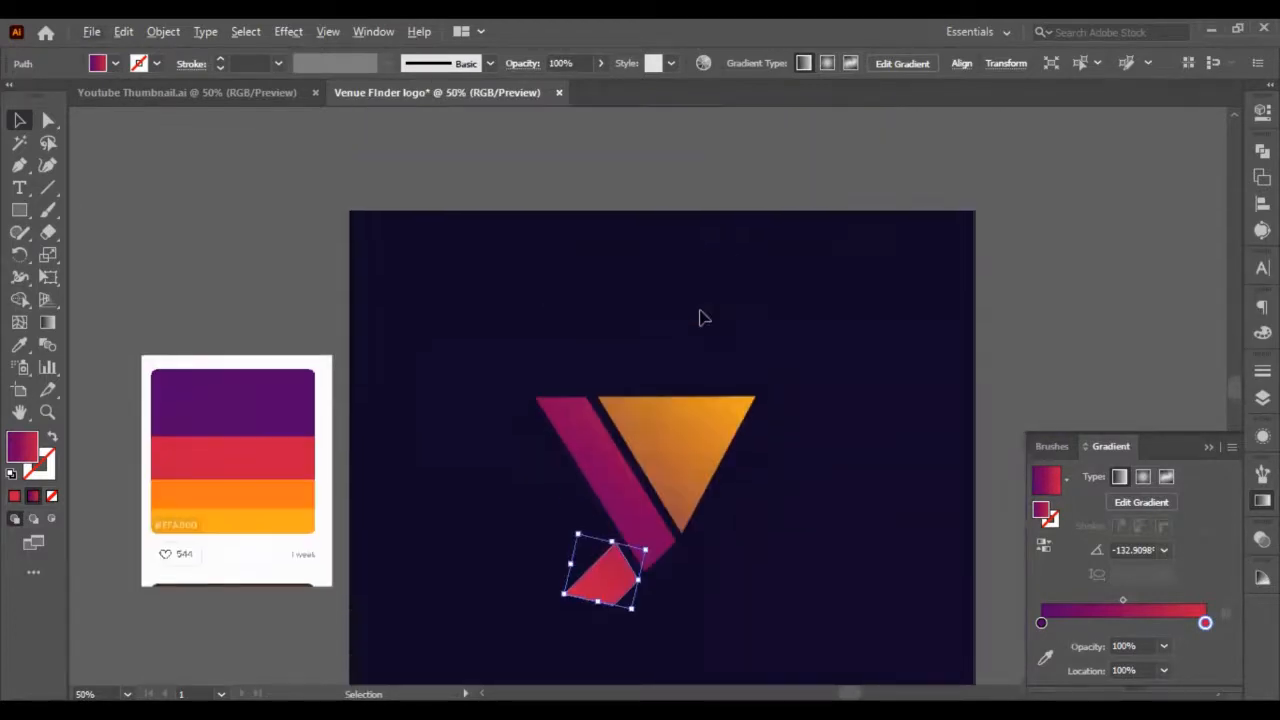
{"action": "left_click", "coordinate": [651, 318]}
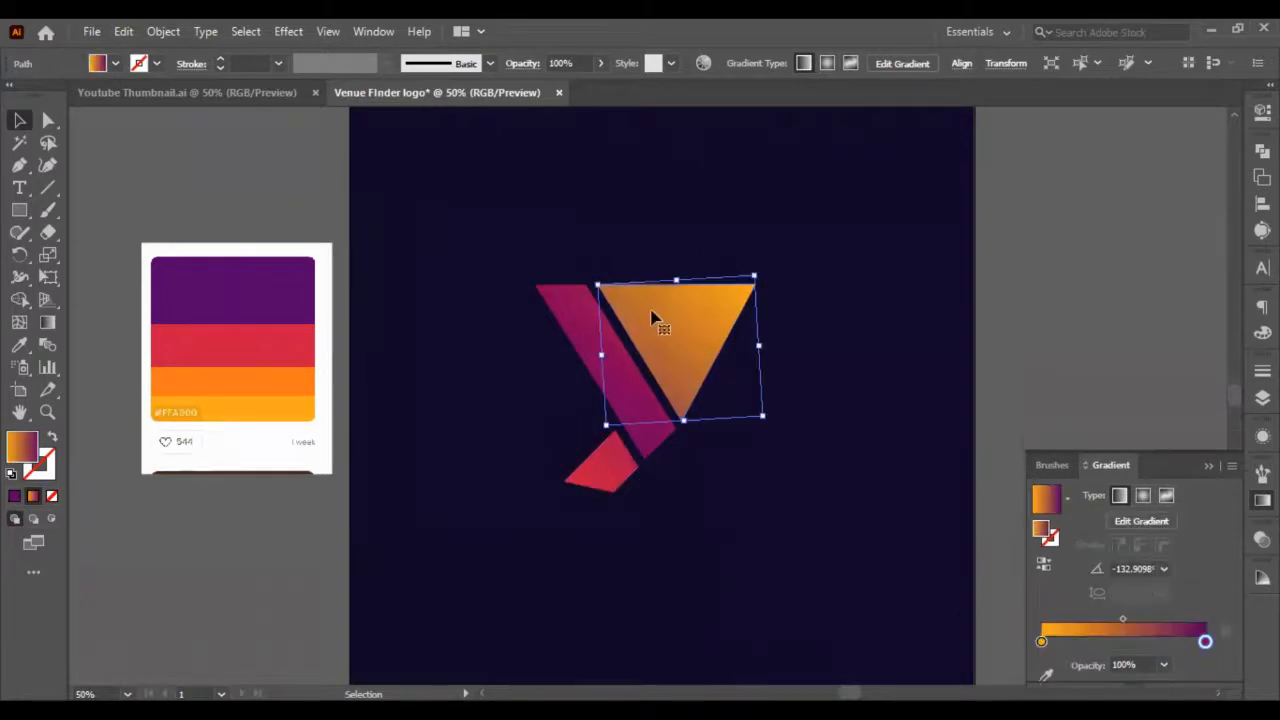
{"action": "left_click", "coordinate": [560, 304]}
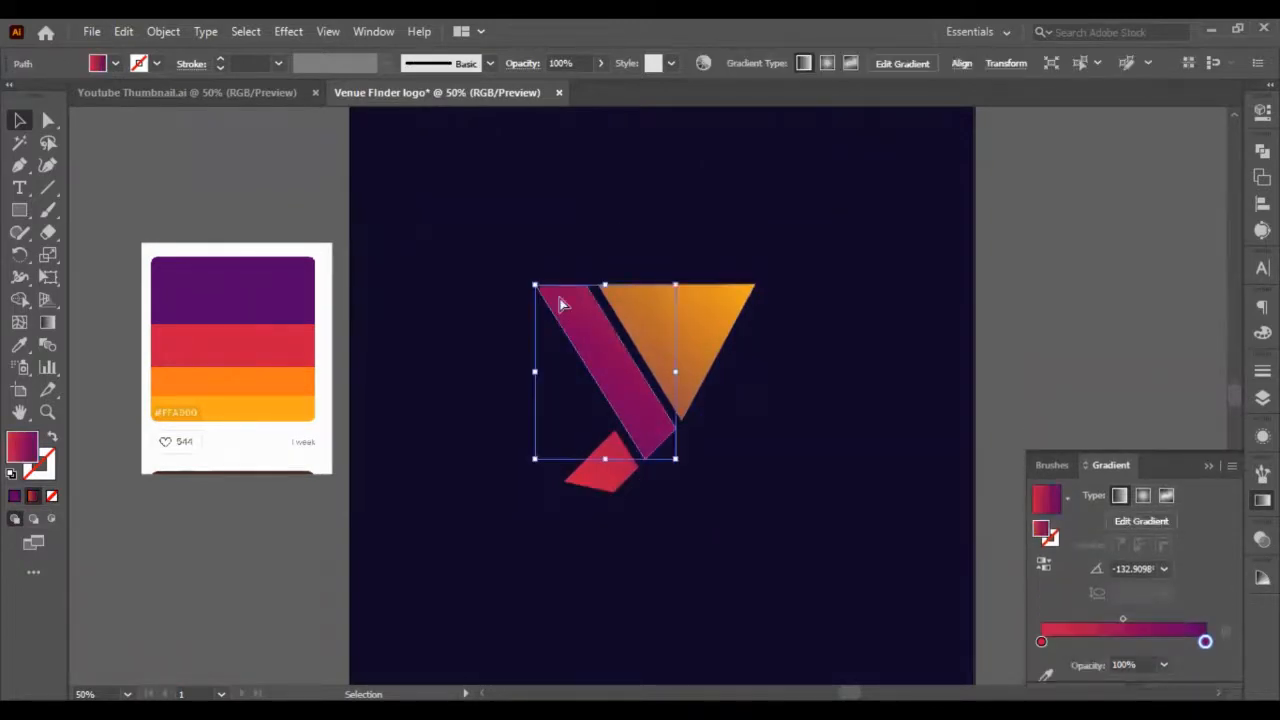
Round the corners of the small lower piece slightly with its live corner widget
{"action": "scroll", "coordinate": [700, 318], "scroll_direction": "left", "scroll_amount": 2}
{"action": "scroll", "coordinate": [664, 302], "scroll_direction": "up", "scroll_amount": 2}
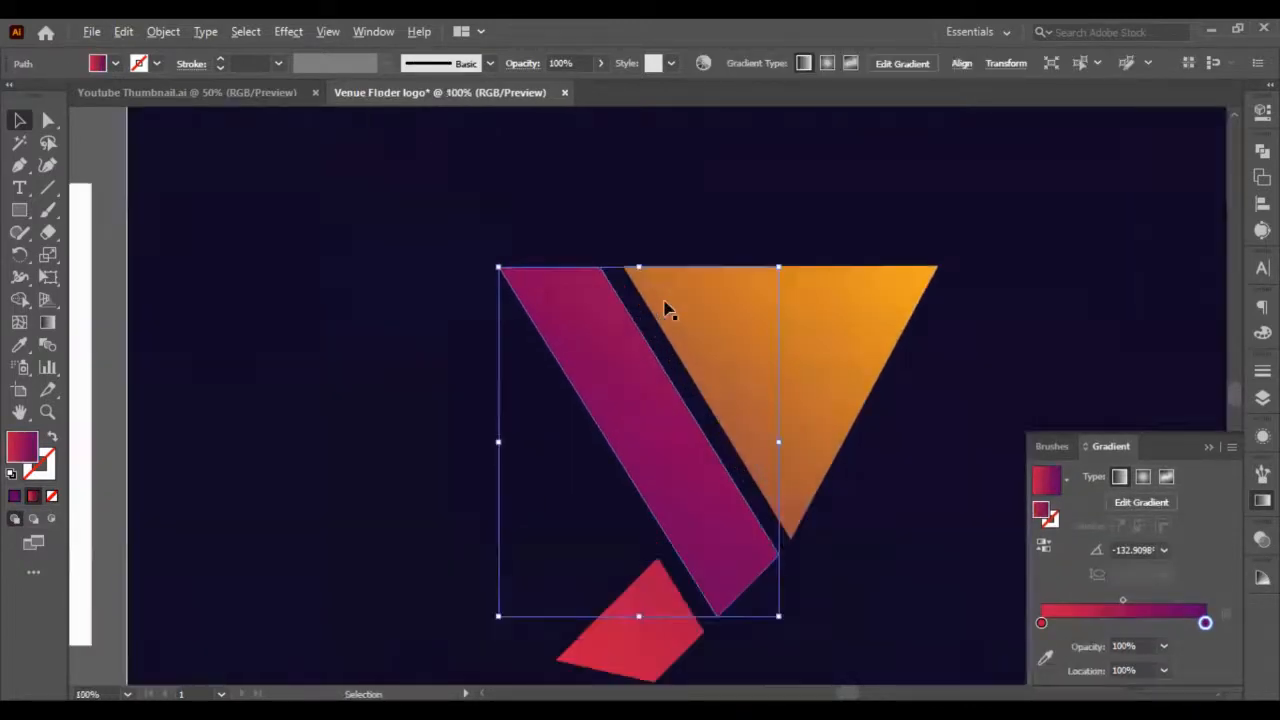
{"action": "key", "text": "a"}
{"action": "left_click", "coordinate": [657, 559]}
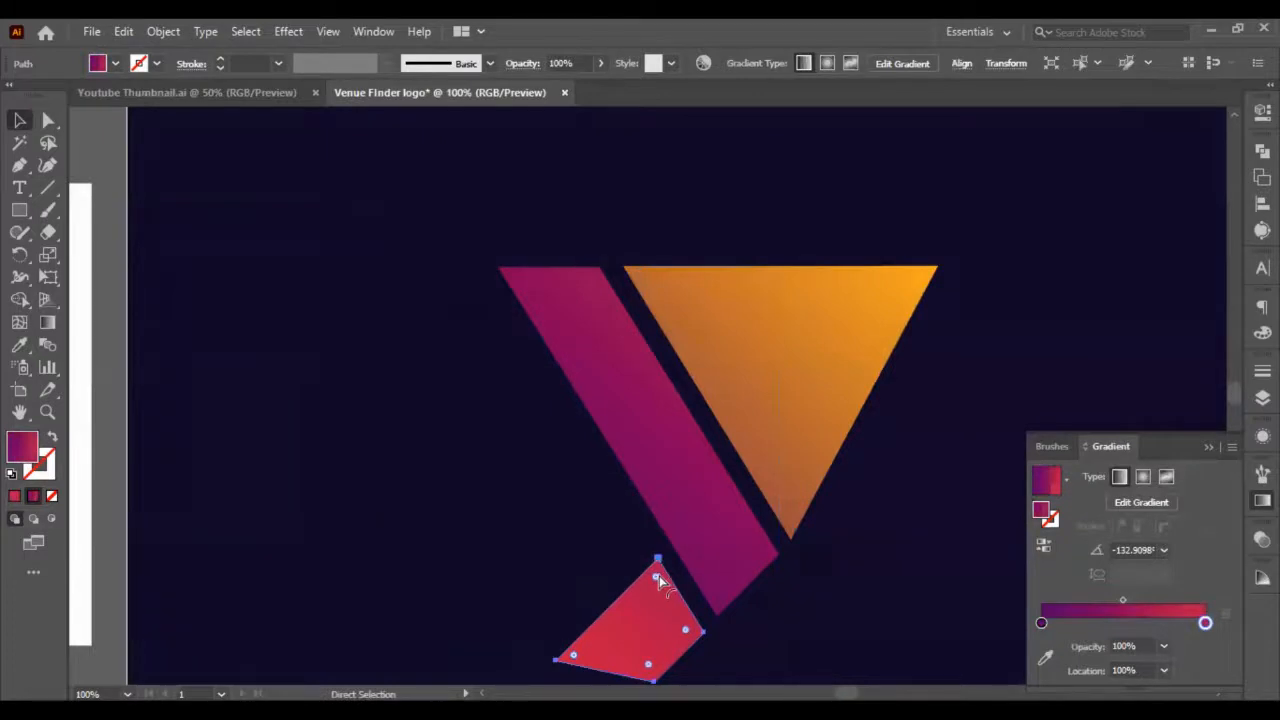
{"action": "scroll", "coordinate": [659, 575], "scroll_direction": "up", "scroll_amount": 2}
{"action": "left_click_drag", "start_coordinate": [654, 542], "coordinate": [652, 558]}
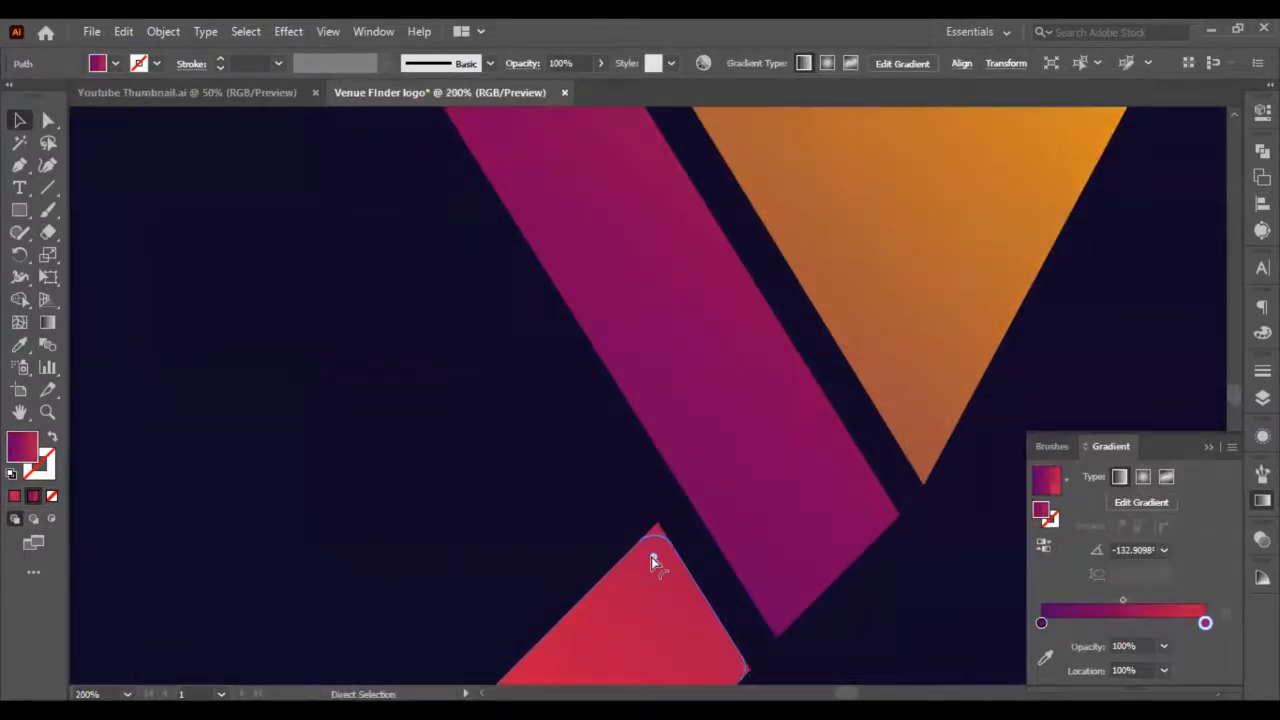
Round the diagonal bar's corners slightly to match the small lower piece
{"action": "left_click", "coordinate": [774, 522]}
{"action": "left_click", "coordinate": [777, 620]}
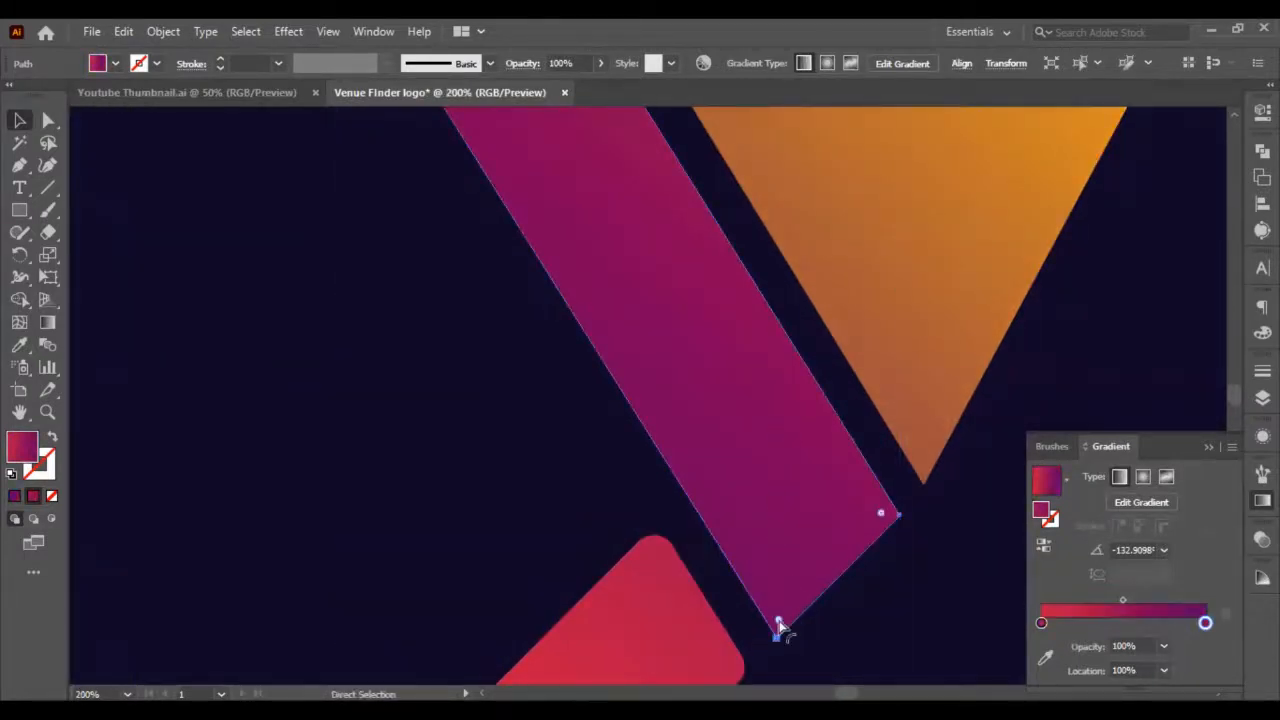
{"action": "mouse_move", "coordinate": [777, 620]}
{"action": "left_mouse_down"}
{"action": "mouse_move", "coordinate": [777, 594]}
{"action": "mouse_move", "coordinate": [780, 608]}
{"action": "left_mouse_up"}
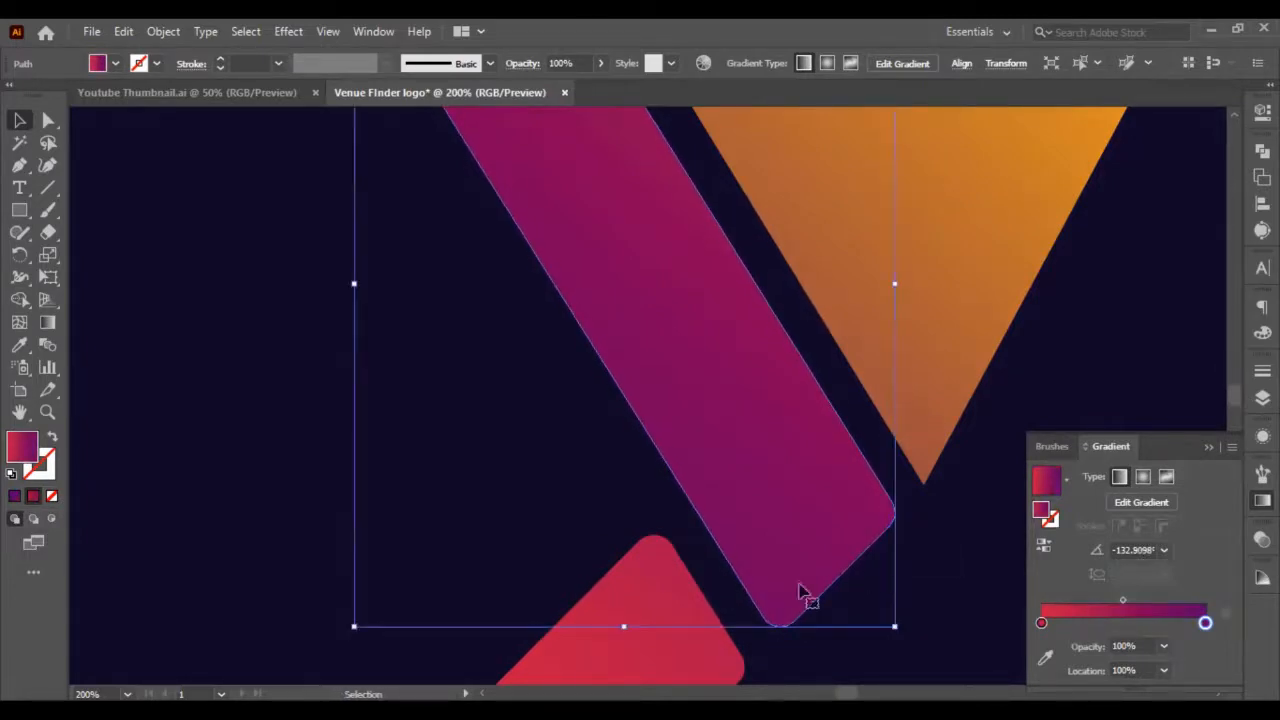
{"action": "left_click_drag", "start_coordinate": [780, 608], "coordinate": [784, 607]}
{"action": "key", "text": "v"}
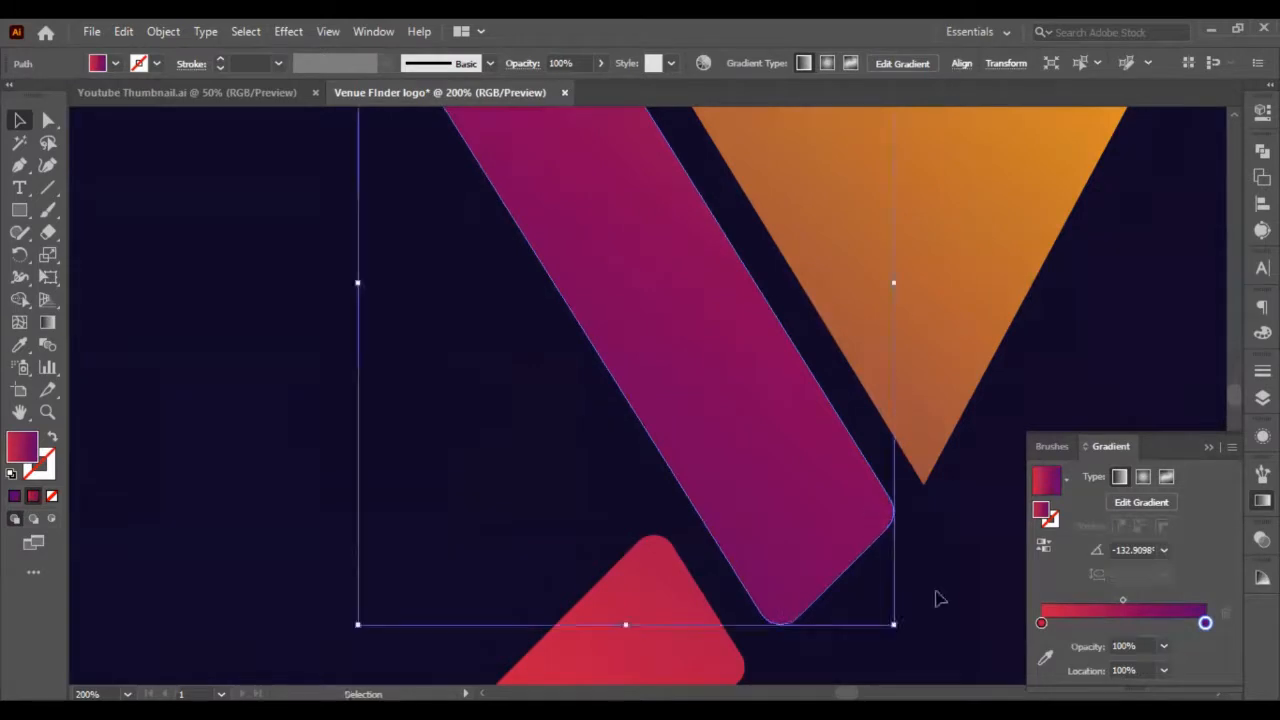
Round the large triangle's corners slightly to match the other two pieces, and deselect it
{"action": "left_click", "coordinate": [922, 428]}
{"action": "key", "text": "a"}
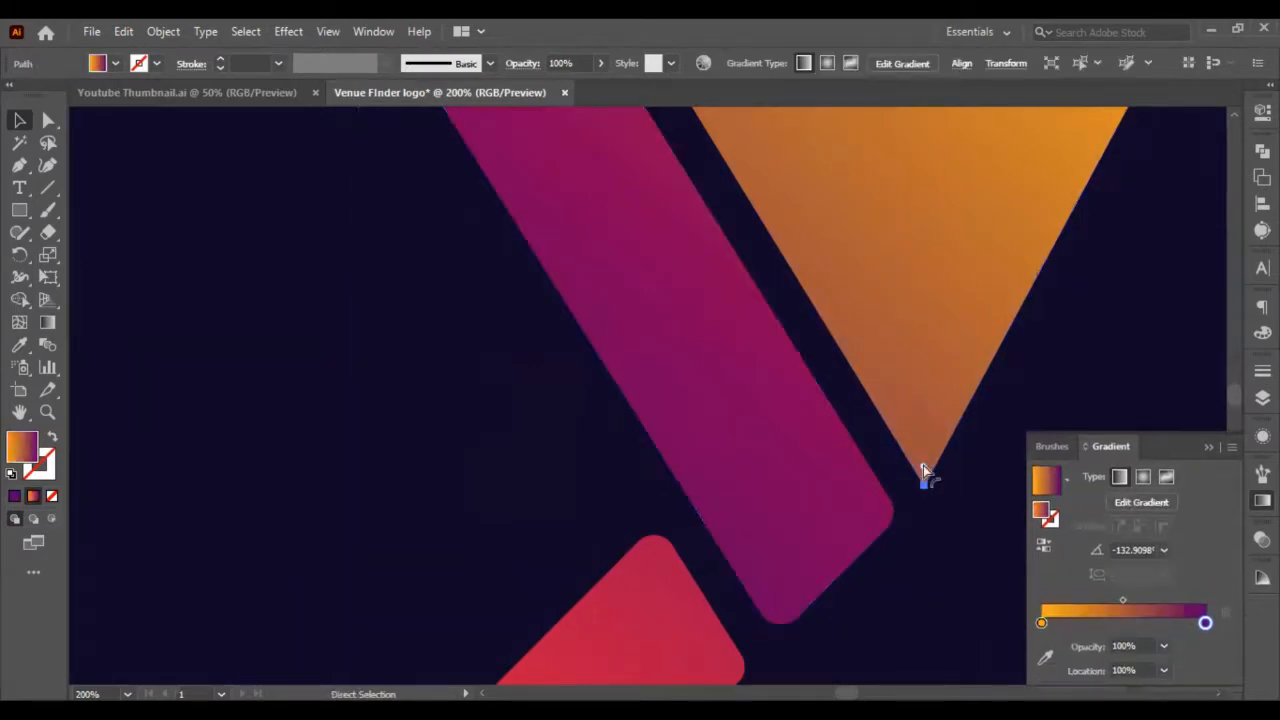
{"action": "left_click_drag", "start_coordinate": [925, 433], "coordinate": [925, 435]}
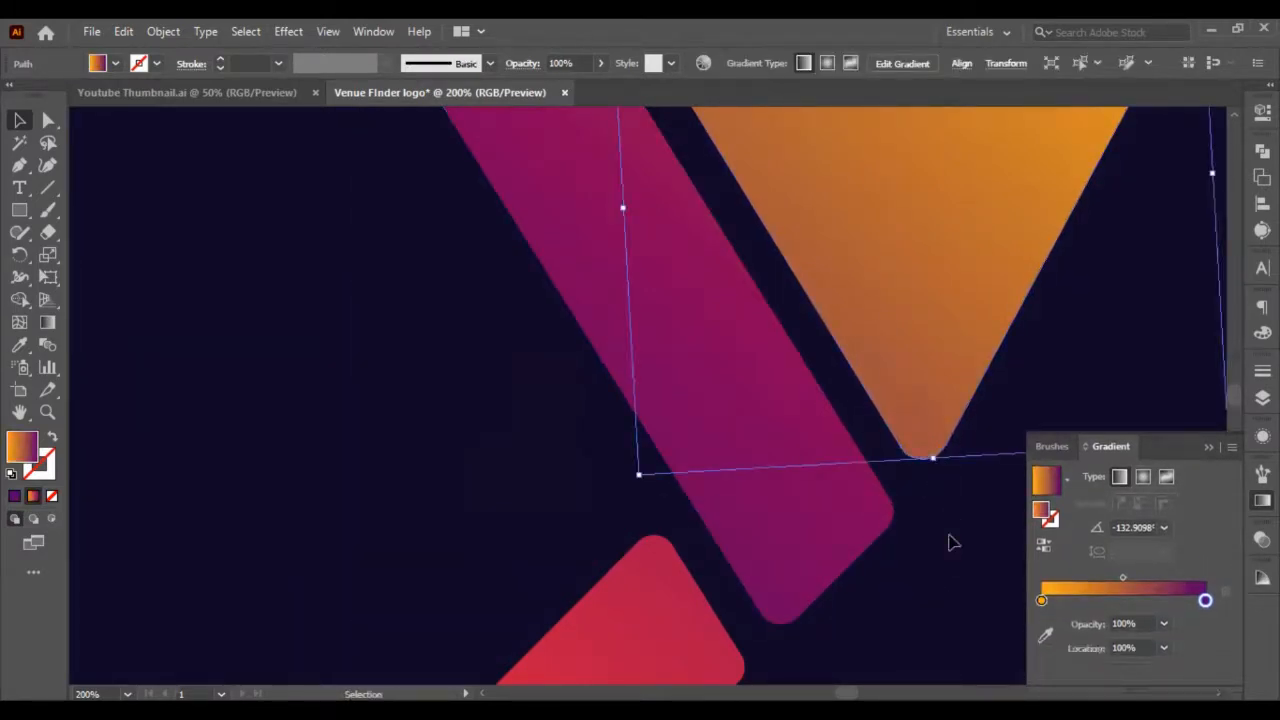
{"action": "left_click", "coordinate": [949, 539]}
{"action": "scroll", "coordinate": [949, 539], "scroll_direction": "down", "scroll_amount": 3}
{"action": "scroll", "coordinate": [940, 550], "scroll_direction": "right", "scroll_amount": 3}
{"action": "key", "text": "v"}
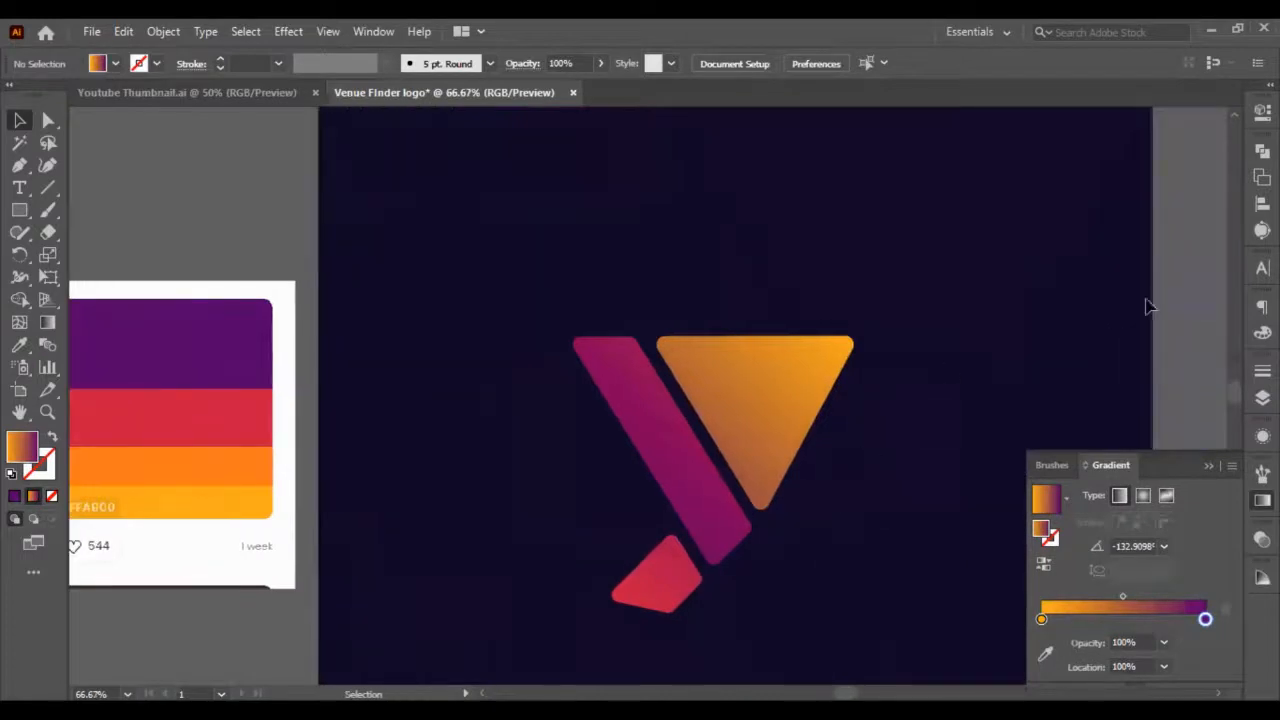
{"action": "scroll", "coordinate": [1190, 314], "scroll_direction": "right", "scroll_amount": 3}
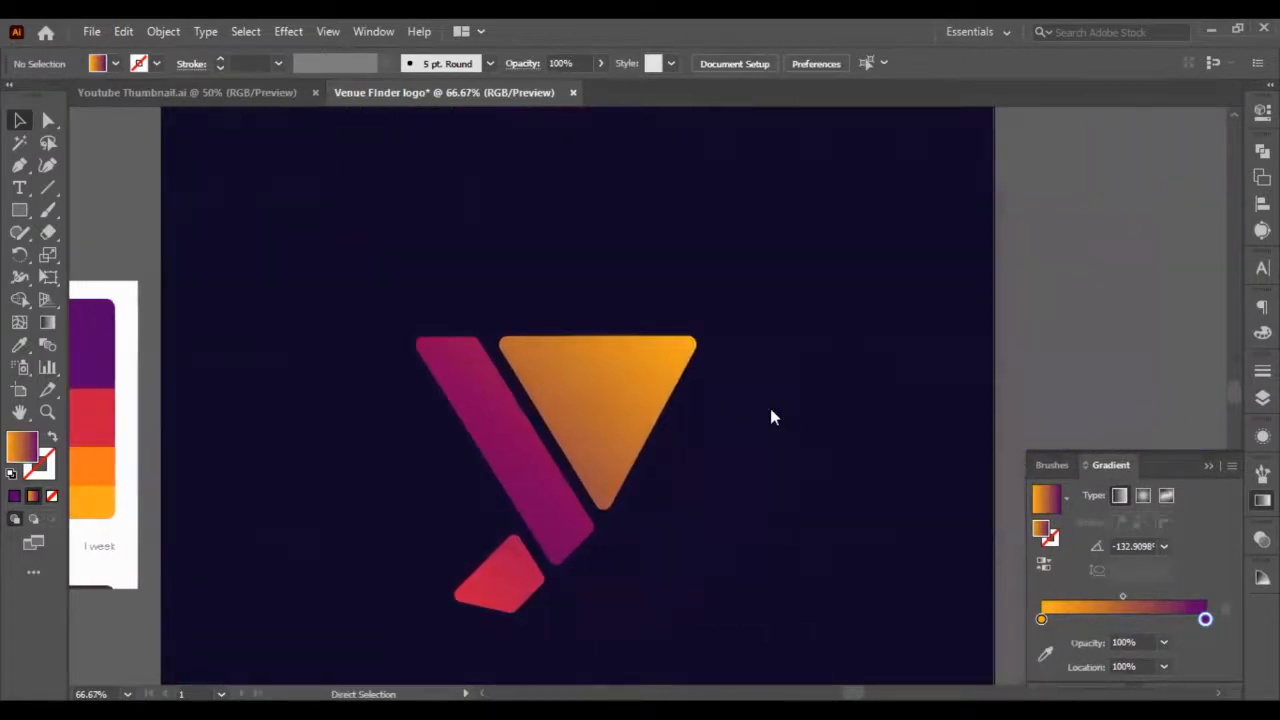
{"action": "key", "text": "ctrl+s"}
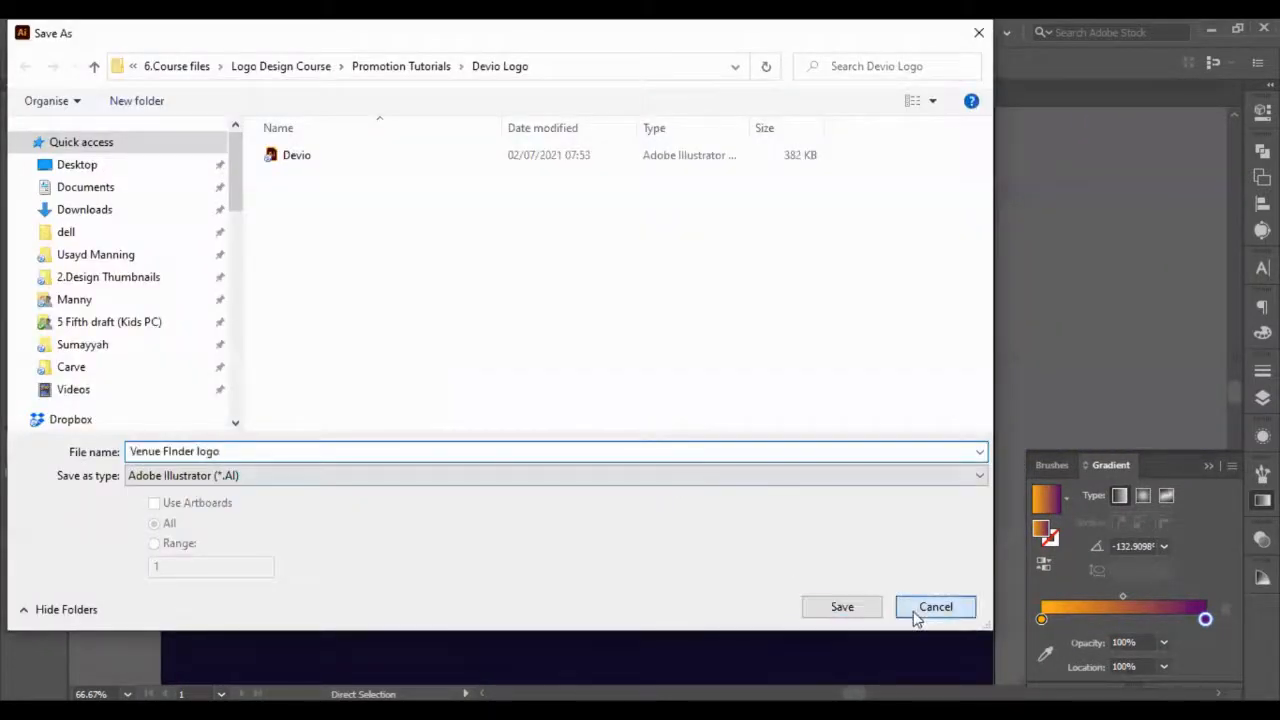
{"action": "left_click", "coordinate": [916, 618]}
{"action": "scroll", "coordinate": [446, 430], "scroll_direction": "up", "scroll_amount": 2}
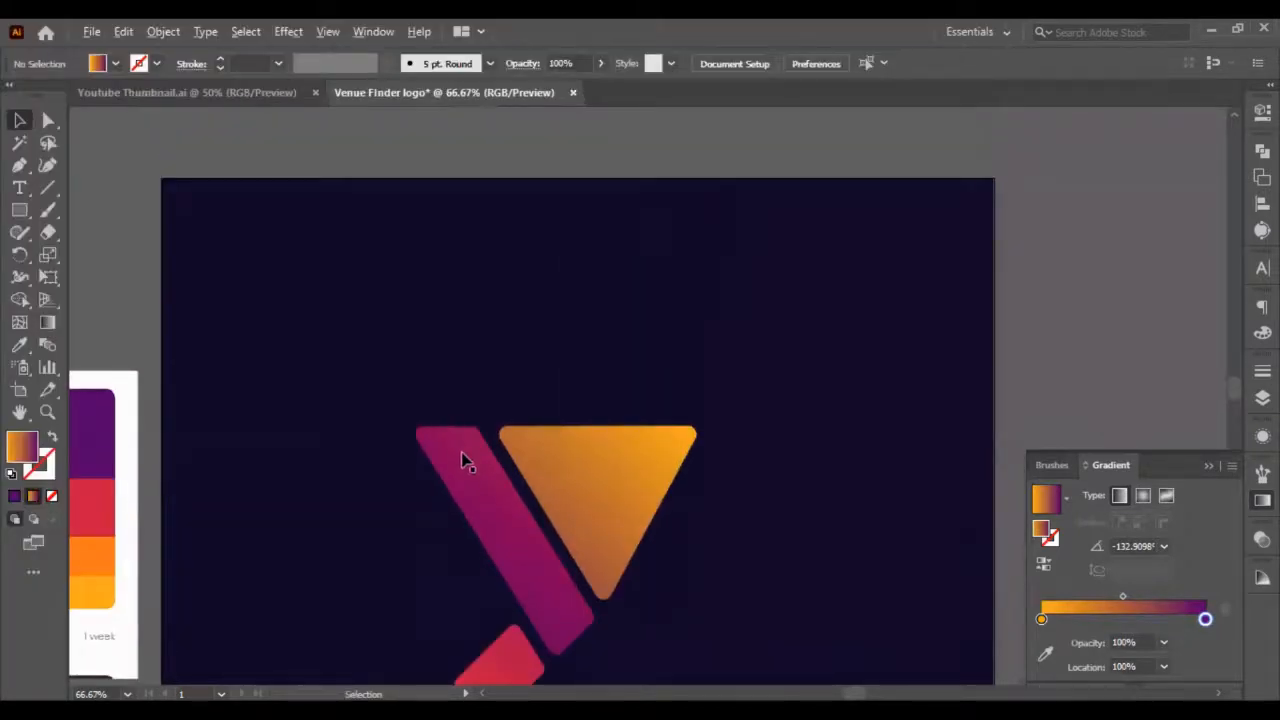
{"action": "scroll", "coordinate": [471, 512], "scroll_direction": "down", "scroll_amount": 2}
{"action": "scroll", "coordinate": [471, 509], "scroll_direction": "up", "scroll_amount": 1}
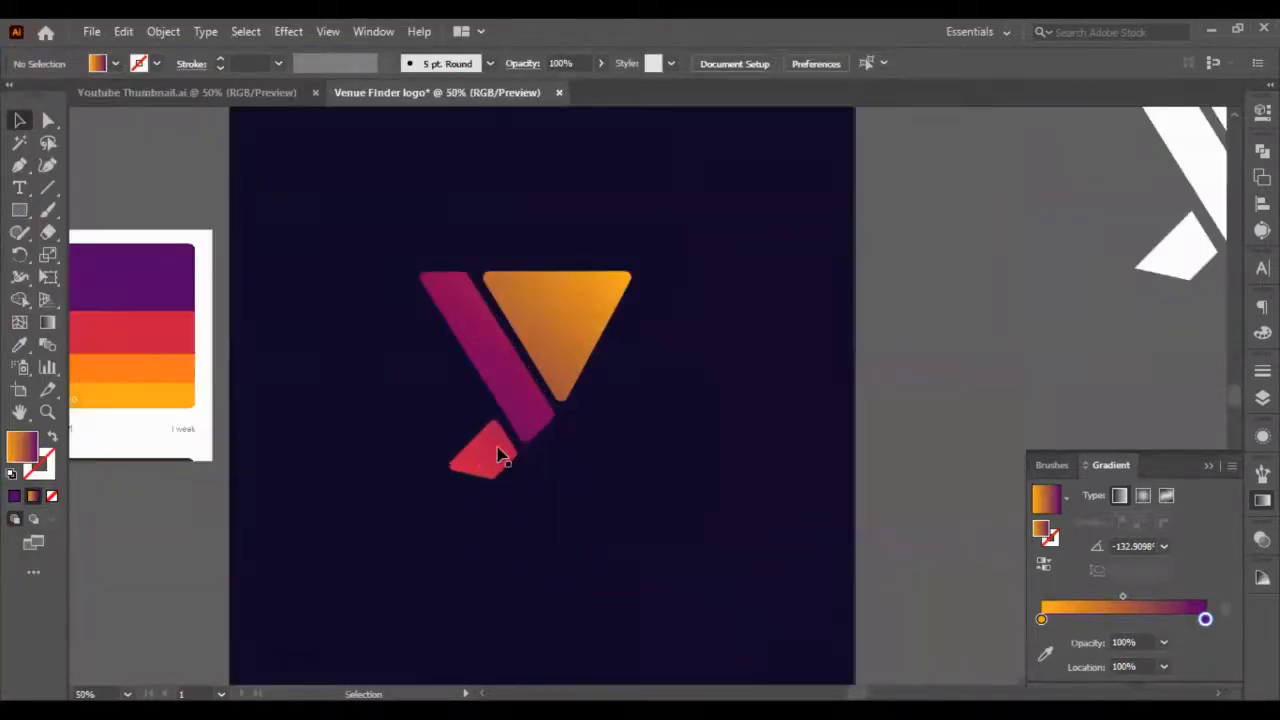
{"action": "scroll", "coordinate": [500, 455], "scroll_direction": "left", "scroll_amount": 3}
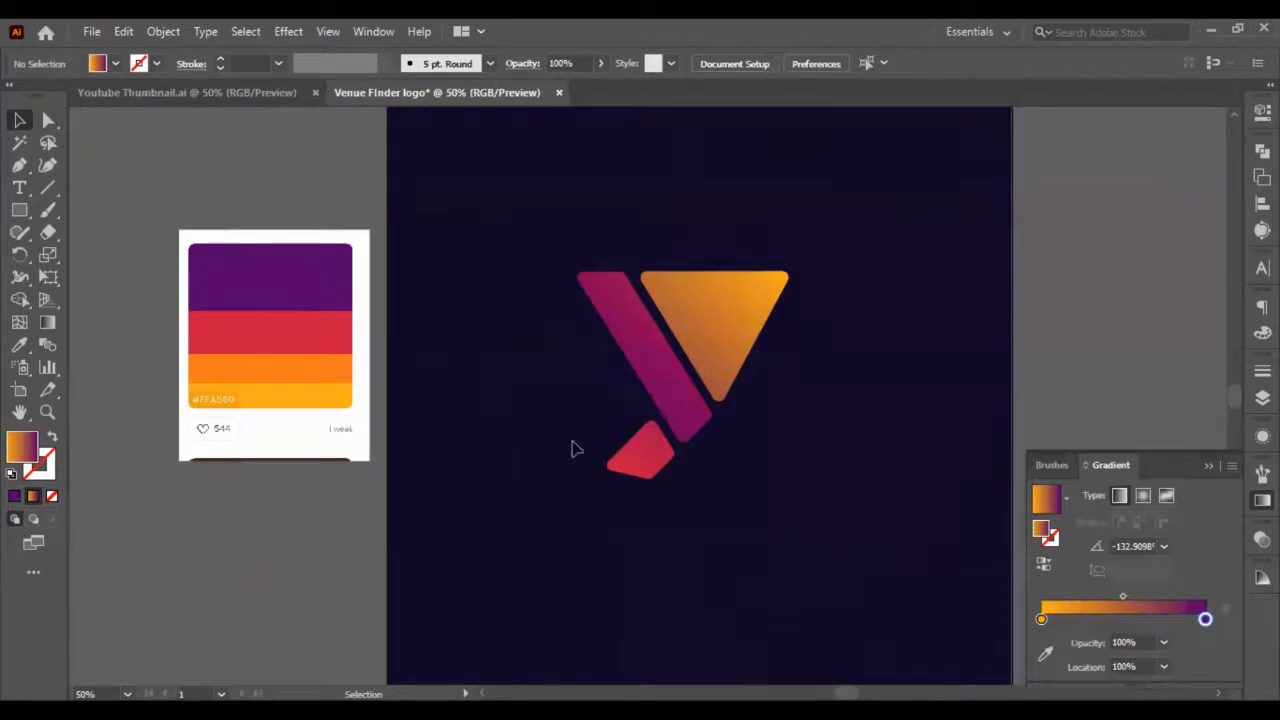
{"action": "scroll", "coordinate": [672, 401], "scroll_direction": "right", "scroll_amount": 1}
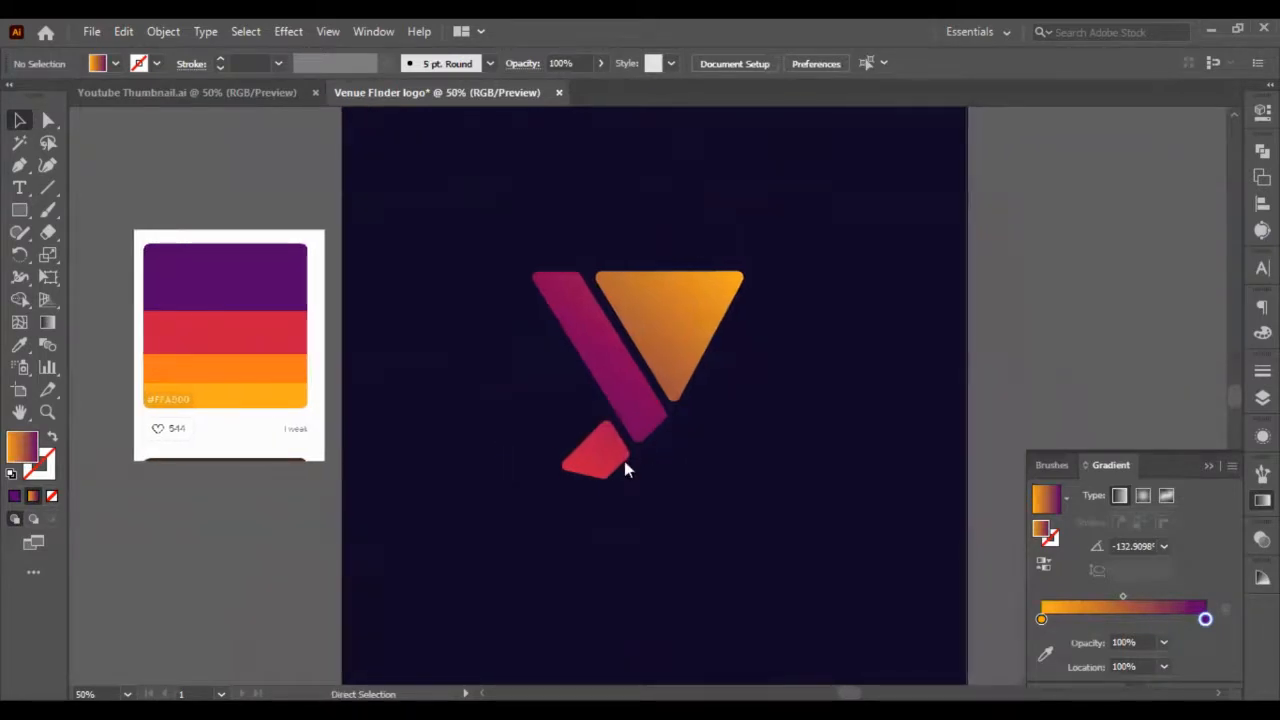
{"action": "key", "text": "ctrl+s"}
{"action": "left_click", "coordinate": [936, 607]}
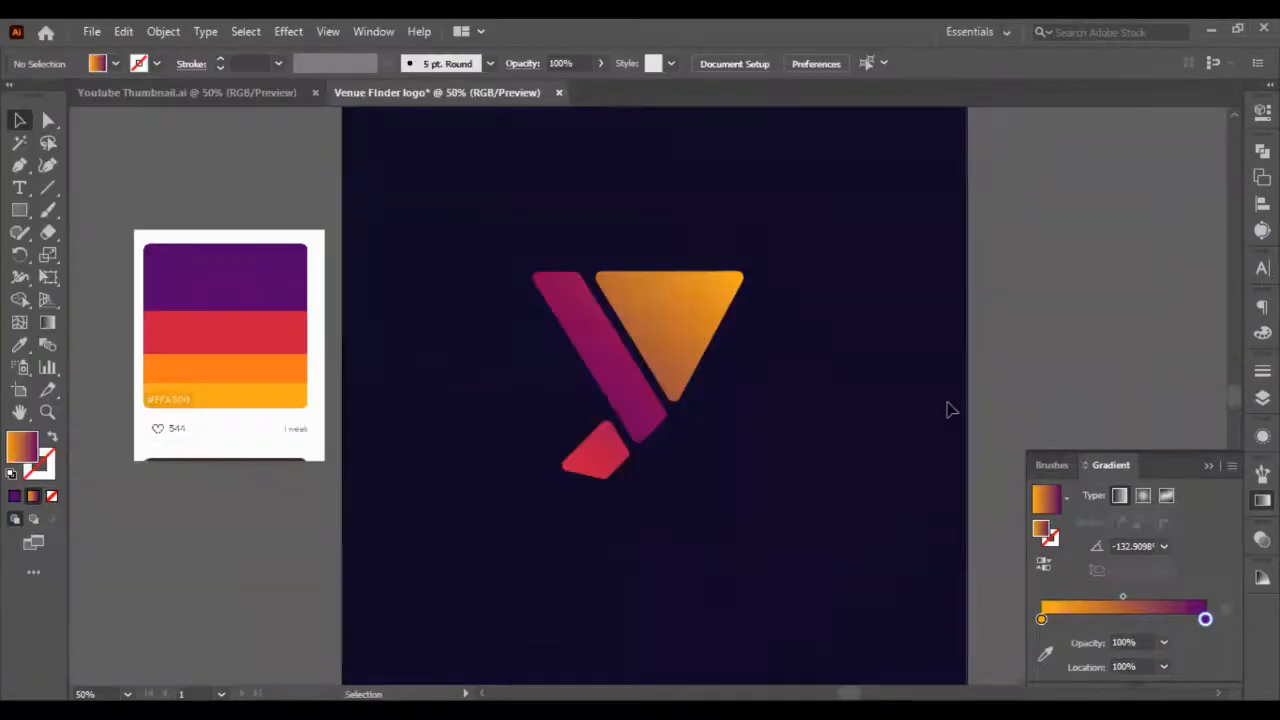
Review the rounded mark up close and check the gradient of the triangle, the bar and the small lower piece individually
{"action": "scroll", "coordinate": [640, 361], "scroll_direction": "up", "scroll_amount": 3}
{"action": "scroll", "coordinate": [640, 360], "scroll_direction": "down", "scroll_amount": 1}
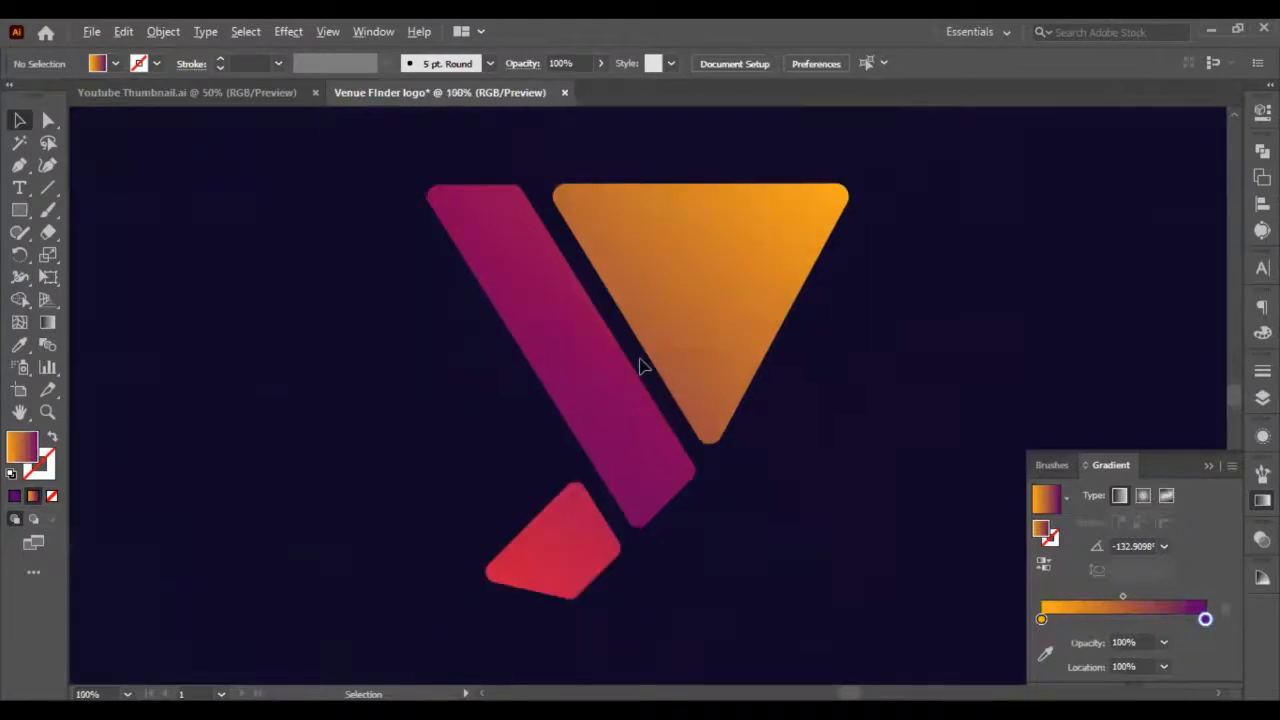
{"action": "scroll", "coordinate": [643, 367], "scroll_direction": "down", "scroll_amount": 2}
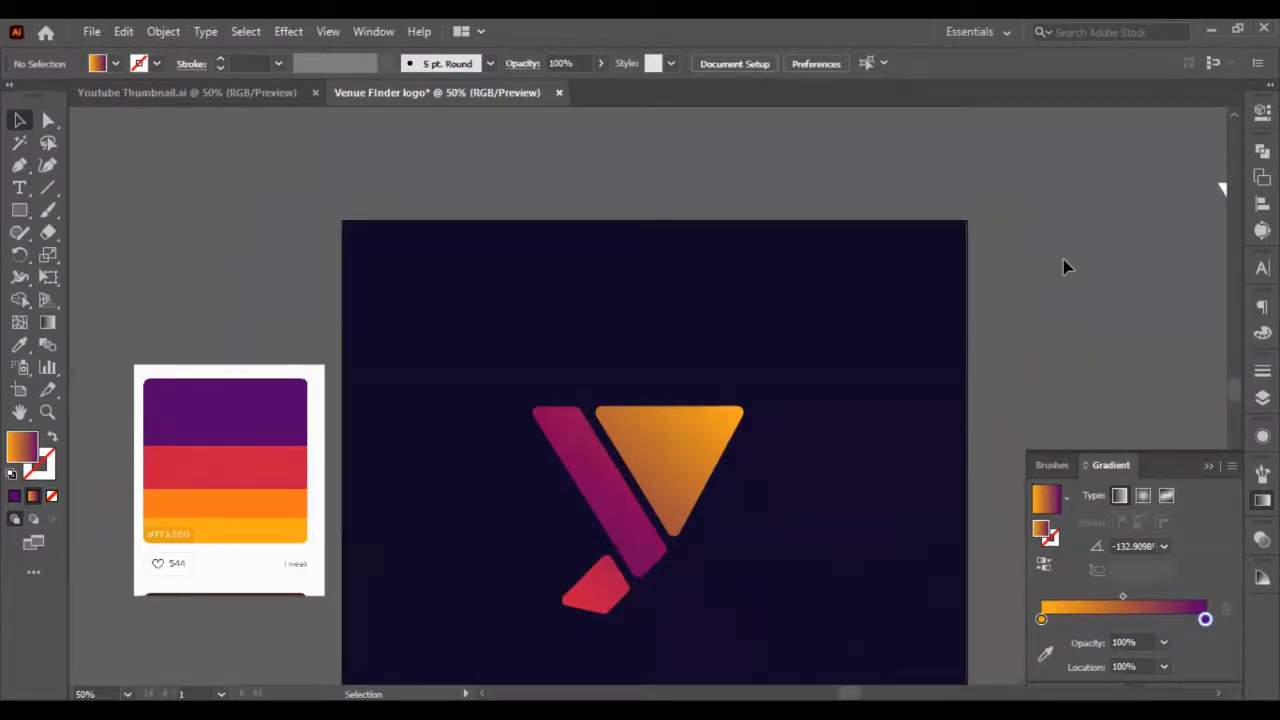
{"action": "left_click", "coordinate": [704, 441]}
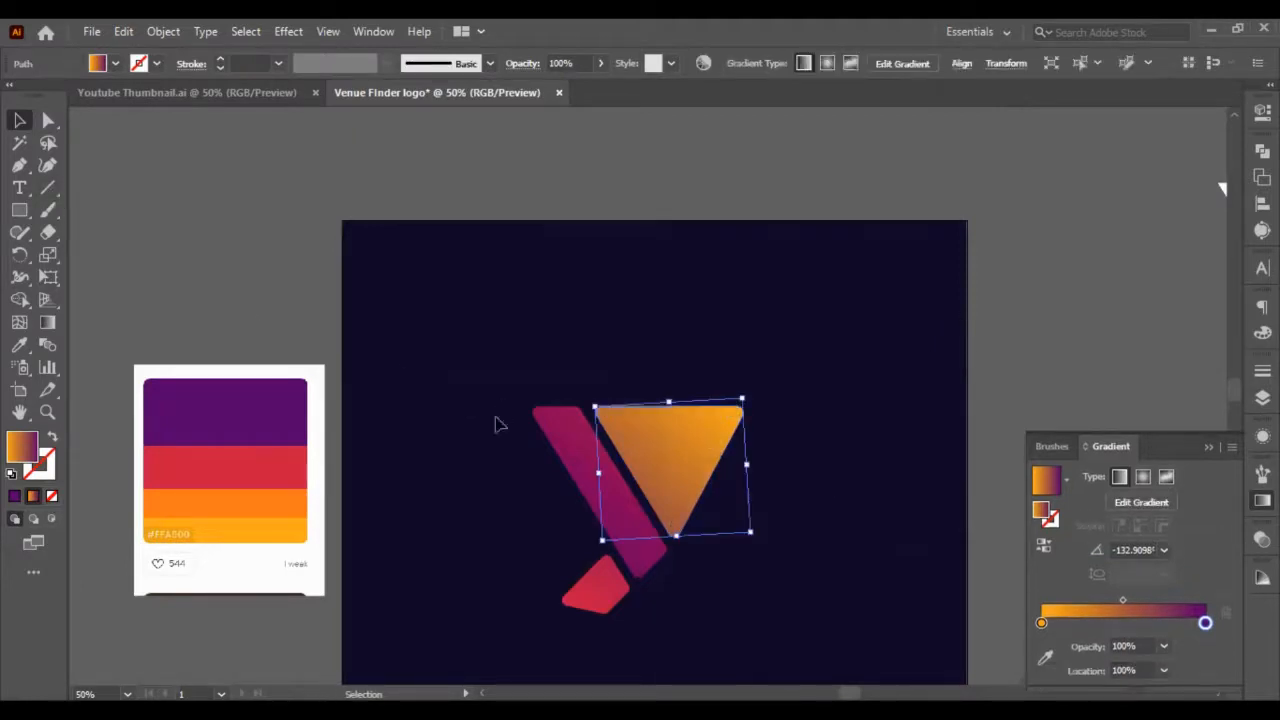
{"action": "left_click", "coordinate": [560, 432]}
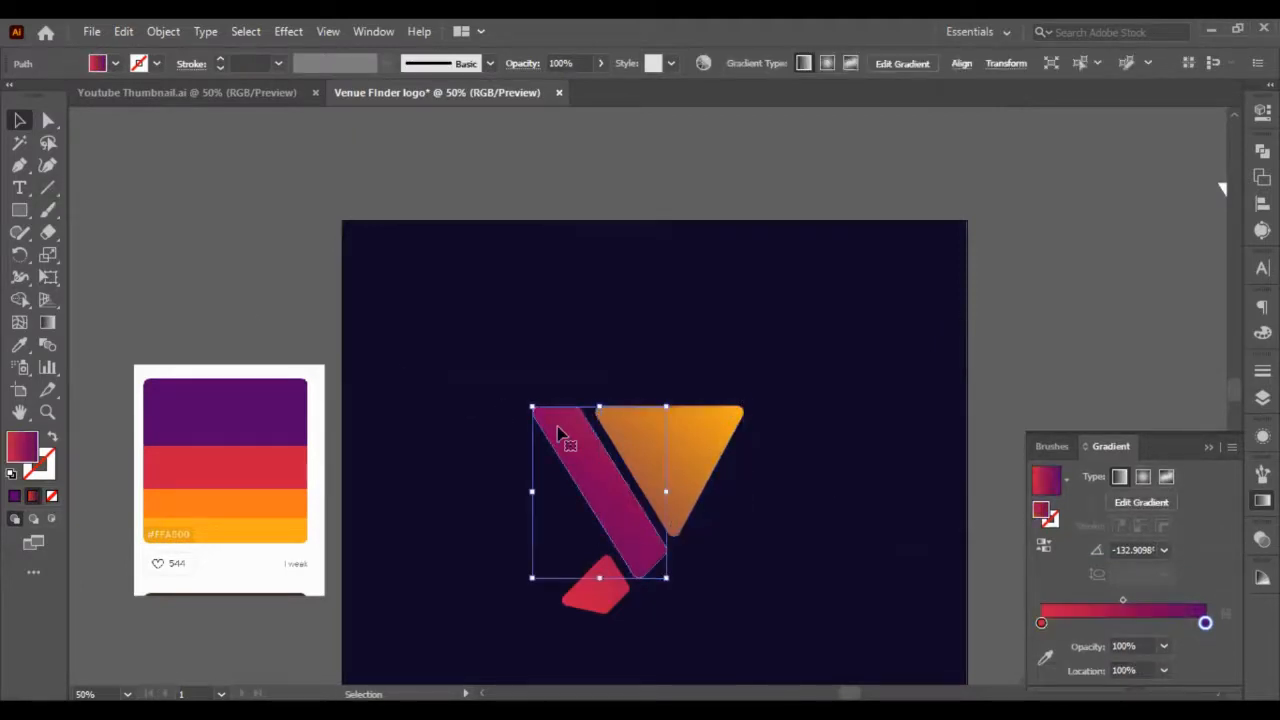
{"action": "left_click", "coordinate": [591, 604]}
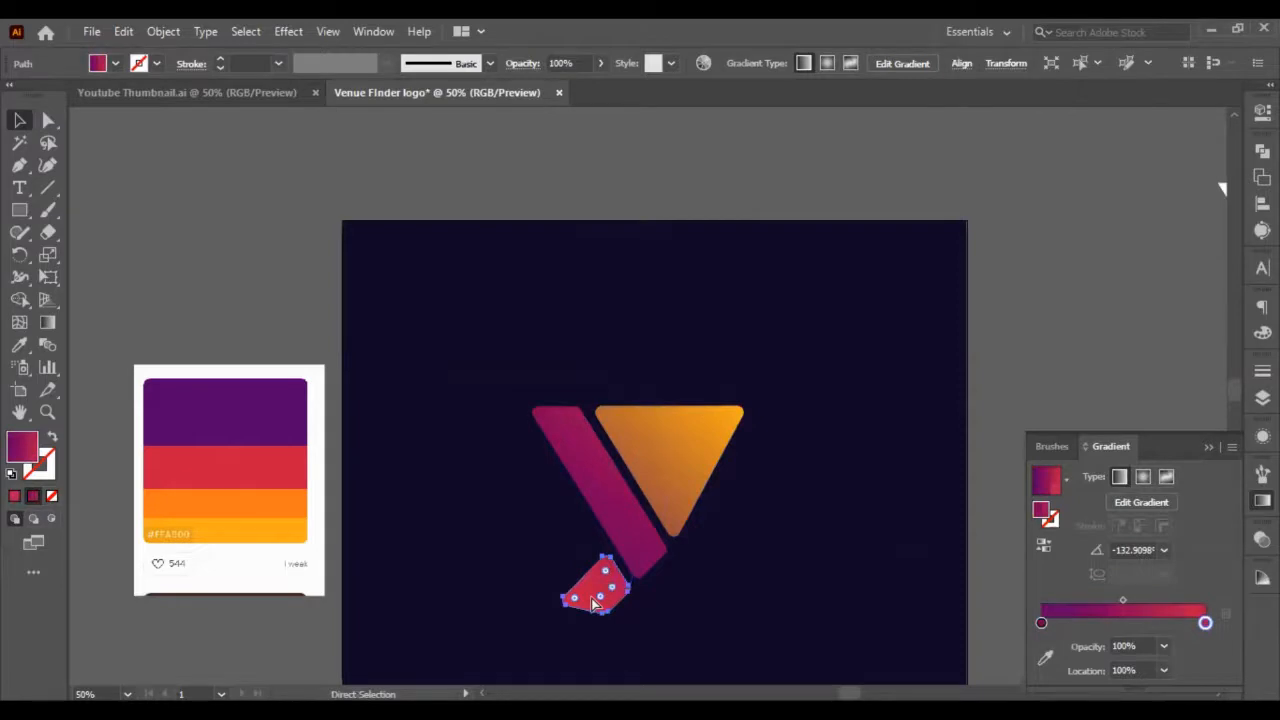
{"action": "key", "text": "ctrl+shift+a"}
Draw a closed shape over the left part of the mark with the Pen tool, its curved right edge crossing all three pieces
{"action": "left_click", "coordinate": [19, 165]}
{"action": "left_click", "coordinate": [657, 368]}
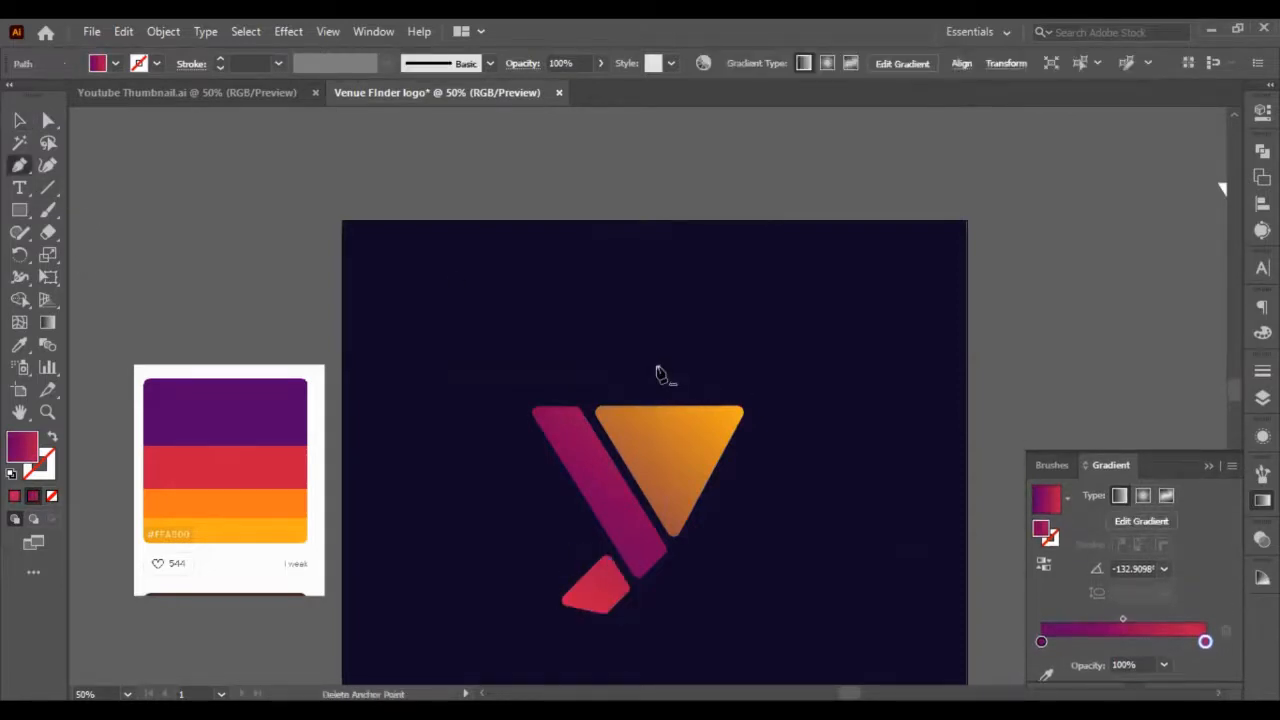
{"action": "left_click_drag", "start_coordinate": [519, 632], "coordinate": [370, 679]}
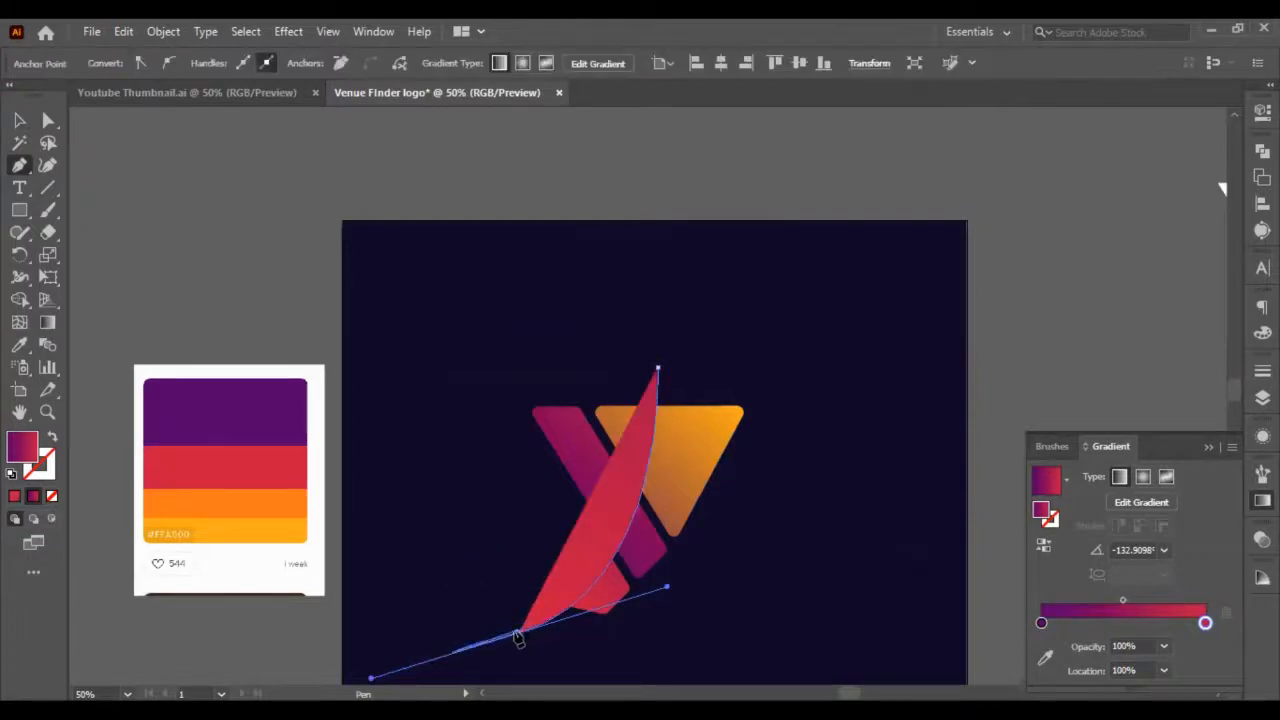
{"action": "left_click", "coordinate": [519, 632]}
{"action": "left_click", "coordinate": [391, 469]}
{"action": "left_click", "coordinate": [495, 297]}
{"action": "left_click", "coordinate": [627, 297]}
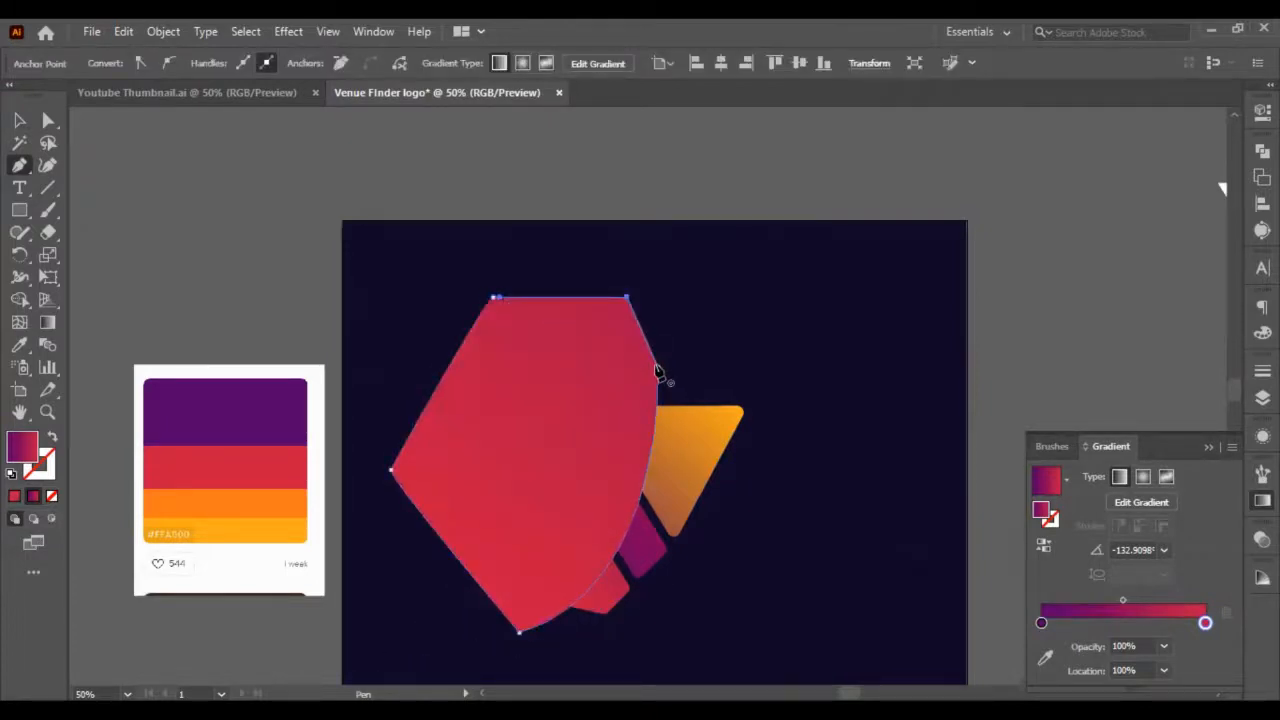
{"action": "left_click", "coordinate": [657, 368]}
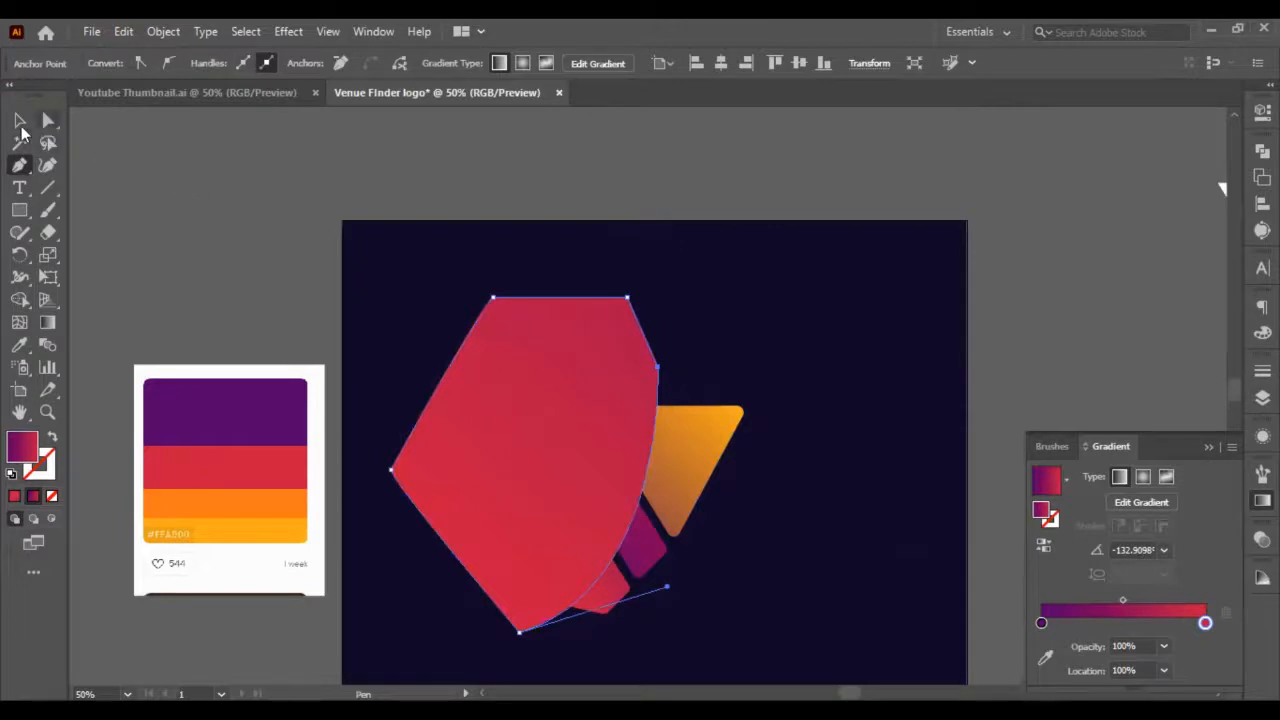
Give the newly drawn shape a solid red fill (#cd113b) instead of the gradient and keep it selected
{"action": "left_click", "coordinate": [19, 121]}
{"action": "left_click", "coordinate": [14, 496]}
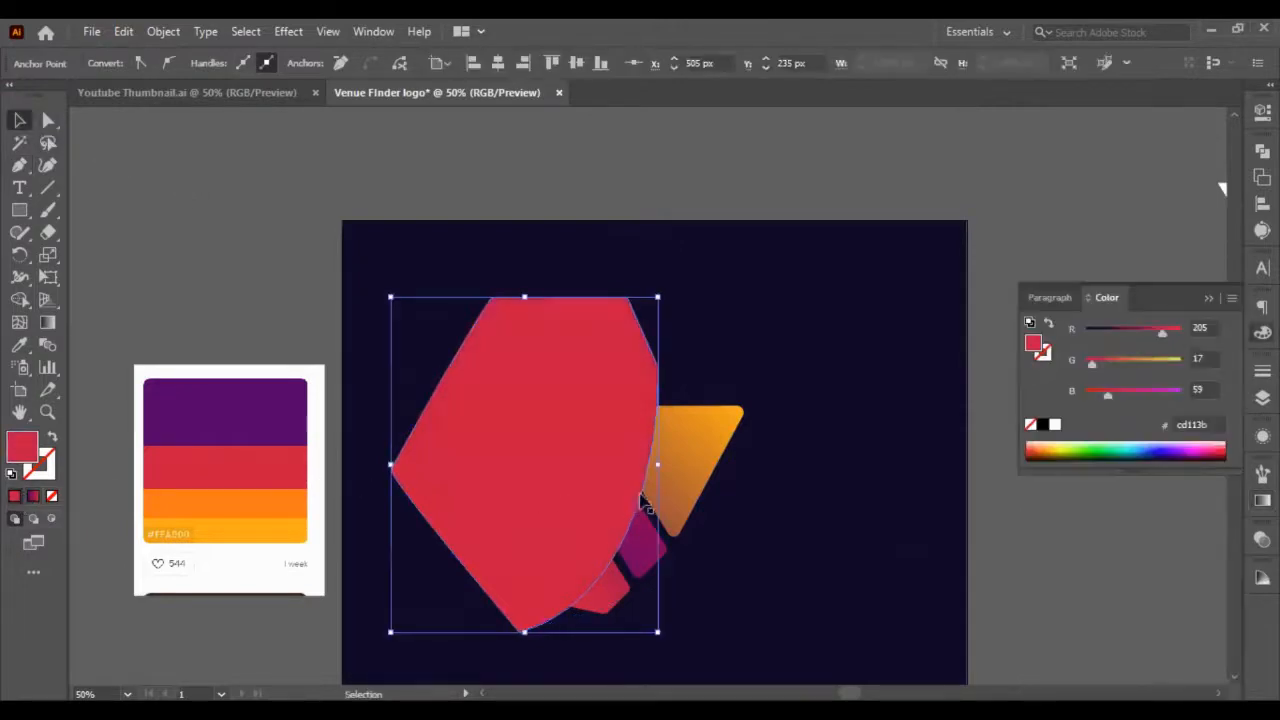
{"action": "left_click", "coordinate": [688, 497]}
{"action": "left_click", "coordinate": [561, 430]}
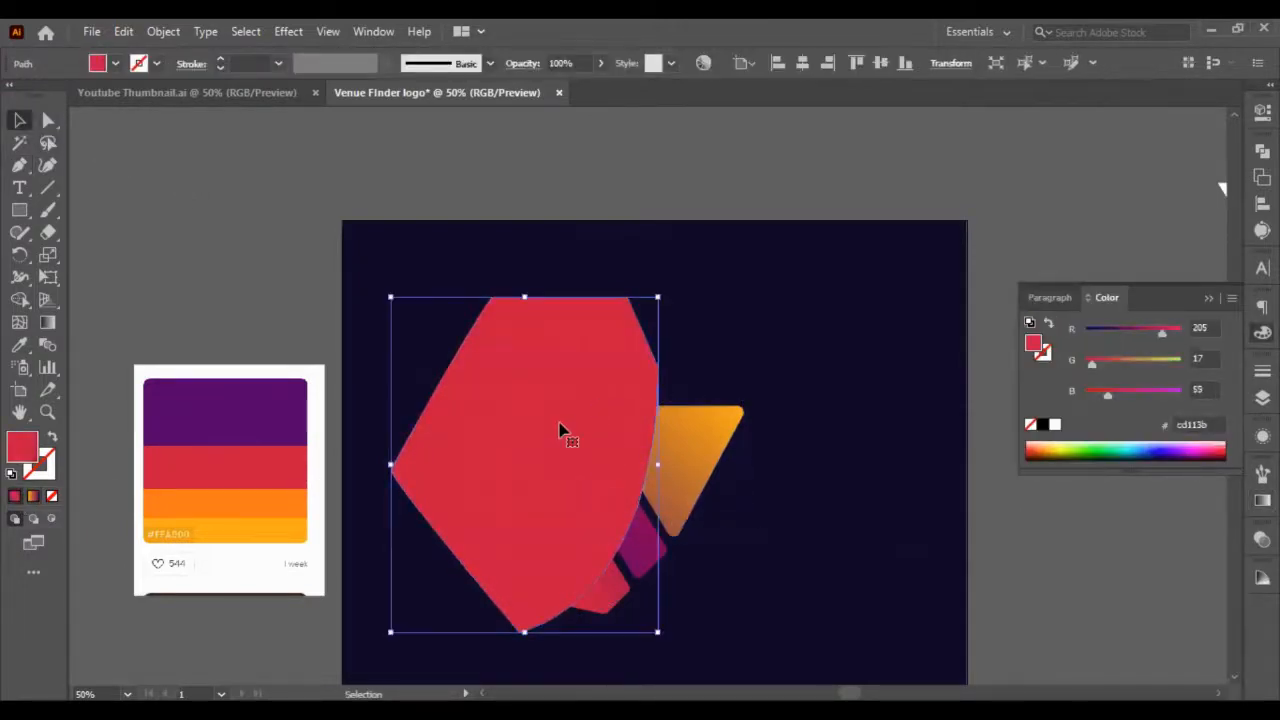
Intersect copies of the red shape and the orange triangle, keeping the original triangle underneath the overlap piece
{"action": "key", "text": "v"}
{"action": "left_click", "coordinate": [694, 451], "text": "shift"}
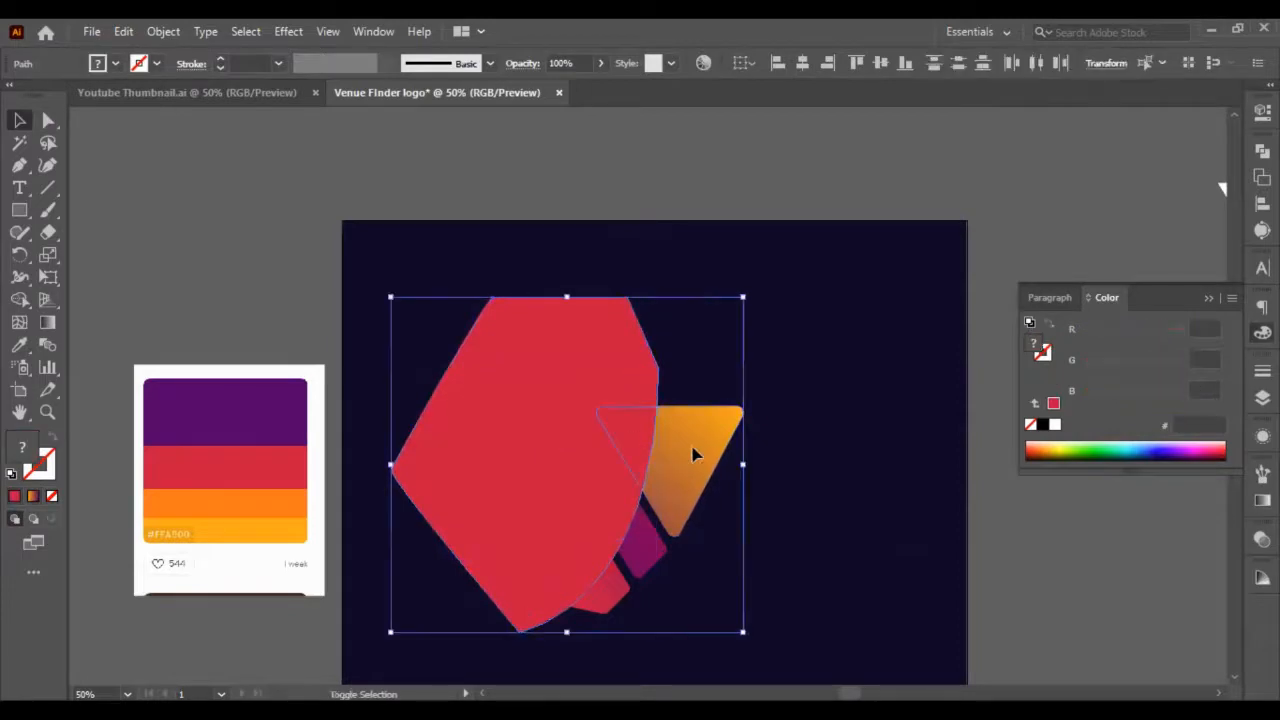
{"action": "left_click", "coordinate": [1262, 151]}
{"action": "left_click", "coordinate": [1113, 193]}
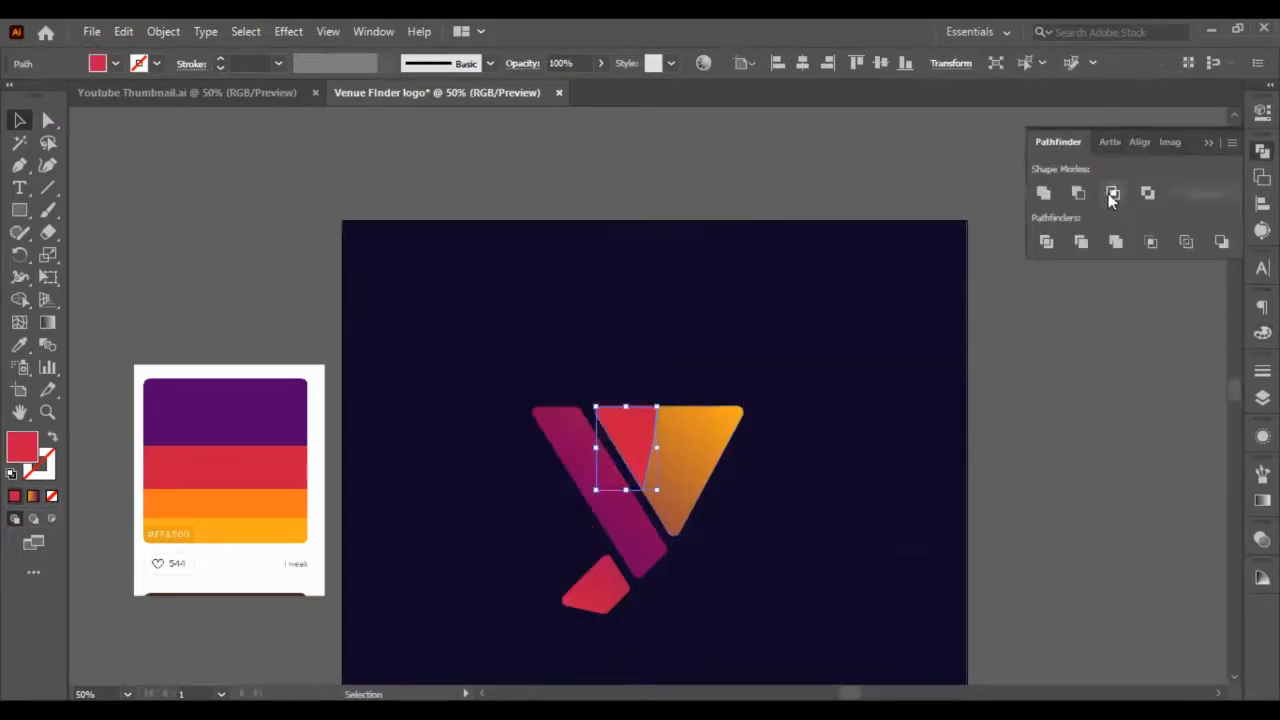
Bring back the large red shape and intersect it with a copy of the diagonal bar, keeping the original bar underneath
{"action": "key", "text": "ctrl+z"}
{"action": "left_click", "coordinate": [645, 551], "text": "shift"}
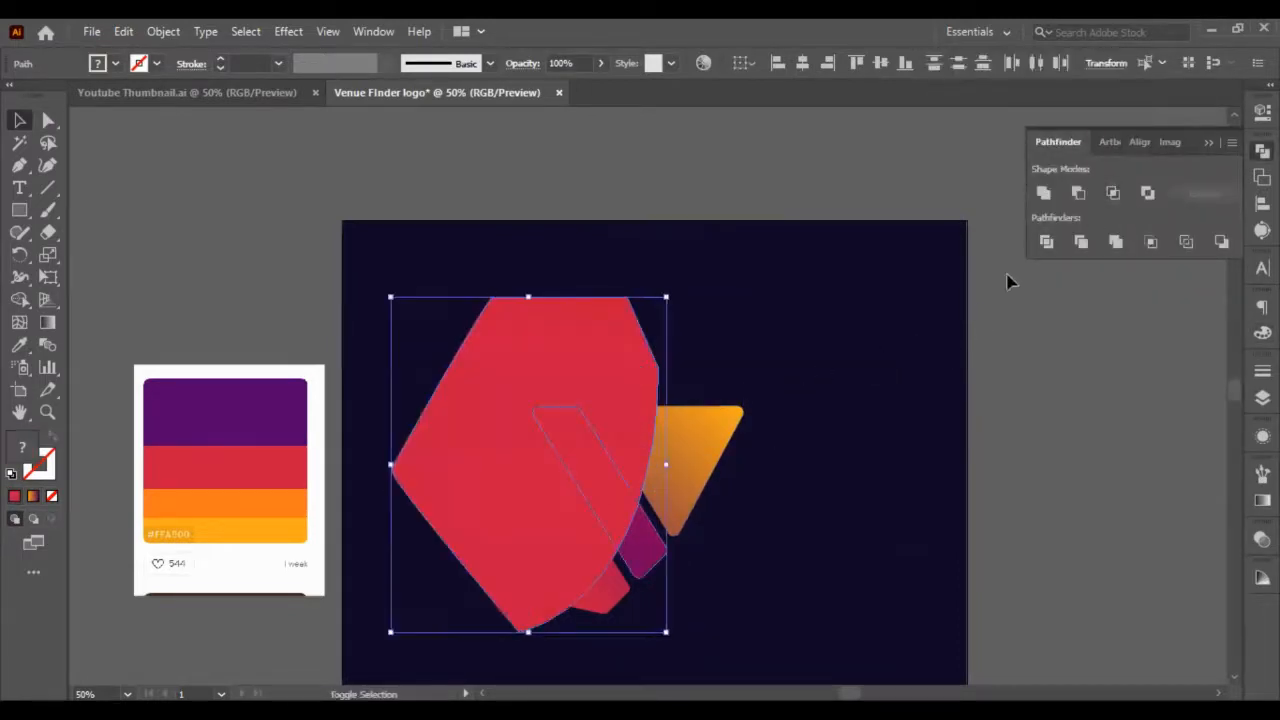
{"action": "left_click", "coordinate": [1104, 192]}
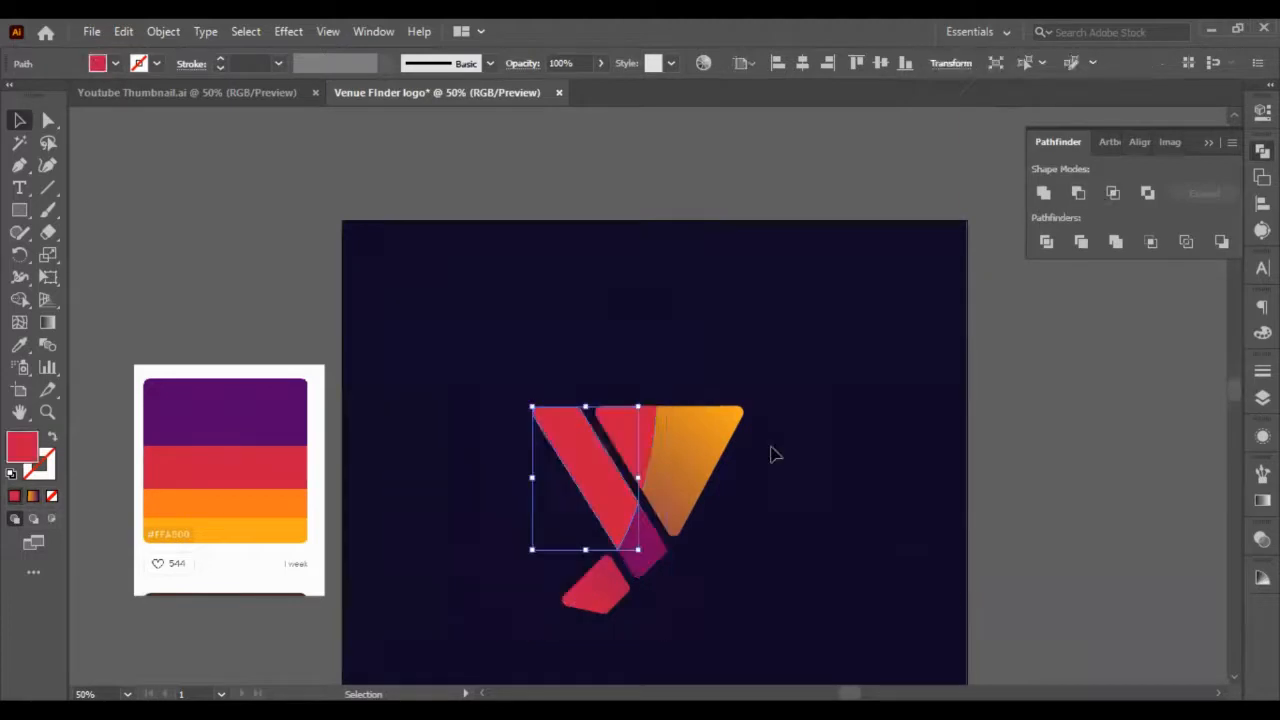
Restore the large red shape once more and intersect it with a copy of the small lower piece, keeping the original piece
{"action": "left_click", "coordinate": [588, 593], "text": "shift"}
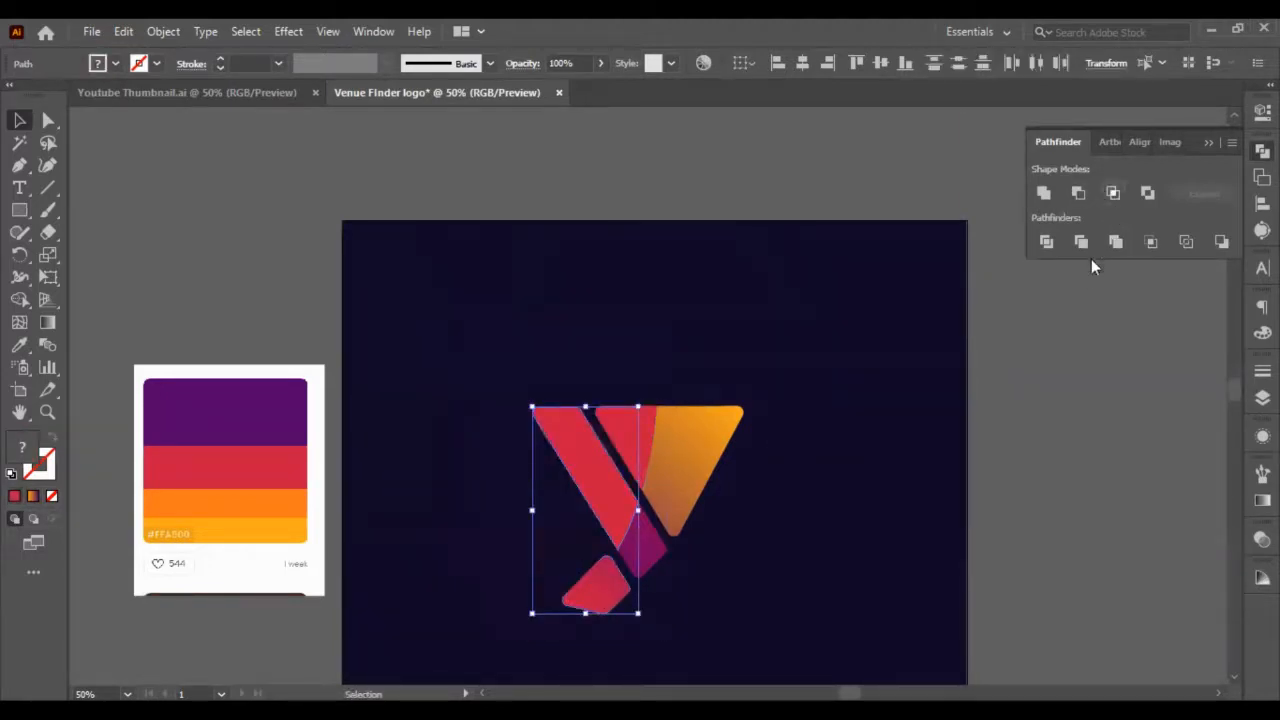
{"action": "key", "text": "ctrl+z"}
{"action": "left_click", "coordinate": [697, 591]}
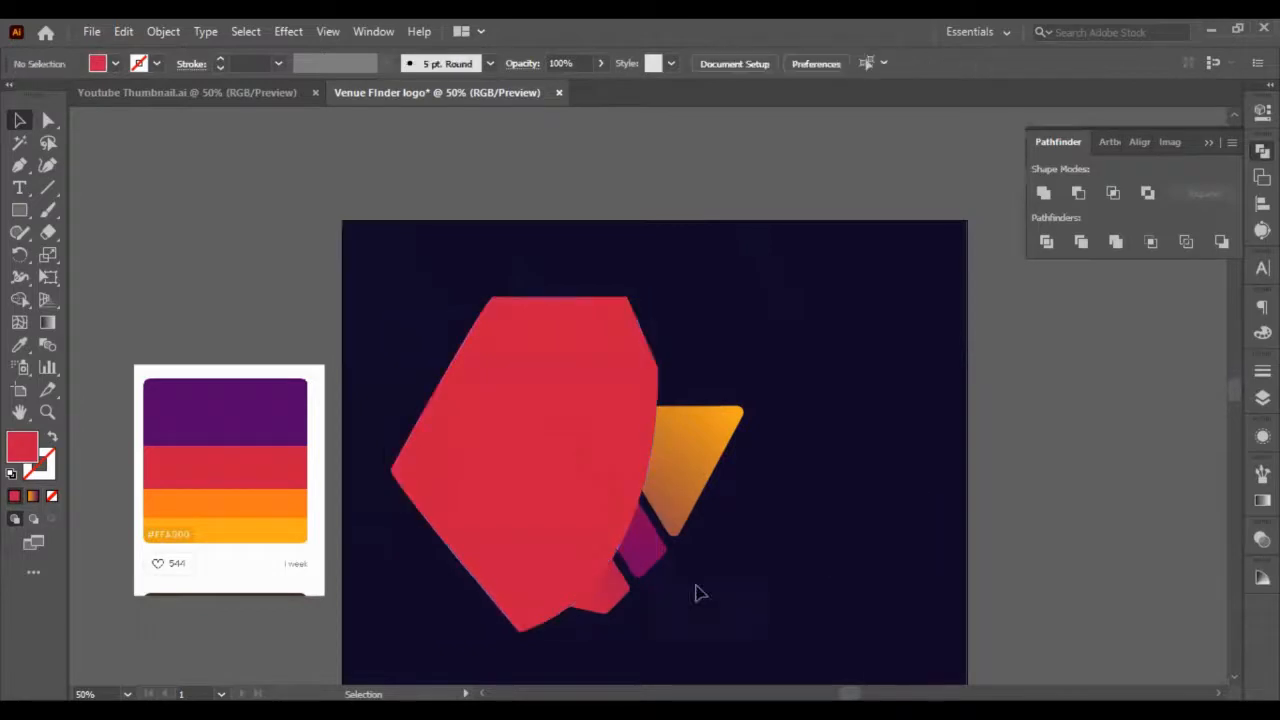
{"action": "left_click", "coordinate": [617, 604]}
{"action": "left_click", "coordinate": [543, 509], "text": "shift"}
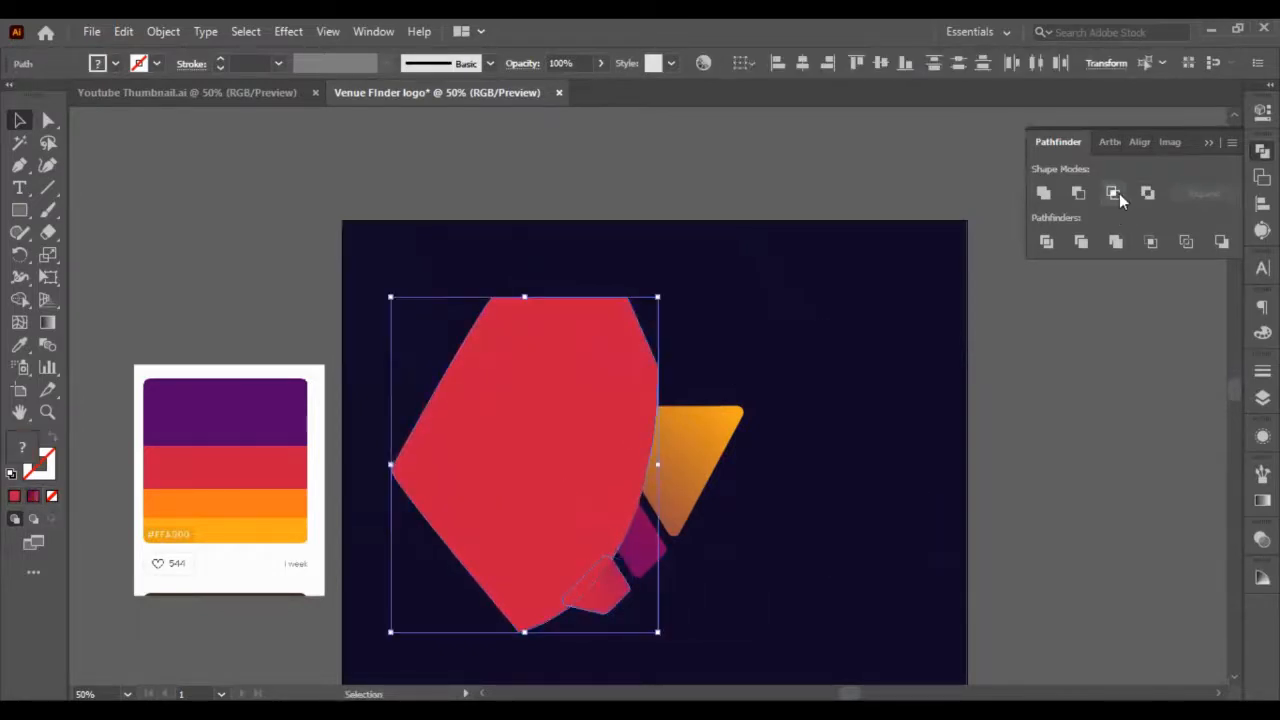
{"action": "left_click", "coordinate": [1113, 192]}
{"action": "left_click", "coordinate": [1011, 409]}
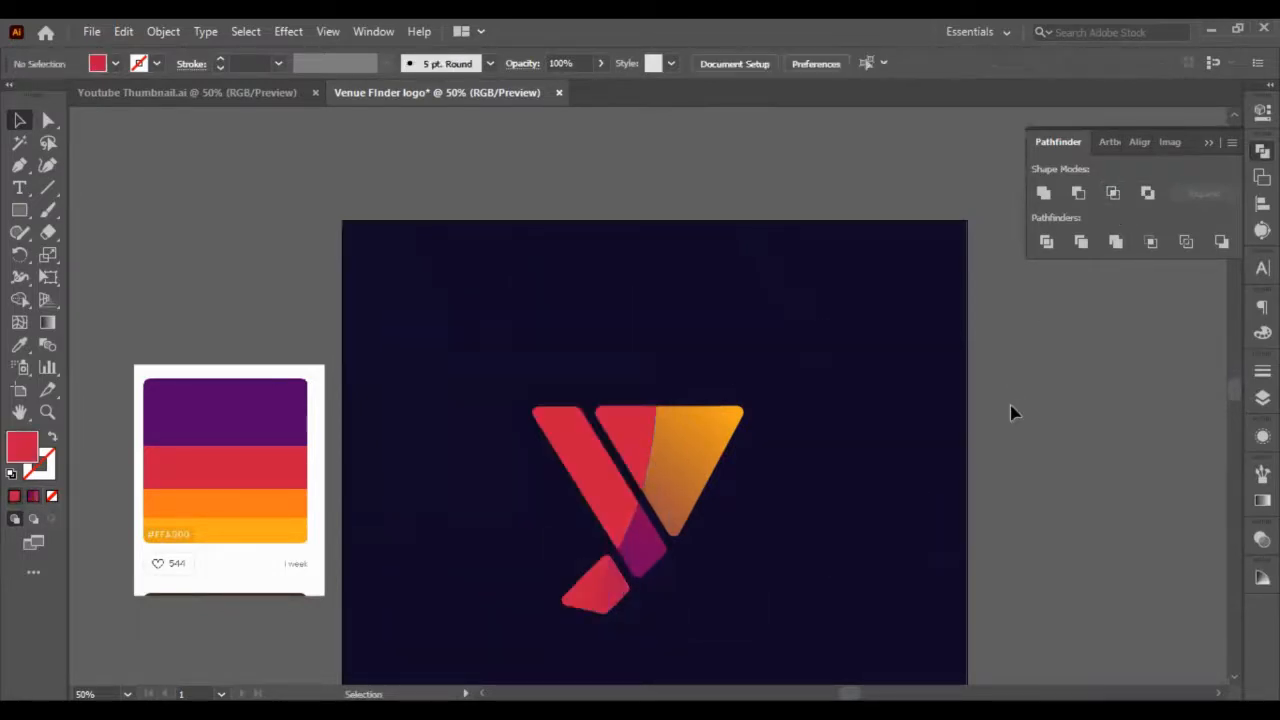
Fill the three red overlap pieces with white sampled from the border of the palette image
{"action": "left_click", "coordinate": [596, 581]}
{"action": "left_click", "coordinate": [652, 431], "text": "shift"}
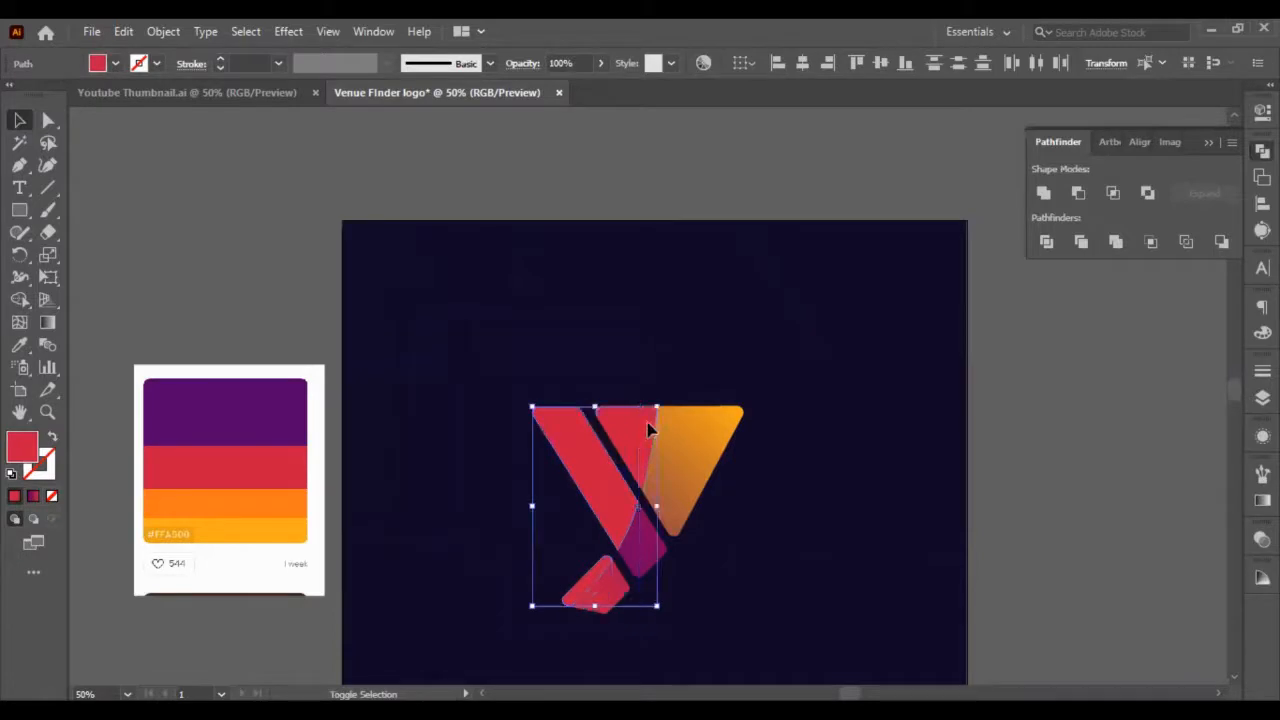
{"action": "left_click", "coordinate": [19, 344]}
{"action": "left_click", "coordinate": [200, 364]}
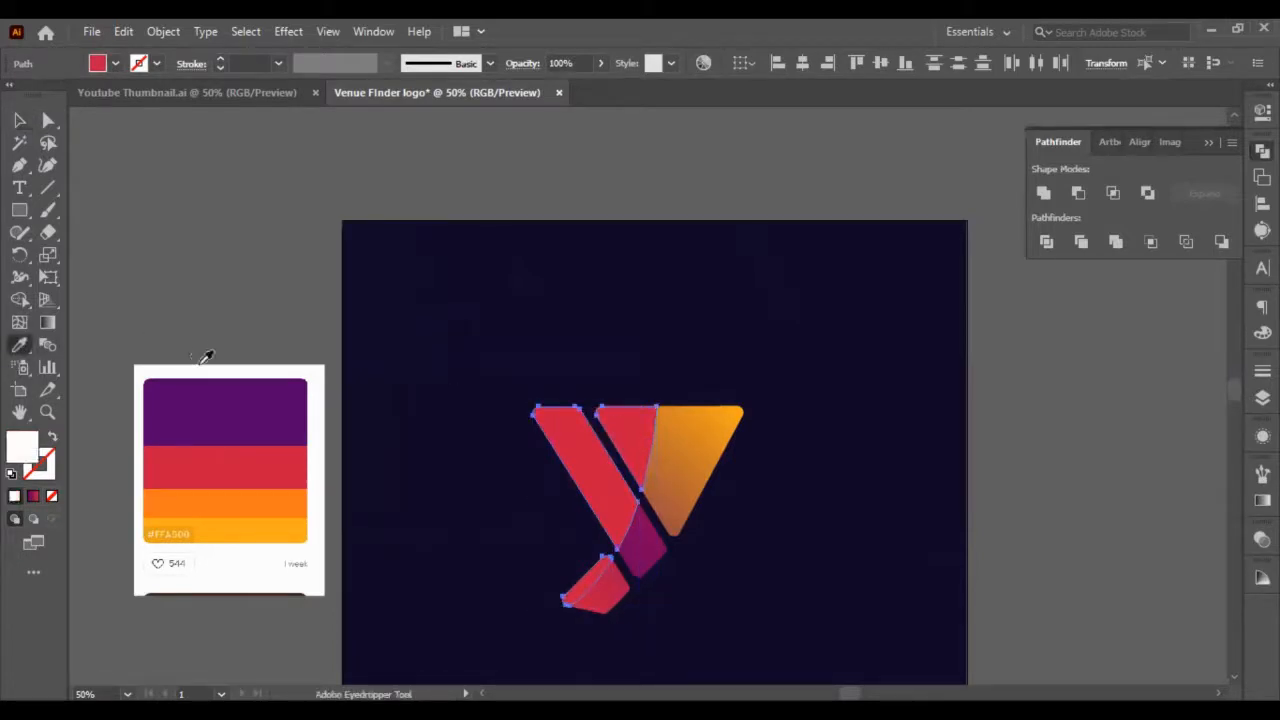
{"action": "left_click", "coordinate": [19, 120]}
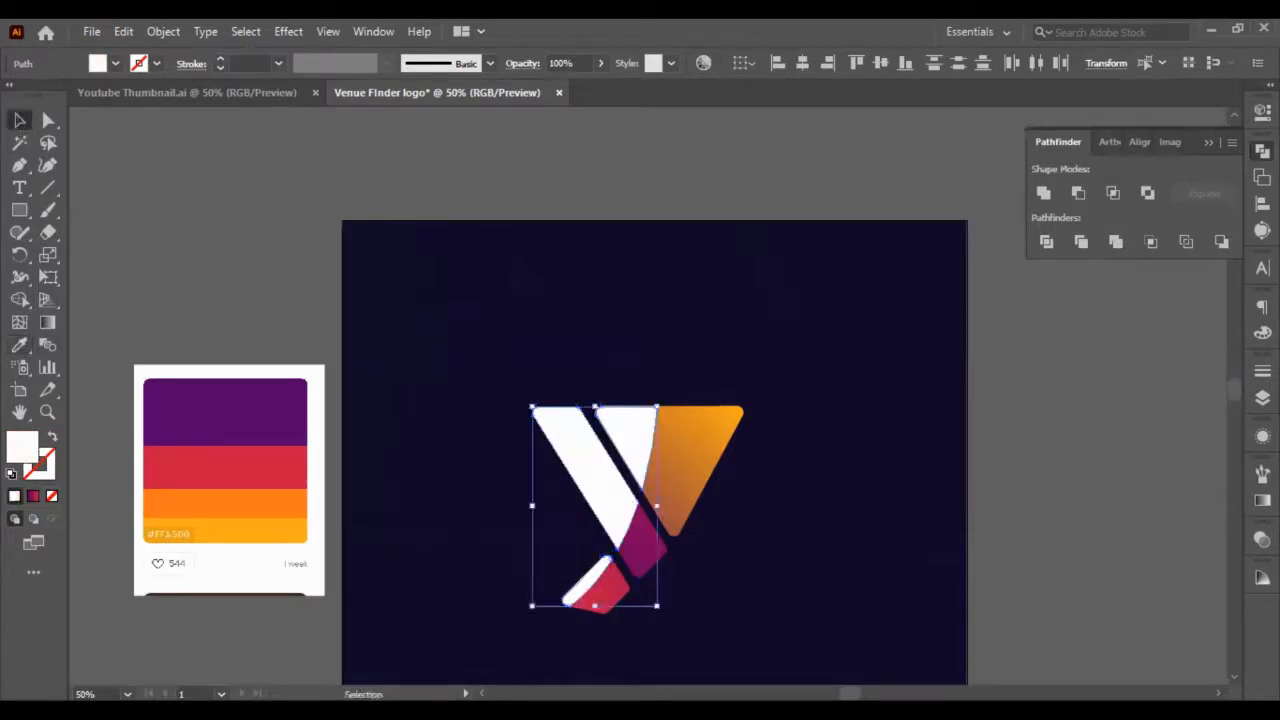
Set the opacity of the three white overlap pieces to 10% and deselect them
{"action": "left_click", "coordinate": [1262, 112]}
{"action": "scroll", "coordinate": [1117, 357], "scroll_direction": "down", "scroll_amount": 1}
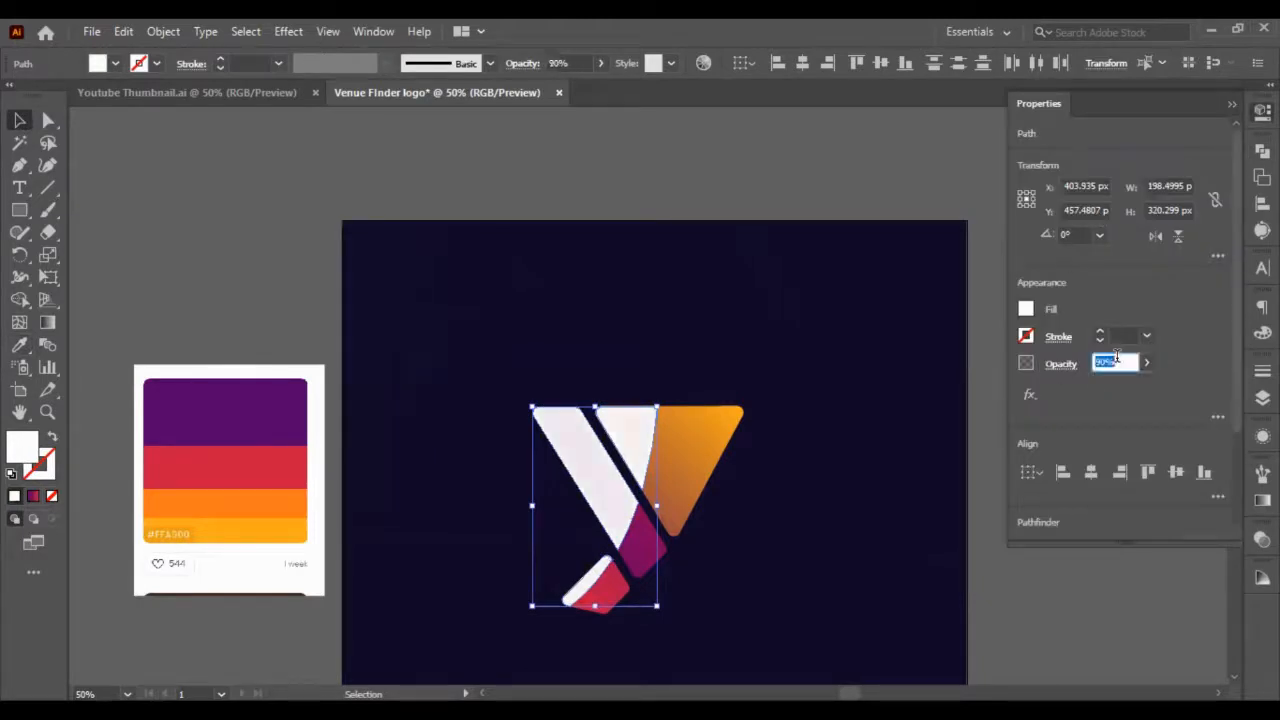
{"action": "scroll", "coordinate": [1117, 357], "scroll_direction": "down", "scroll_amount": 9}
{"action": "key", "text": "shift+Up"}
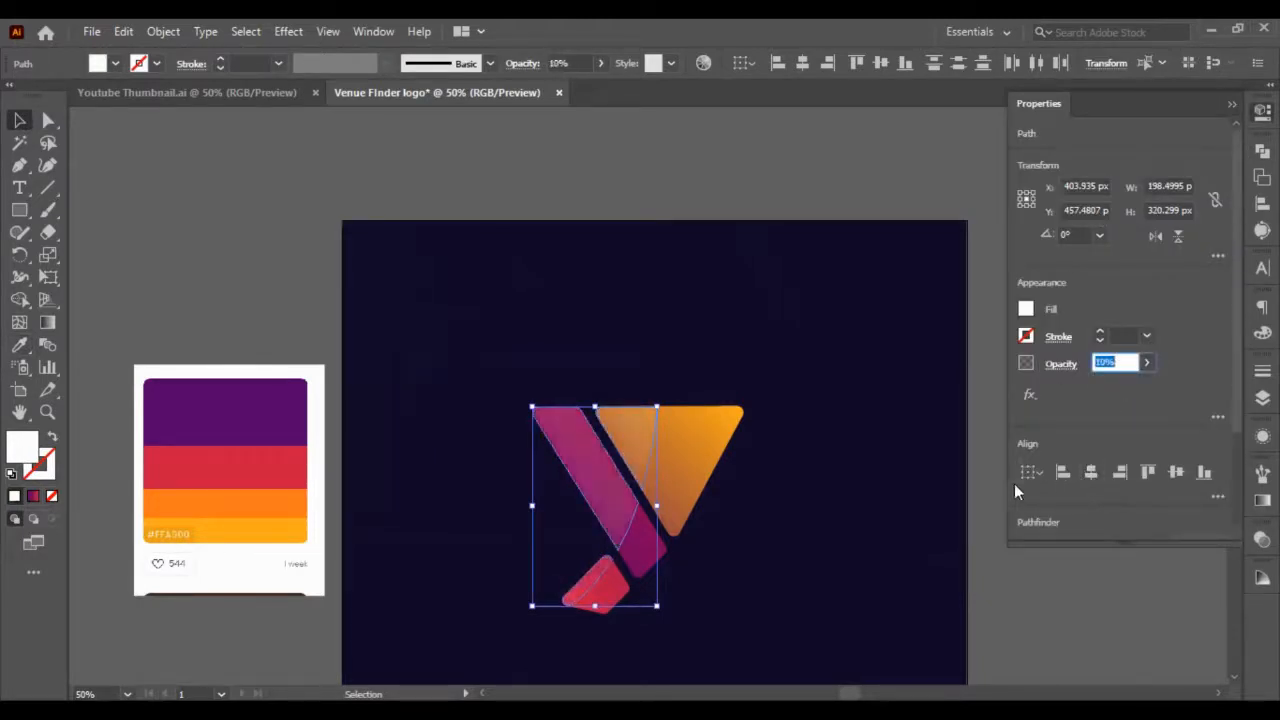
{"action": "left_click", "coordinate": [271, 251]}
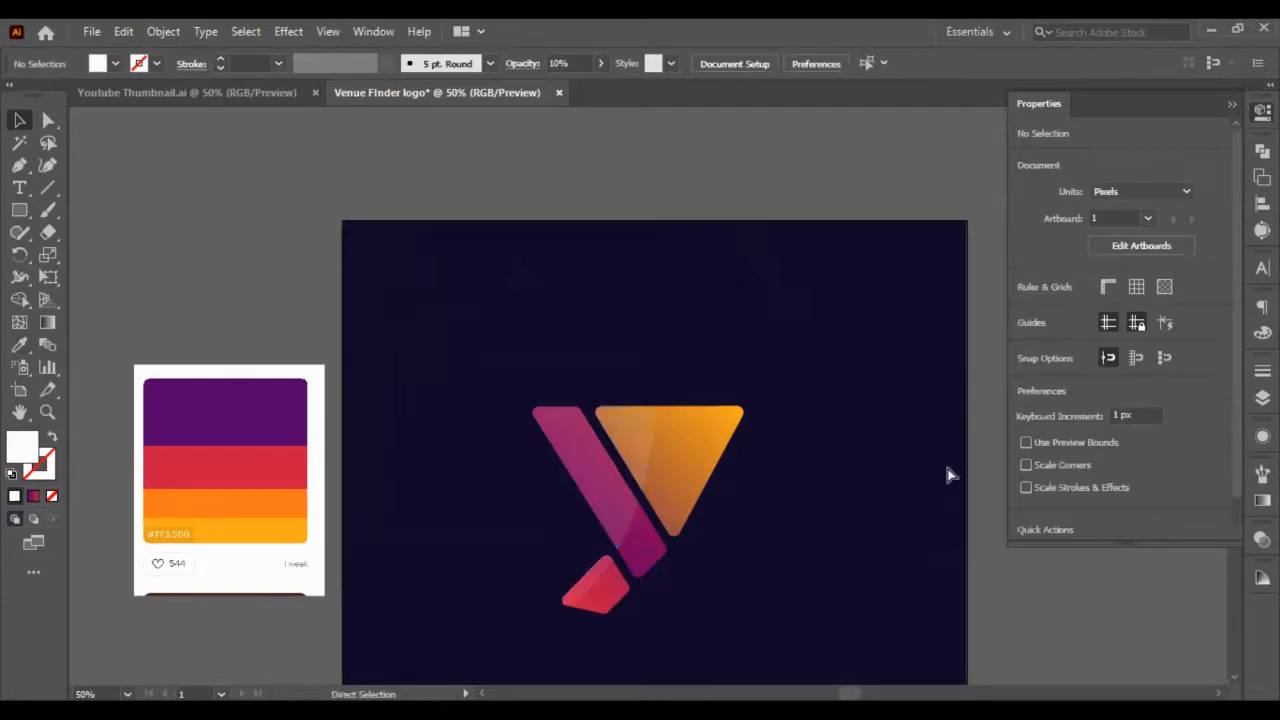
Try a fainter highlight by setting the three white overlap pieces to 4% opacity
{"action": "scroll", "coordinate": [950, 476], "scroll_direction": "right", "scroll_amount": 2}
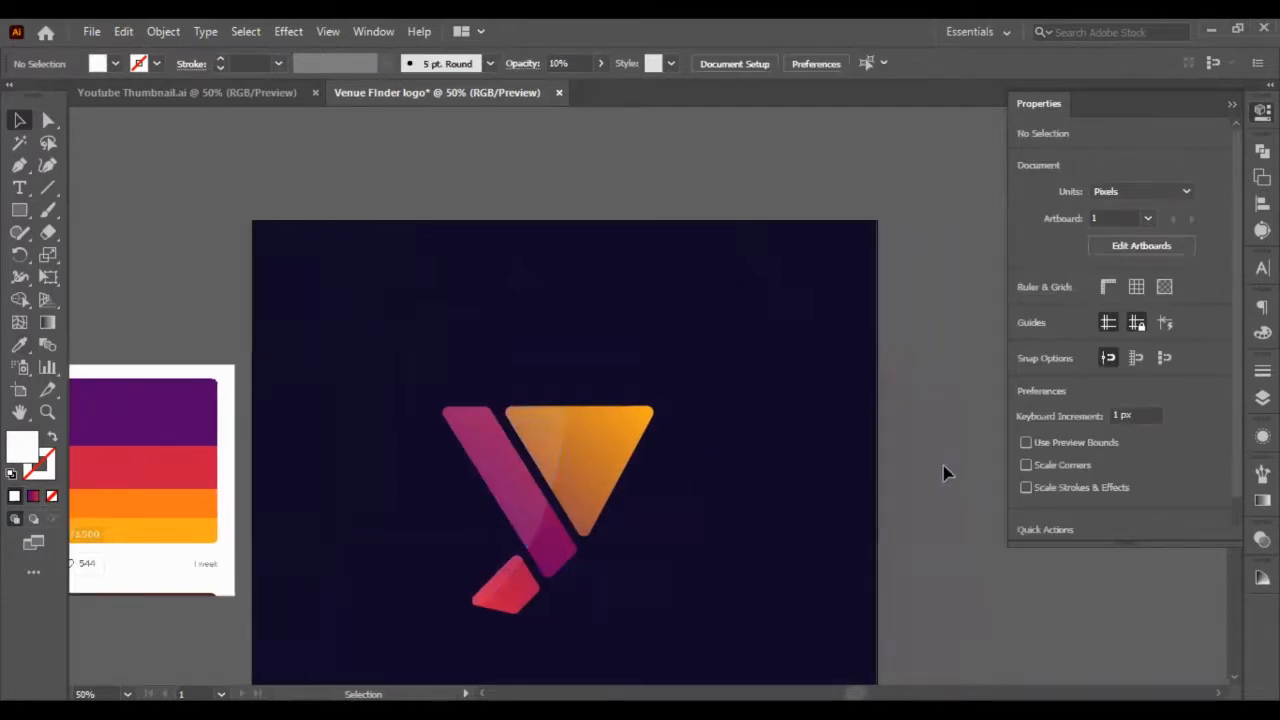
{"action": "left_click", "coordinate": [505, 500]}
{"action": "left_click", "coordinate": [505, 595], "text": "shift"}
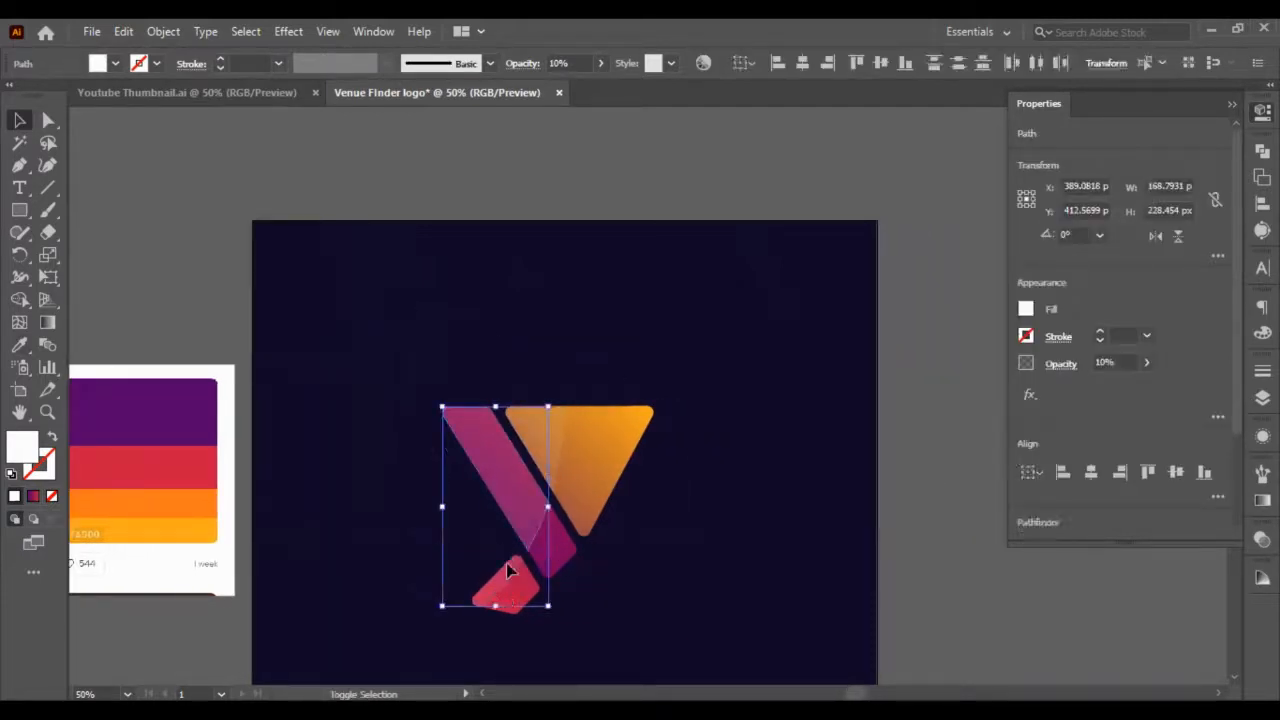
{"action": "left_click", "coordinate": [1104, 362]}
{"action": "type", "text": "4"}
{"action": "key", "text": "Return"}
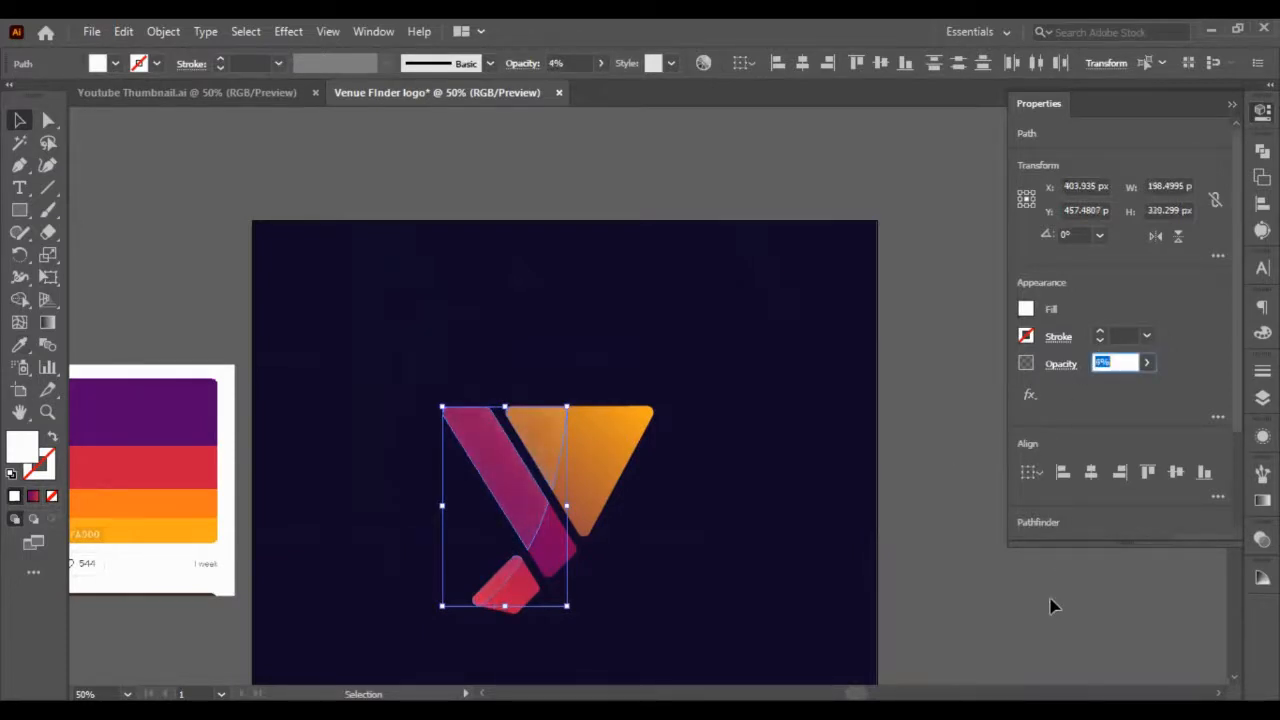
{"action": "left_click", "coordinate": [1050, 605]}
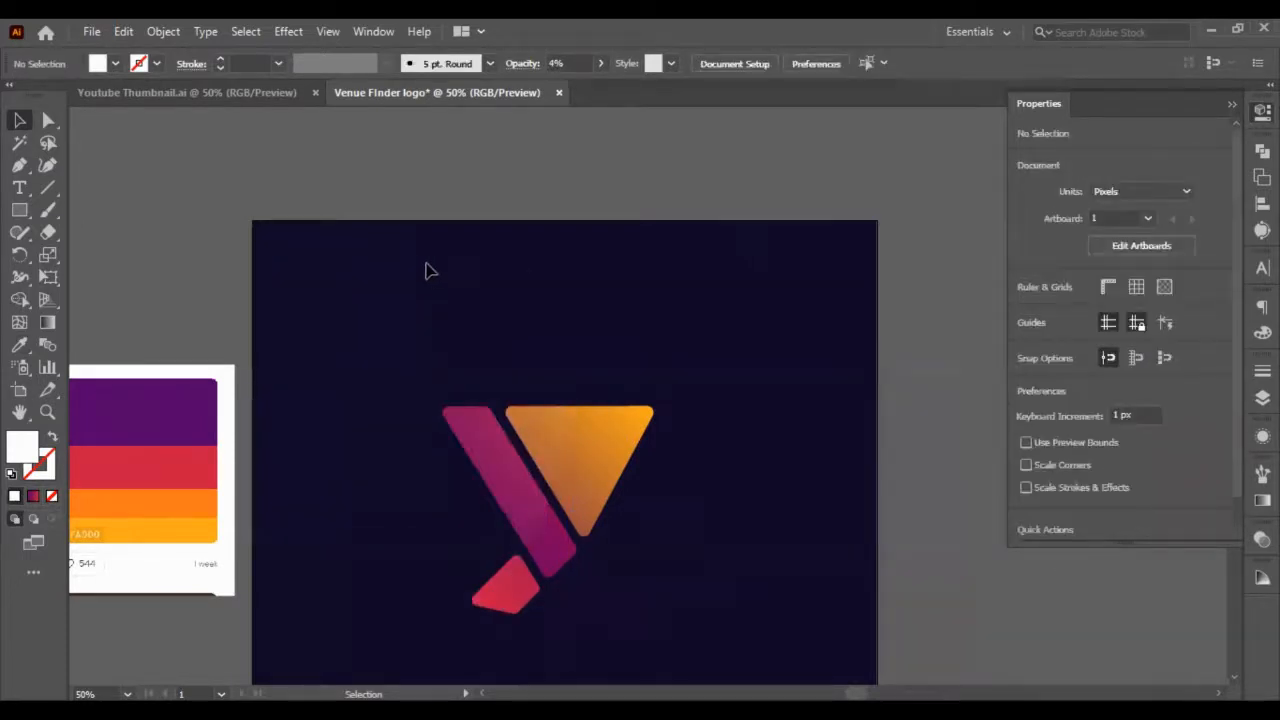
Select the three white overlap pieces again, raise their opacity to 10% and deselect them
{"action": "left_click", "coordinate": [494, 586]}
{"action": "left_click", "coordinate": [520, 505], "text": "shift"}
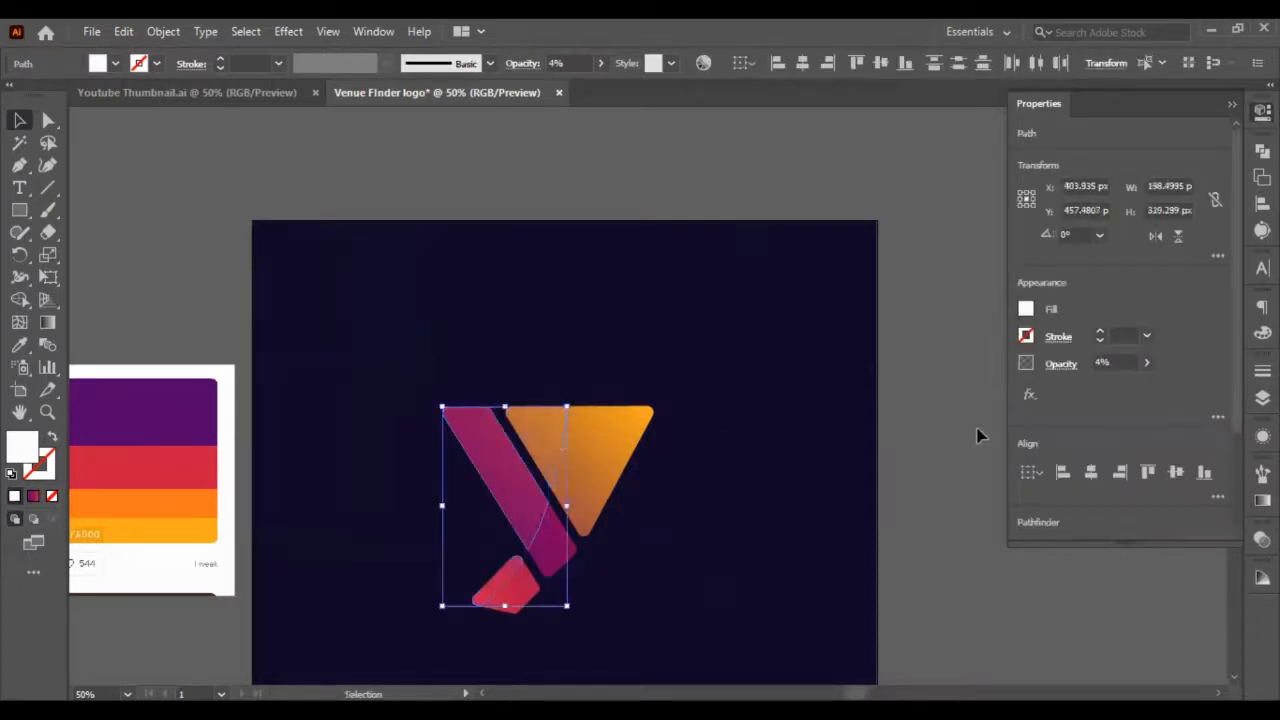
{"action": "left_click", "coordinate": [1121, 365]}
{"action": "key", "text": "Up"}
{"action": "key", "text": "Up"}
{"action": "key", "text": "Up"}
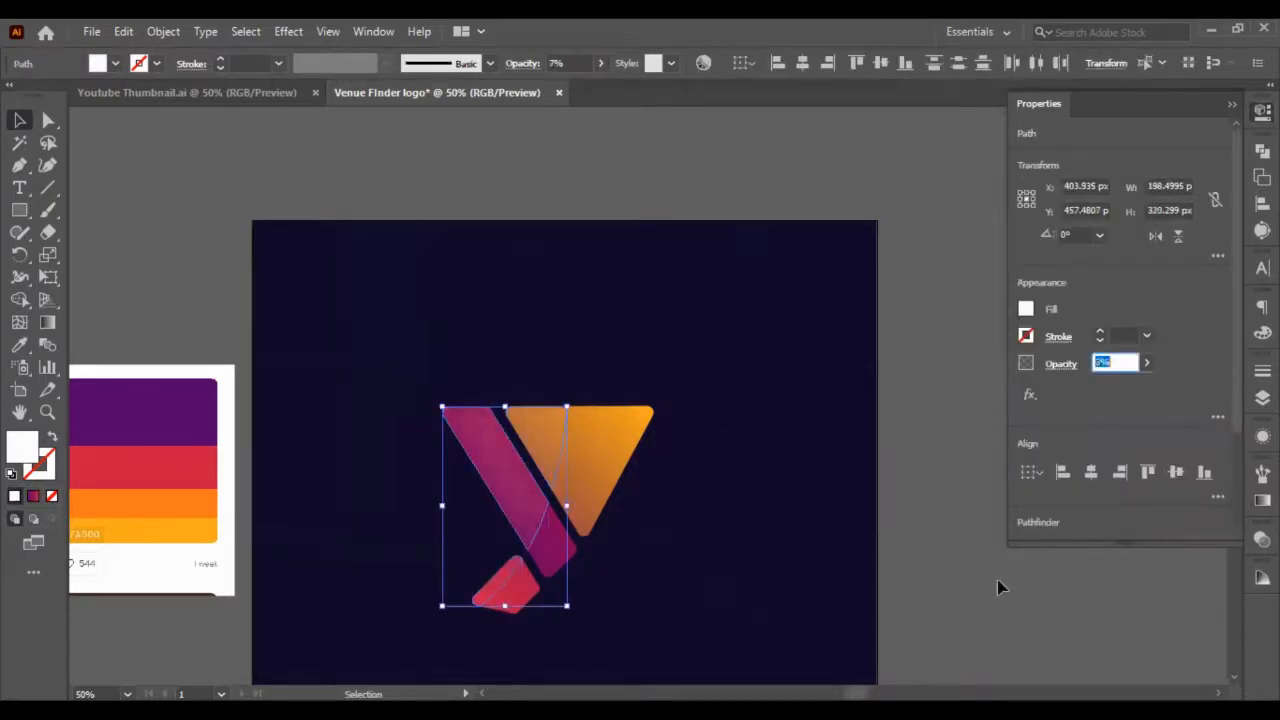
{"action": "key", "text": "Up"}
{"action": "key", "text": "Up"}
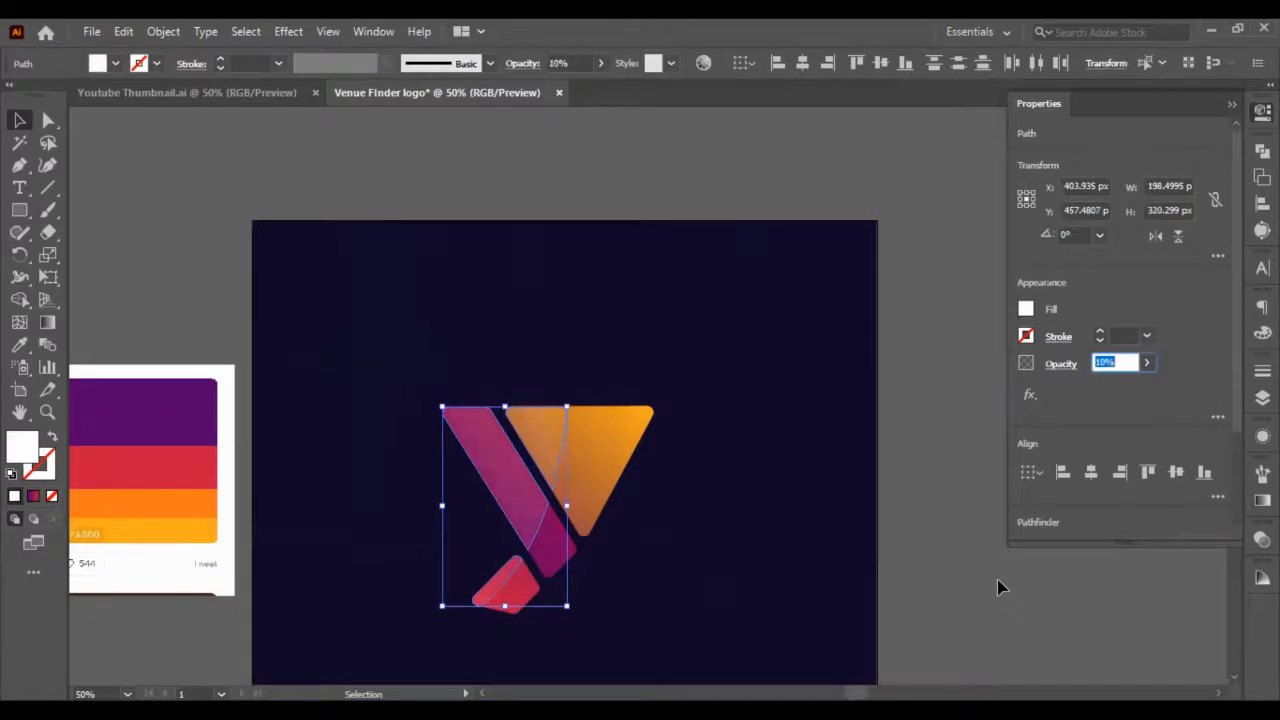
{"action": "left_click", "coordinate": [997, 588]}
Check the small lower piece, and nudge the orange triangle with its highlight slightly up and away from the diagonal bar
{"action": "scroll", "coordinate": [343, 428], "scroll_direction": "down", "scroll_amount": 1}
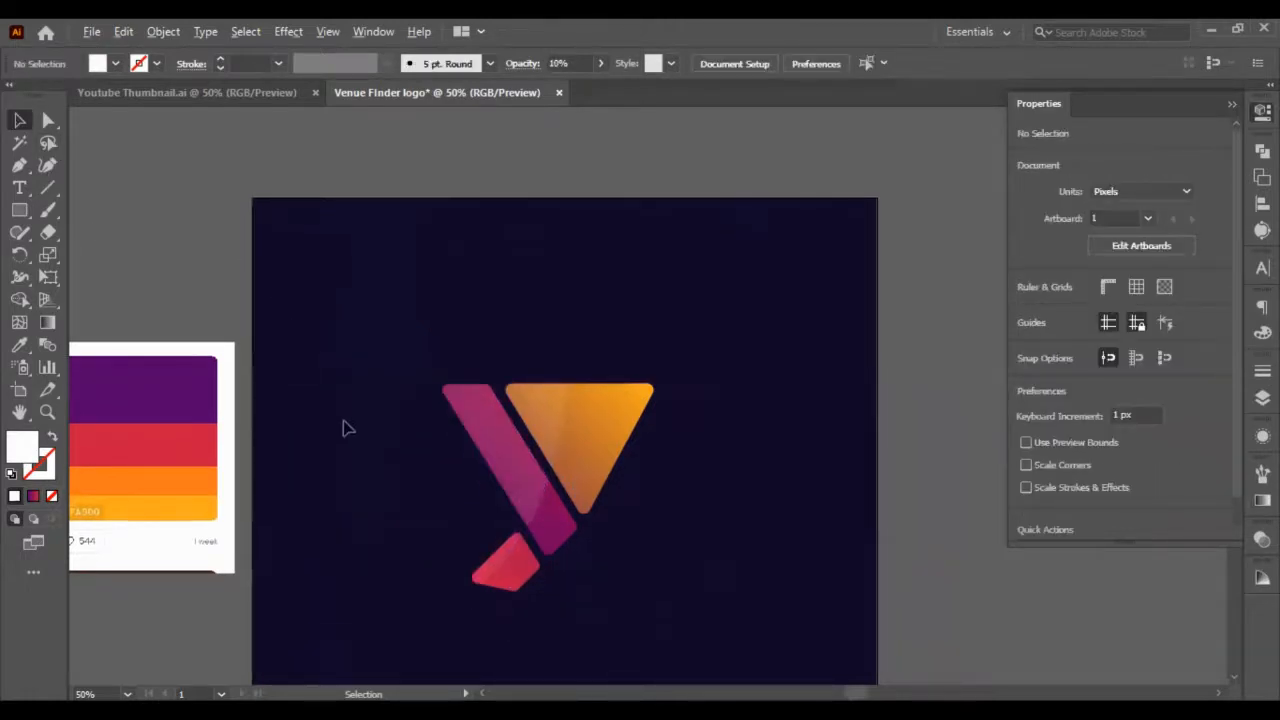
{"action": "scroll", "coordinate": [343, 428], "scroll_direction": "up", "scroll_amount": 1}
{"action": "left_click", "coordinate": [590, 615]}
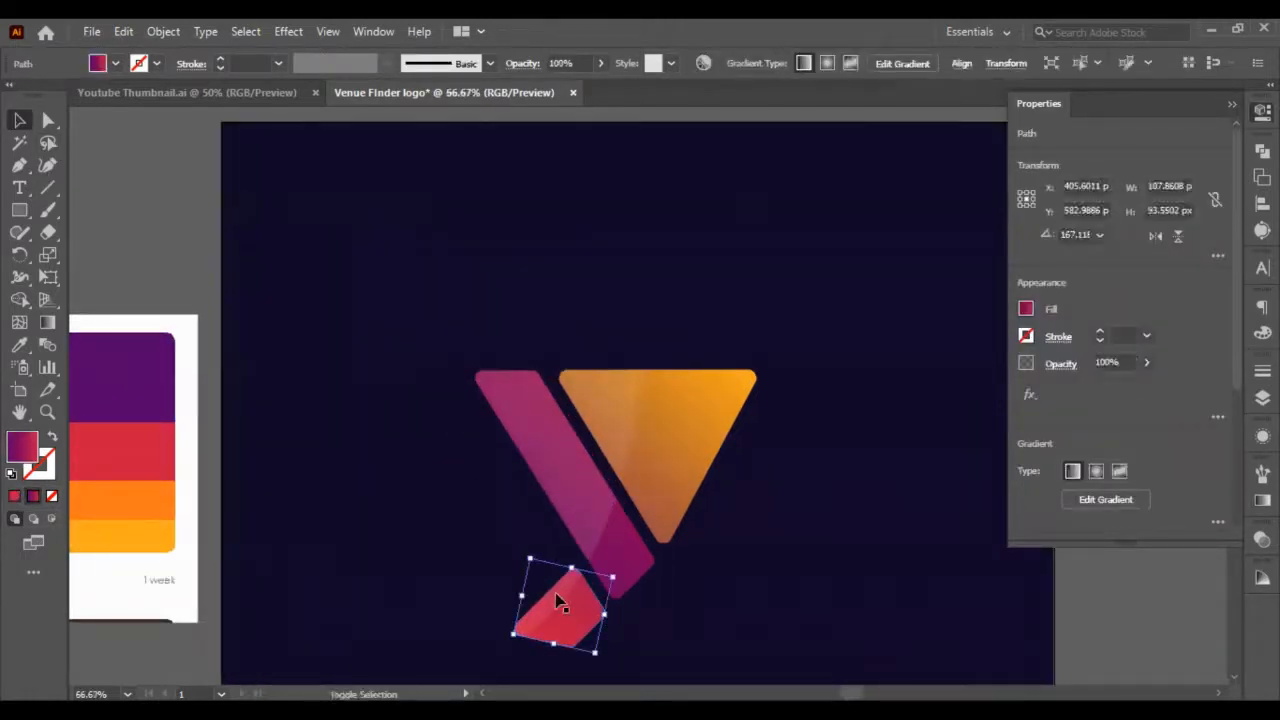
{"action": "left_click", "coordinate": [1120, 640]}
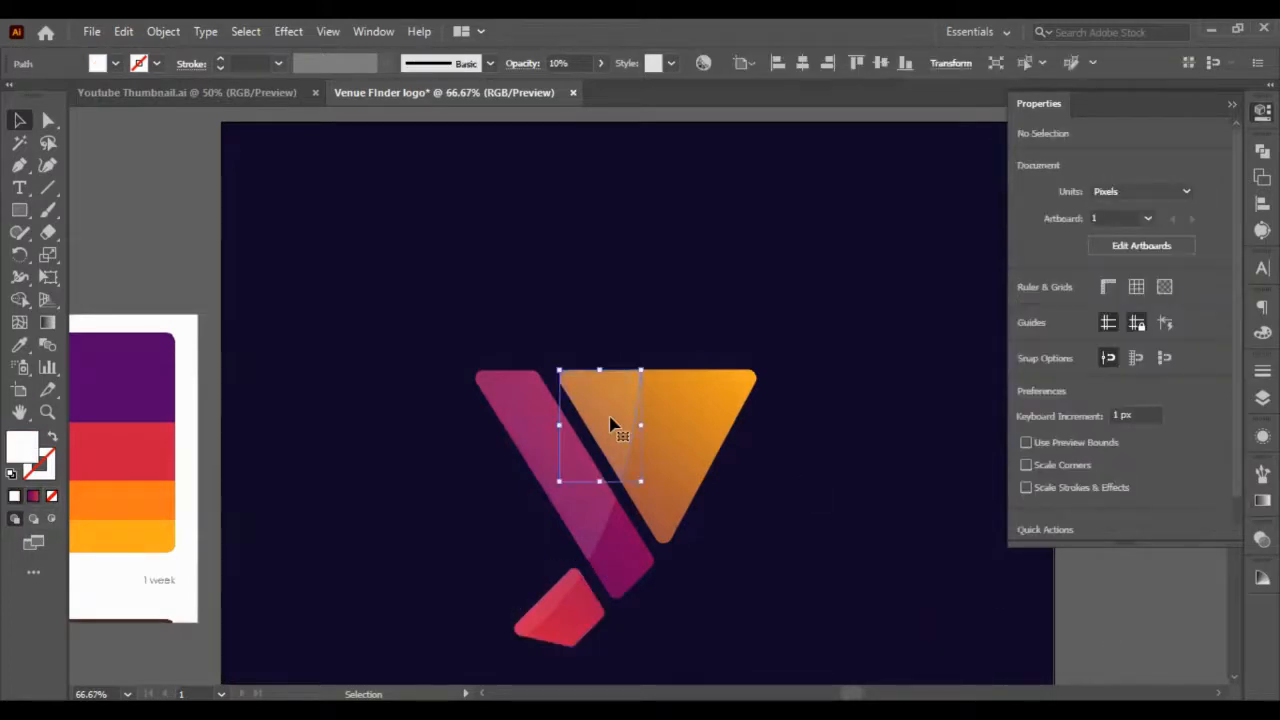
{"action": "left_click", "coordinate": [668, 448]}
{"action": "left_click", "coordinate": [1106, 580]}
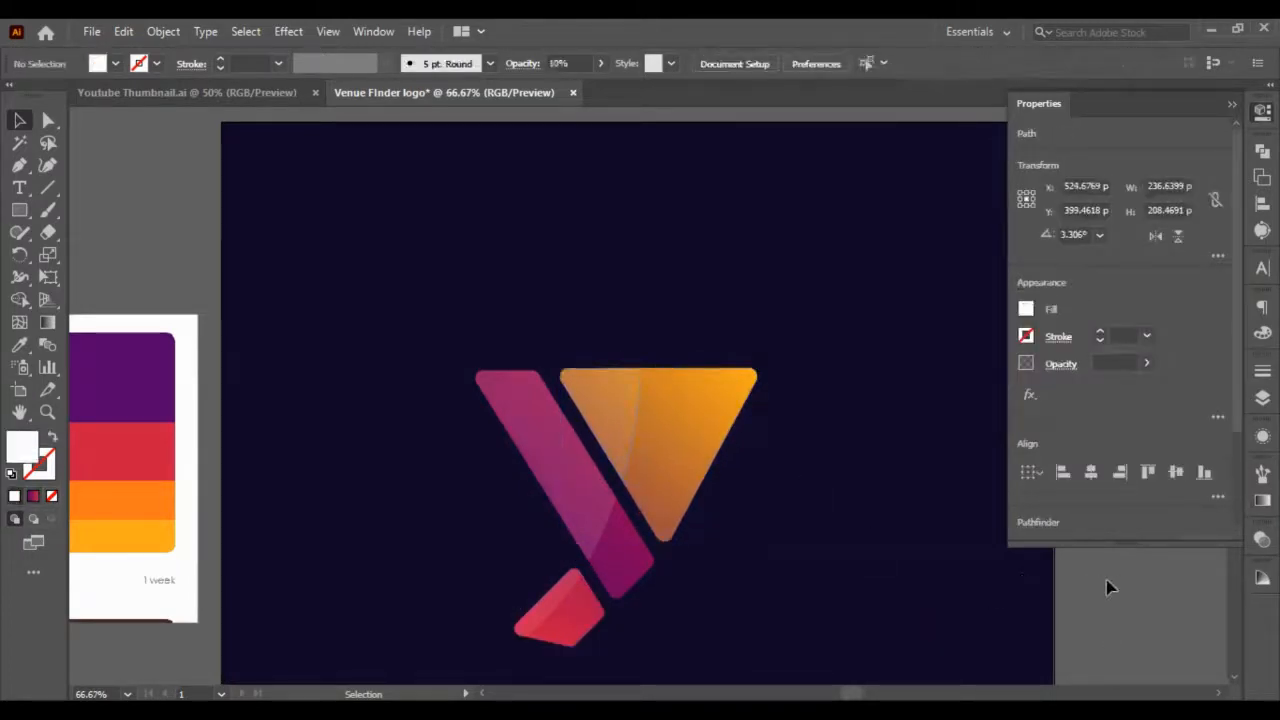
{"action": "scroll", "coordinate": [585, 280], "scroll_direction": "down", "scroll_amount": 1}
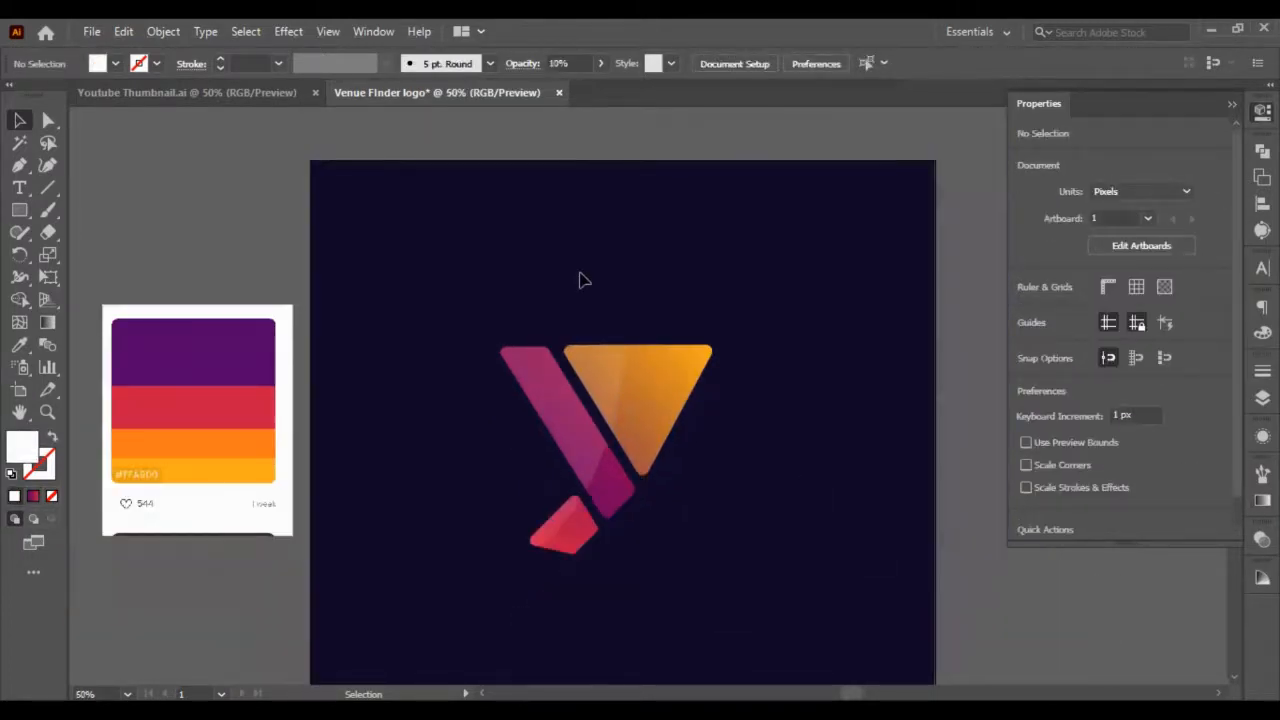